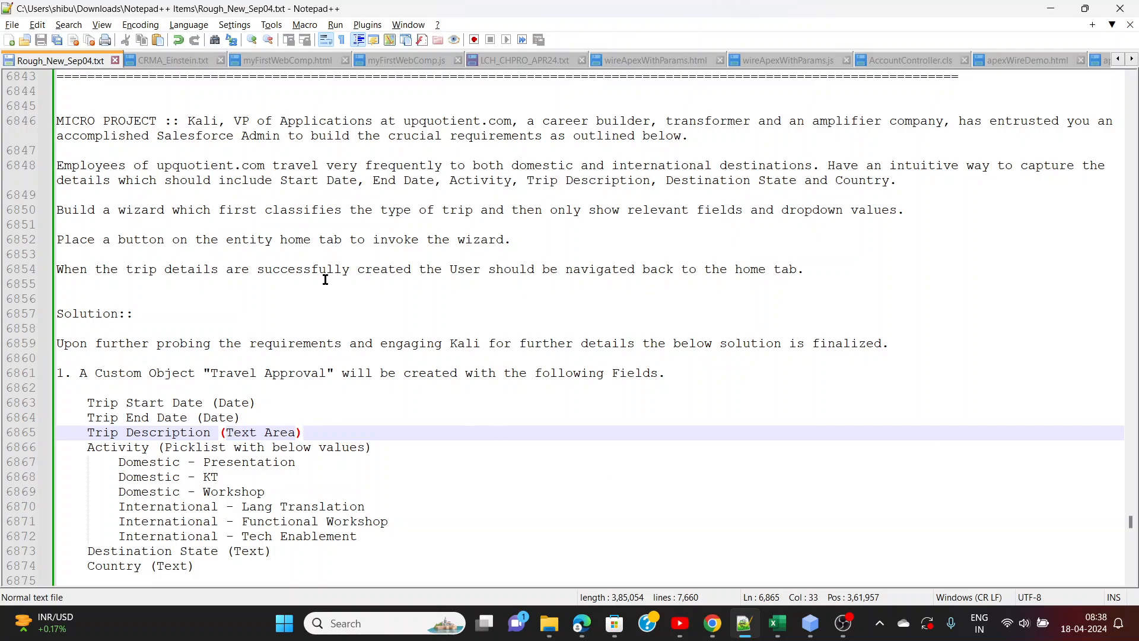
# Read the micro project requirements and the planned fields of the Travel Approval custom object in the notes
pyautogui.moveTo(187, 122); pyautogui.dragTo(507, 121)
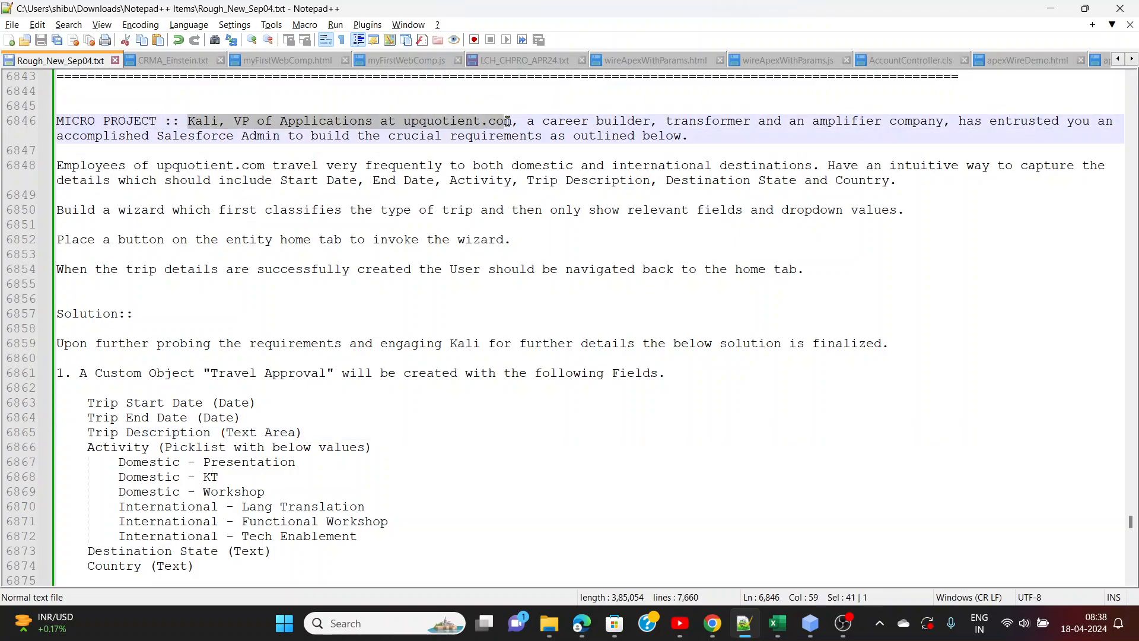
pyautogui.click(570, 119)
pyautogui.click(682, 124)
pyautogui.click(845, 125)
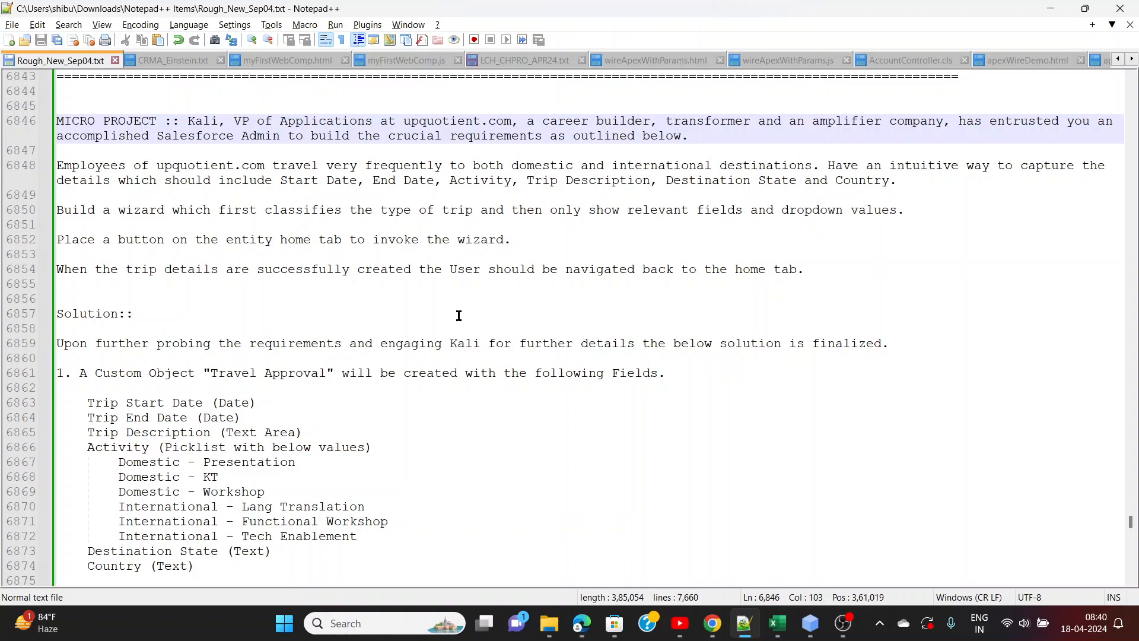
pyautogui.scroll(-1, 459, 315)
pyautogui.scroll(-2, 459, 315)
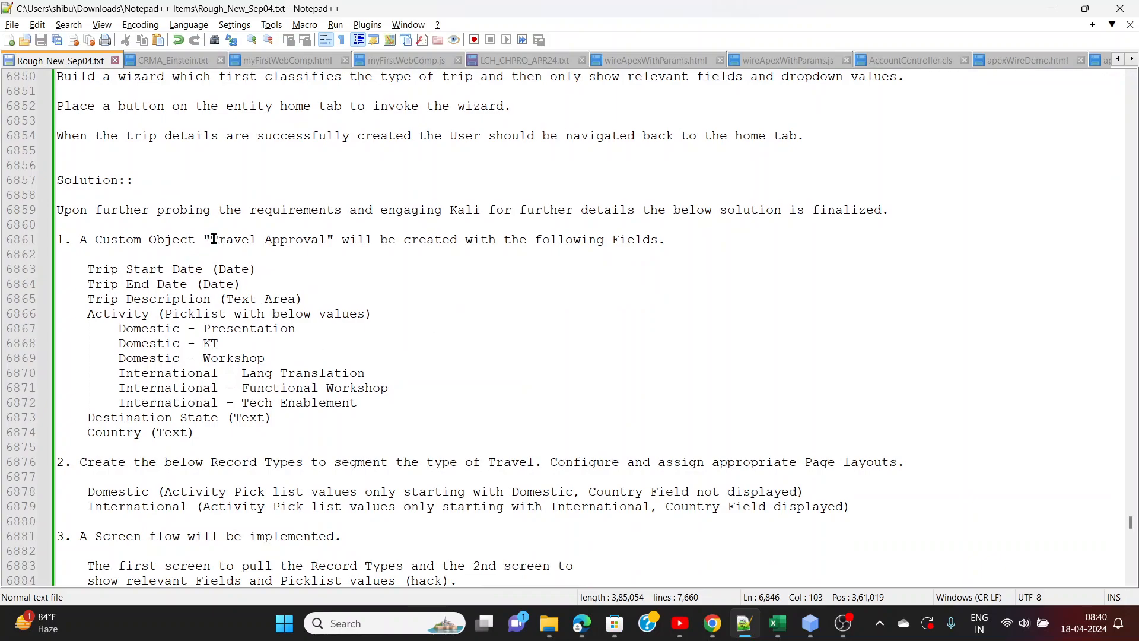
pyautogui.scroll(-1, 214, 239)
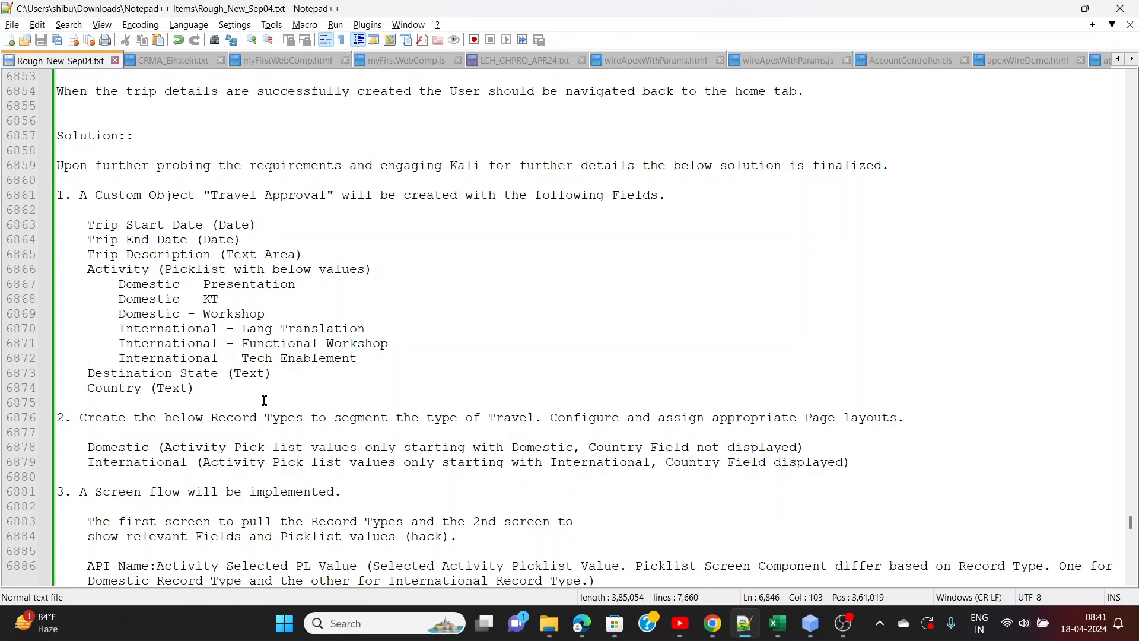
pyautogui.scroll(-3, 264, 401)
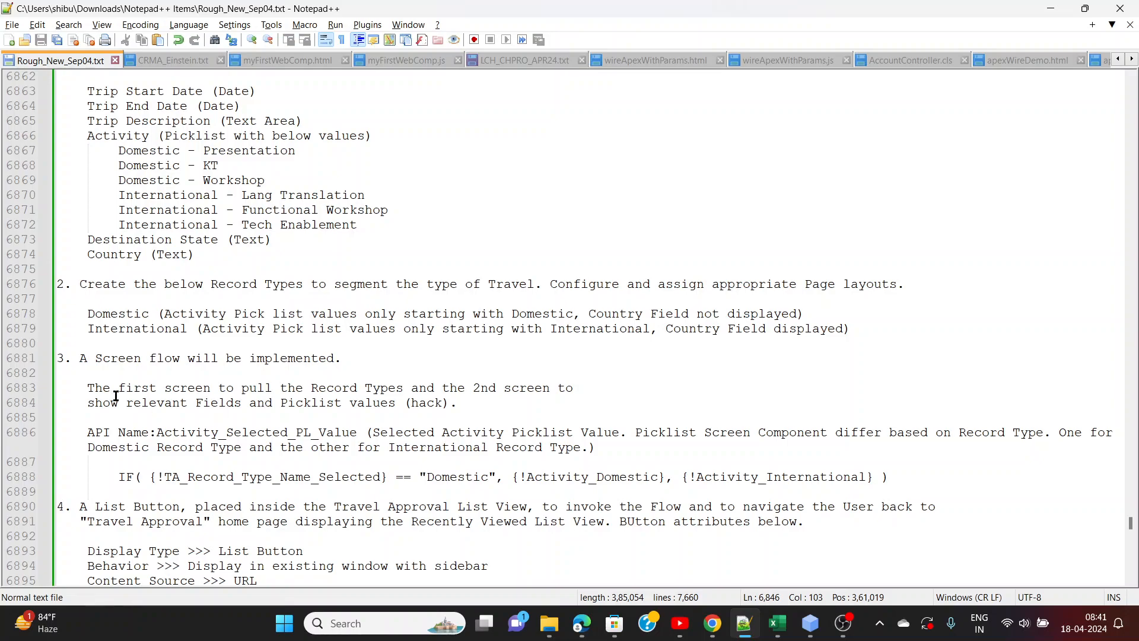
# Review the Domestic and International record type rules, comparing their Activity picklist values and Country field visibility
pyautogui.moveTo(165, 315); pyautogui.dragTo(574, 317)
pyautogui.click(529, 356)
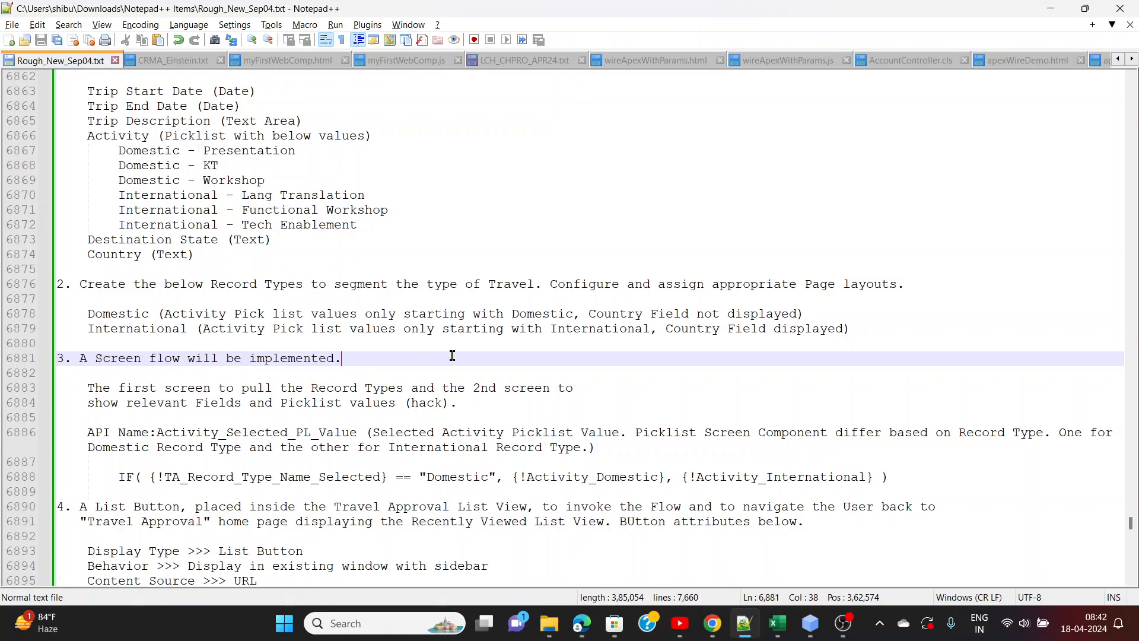
pyautogui.moveTo(119, 158); pyautogui.dragTo(269, 181)
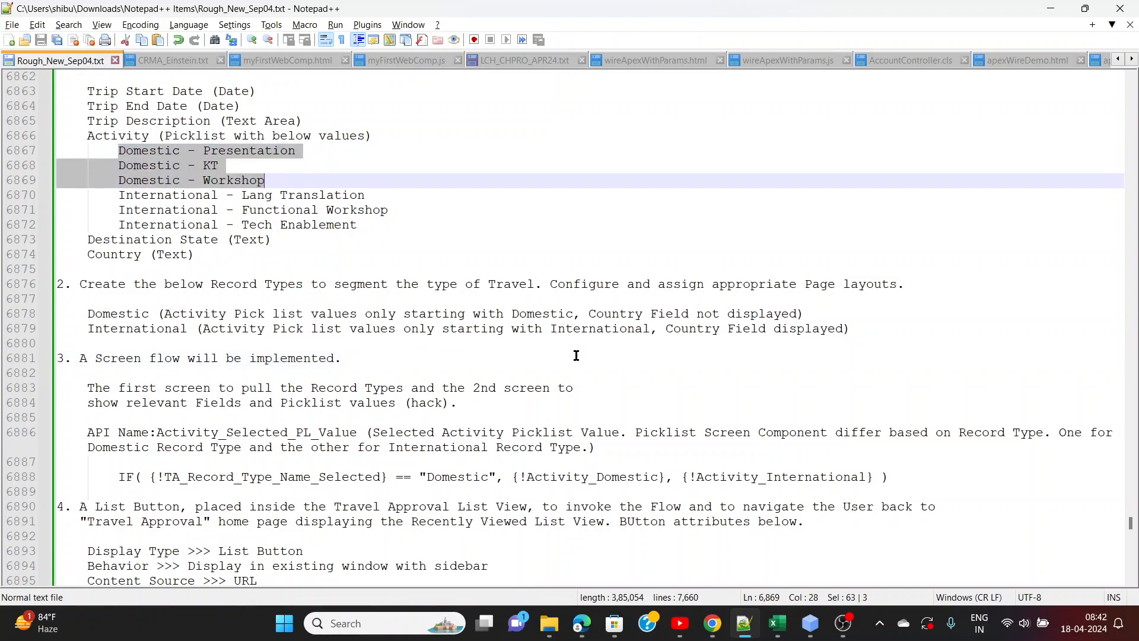
pyautogui.moveTo(118, 195); pyautogui.dragTo(362, 226)
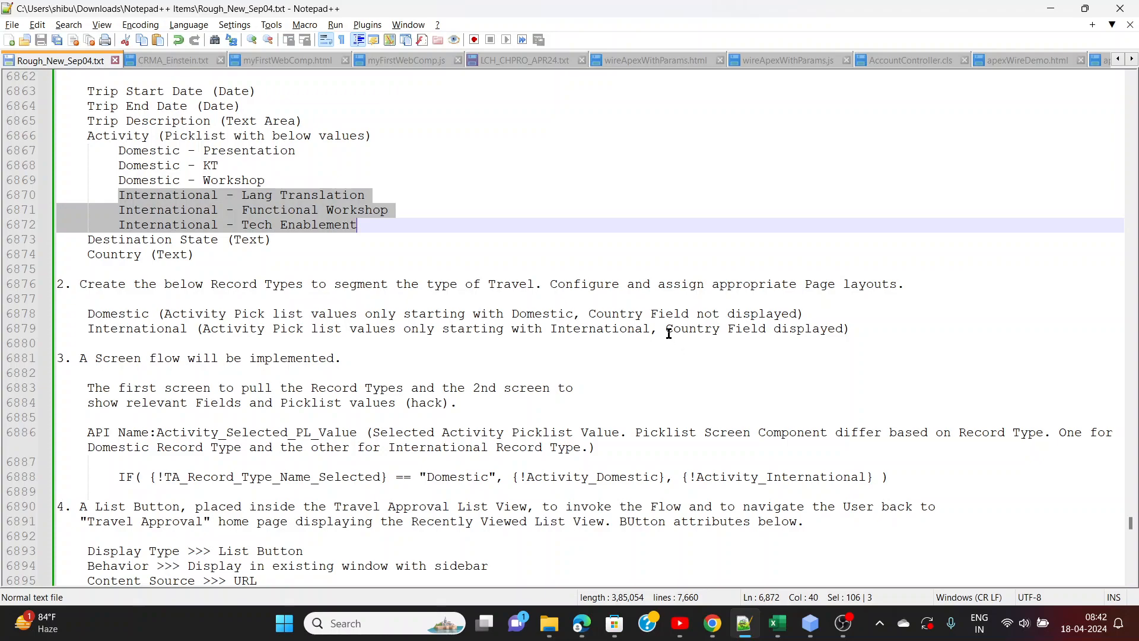
pyautogui.moveTo(665, 328); pyautogui.dragTo(840, 338)
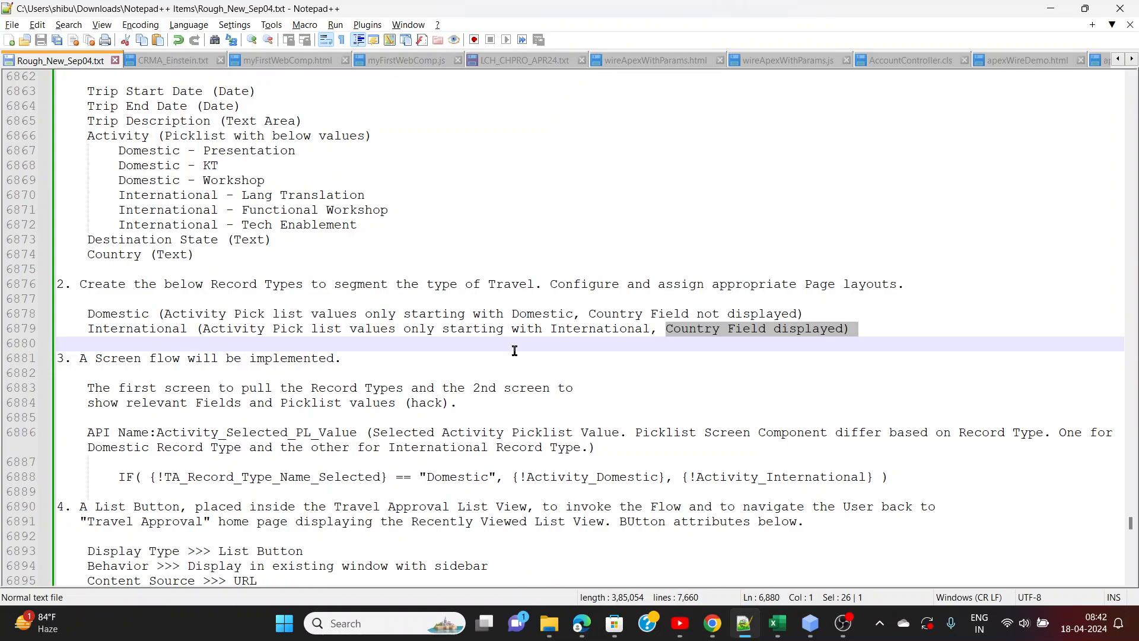
pyautogui.click(773, 332)
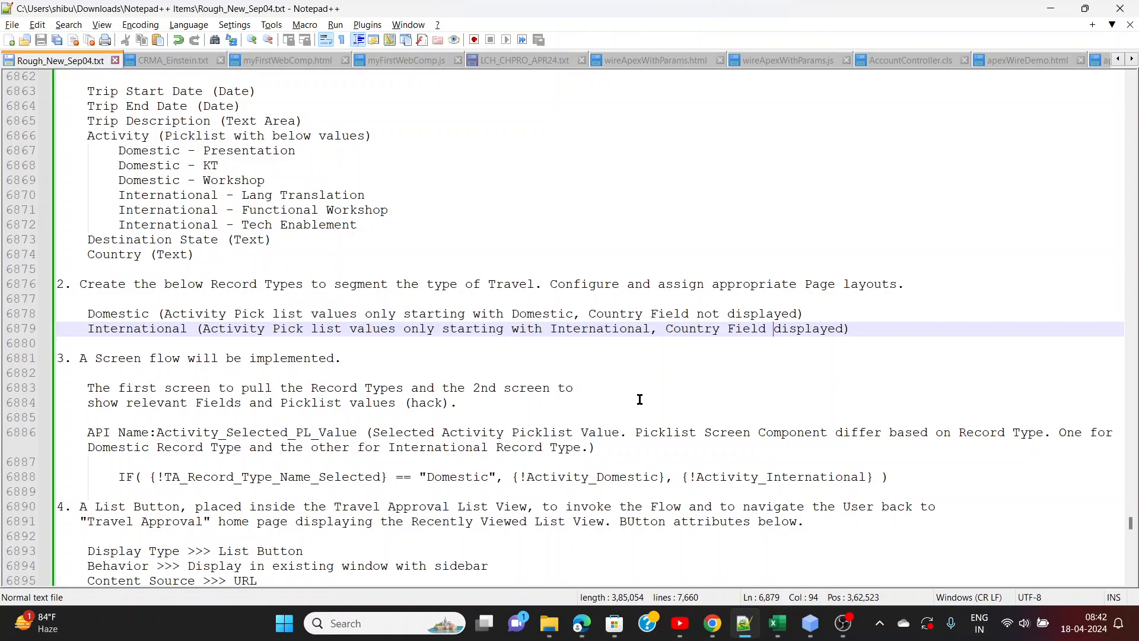
# Review the screen flow and list button sections of the solution notes
pyautogui.scroll(-3, 640, 399)
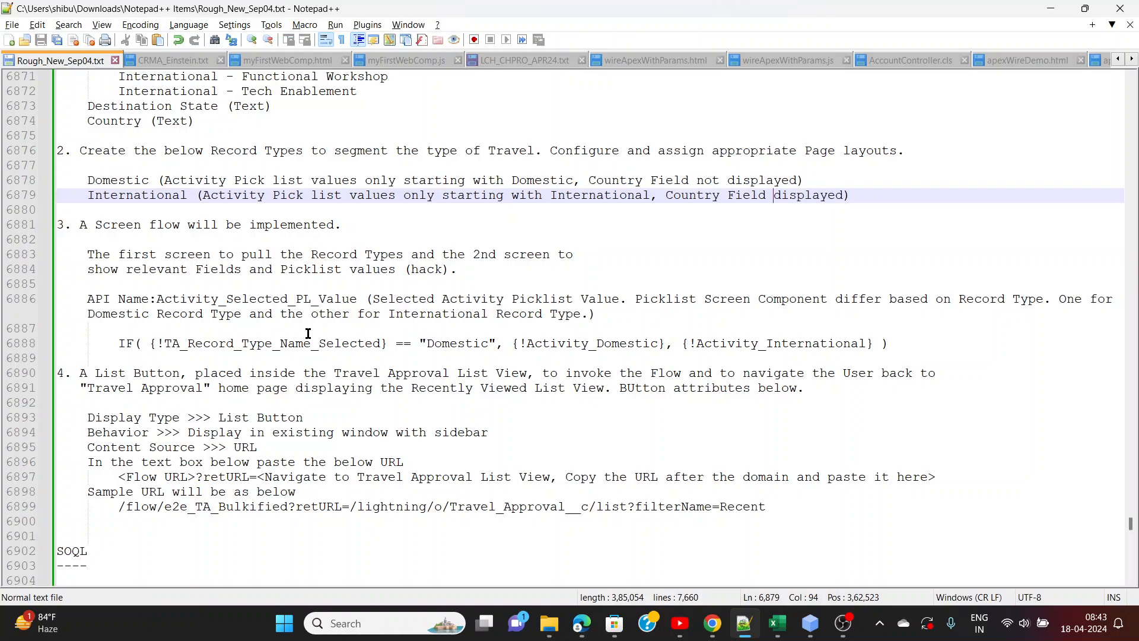
pyautogui.scroll(-2, 308, 333)
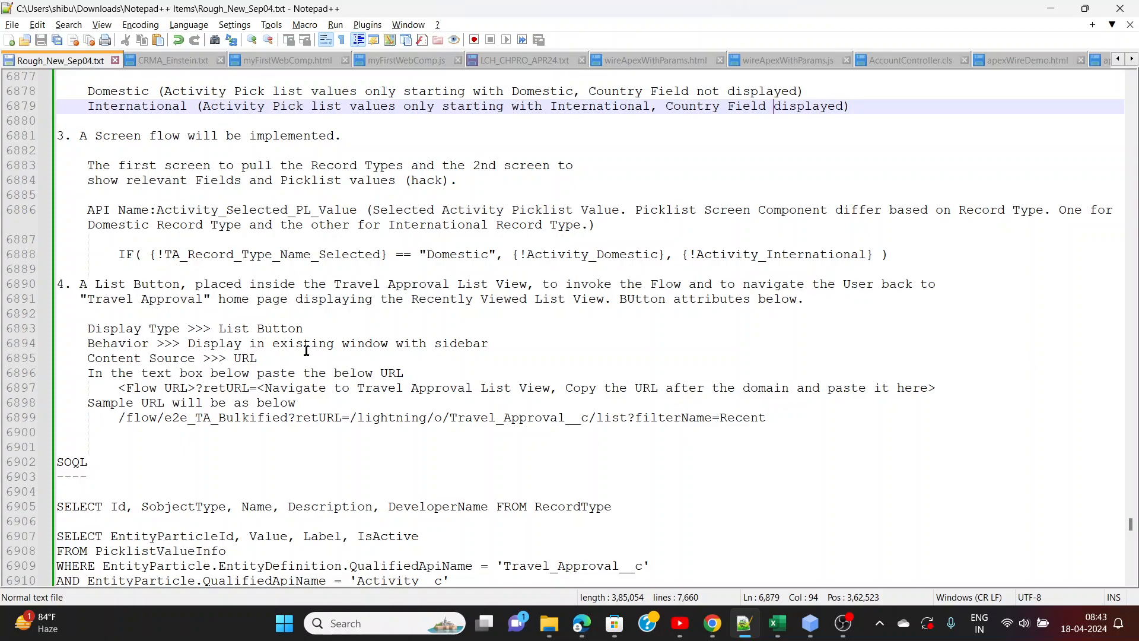
pyautogui.scroll(7, 307, 350)
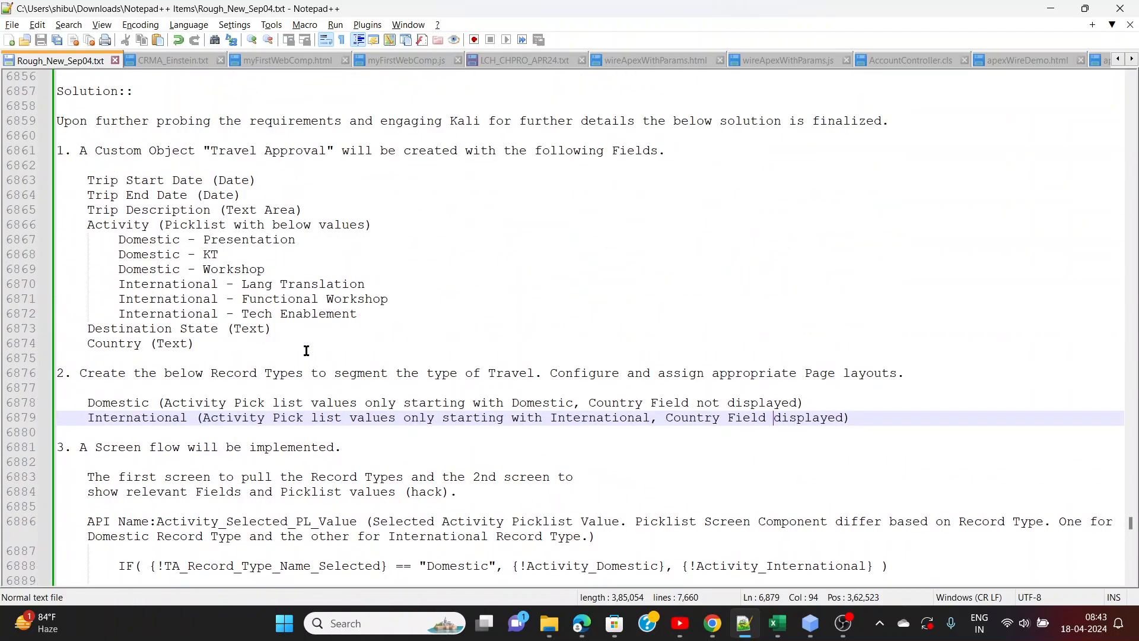
pyautogui.scroll(-9, 306, 350)
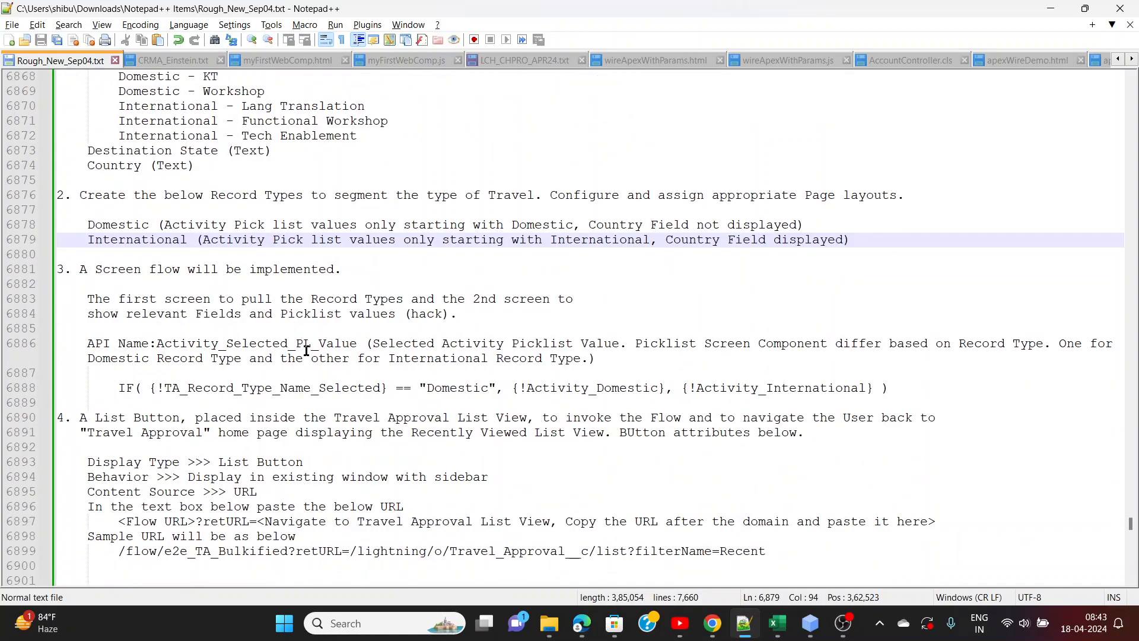
pyautogui.scroll(4, 306, 351)
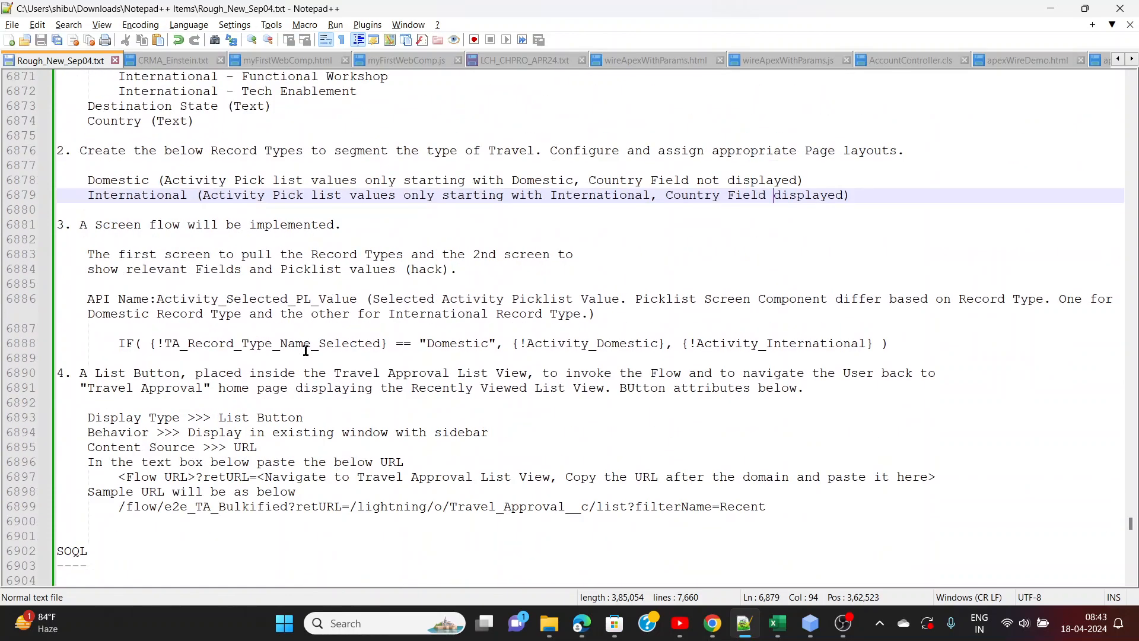
# Switch to the Chrome window with the Salesforce org and show the Travel Approval object's Fields & Relationships page
pyautogui.hotkey('alt', 'Tab')
pyautogui.hotkey('alt', 'Tab')
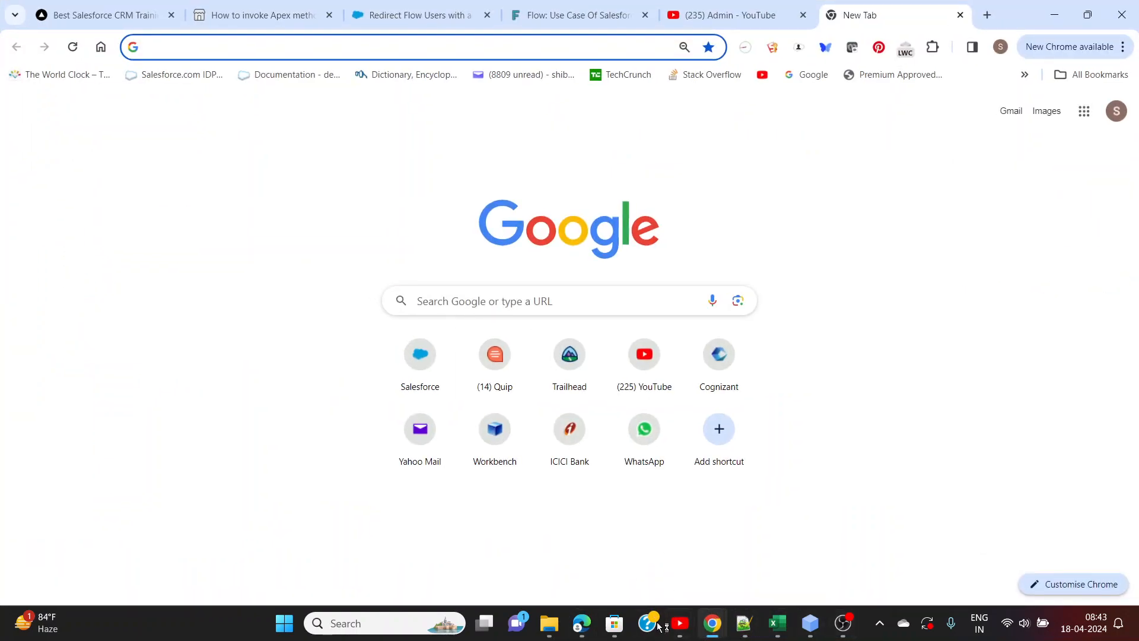
pyautogui.moveTo(712, 623)
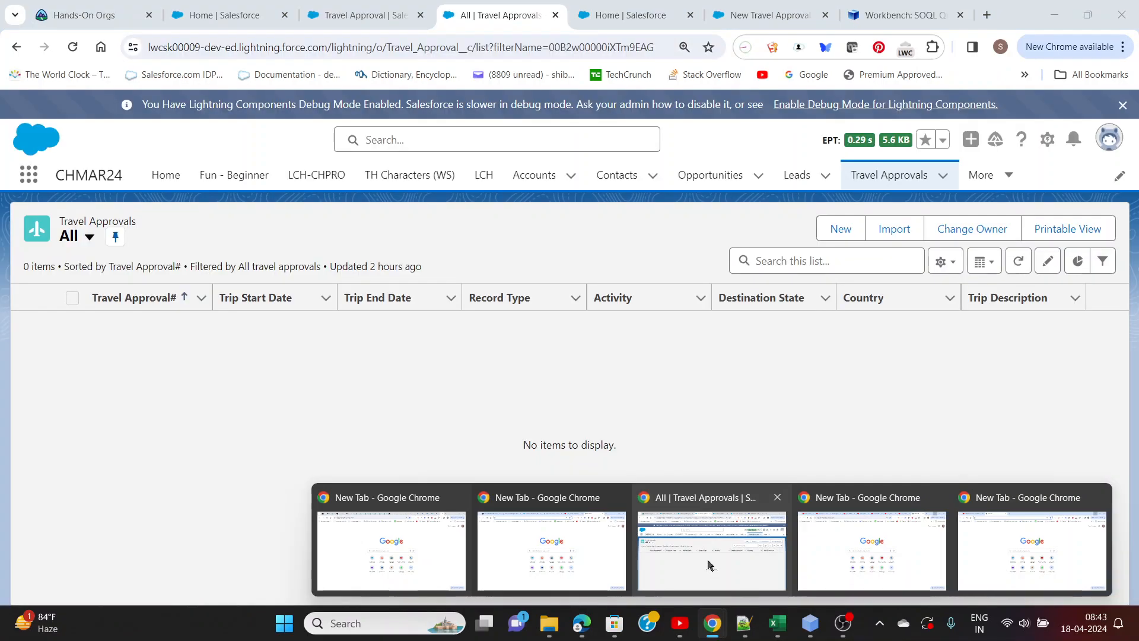
pyautogui.click(720, 556)
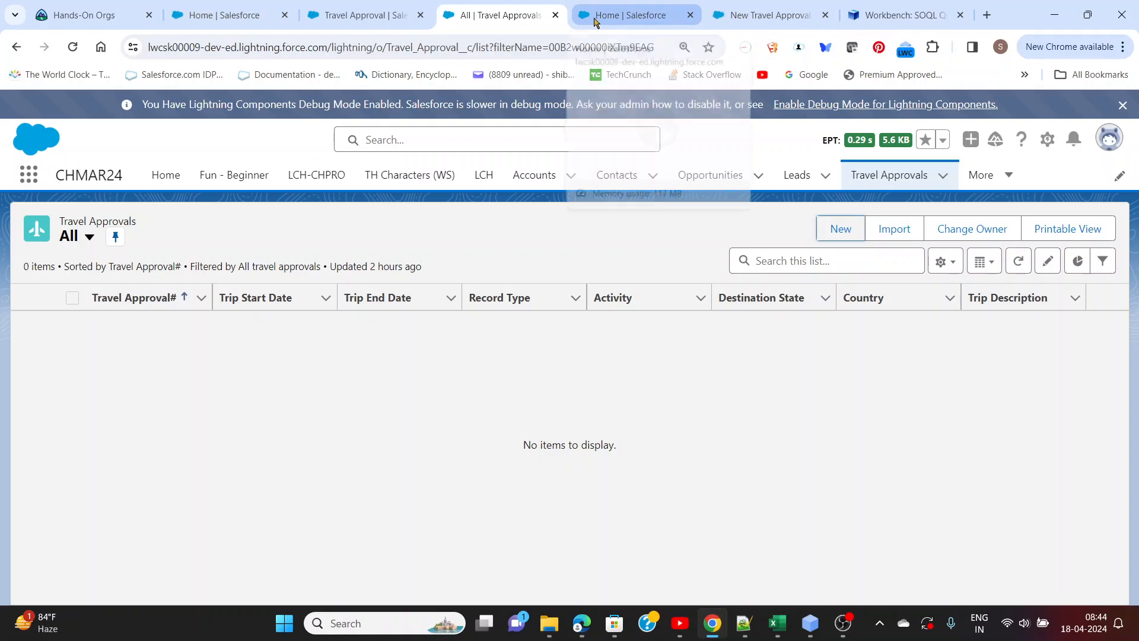
pyautogui.click(236, 16)
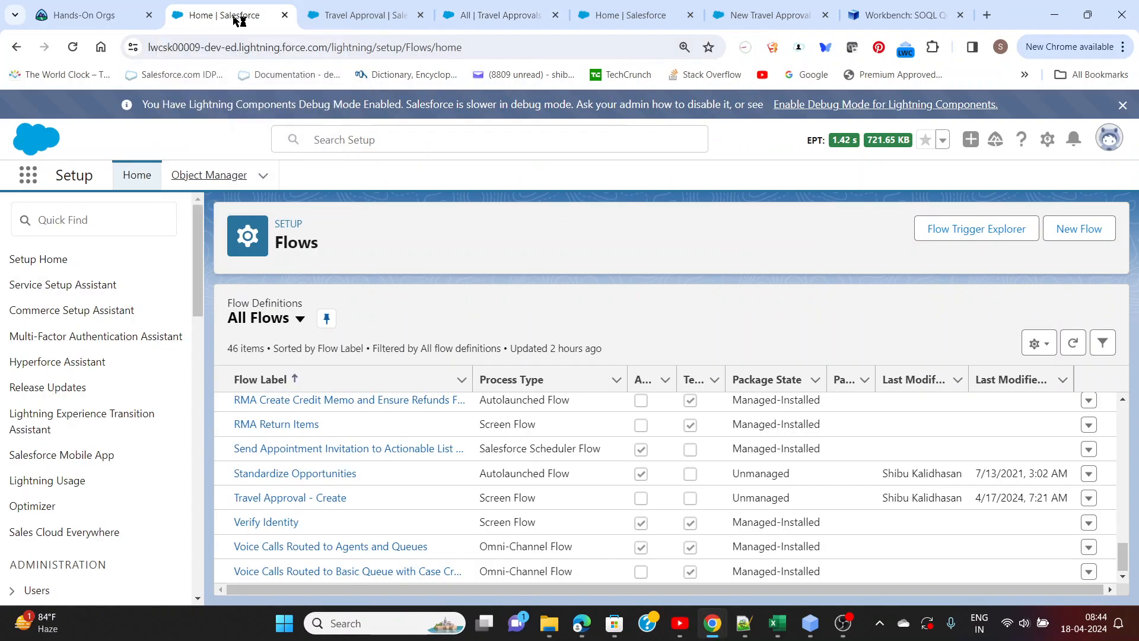
pyautogui.click(359, 16)
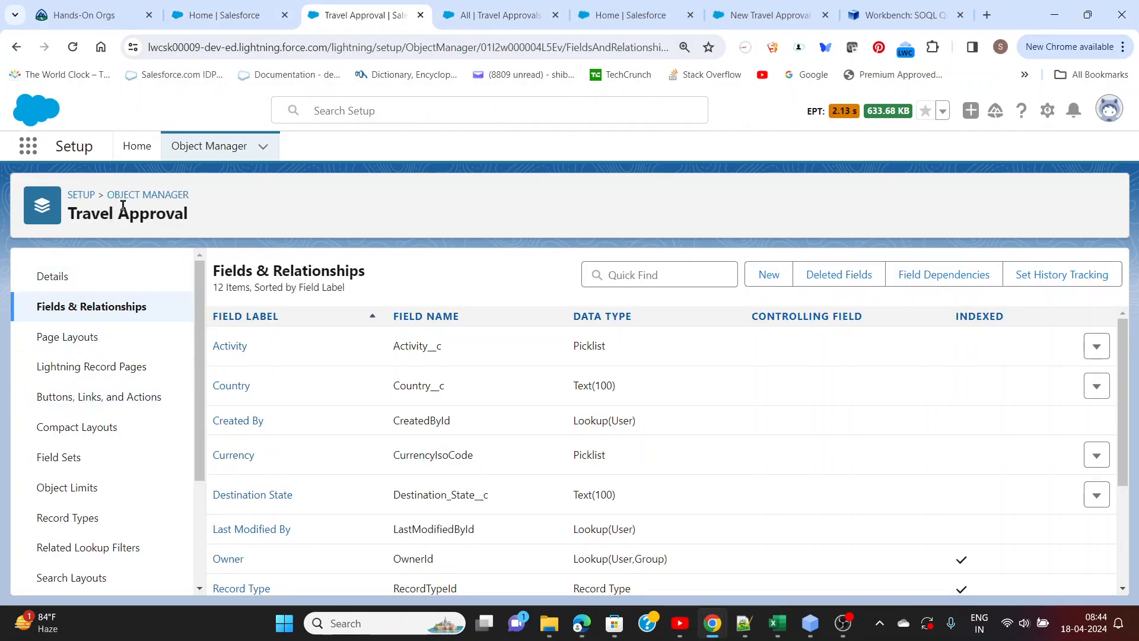
# Examine the Travel Approval object's fields and their data types, including the Record Type field
pyautogui.moveTo(69, 212); pyautogui.dragTo(204, 217)
pyautogui.click(226, 221)
pyautogui.scroll(-2, 236, 356)
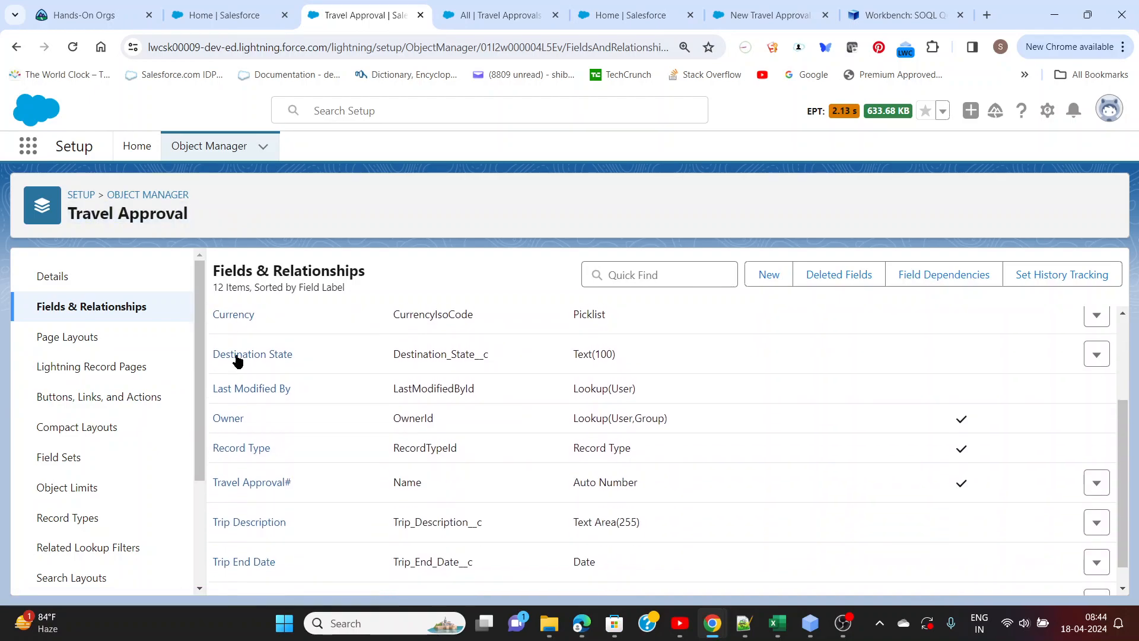
pyautogui.scroll(2, 238, 358)
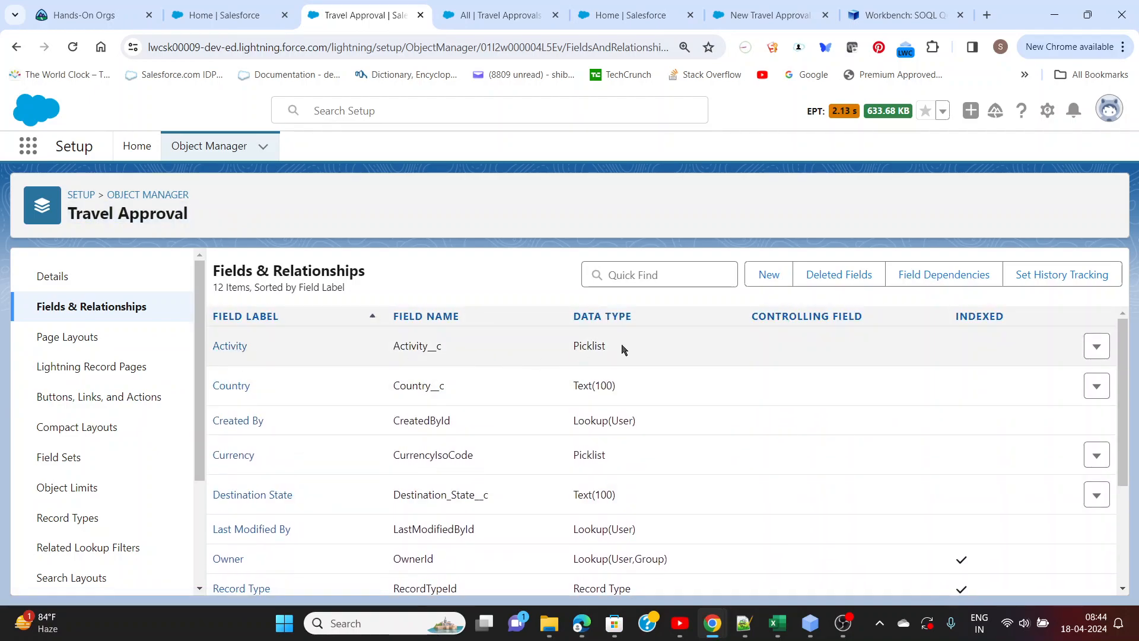
pyautogui.scroll(-3, 618, 386)
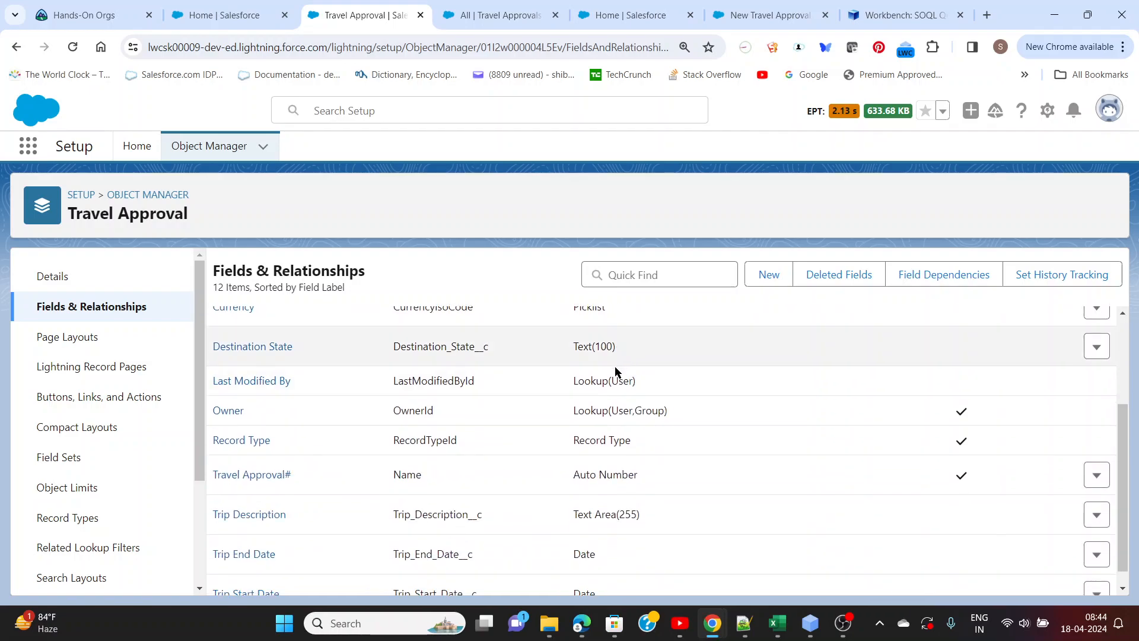
pyautogui.moveTo(644, 445); pyautogui.dragTo(574, 446)
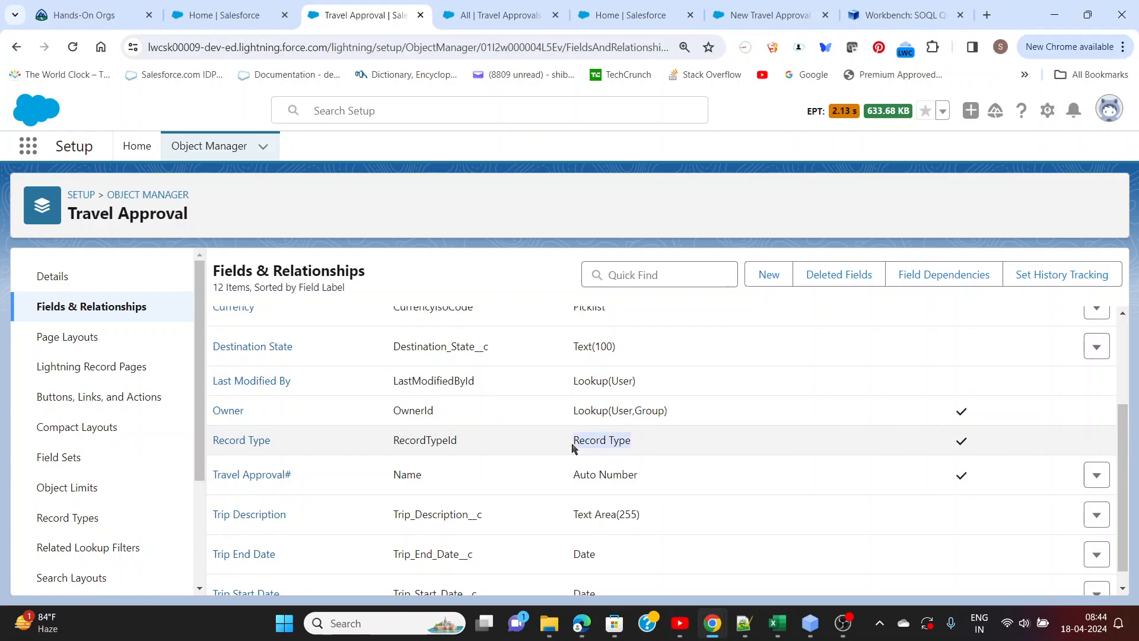
pyautogui.scroll(-1, 510, 445)
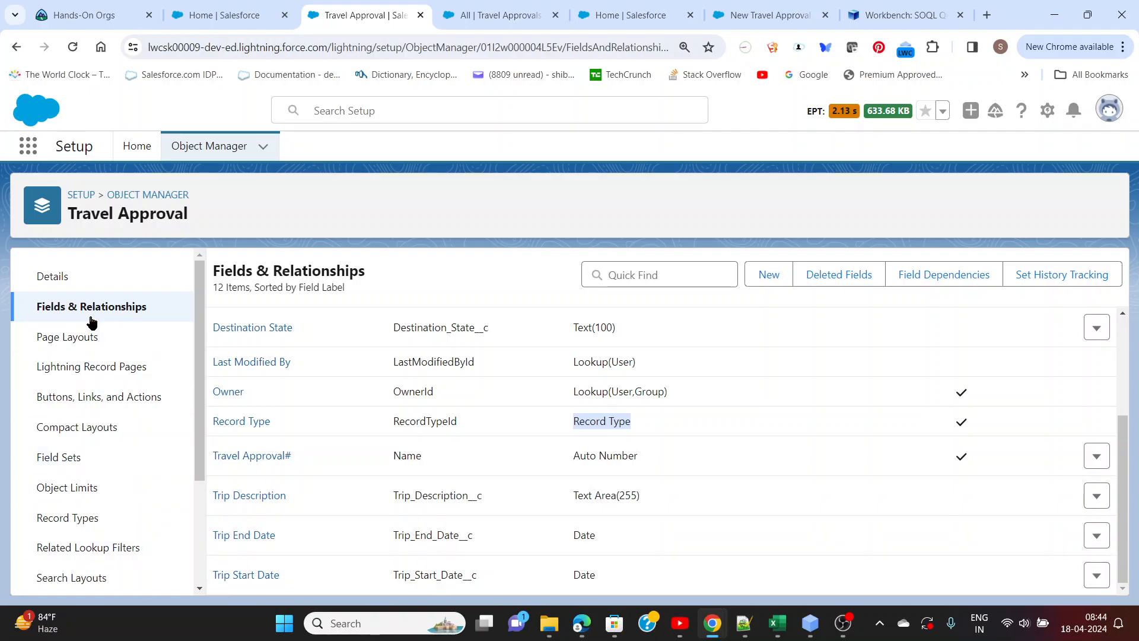
# Open the Travel Approval object's record types and check the Domestic and International entries
pyautogui.click(61, 517)
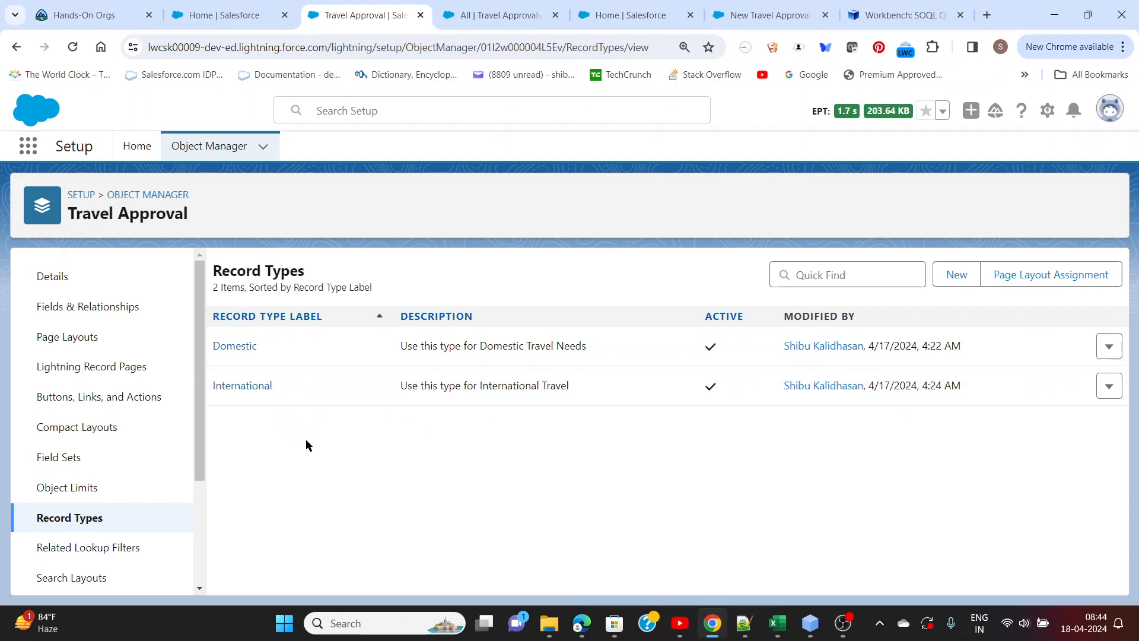
pyautogui.scroll(-3, 160, 464)
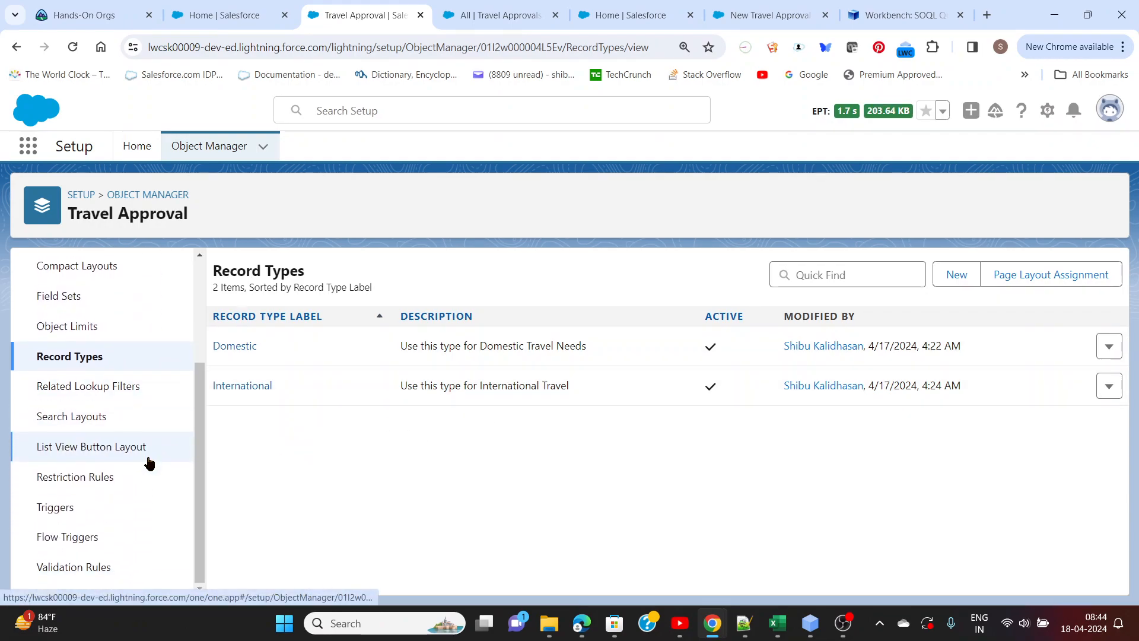
pyautogui.scroll(3, 149, 463)
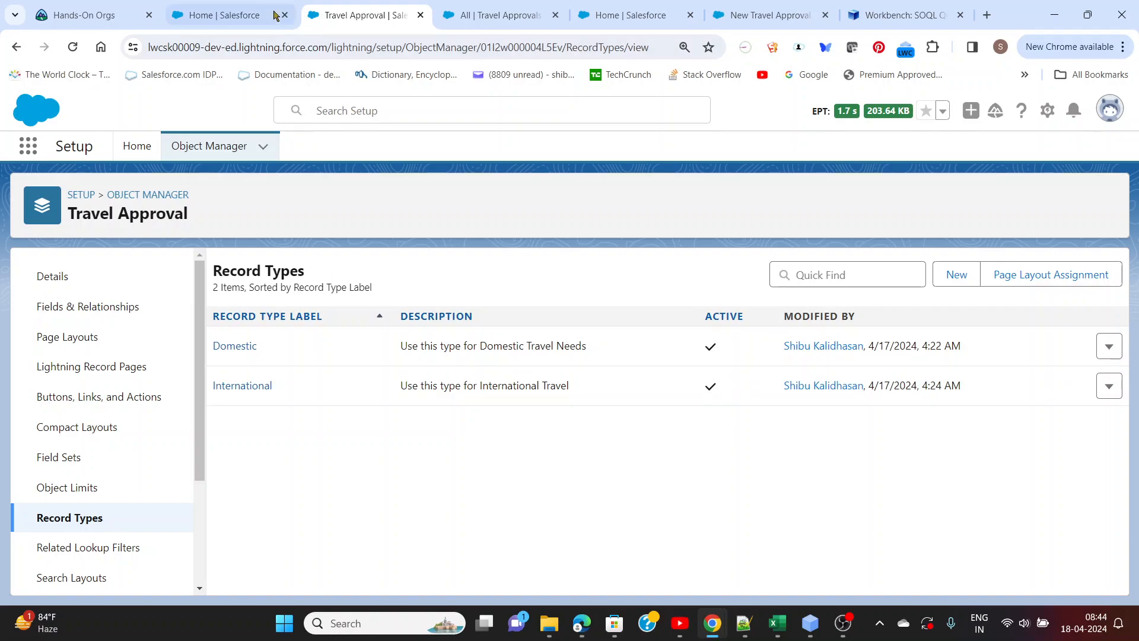
# Open a new Domestic travel approval form from the Travel Approvals list, inspect its Activity picklist options, and cancel the form
pyautogui.click(506, 25)
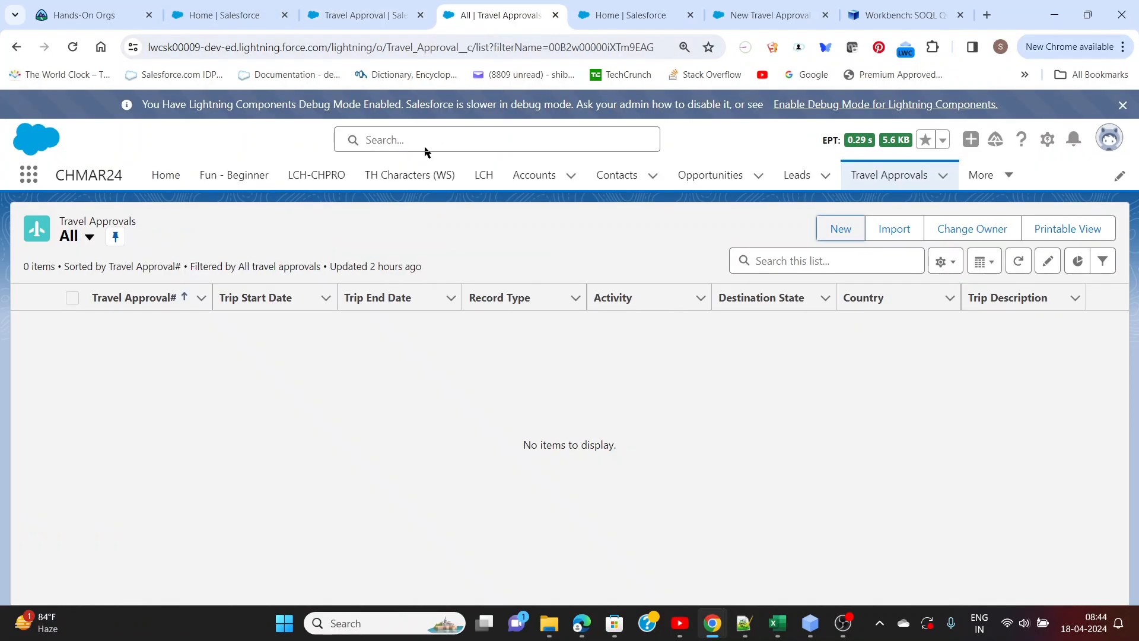
pyautogui.click(840, 229)
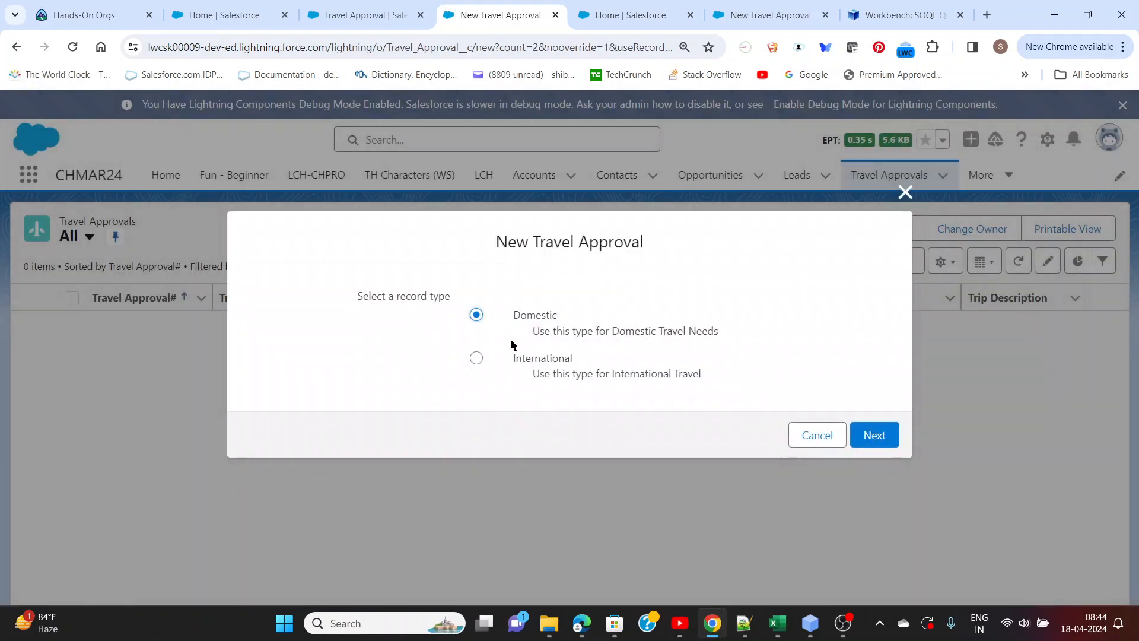
pyautogui.click(884, 436)
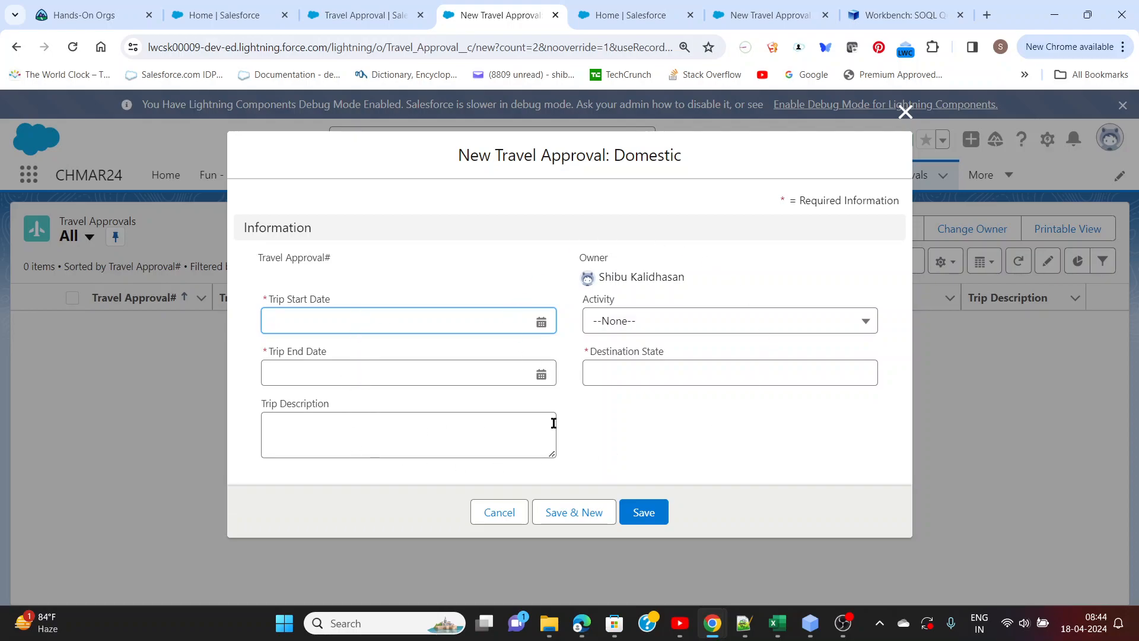
pyautogui.click(626, 328)
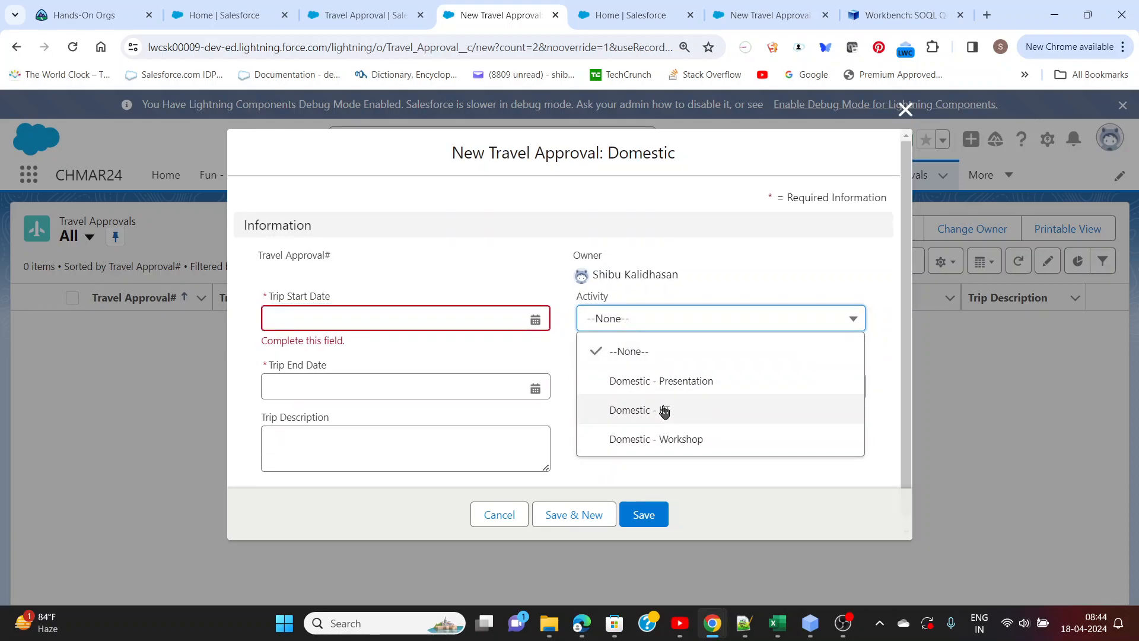
pyautogui.click(569, 386)
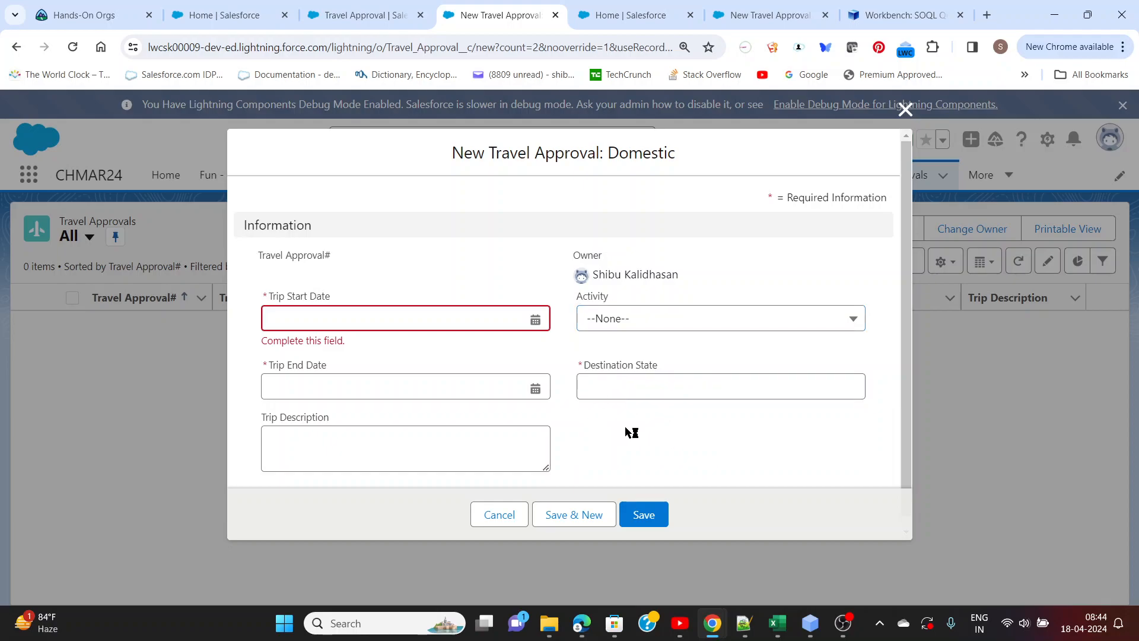
pyautogui.click(492, 522)
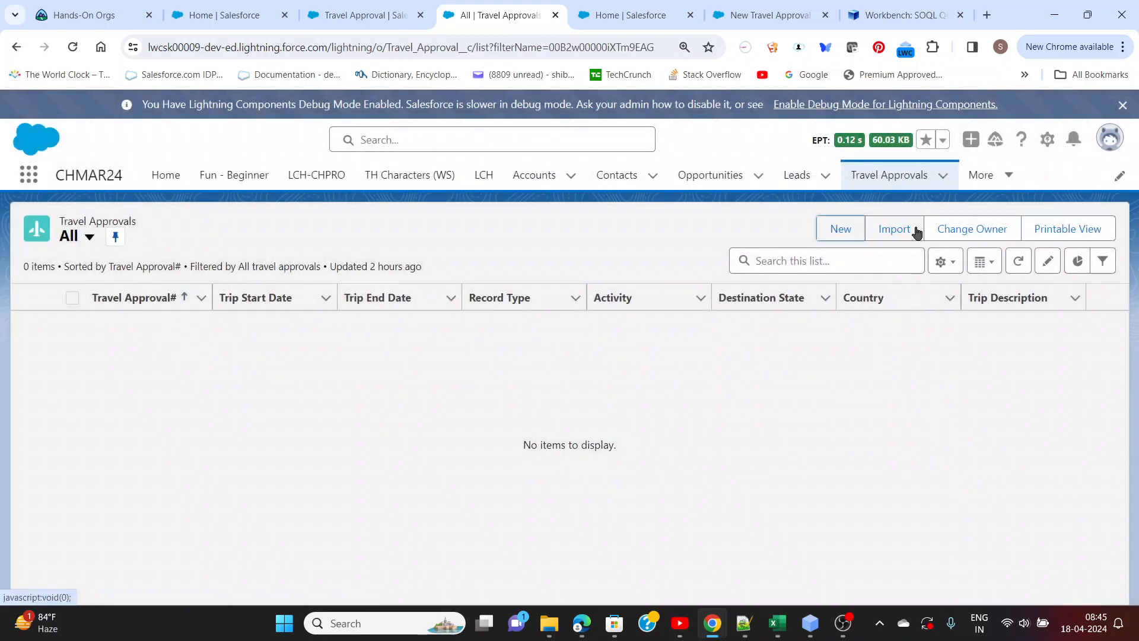
# Open a new International travel approval form from the Travel Approvals list, inspect its Activity picklist options, and cancel the form
pyautogui.click(835, 233)
pyautogui.click(476, 359)
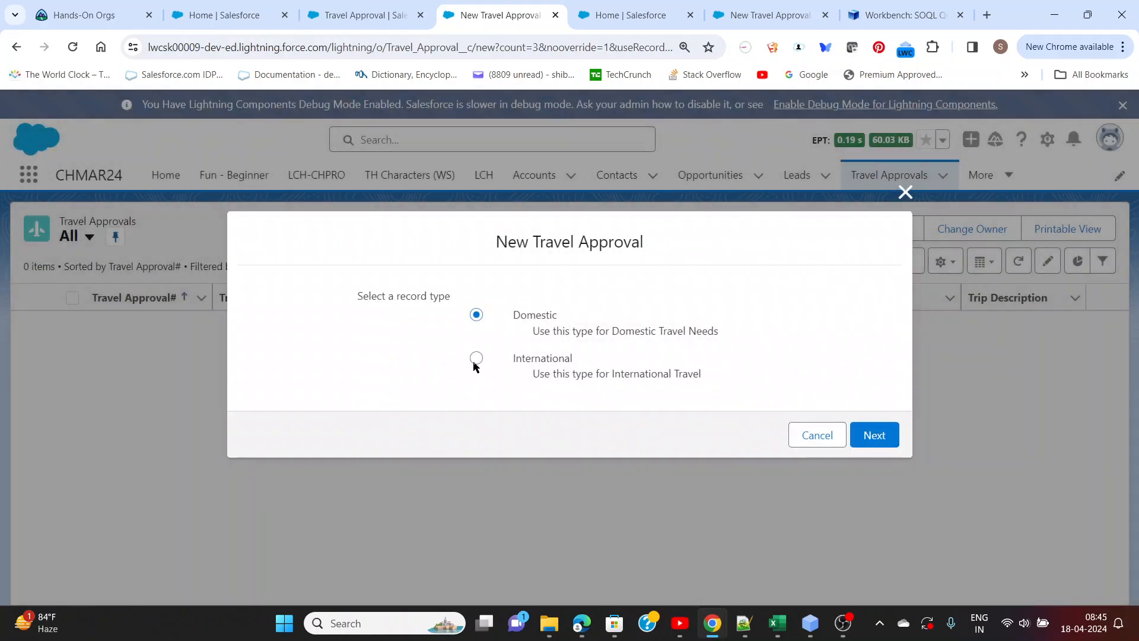
pyautogui.click(863, 435)
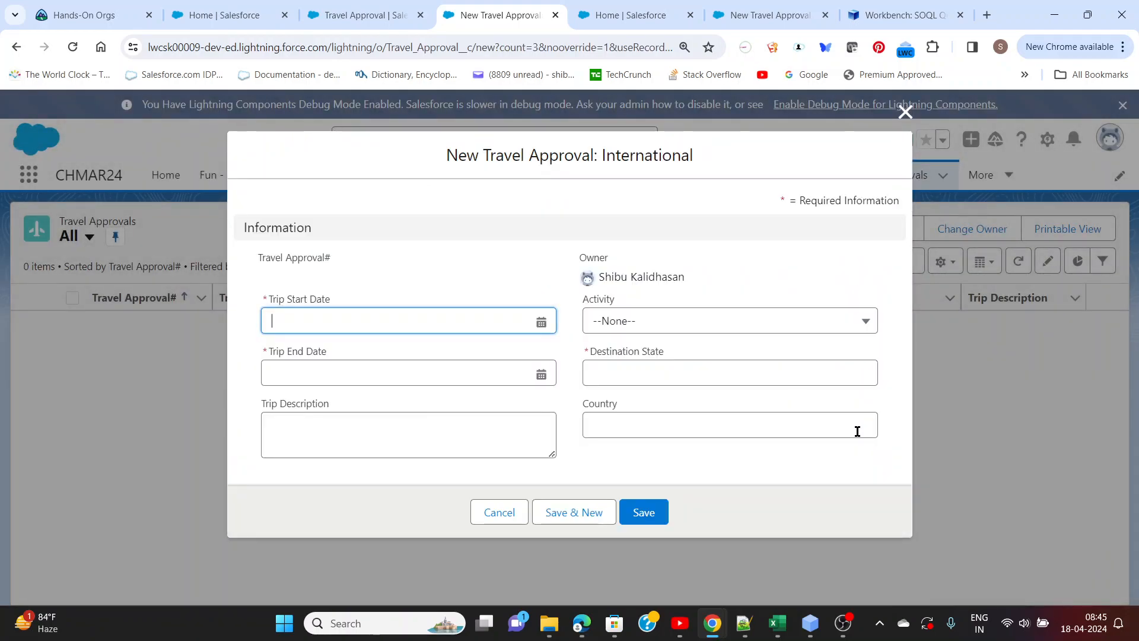
pyautogui.click(656, 324)
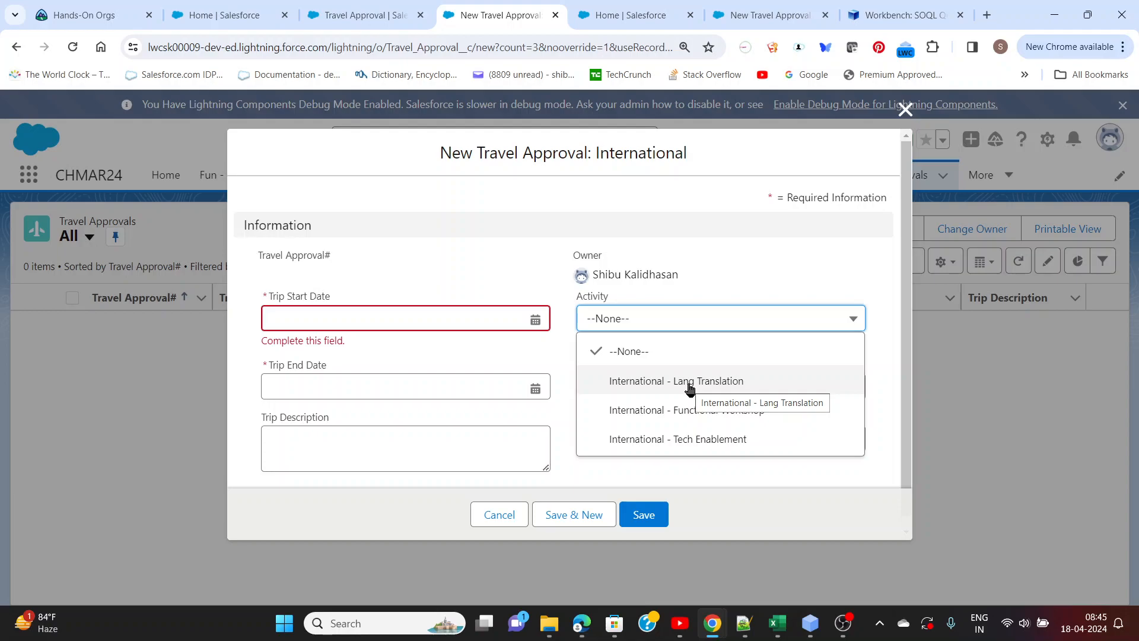
pyautogui.click(500, 516)
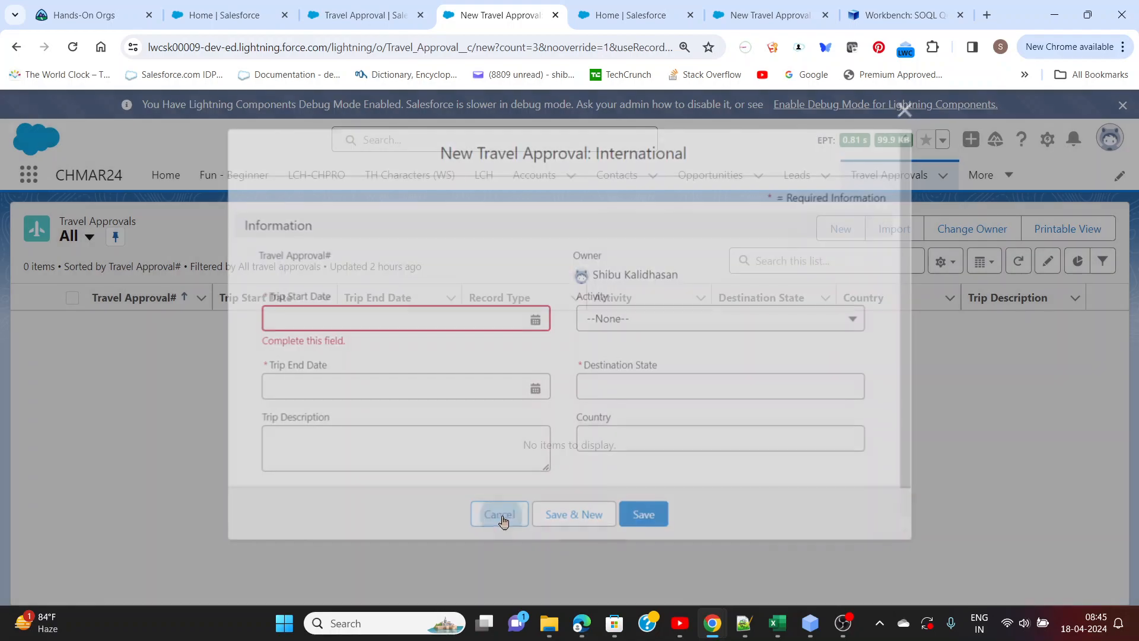
# Switch to the New Travel Approval flow in Flow Builder and open its Pick Type of Travel screen for editing
pyautogui.click(608, 22)
pyautogui.click(742, 17)
pyautogui.click(504, 372)
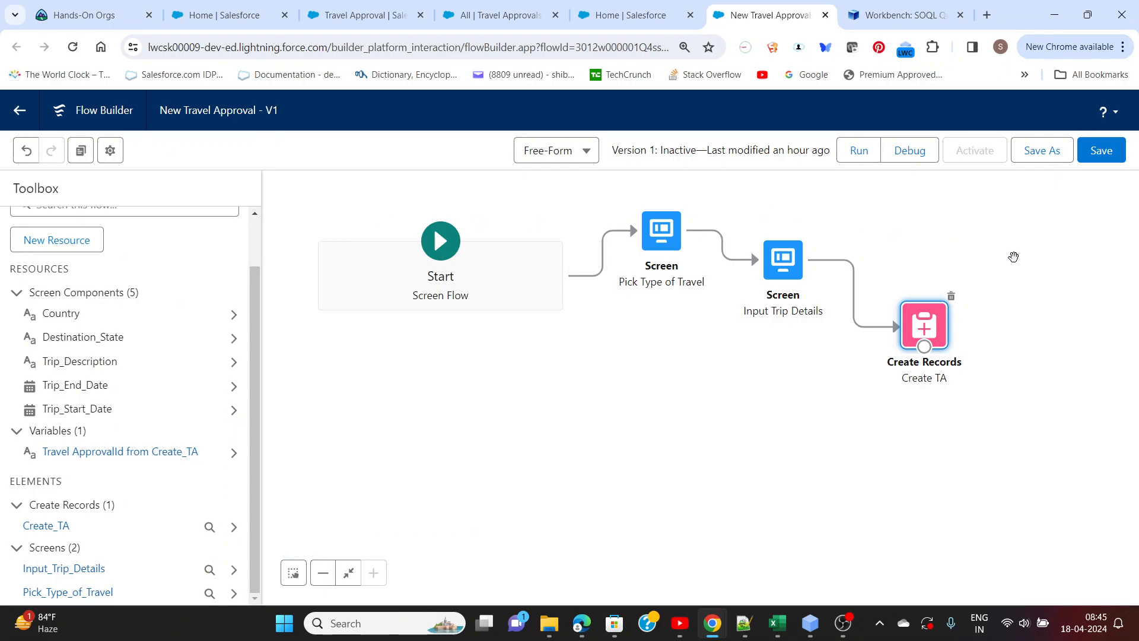
pyautogui.doubleClick(668, 238)
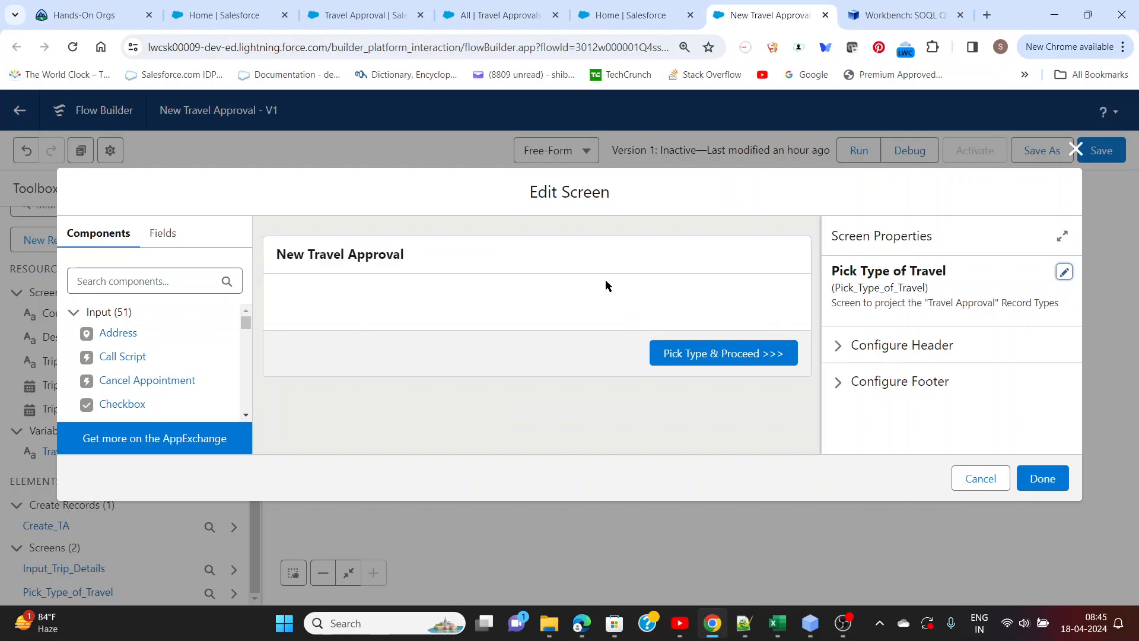
# Review the Pick Type of Travel screen's footer configuration, including the Next or Finish, Previous and Pause button options
pyautogui.click(603, 260)
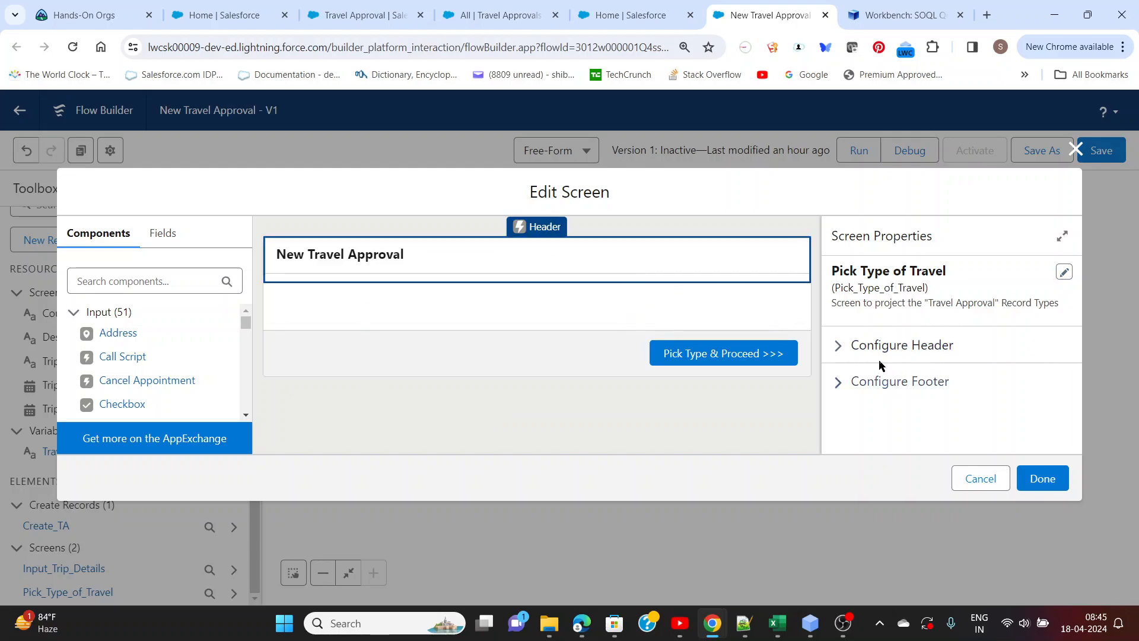
pyautogui.click(839, 384)
pyautogui.scroll(-3, 896, 418)
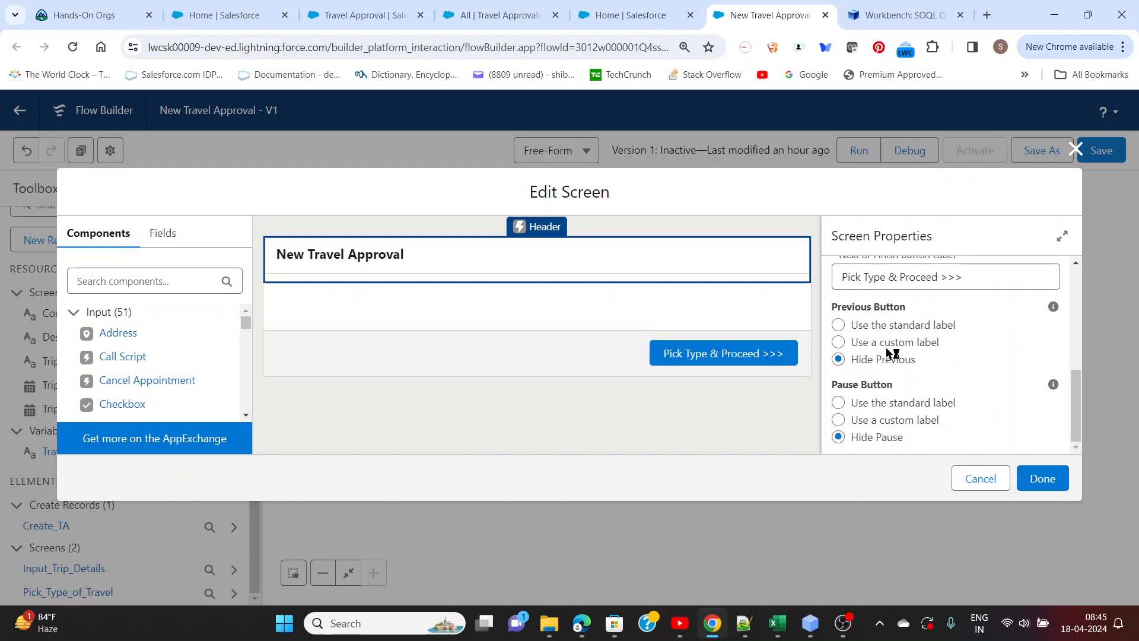
pyautogui.scroll(3, 875, 353)
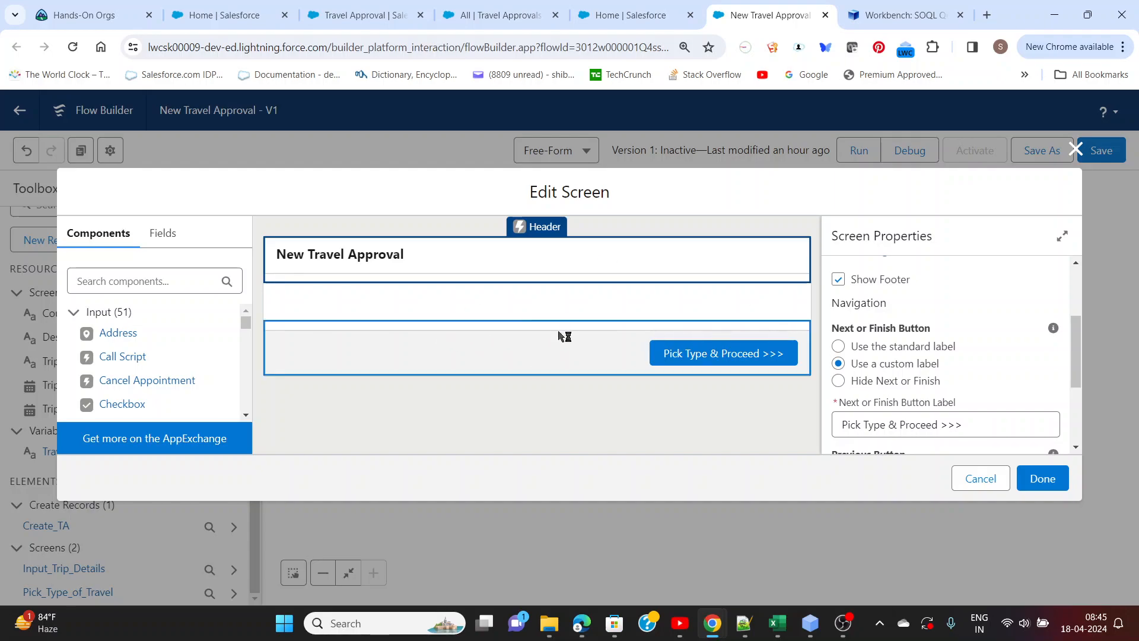
# Find the Picklist component and add it to the body of the Pick Type of Travel screen
pyautogui.click(134, 283)
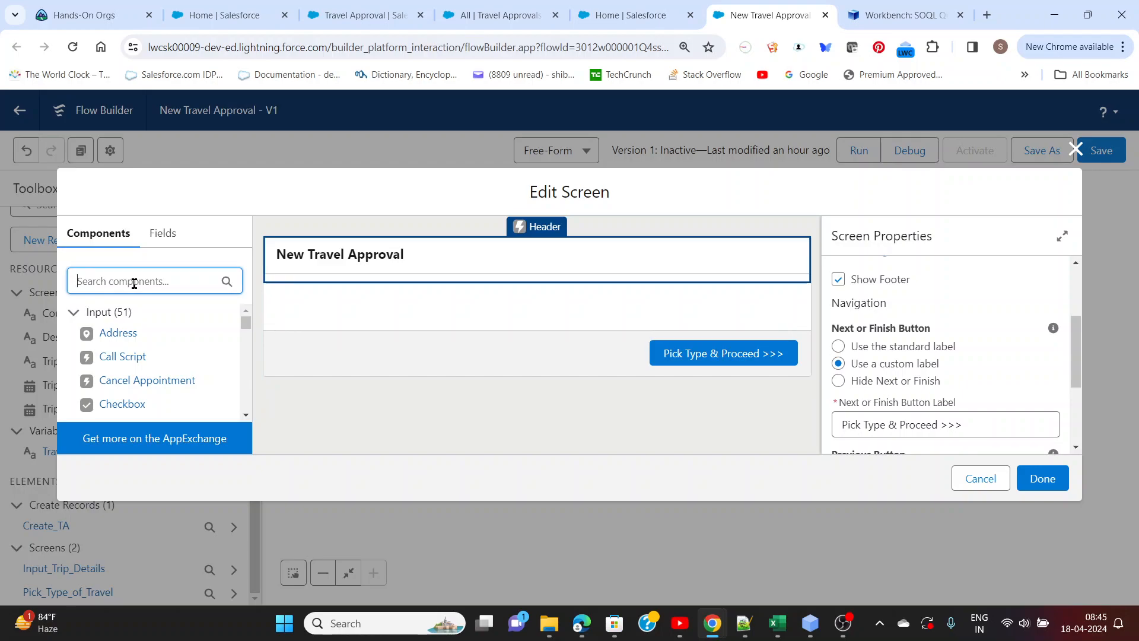
pyautogui.write('P')
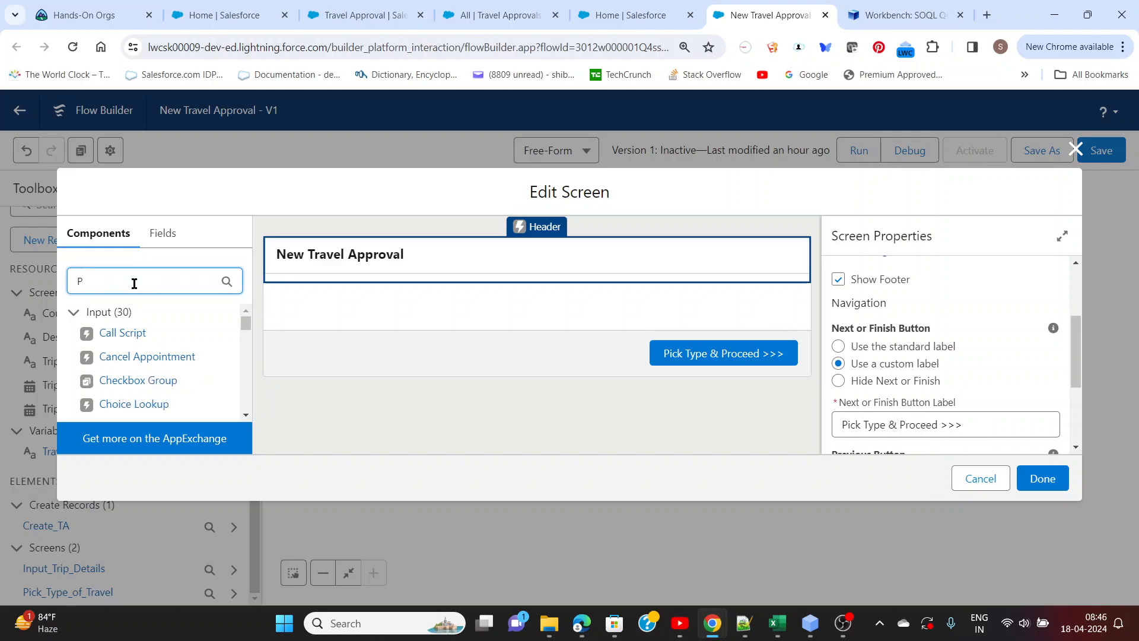
pyautogui.write('ick')
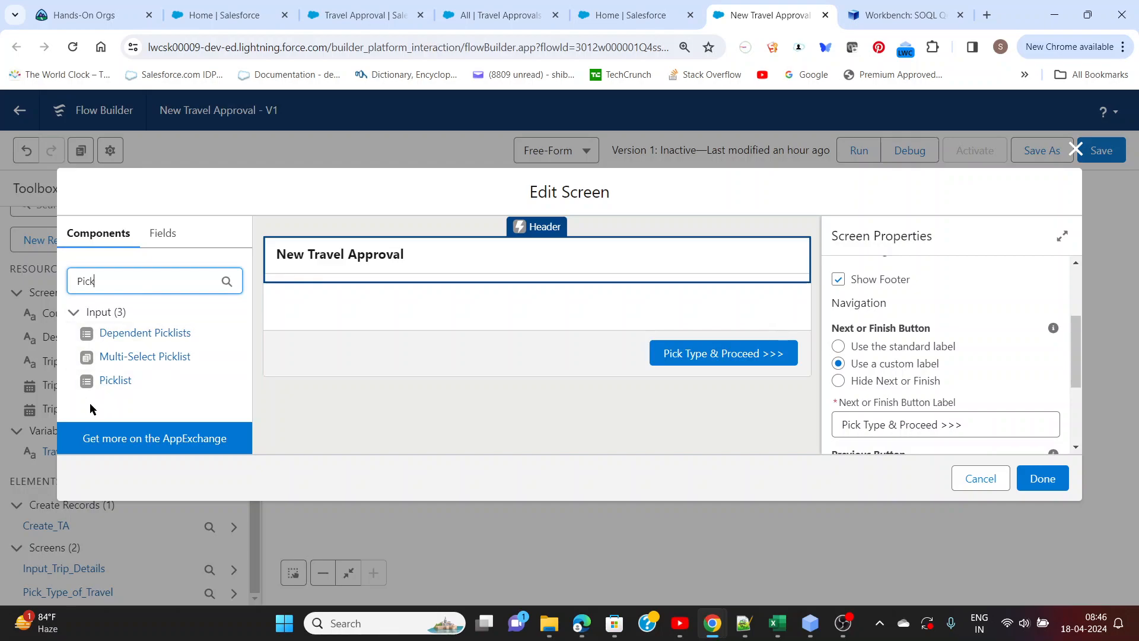
pyautogui.moveTo(89, 385); pyautogui.dragTo(457, 300)
# Label the picklist Record Type with the API name Record_Type and make it required
pyautogui.click(894, 286)
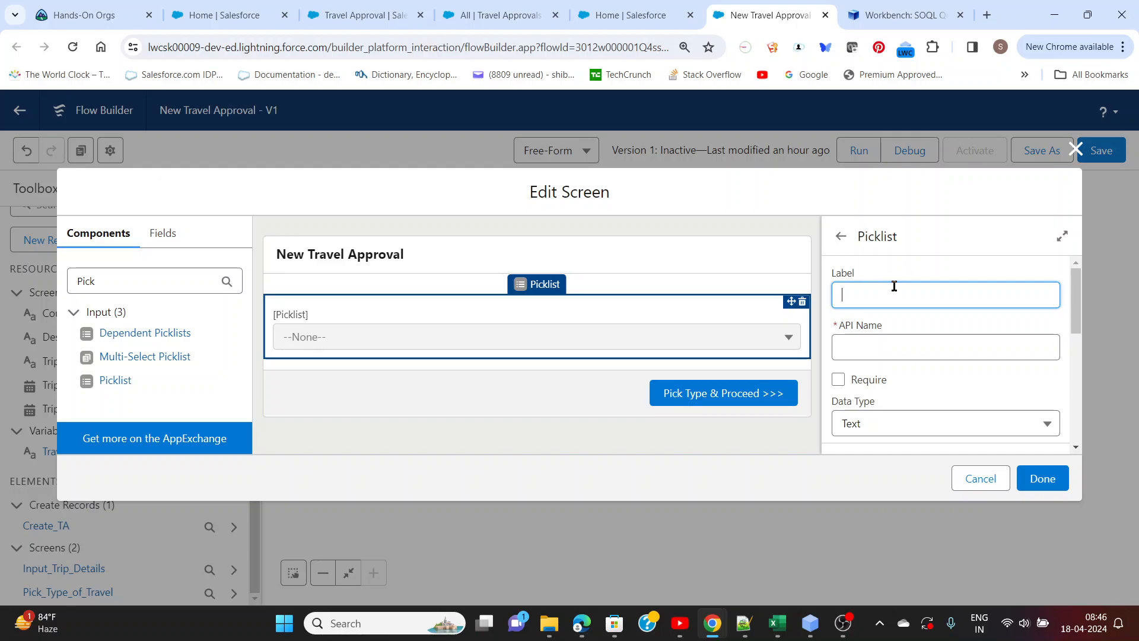
pyautogui.write('Record Type')
pyautogui.click(904, 328)
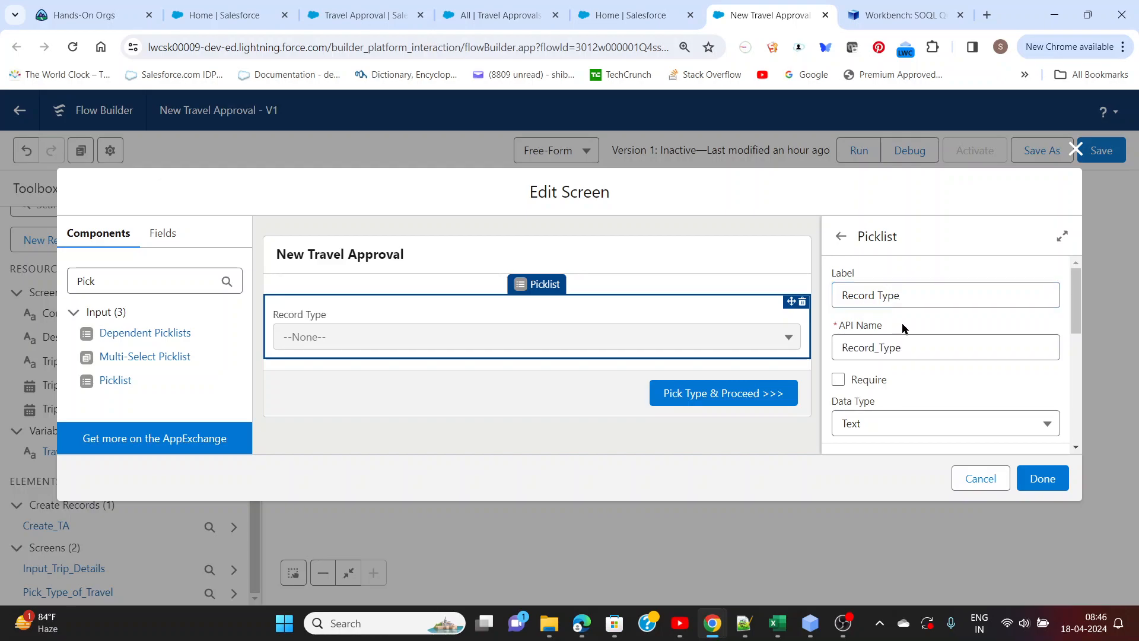
pyautogui.scroll(-3, 892, 386)
pyautogui.scroll(3, 865, 382)
pyautogui.click(838, 380)
# Start a new choice resource for the Record Type picklist, using Record Choice Set as its resource type
pyautogui.scroll(-3, 942, 369)
pyautogui.scroll(-3, 921, 362)
pyautogui.scroll(1, 921, 362)
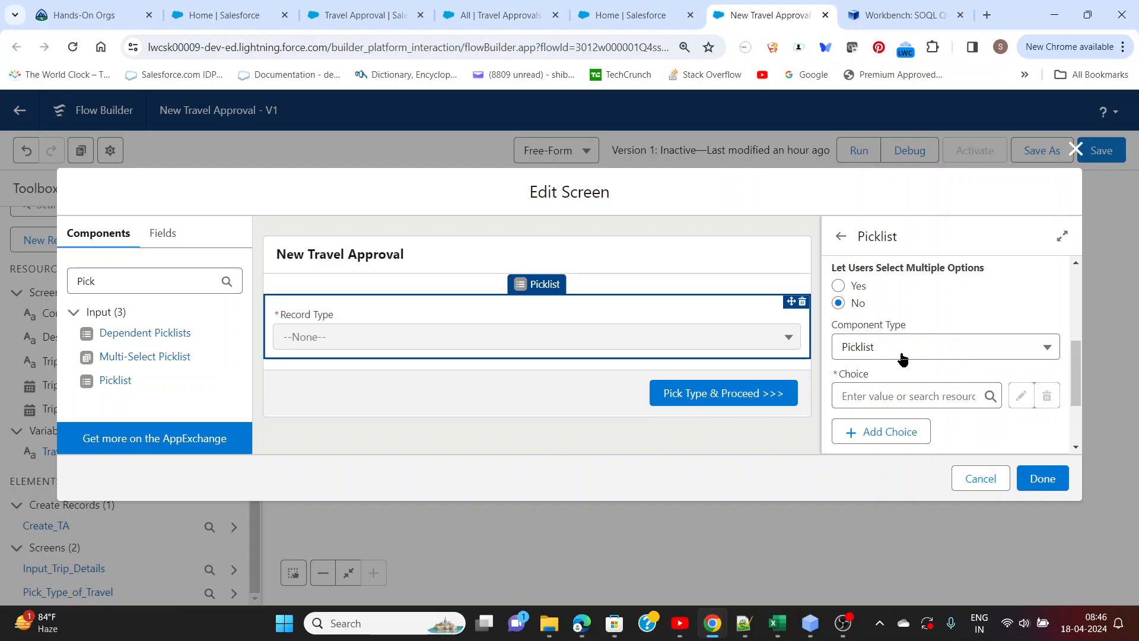
pyautogui.scroll(-1, 903, 358)
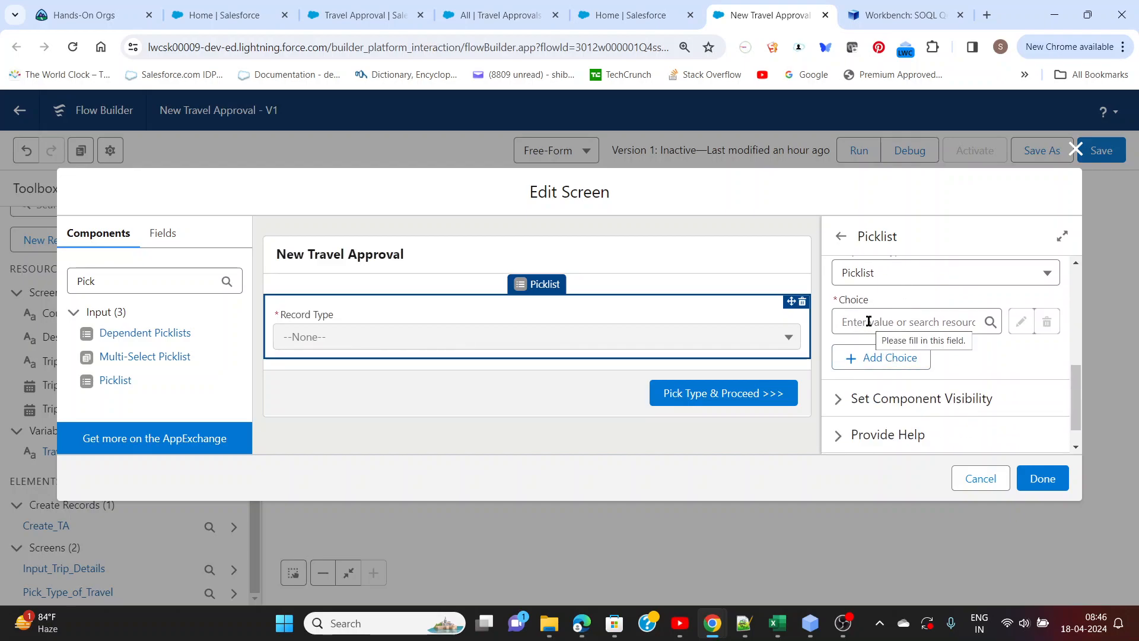
pyautogui.click(869, 321)
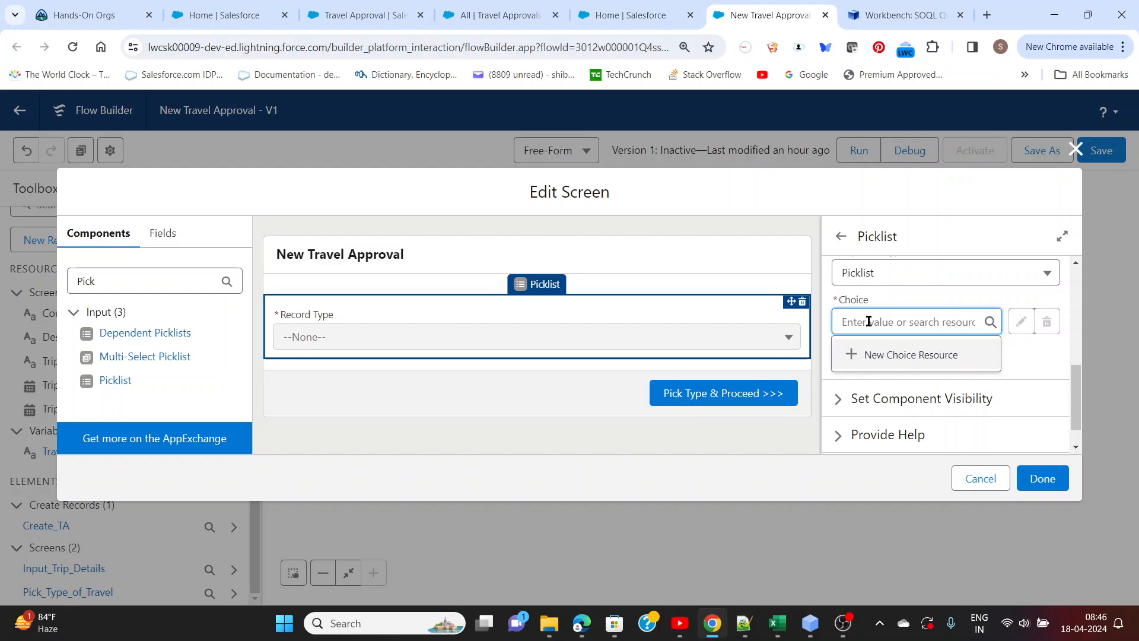
pyautogui.click(888, 355)
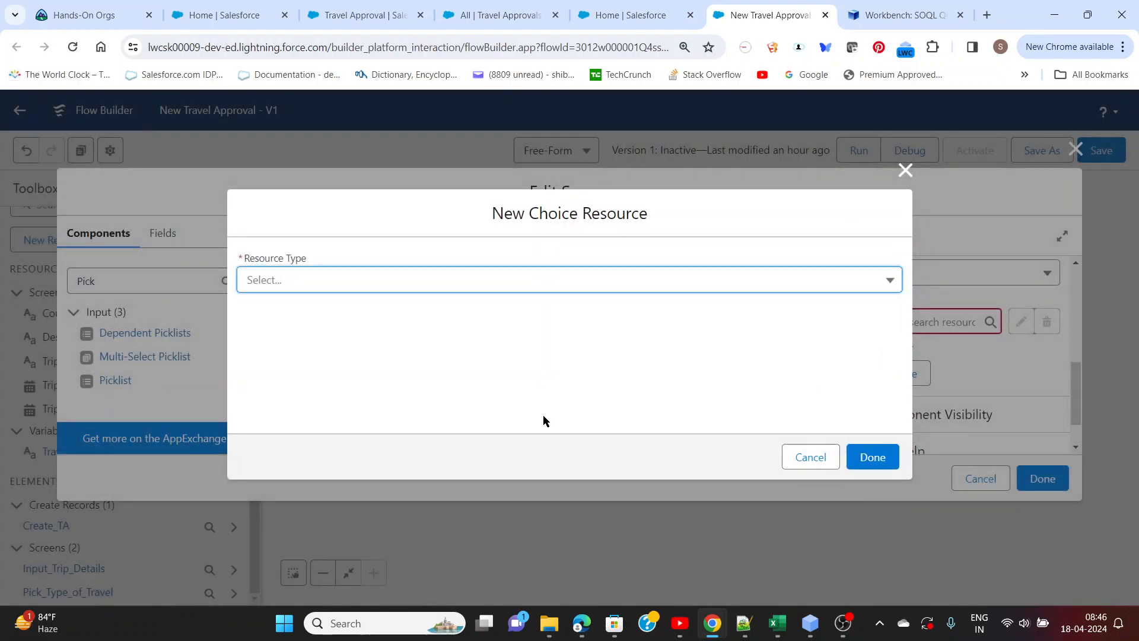
pyautogui.click(464, 286)
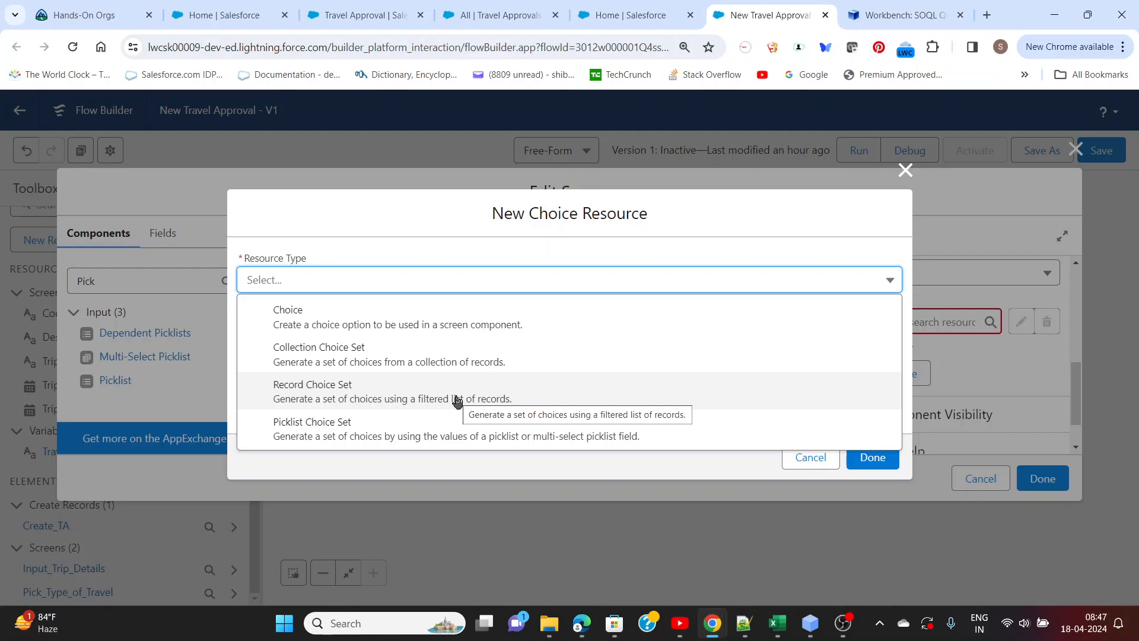
pyautogui.click(505, 402)
# Give the record choice set the API name TA_Record_Type_RC
pyautogui.click(342, 320)
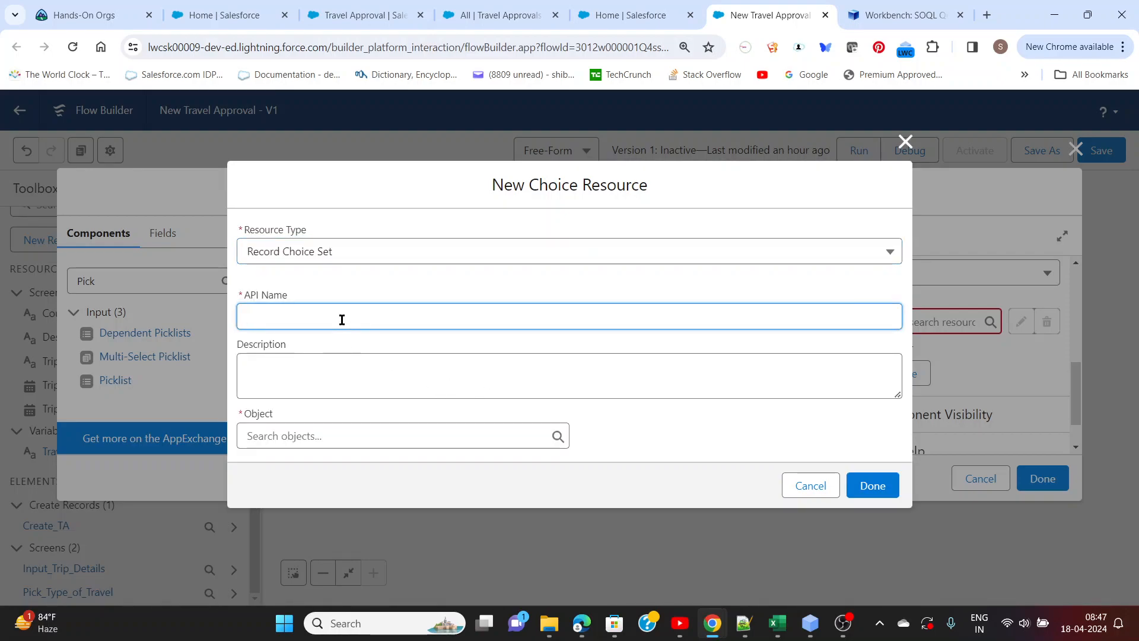
pyautogui.write('Record')
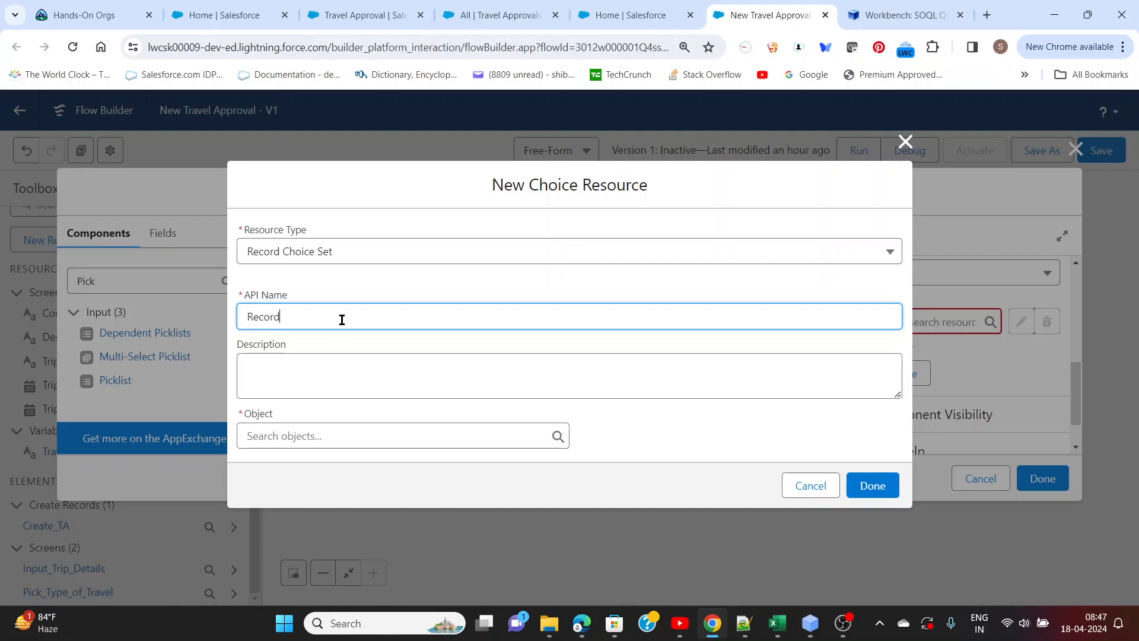
pyautogui.write(' Type')
pyautogui.click(248, 318)
pyautogui.write('A_')
pyautogui.write('RC')
pyautogui.click(360, 292)
# Leave the choice set's description empty and set its source object to Record Type
pyautogui.click(334, 371)
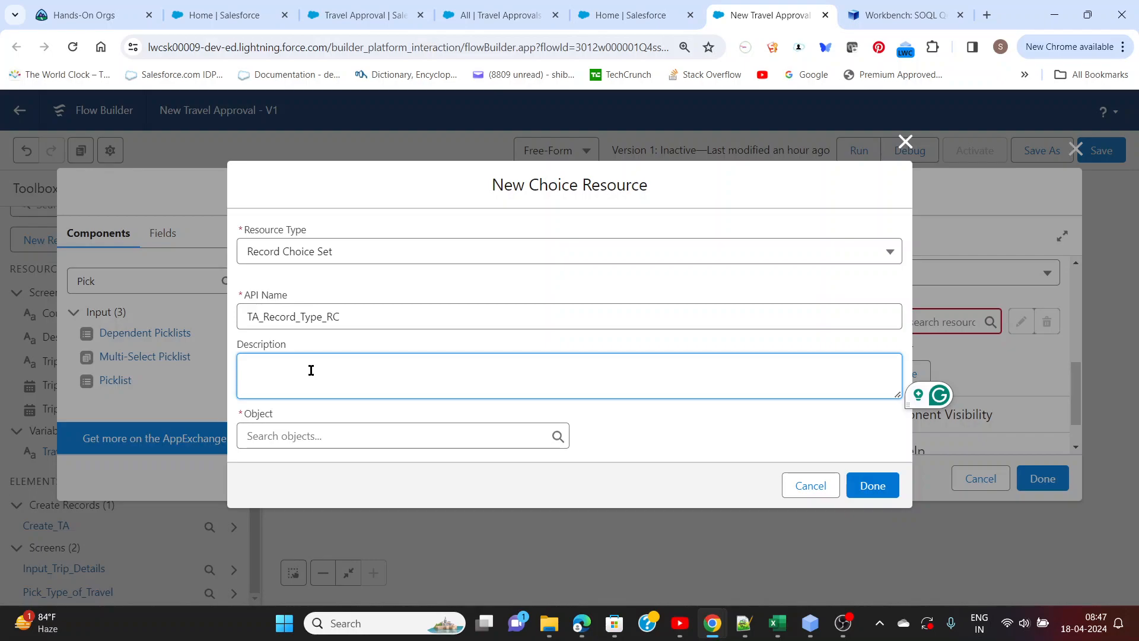
pyautogui.click(326, 432)
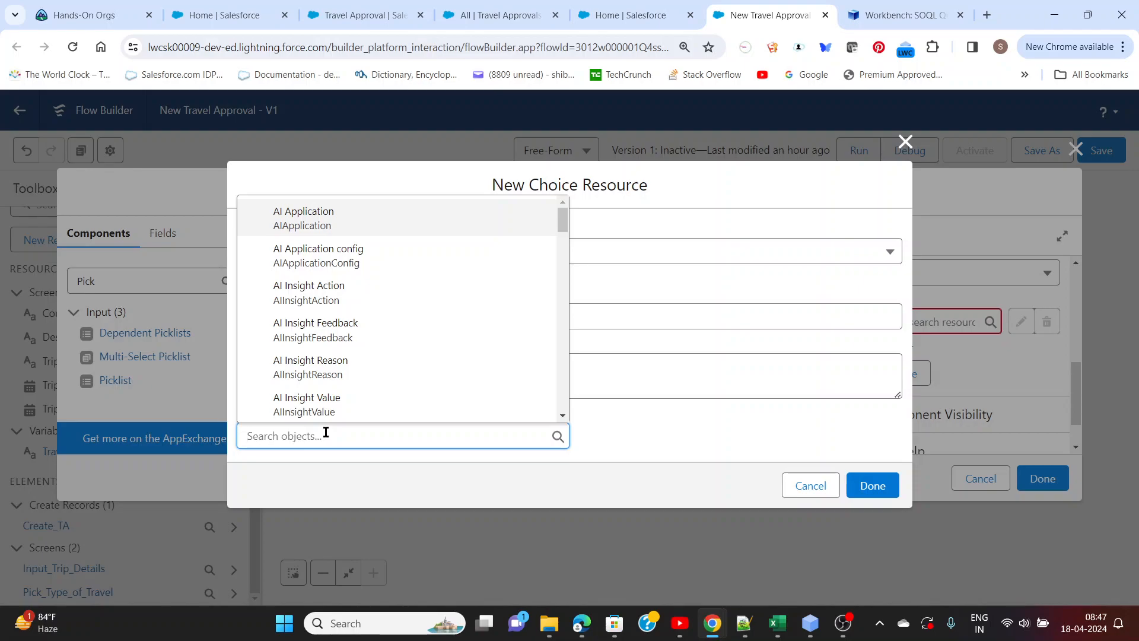
pyautogui.write('Record ')
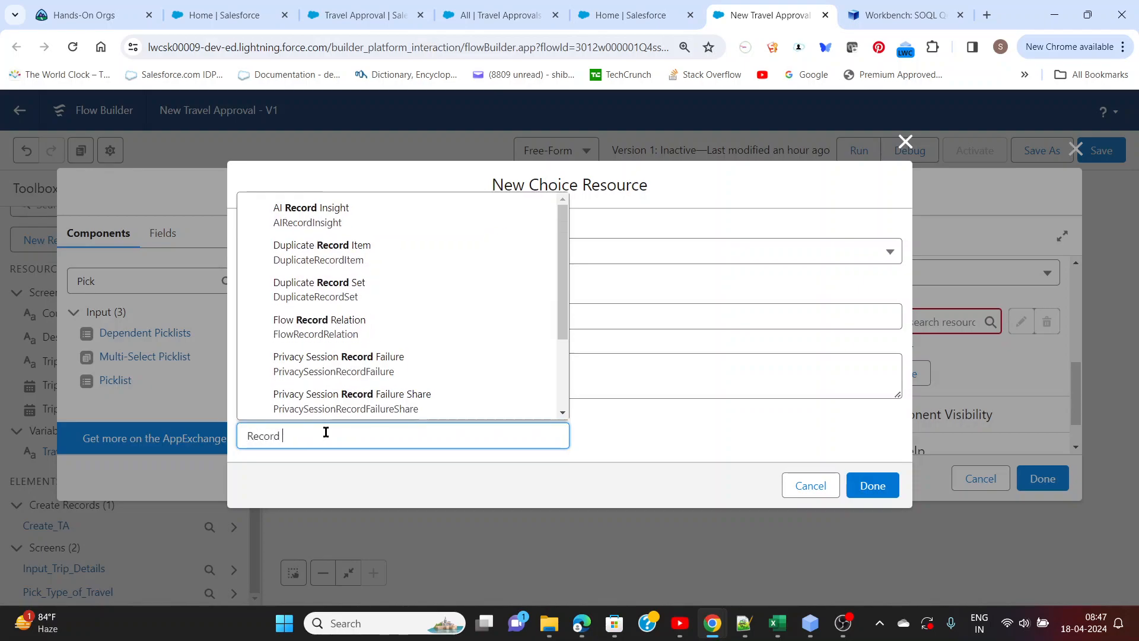
pyautogui.write('Type')
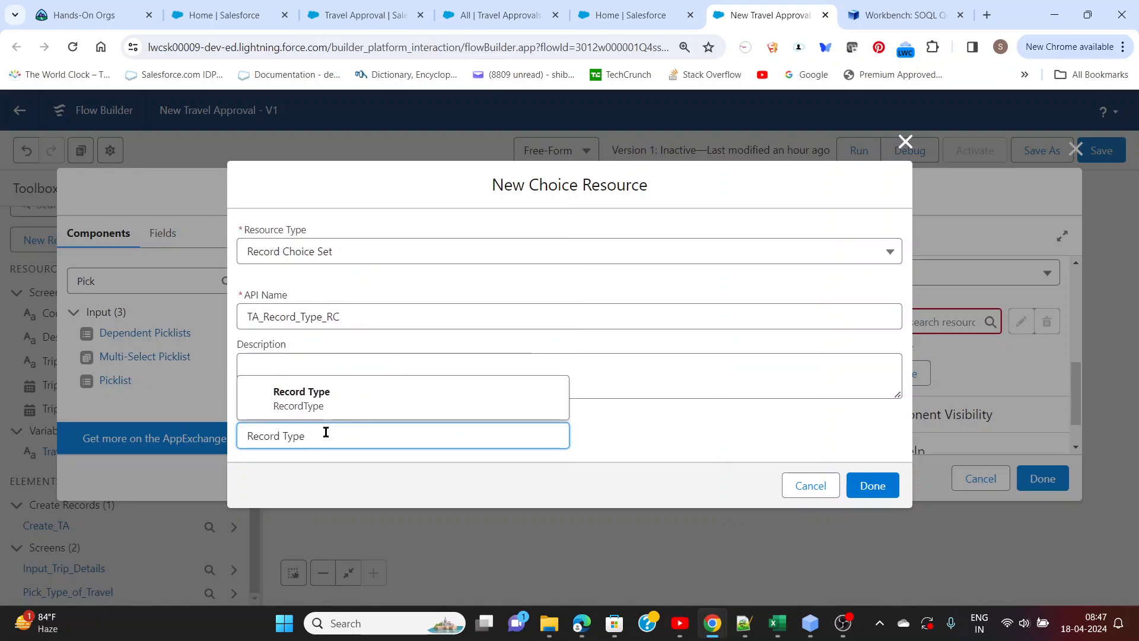
pyautogui.click(324, 399)
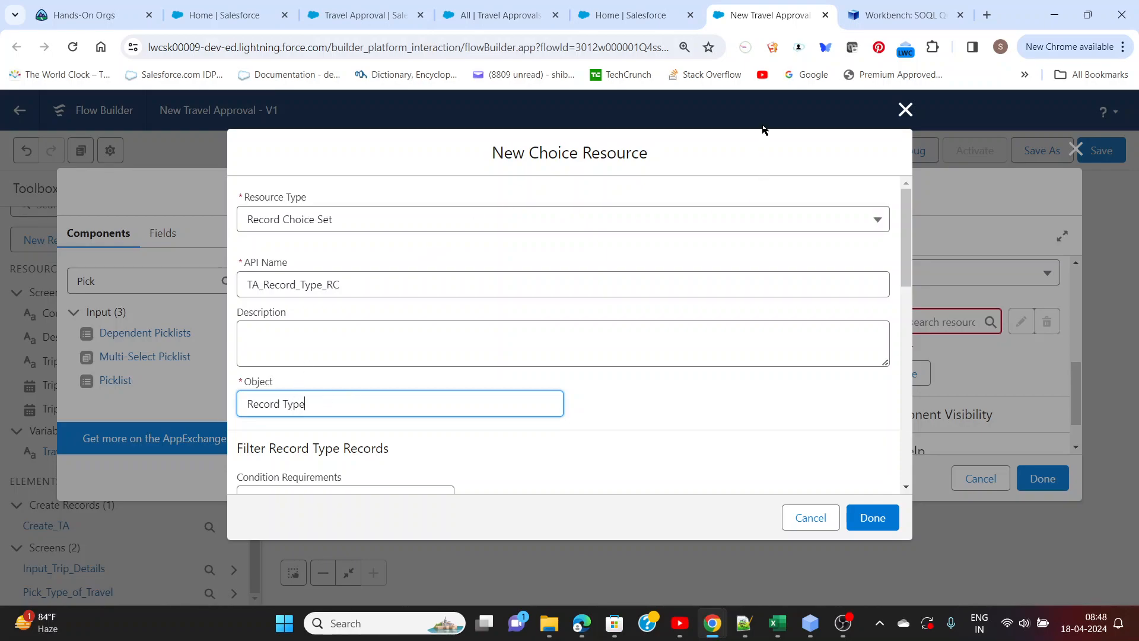
# Switch to Workbench and examine the RecordType query results, focusing on the SobjectType column and the Travel_Approval__c rows
pyautogui.click(890, 17)
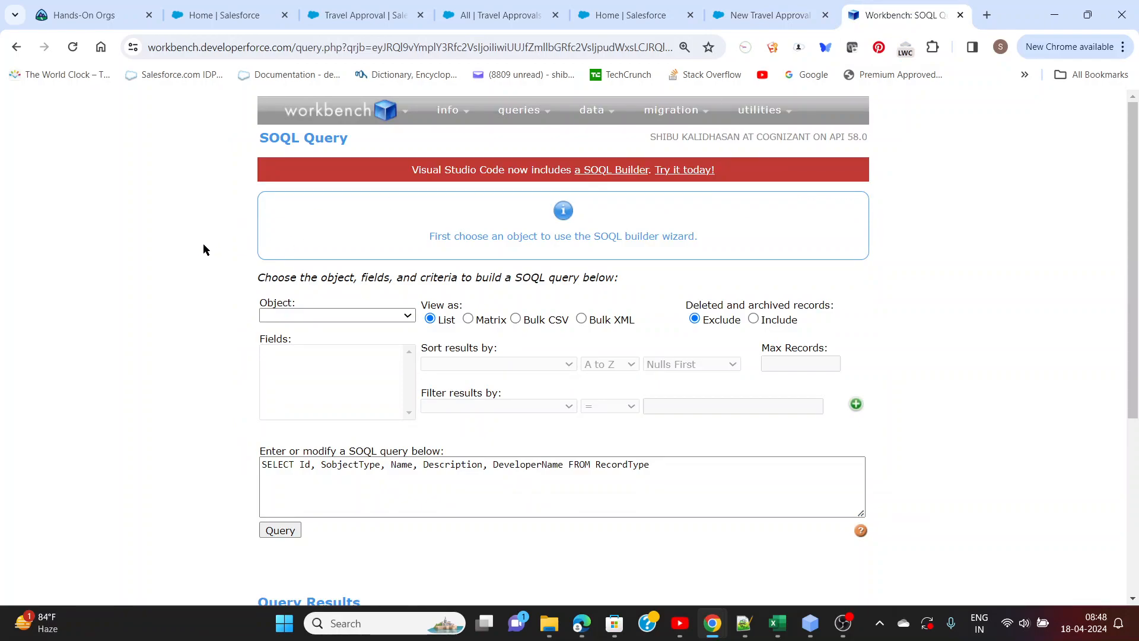
pyautogui.scroll(-1, 204, 249)
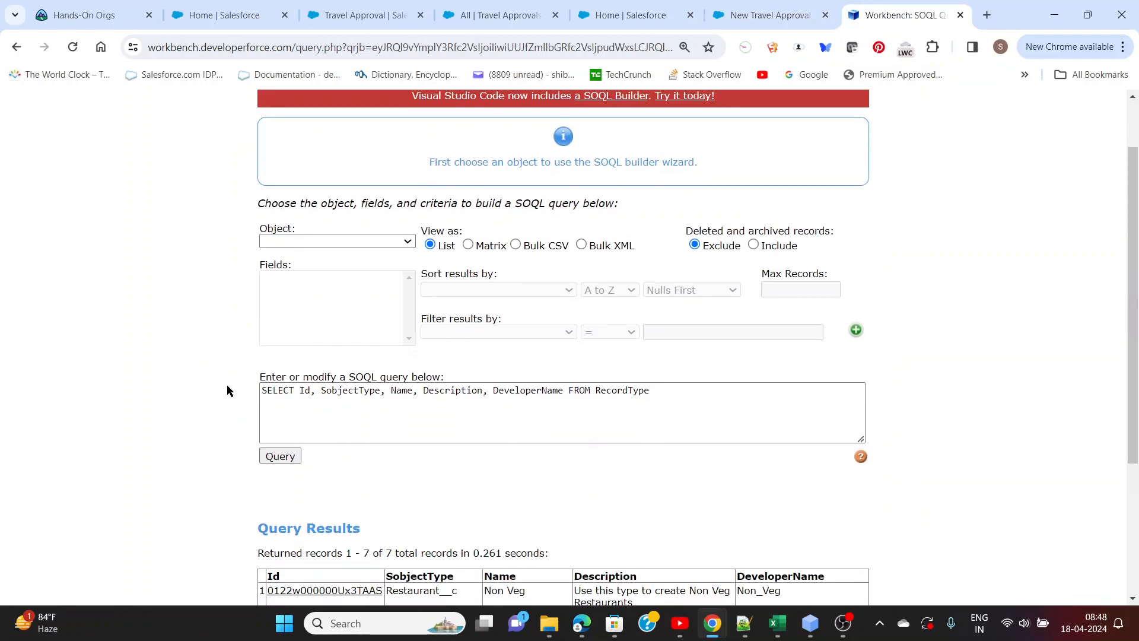
pyautogui.scroll(-2, 225, 387)
pyautogui.moveTo(596, 243); pyautogui.dragTo(652, 243)
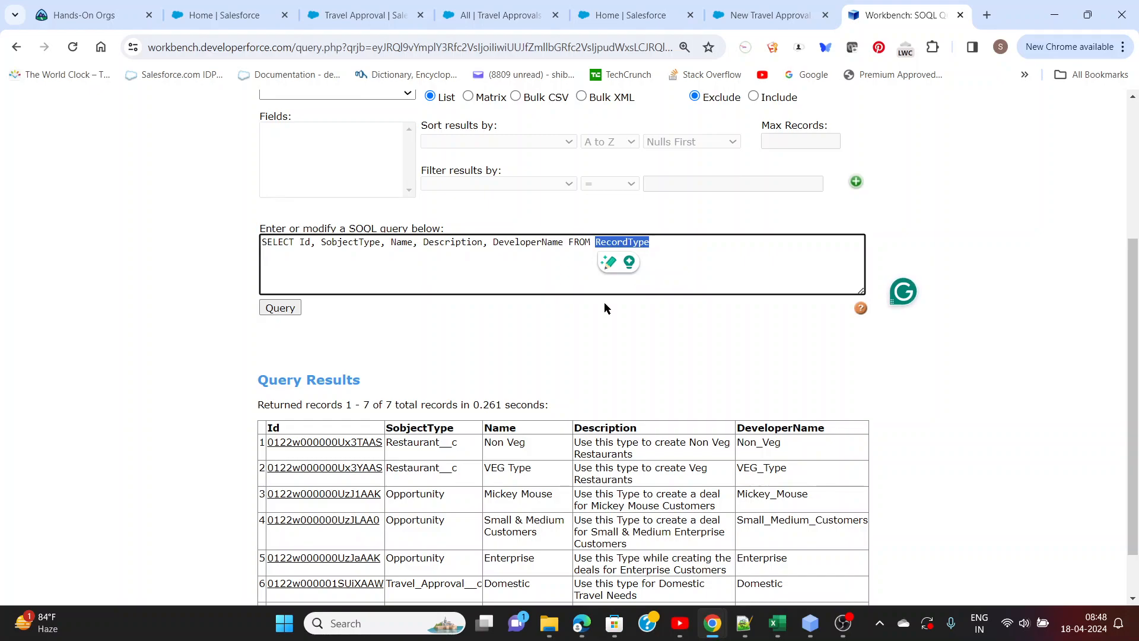
pyautogui.scroll(-1, 560, 322)
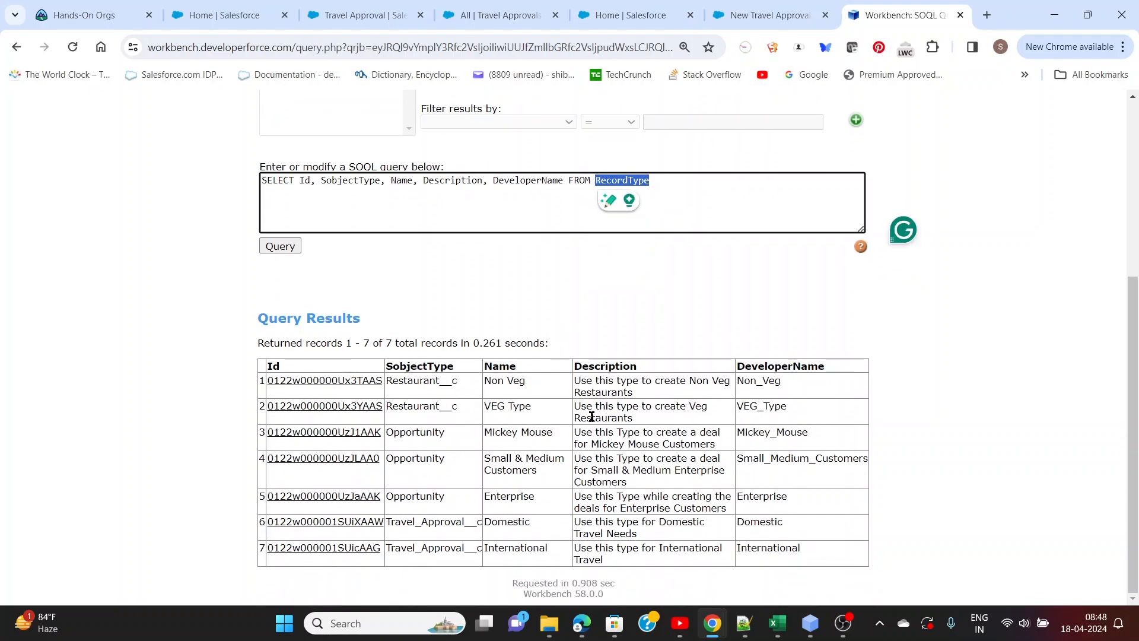
pyautogui.click(414, 366)
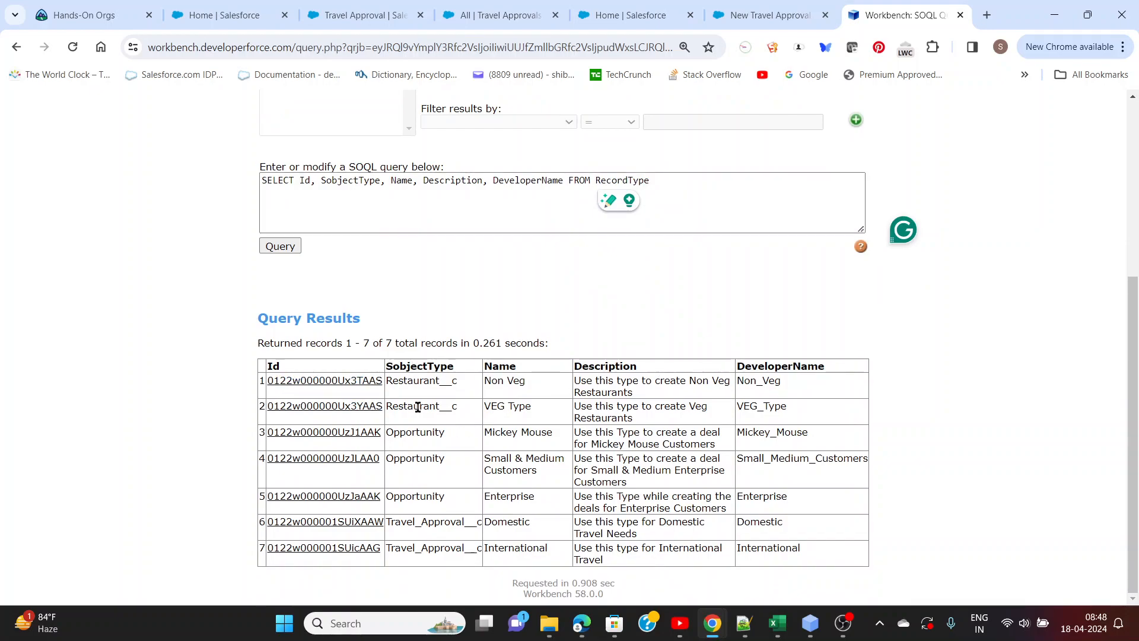
pyautogui.moveTo(387, 366); pyautogui.dragTo(455, 369)
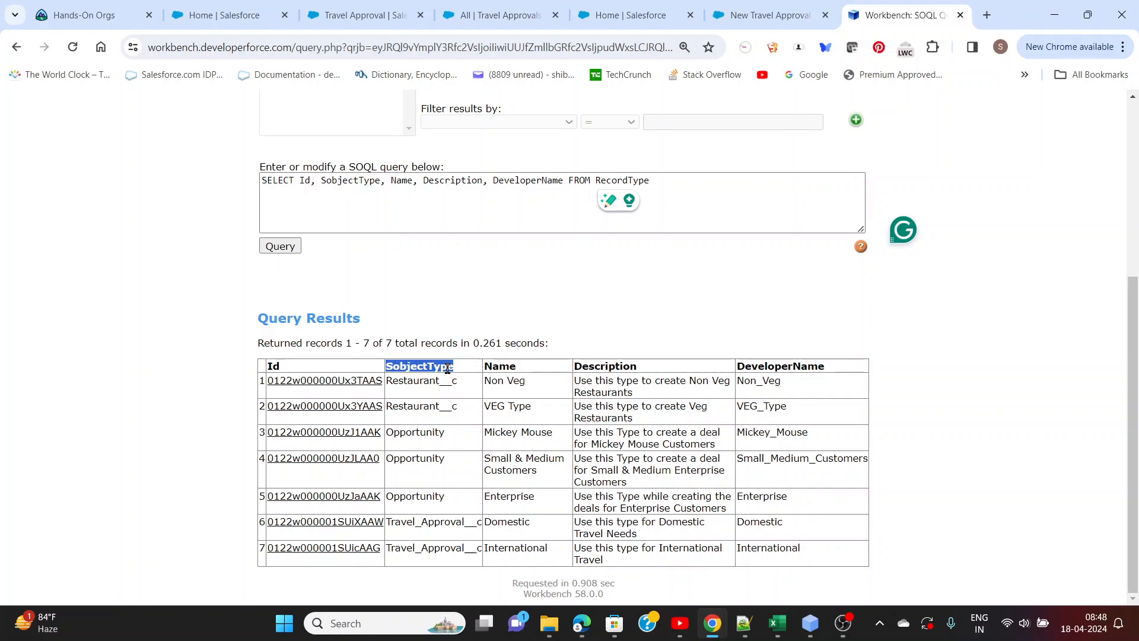
pyautogui.moveTo(386, 523); pyautogui.dragTo(483, 527)
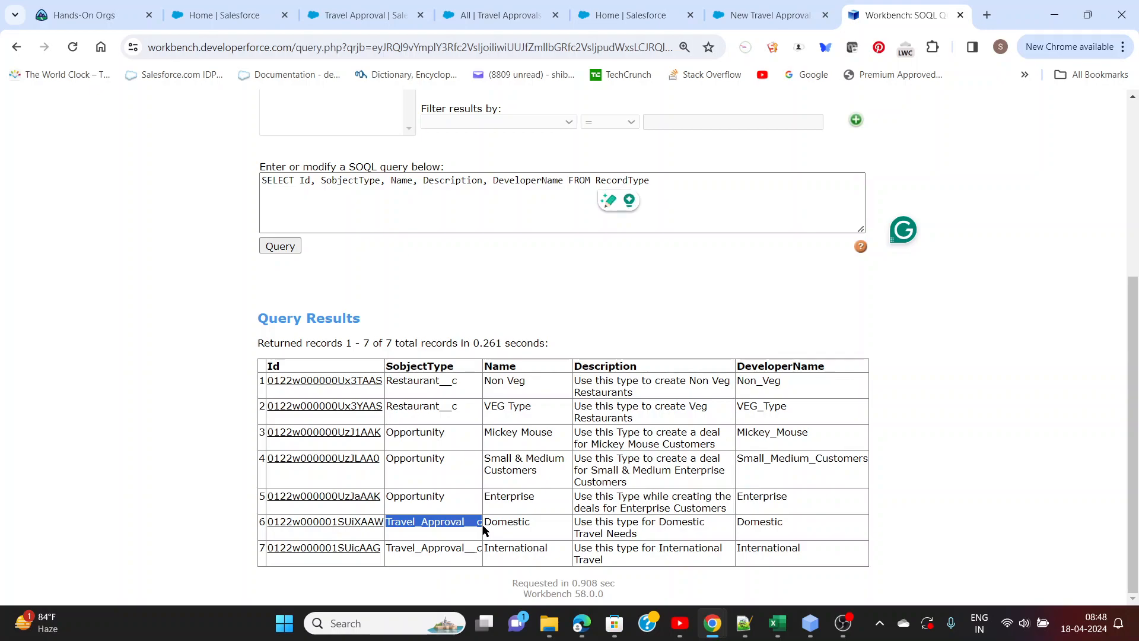
pyautogui.click(935, 501)
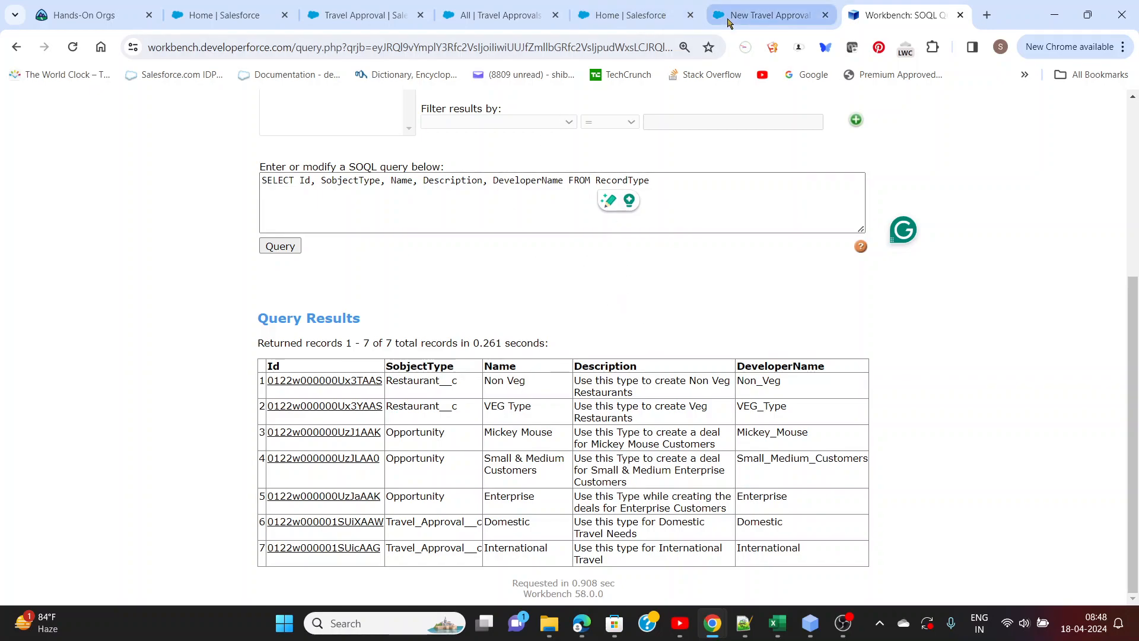
# Switch back to Flow Builder and choose SobjectType as the filter field for the record choice set's Record Type records
pyautogui.click(770, 15)
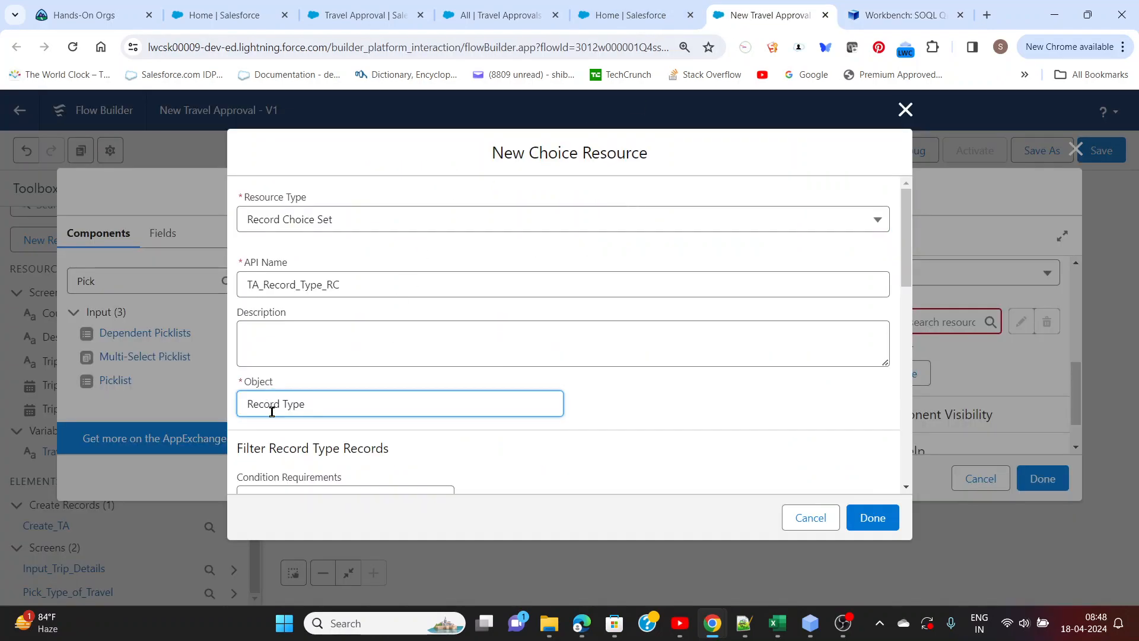
pyautogui.click(578, 407)
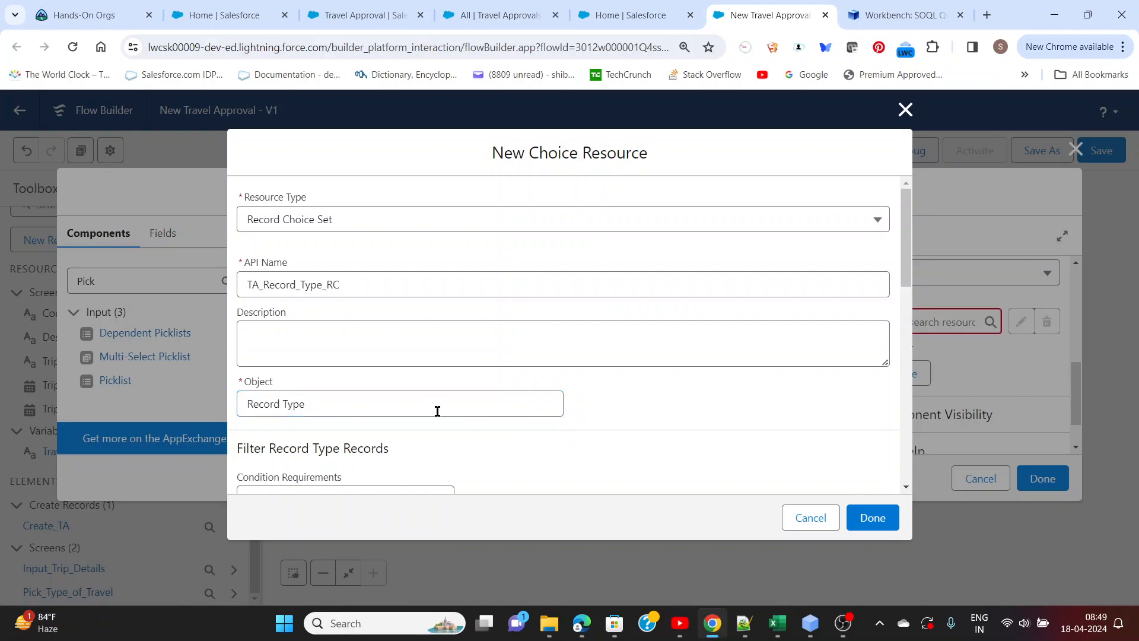
pyautogui.scroll(-3, 435, 410)
pyautogui.scroll(-1, 315, 404)
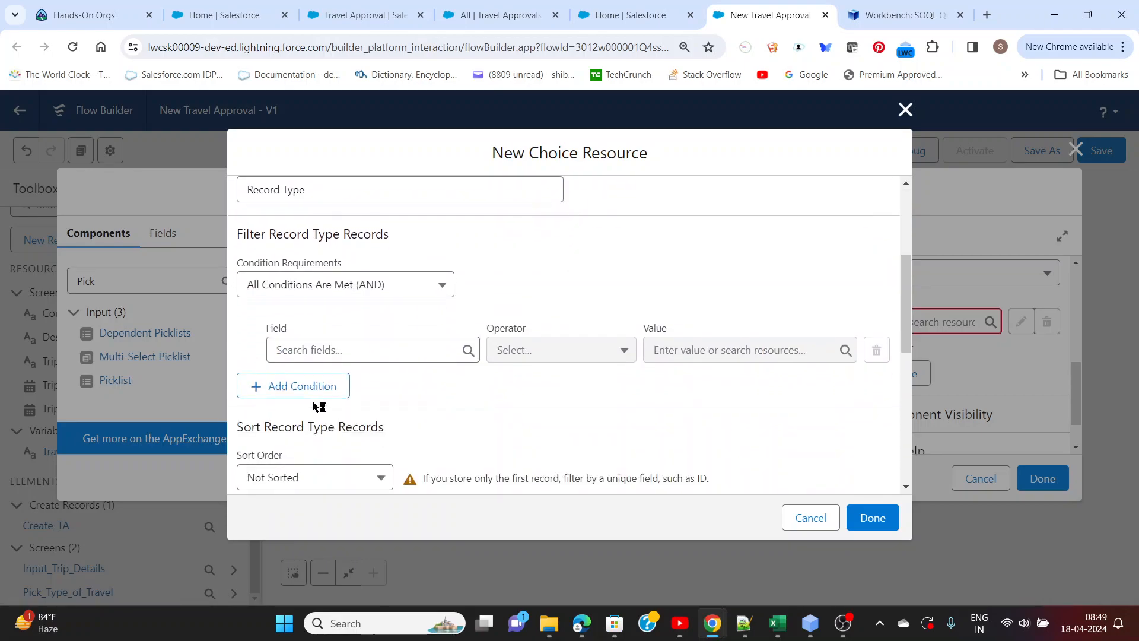
pyautogui.click(319, 342)
pyautogui.moveTo(477, 442); pyautogui.dragTo(467, 558)
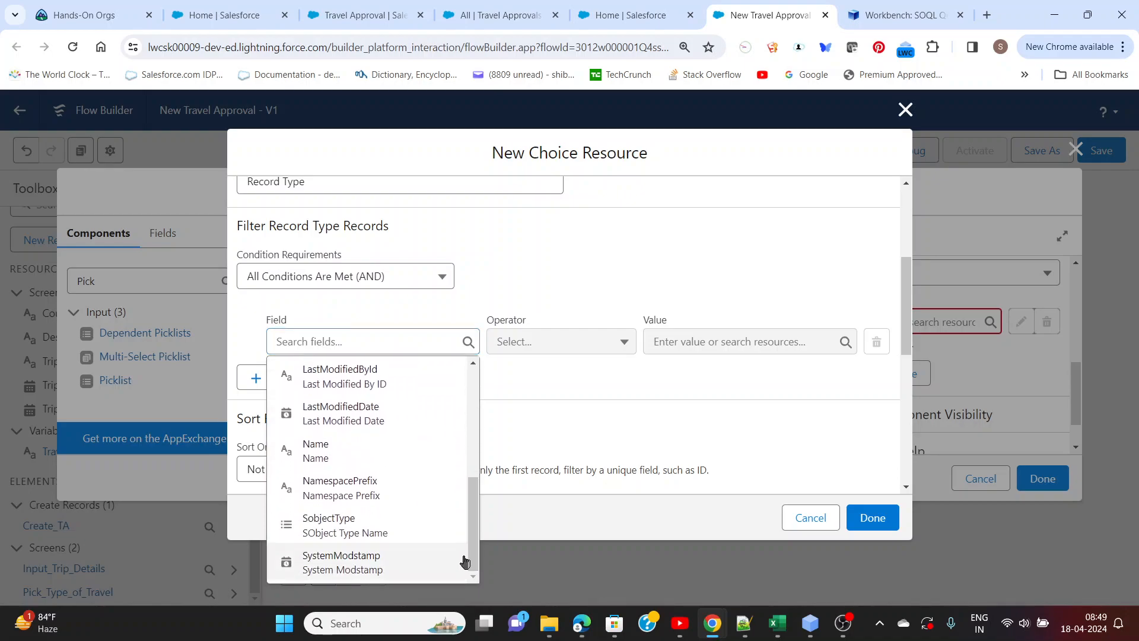
pyautogui.click(351, 534)
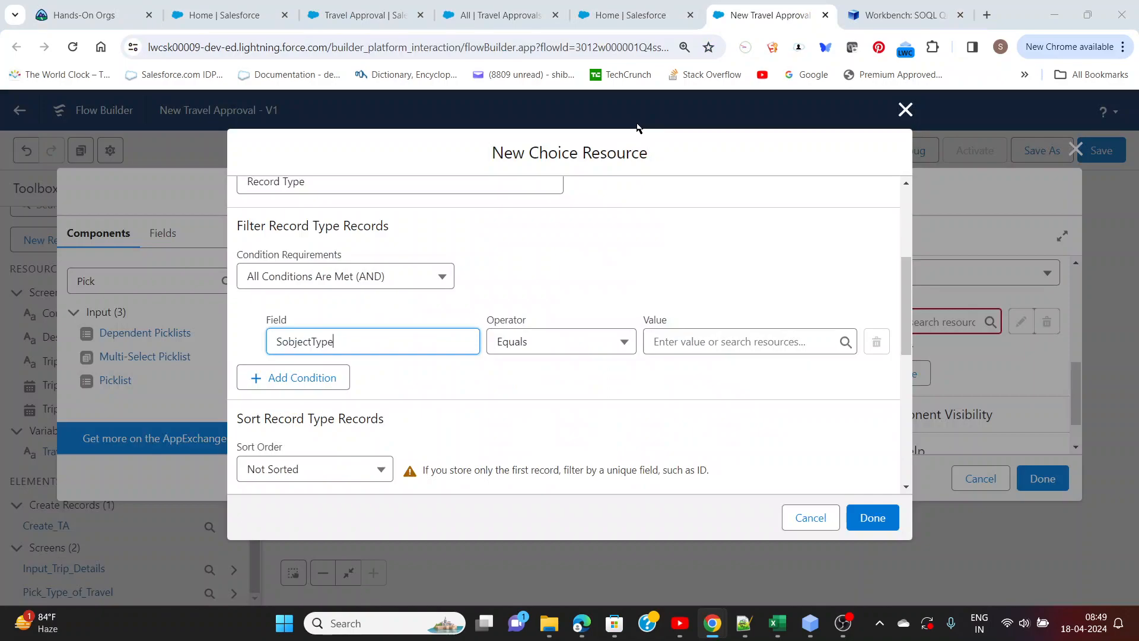
# Copy Travel_Approval__c from the Workbench query results and set it as the SobjectType filter condition's value in Flow Builder
pyautogui.click(899, 15)
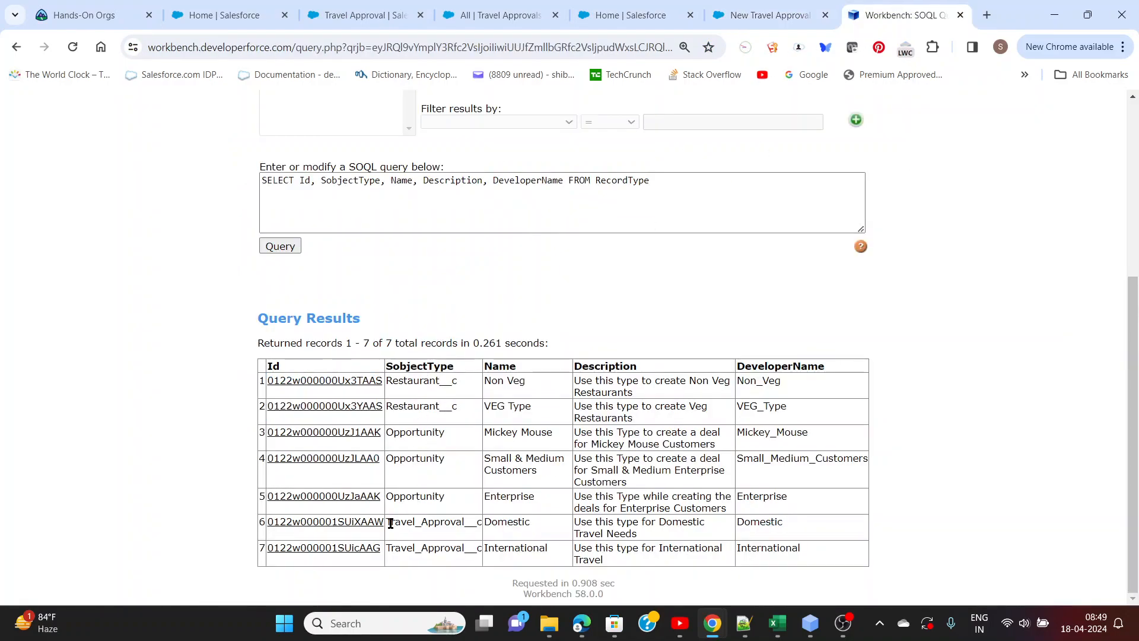
pyautogui.moveTo(386, 522); pyautogui.dragTo(483, 537)
pyautogui.hotkey('ctrl', 'c')
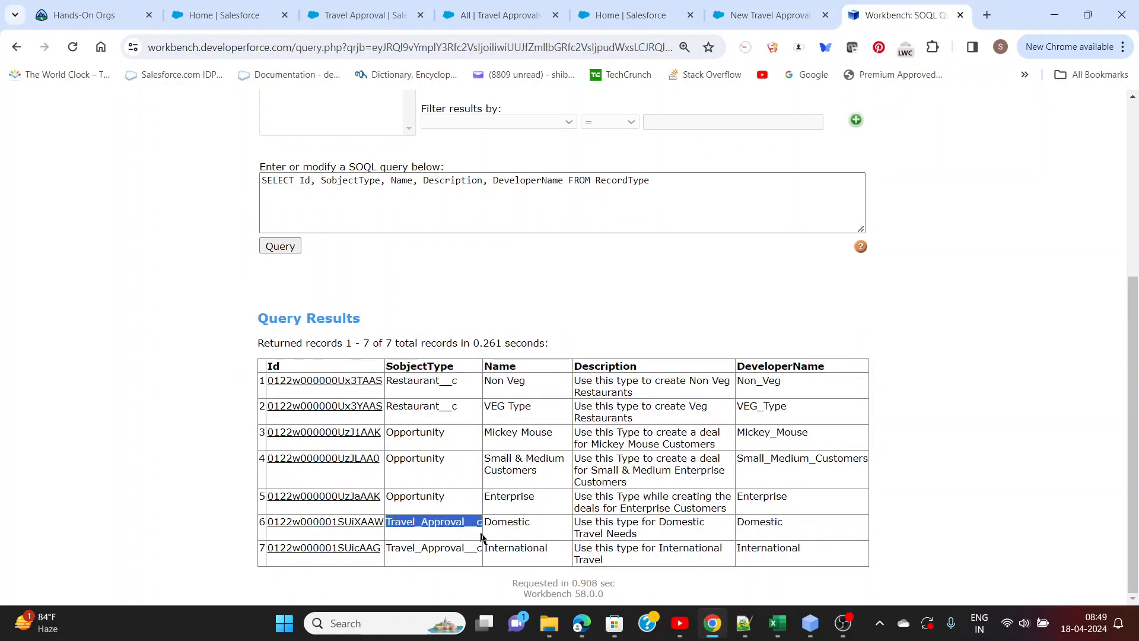
pyautogui.hotkey('alt', 'Tab')
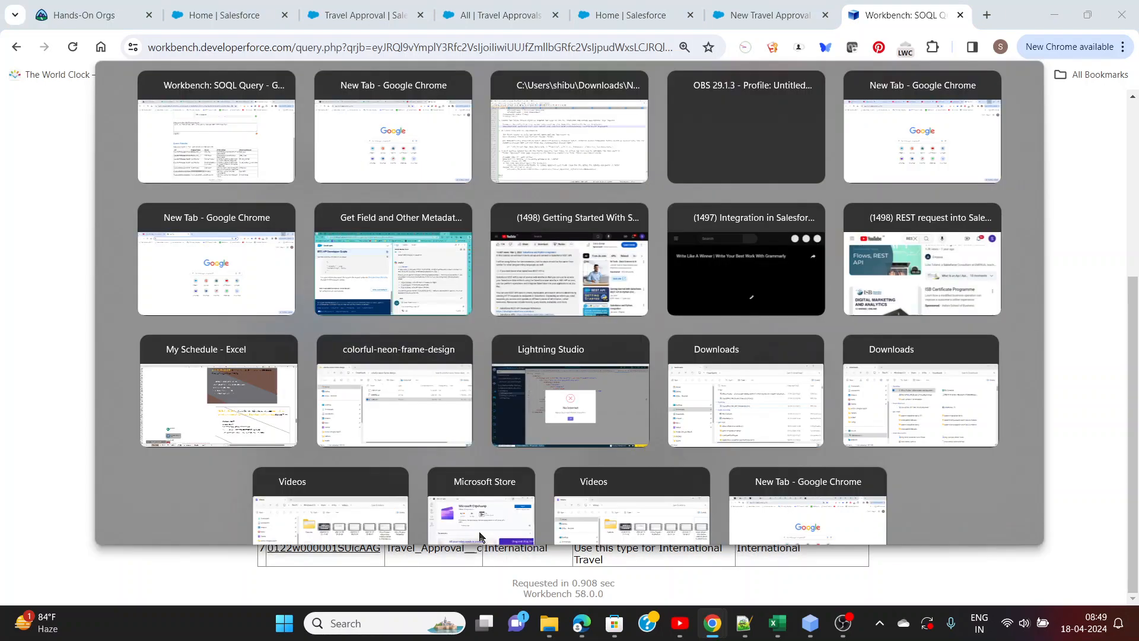
pyautogui.hotkey('alt', 'Tab')
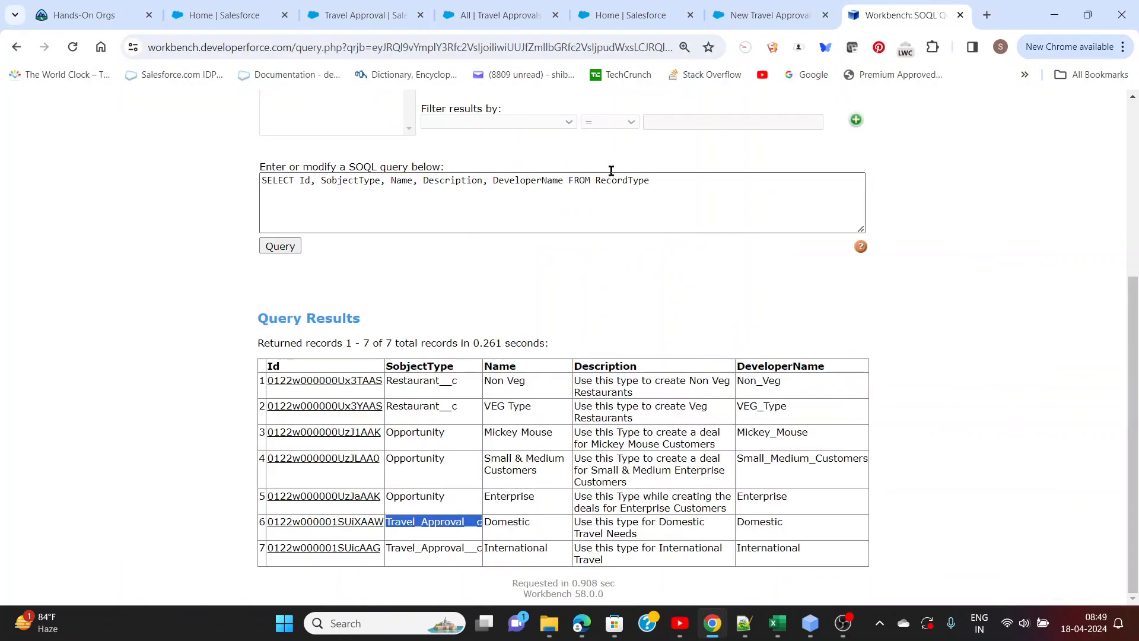
pyautogui.click(749, 16)
pyautogui.click(655, 342)
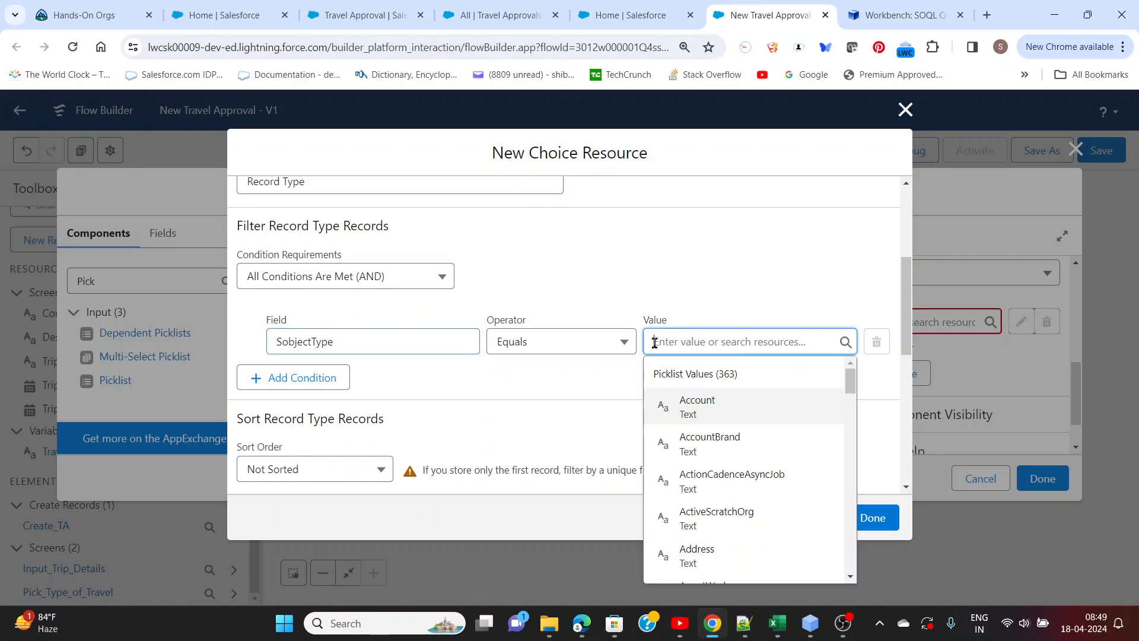
pyautogui.hotkey('ctrl', 'v')
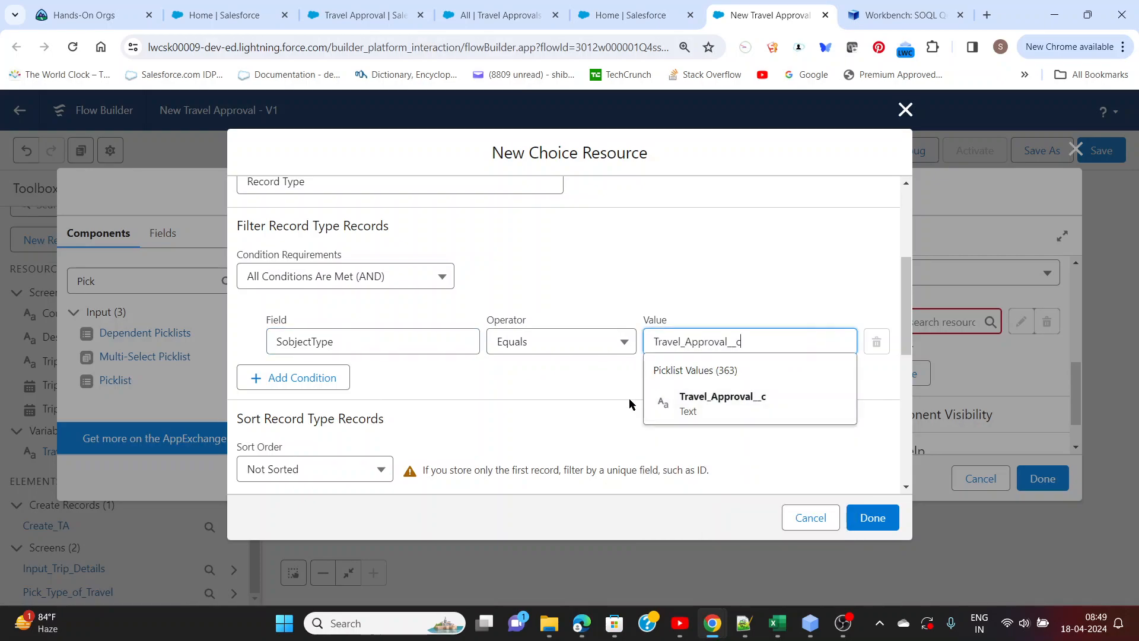
pyautogui.click(700, 408)
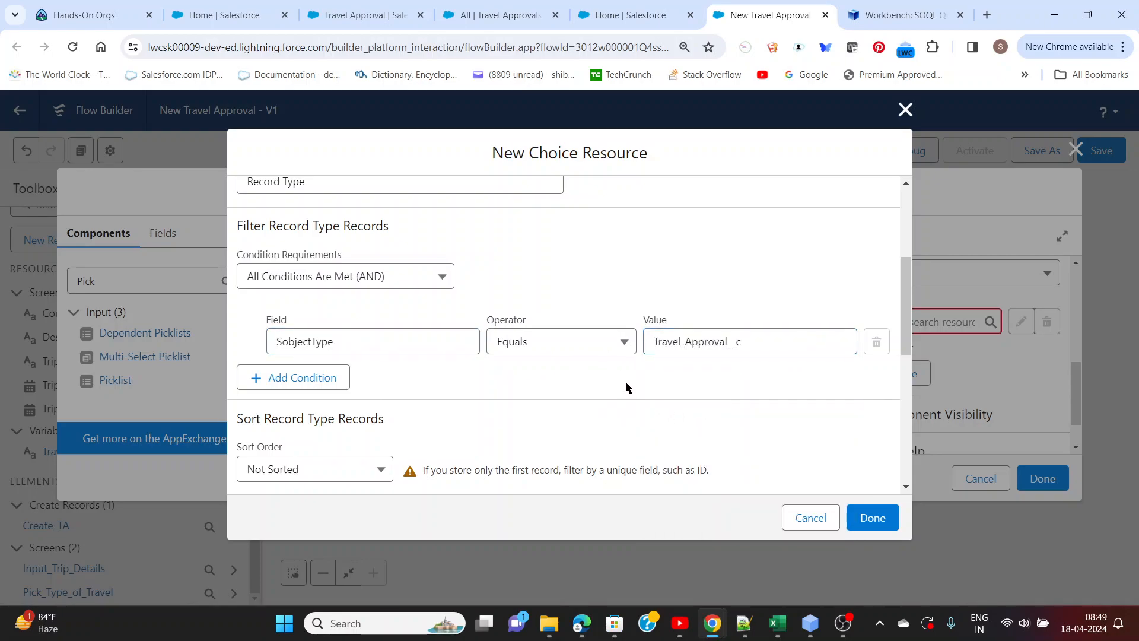
# Review the choice set's filter and sort settings against the Travel_Approval__c record types in Workbench's query results, returning to Flow Builder
pyautogui.click(762, 342)
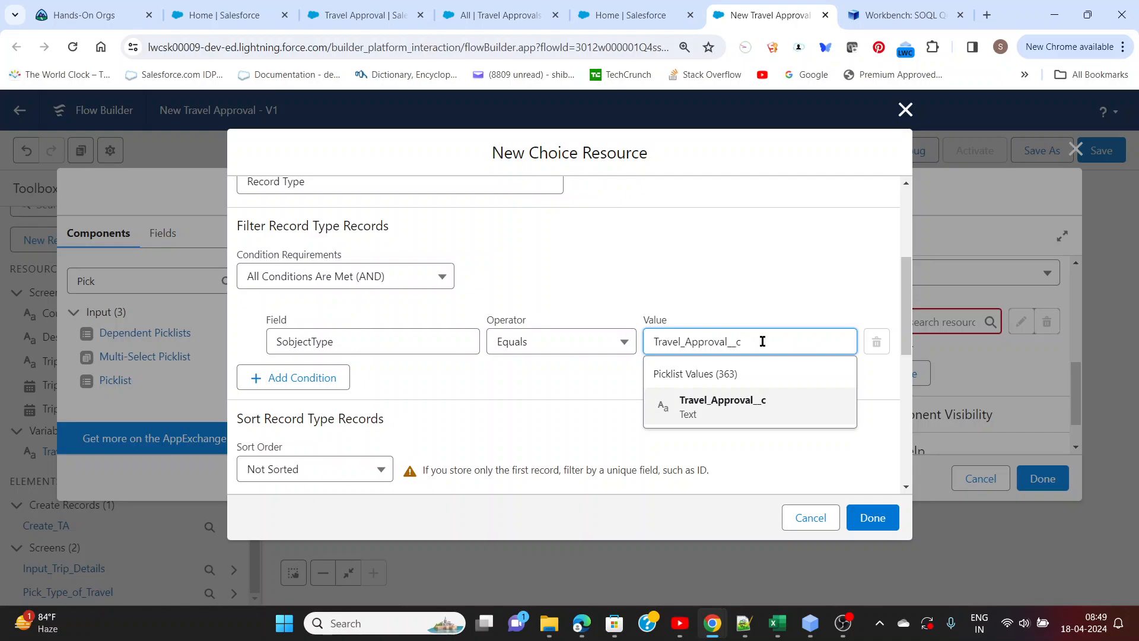
pyautogui.click(756, 307)
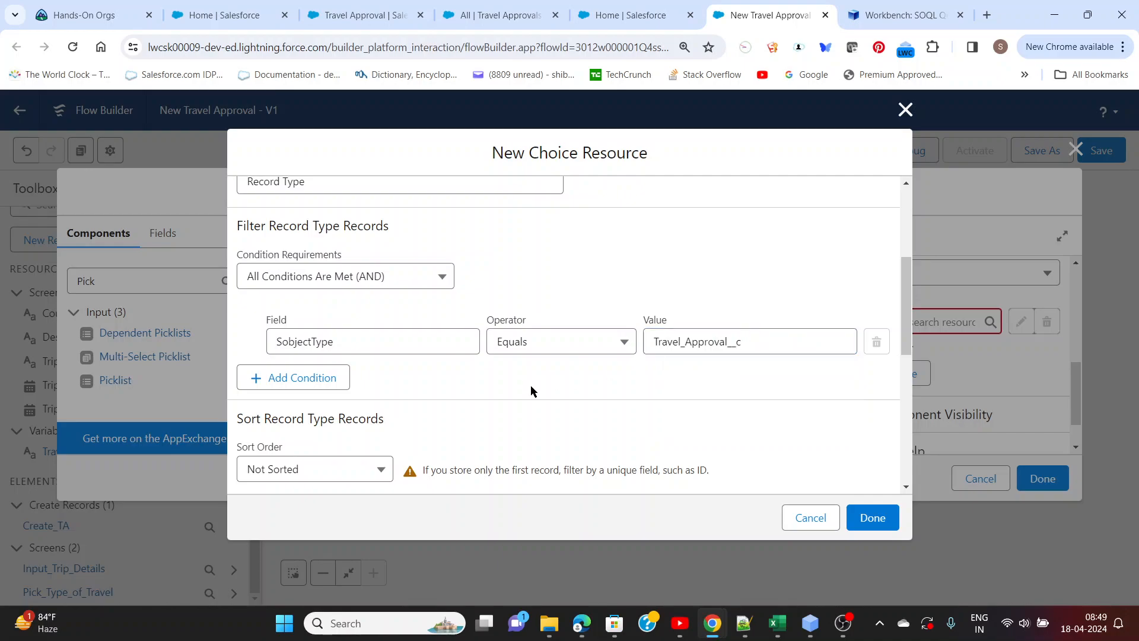
pyautogui.scroll(-4, 531, 390)
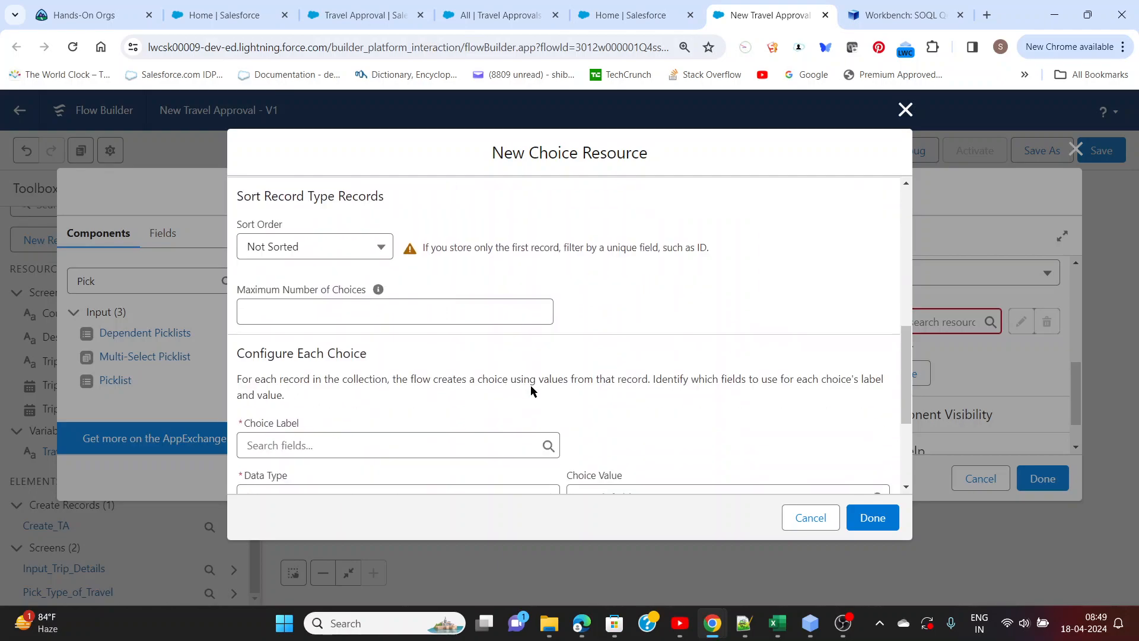
pyautogui.scroll(3, 531, 390)
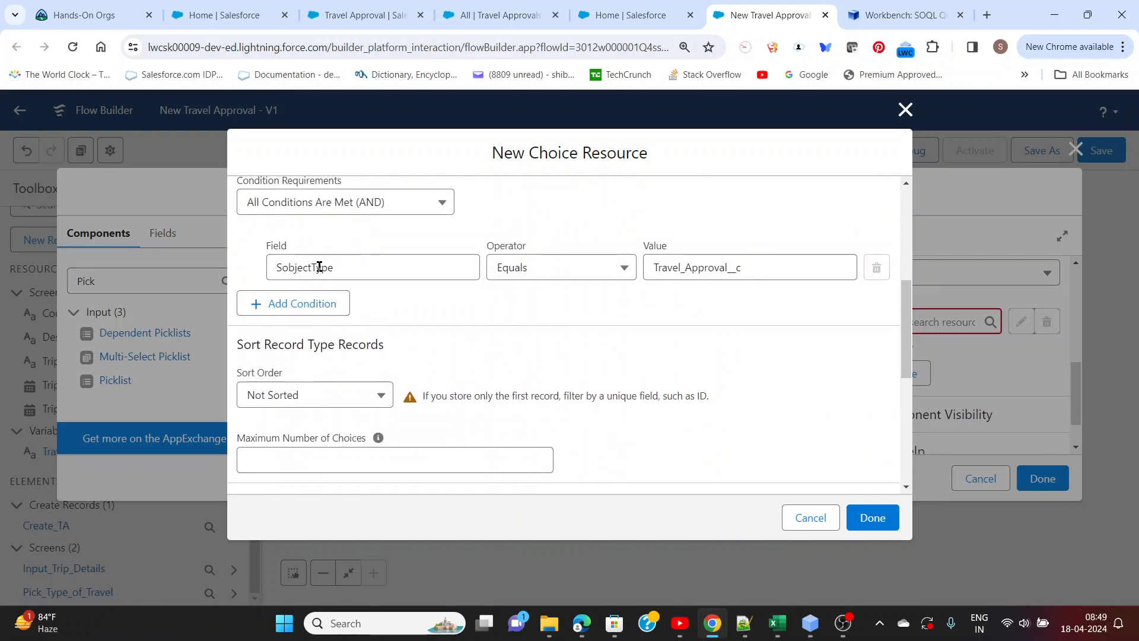
pyautogui.scroll(1, 319, 267)
pyautogui.scroll(-2, 418, 333)
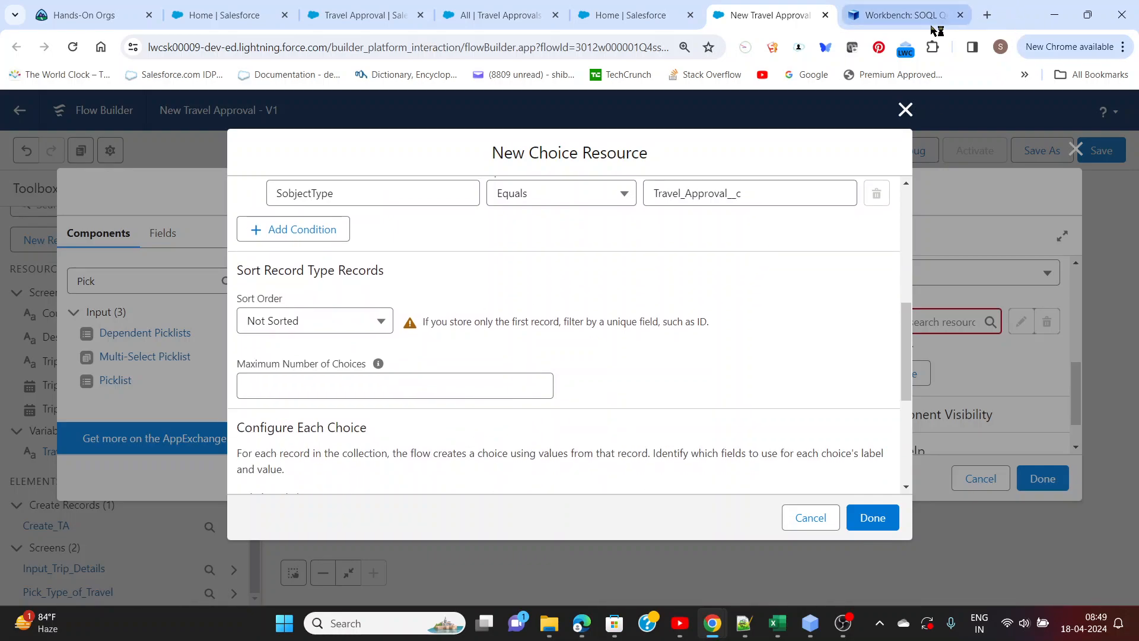
pyautogui.click(896, 15)
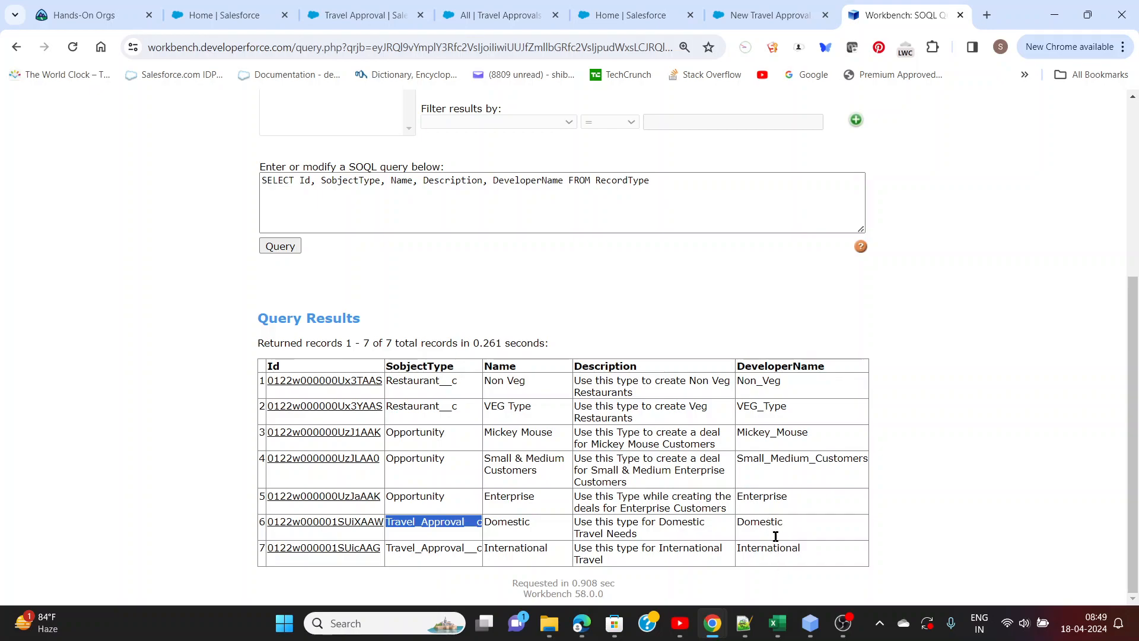
pyautogui.click(736, 17)
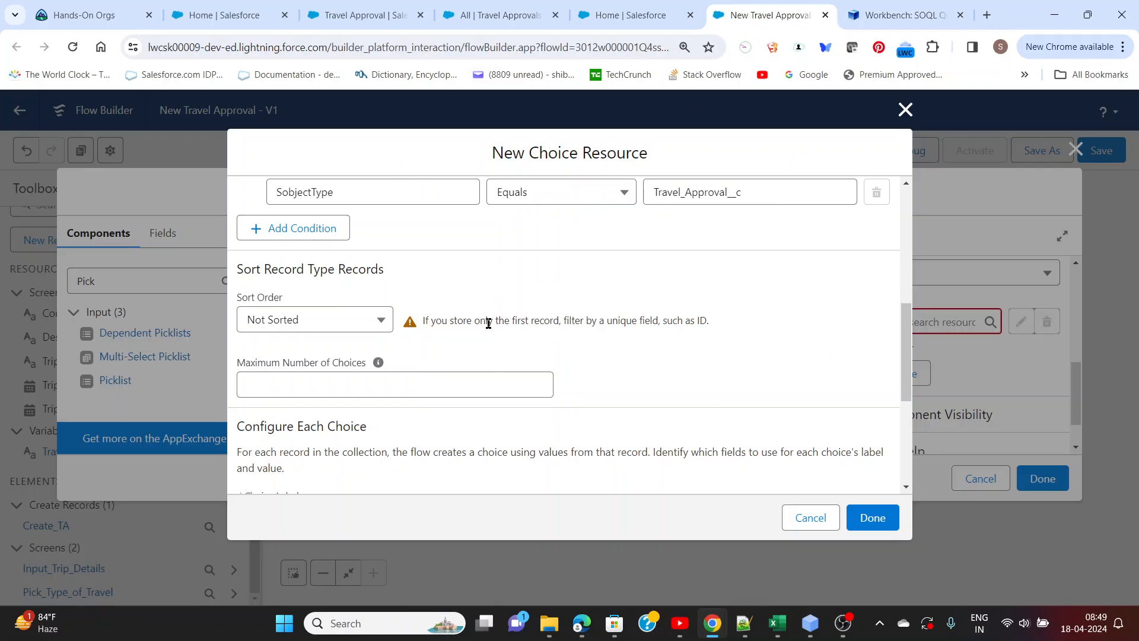
# Select Name as the additional Record Type field value to store, leaving its variable empty
pyautogui.scroll(-4, 494, 330)
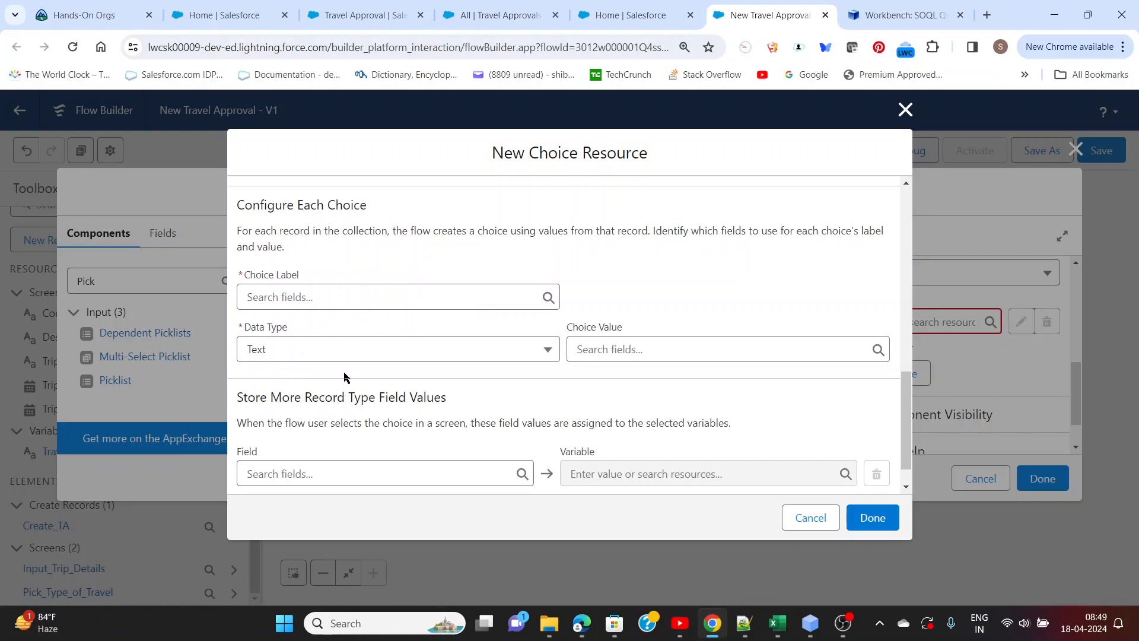
pyautogui.click(327, 473)
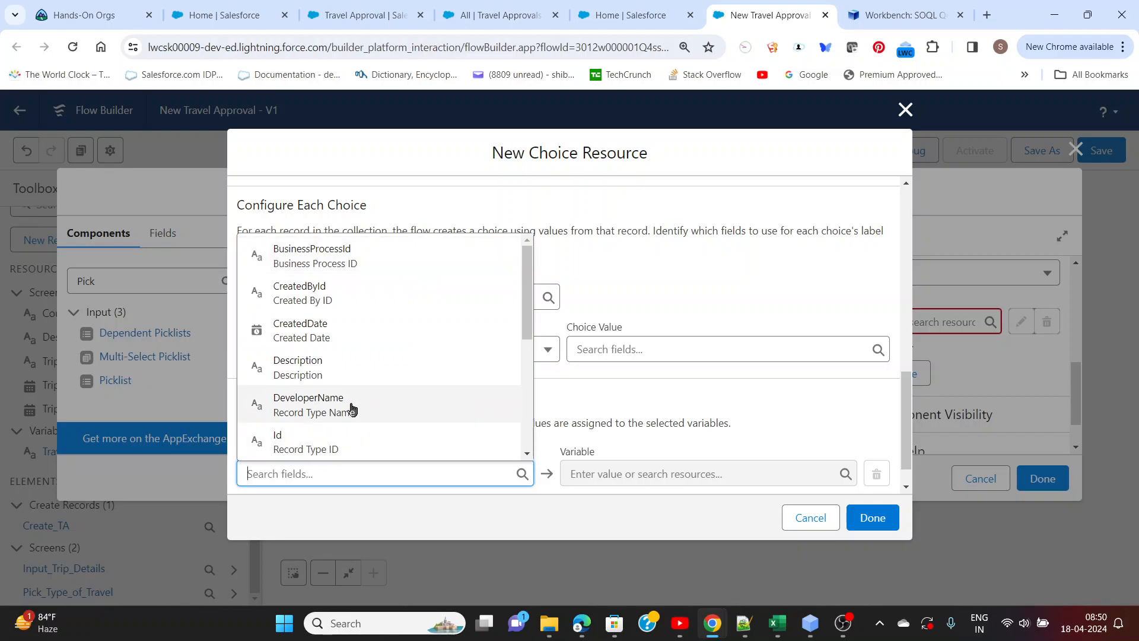
pyautogui.scroll(-1, 352, 410)
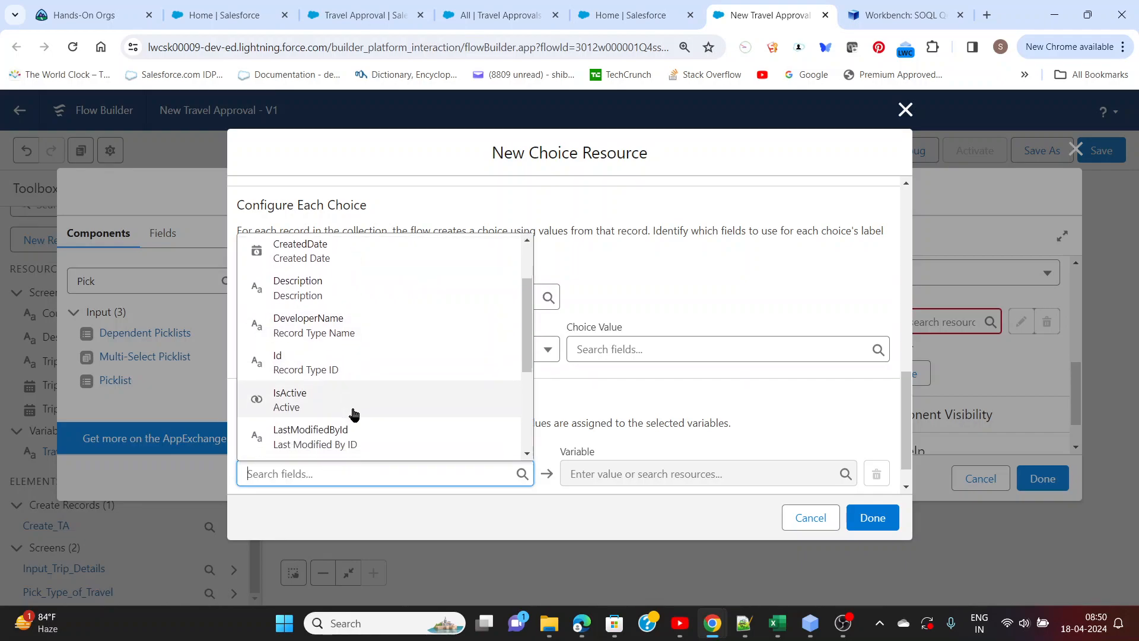
pyautogui.scroll(-1, 353, 411)
pyautogui.click(313, 443)
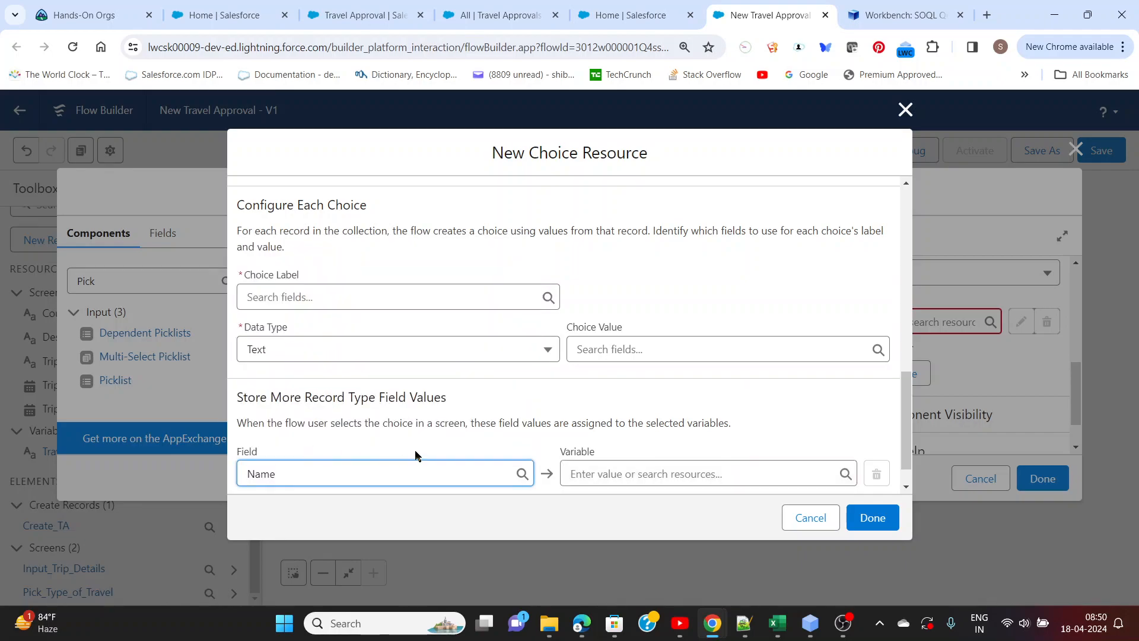
pyautogui.scroll(-1, 628, 470)
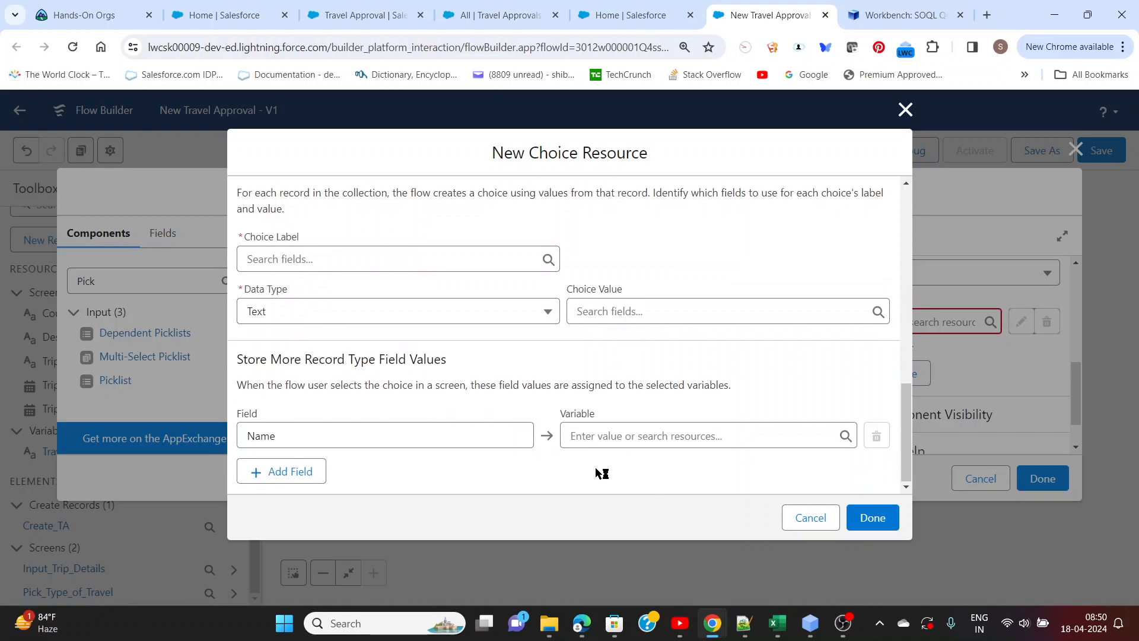
pyautogui.click(611, 436)
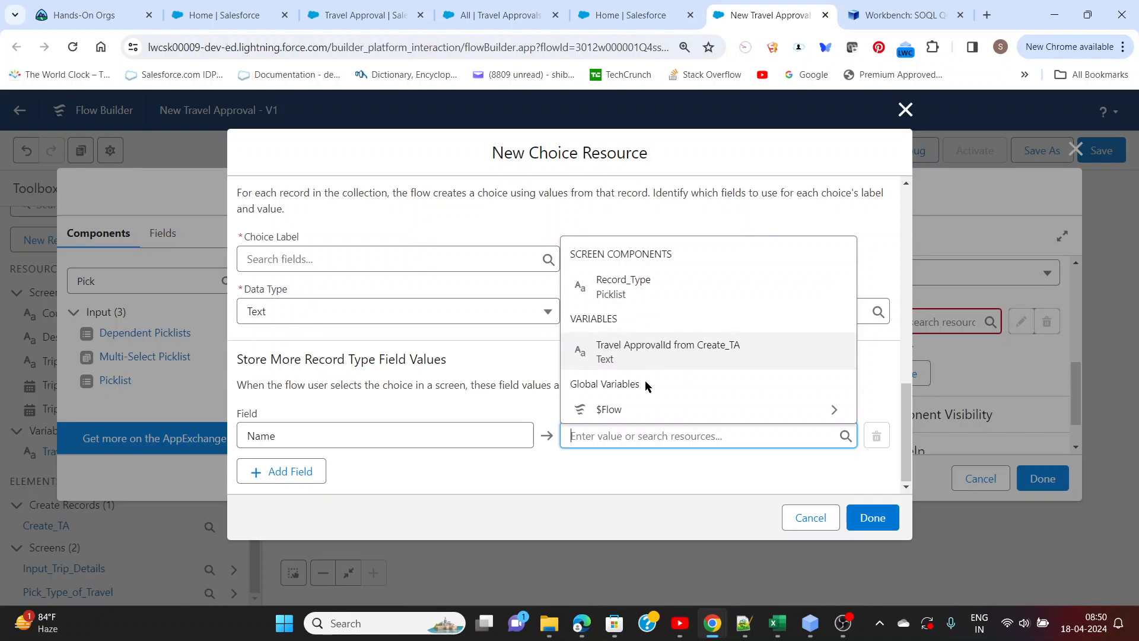
pyautogui.click(505, 397)
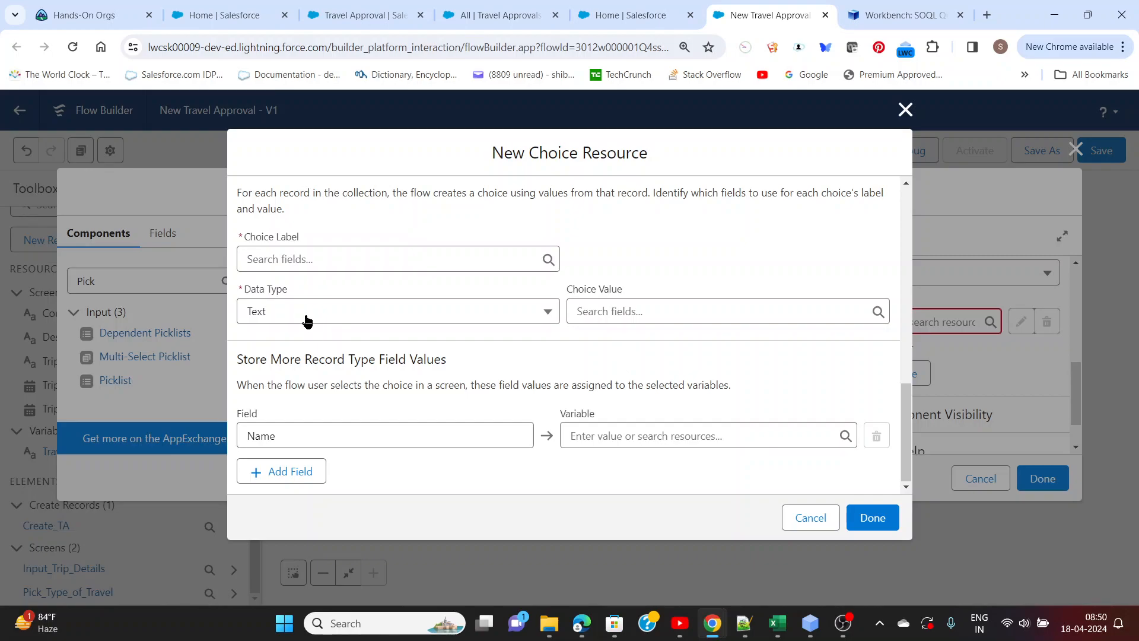
# Set the choice label of the record choice set to the Name field
pyautogui.scroll(3, 288, 261)
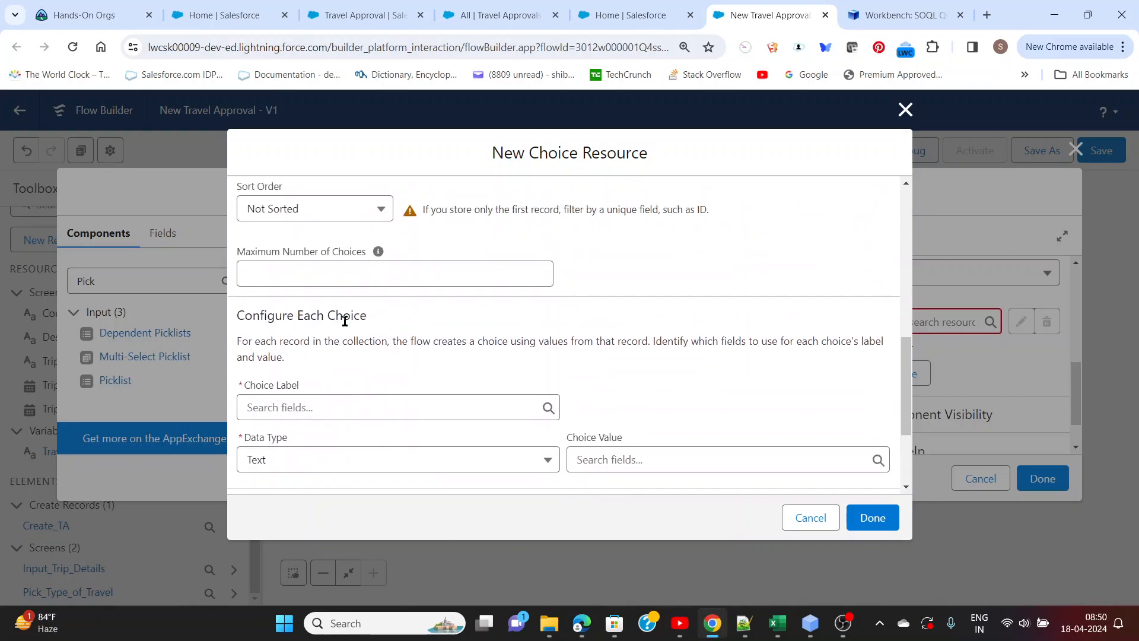
pyautogui.click(325, 407)
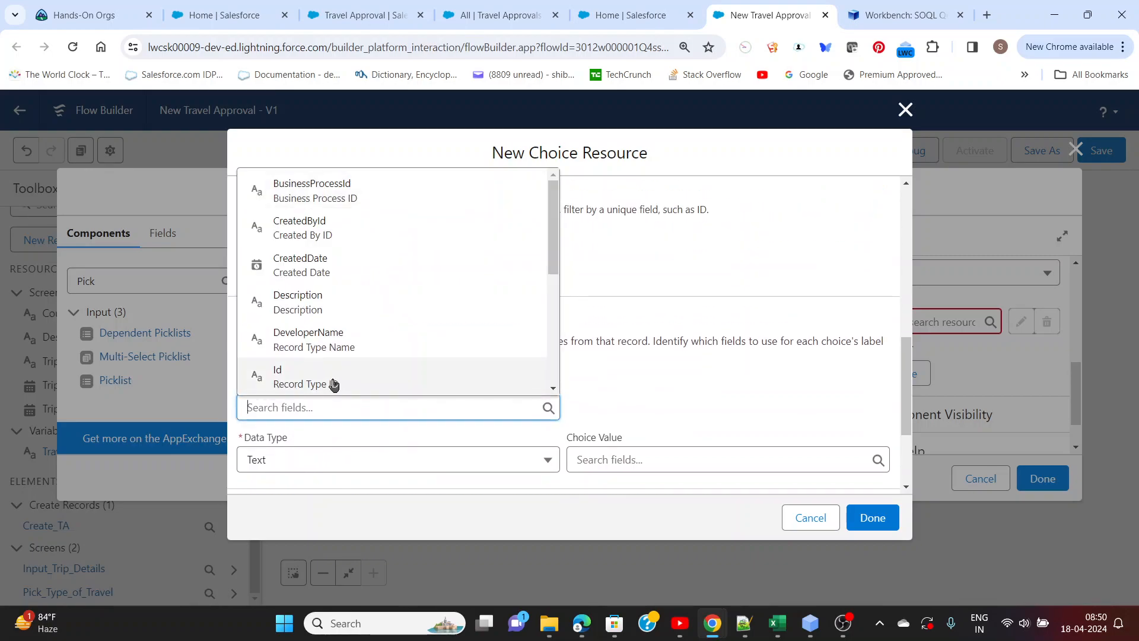
pyautogui.scroll(-2, 326, 377)
pyautogui.scroll(-3, 325, 373)
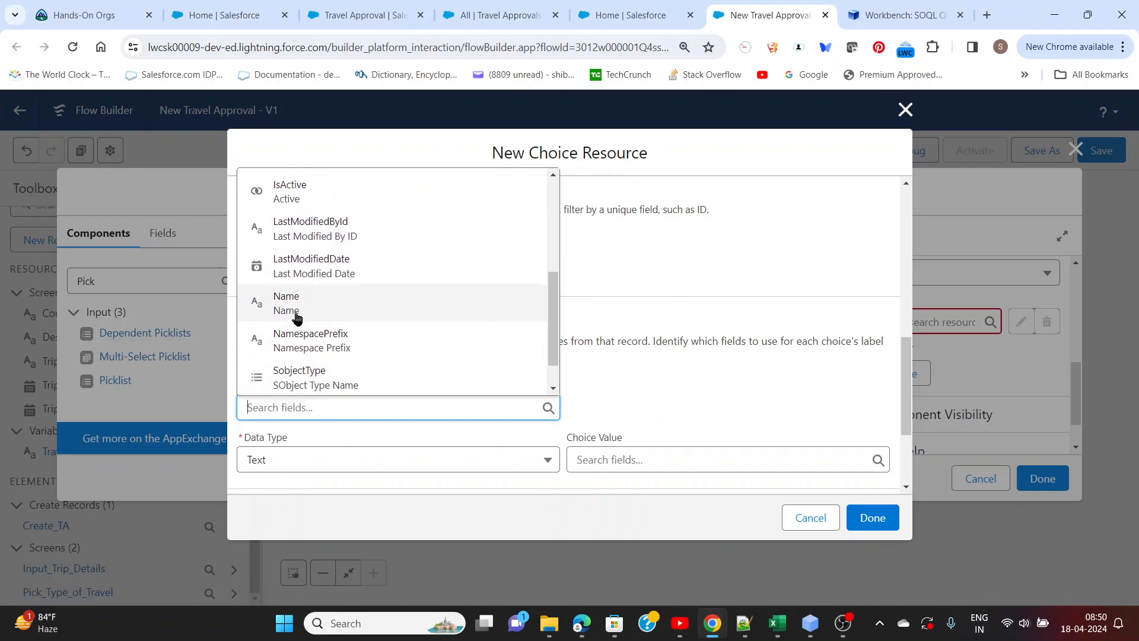
pyautogui.click(296, 317)
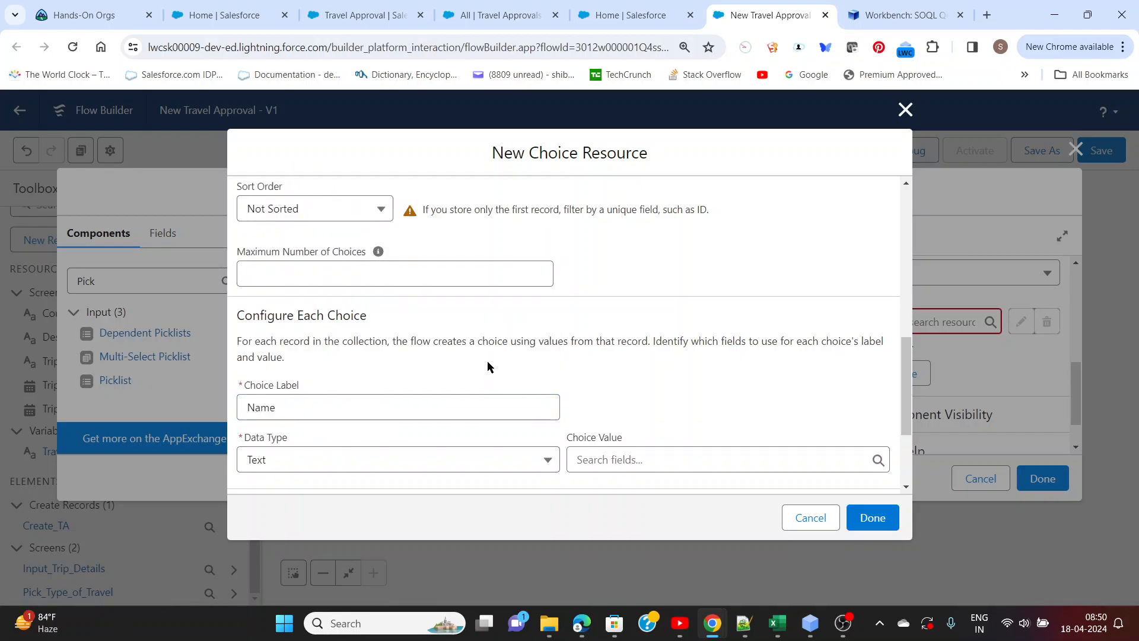
# Set the choice value to the record type's Id field, keeping Text as the data type
pyautogui.scroll(-1, 488, 366)
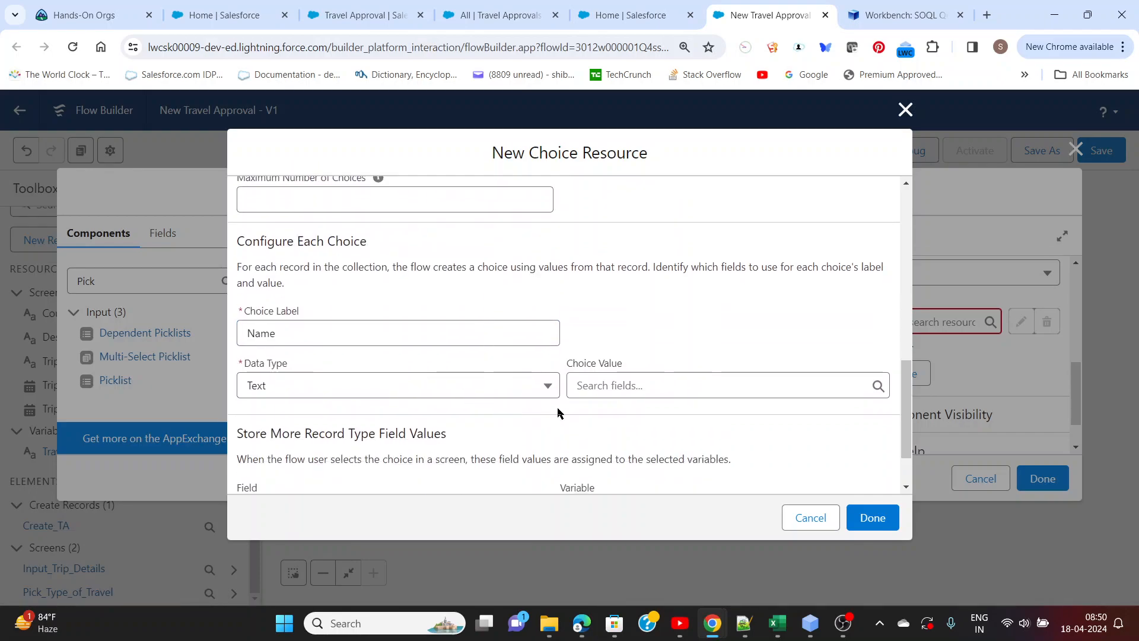
pyautogui.click(609, 385)
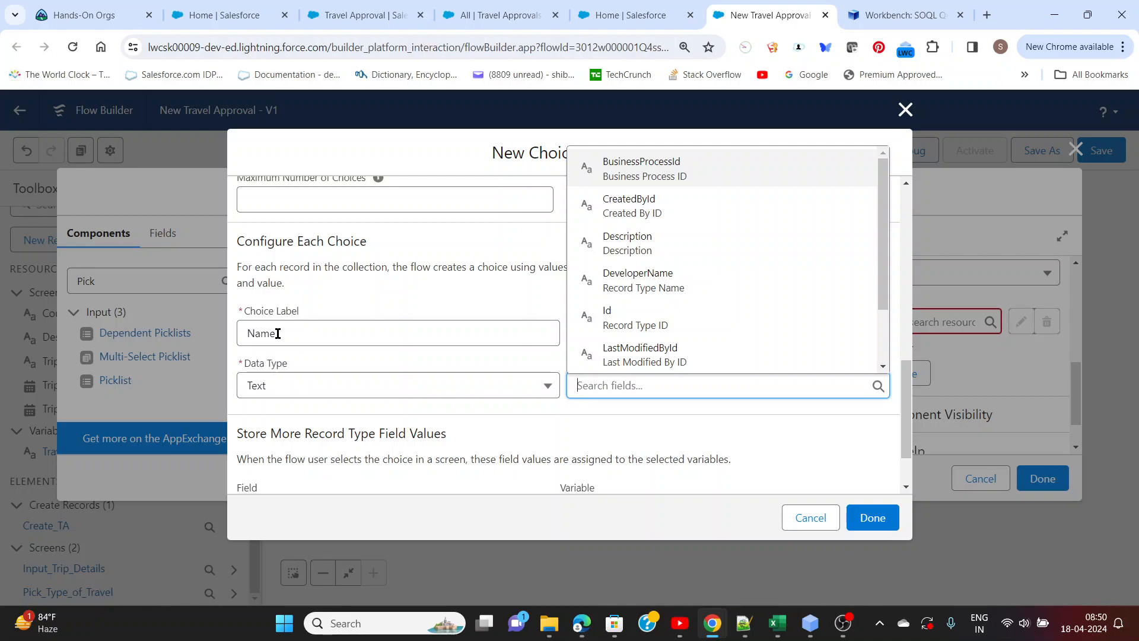
pyautogui.click(324, 364)
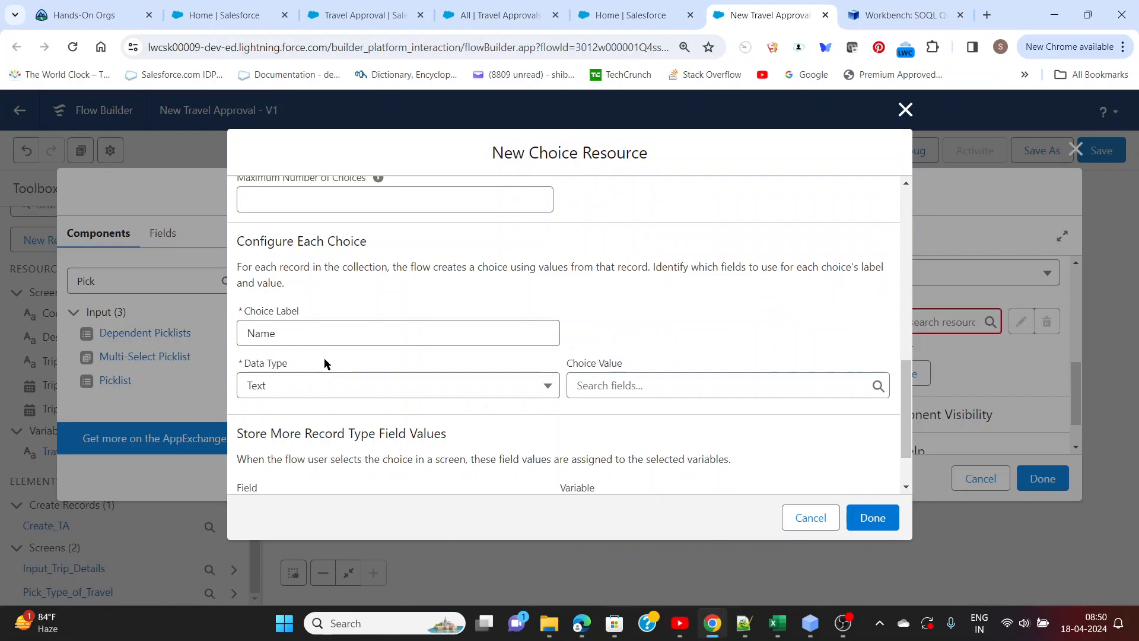
pyautogui.click(627, 386)
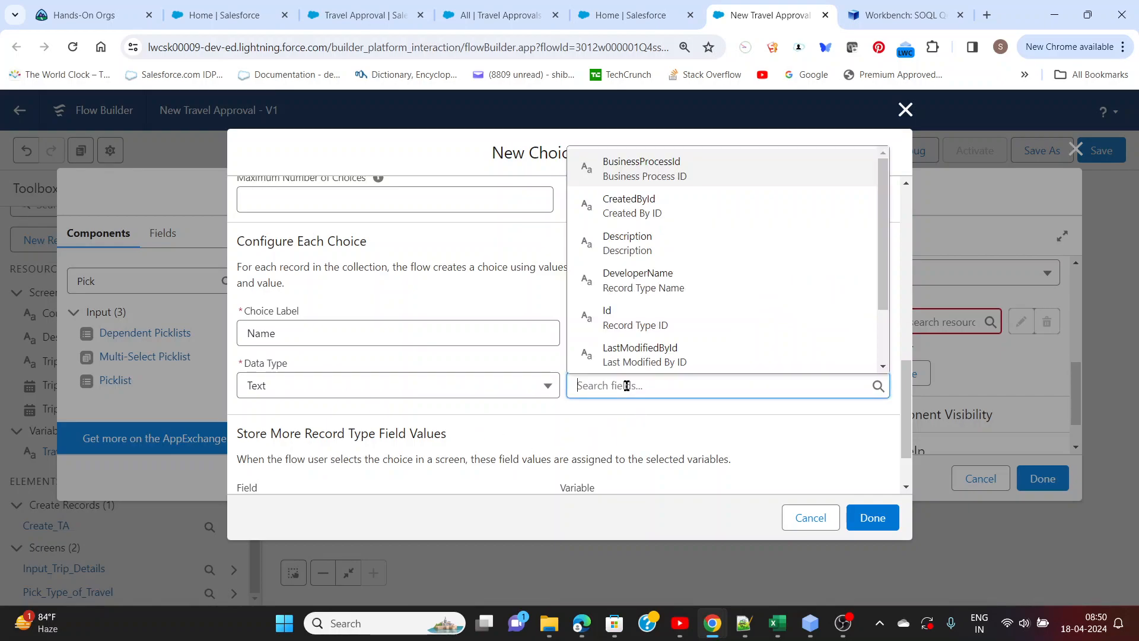
pyautogui.click(621, 321)
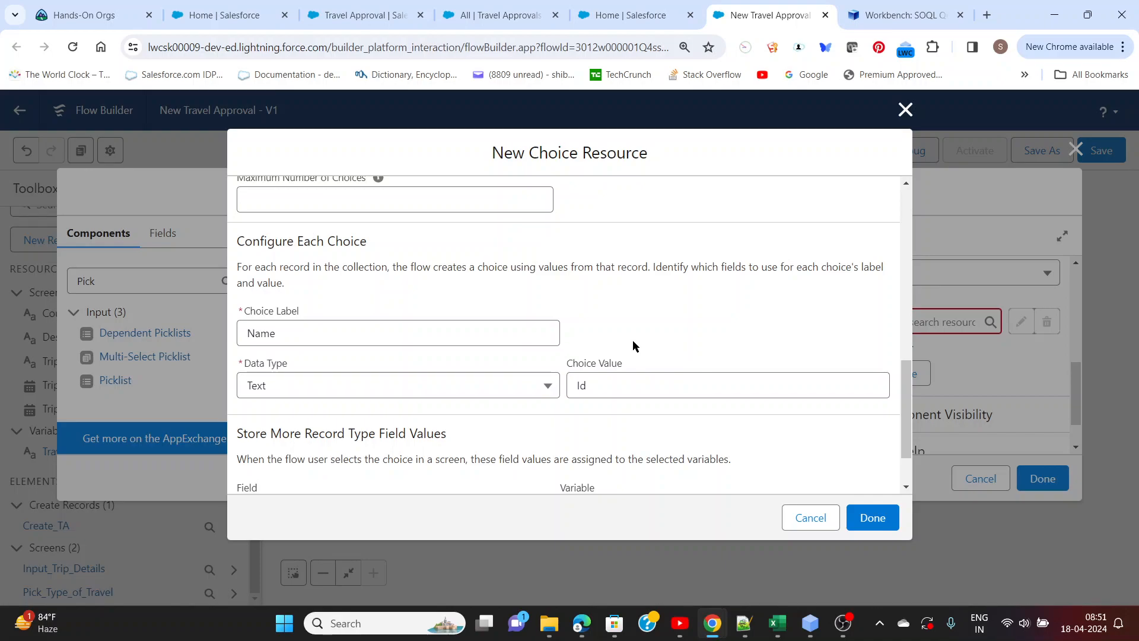
# Compare the choice label and choice value settings with the Domestic record type's Name and Id in Workbench's query results, returning to Flow Builder
pyautogui.hotkey('alt', 'Tab')
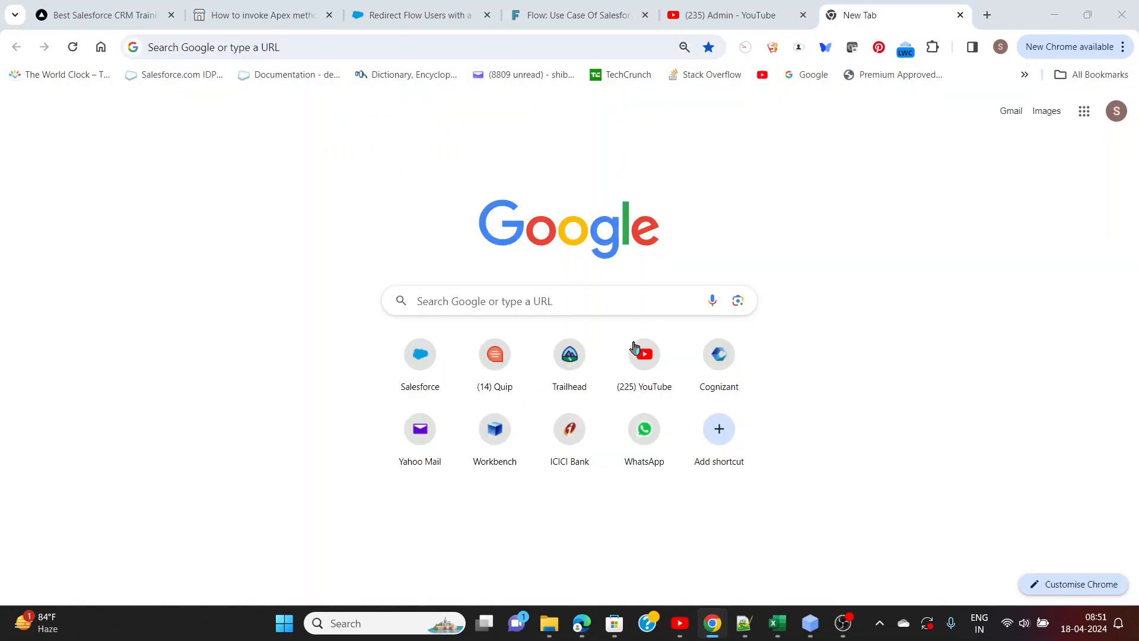
pyautogui.hotkey('alt', 'Tab')
pyautogui.hotkey('alt', 'Tab')
pyautogui.hotkey('alt', 'Tab')
pyautogui.click(870, 18)
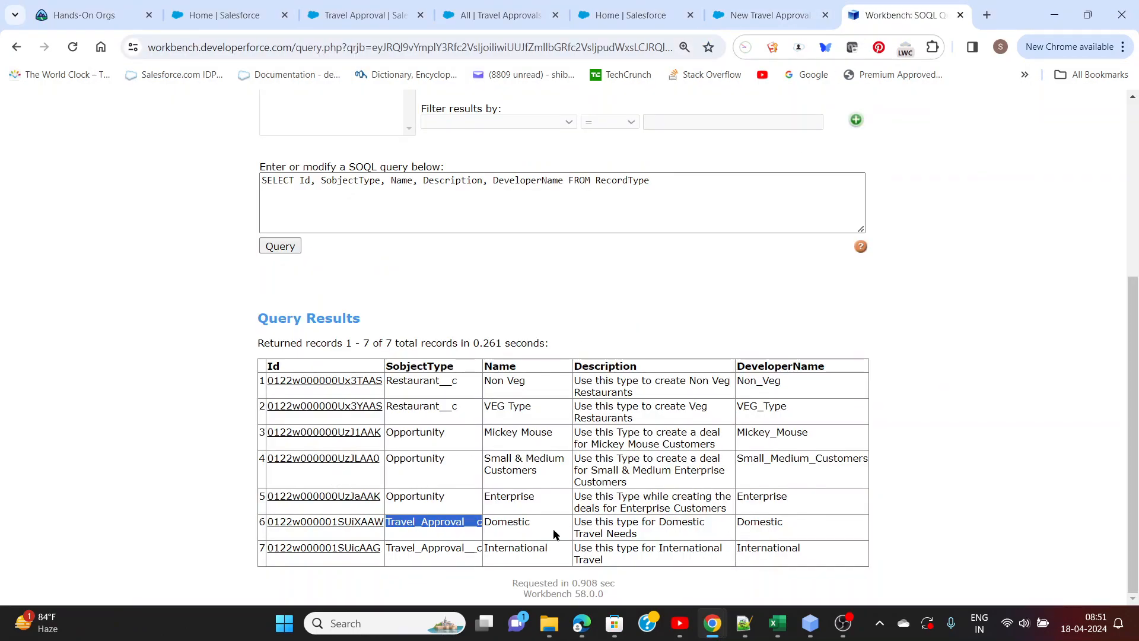
pyautogui.doubleClick(502, 521)
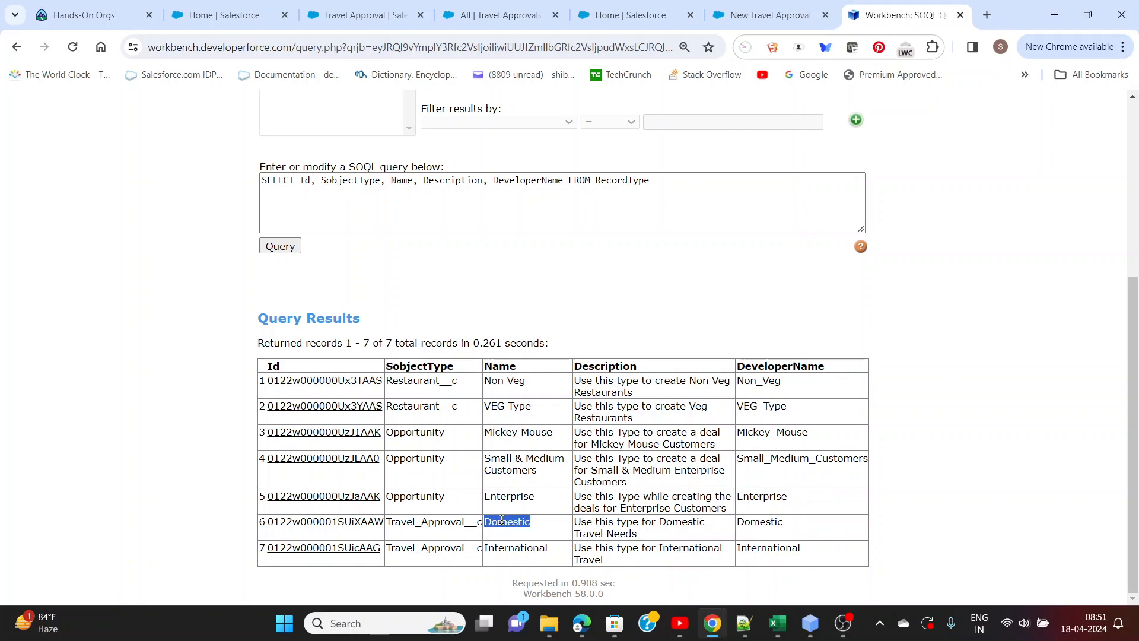
pyautogui.click(382, 522)
pyautogui.moveTo(382, 522); pyautogui.dragTo(269, 527)
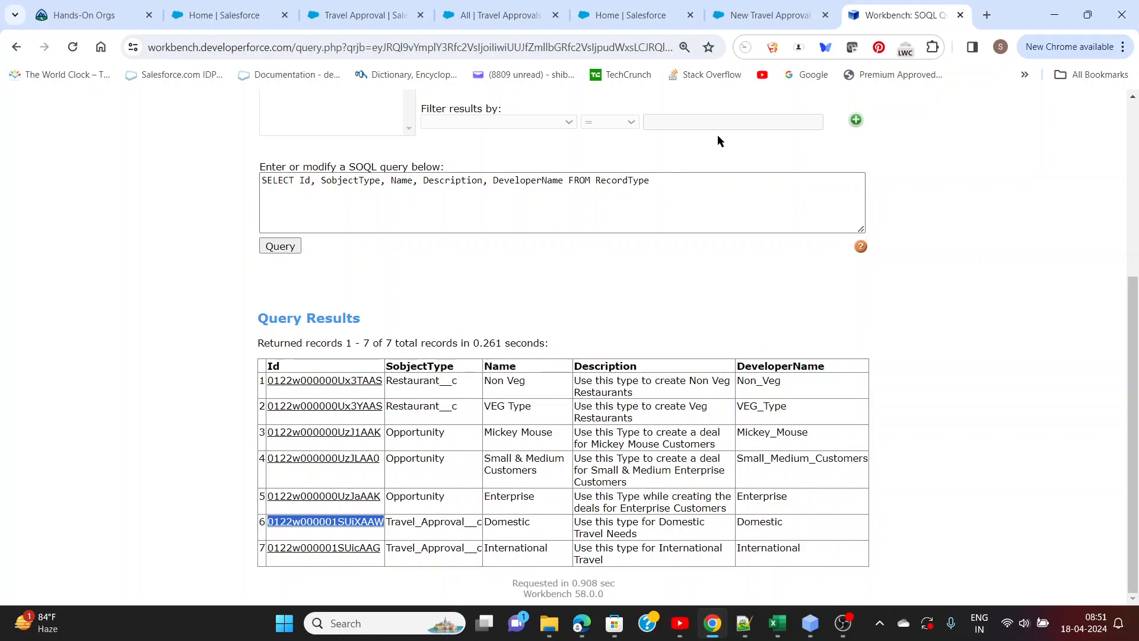
pyautogui.click(757, 21)
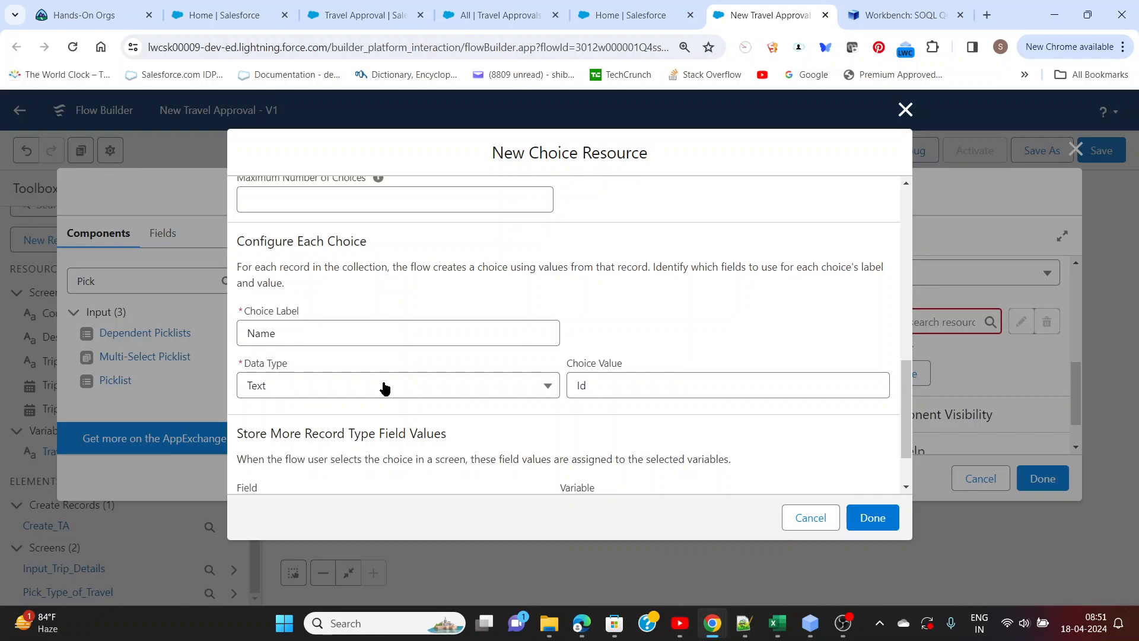
pyautogui.click(590, 385)
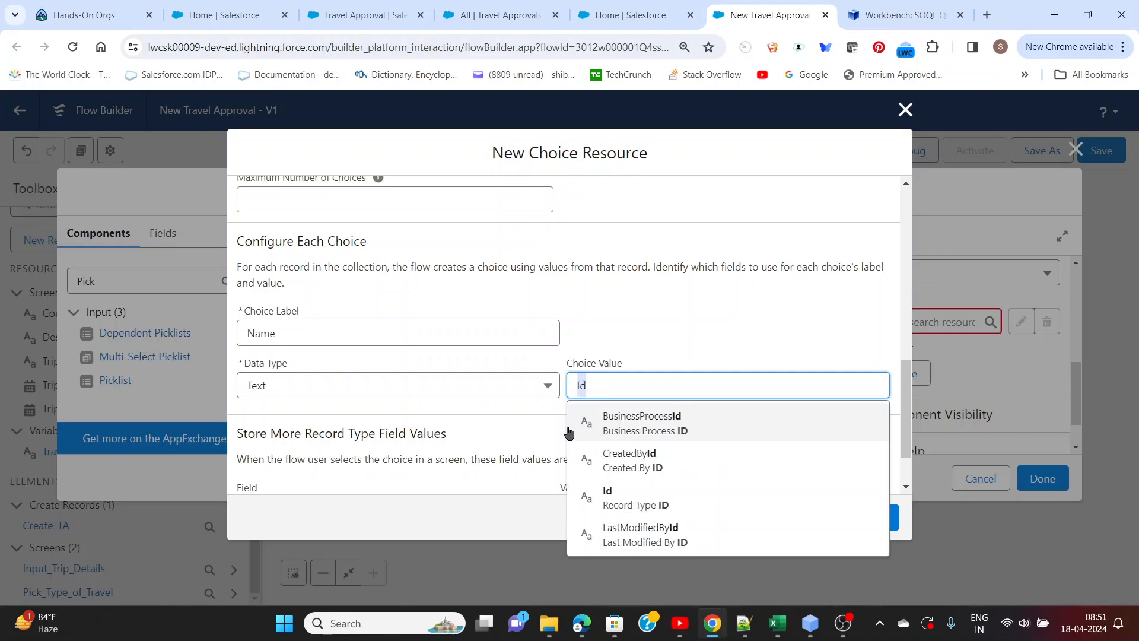
pyautogui.click(548, 419)
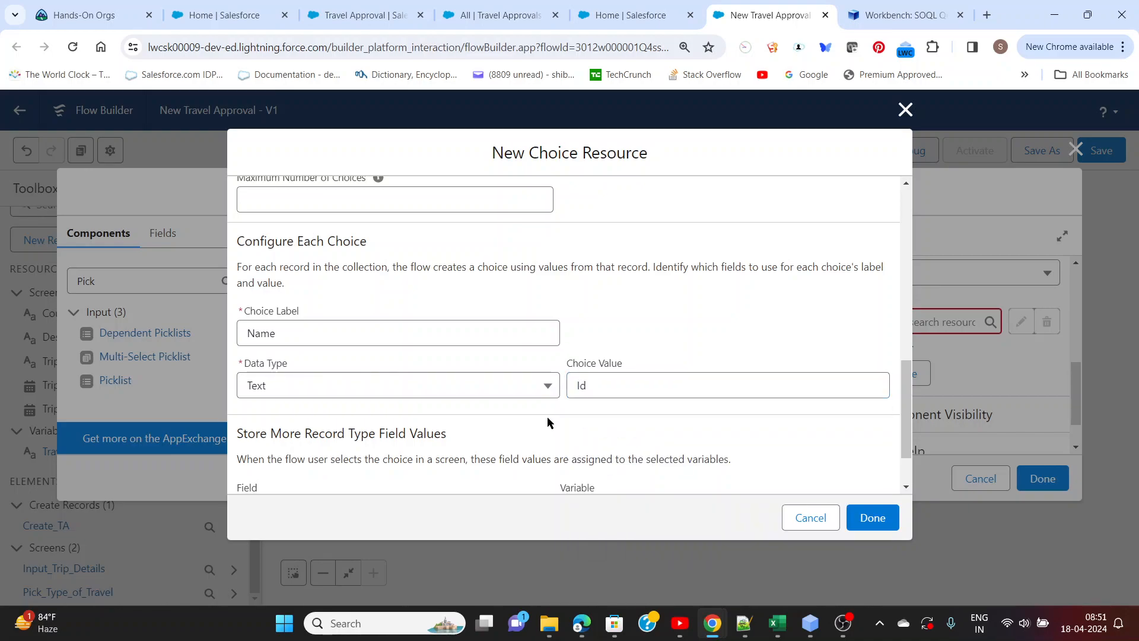
# Try storing the DeveloperName field value in a variable, and discard the unfinished choice resource and the screen edits
pyautogui.scroll(-2, 547, 417)
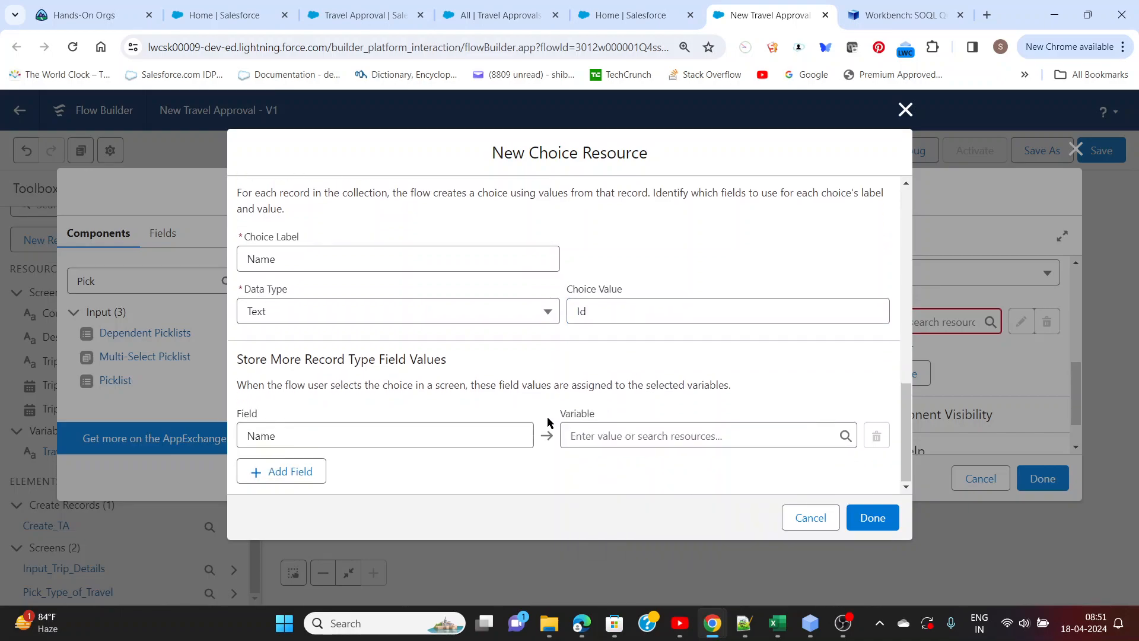
pyautogui.click(451, 438)
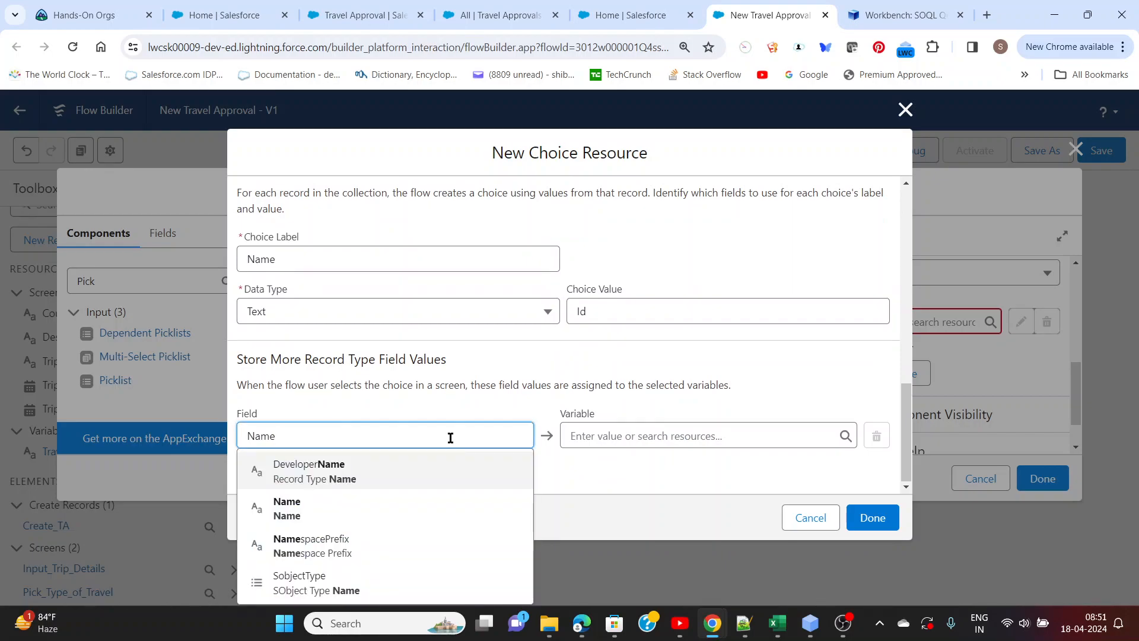
pyautogui.click(325, 478)
pyautogui.click(605, 443)
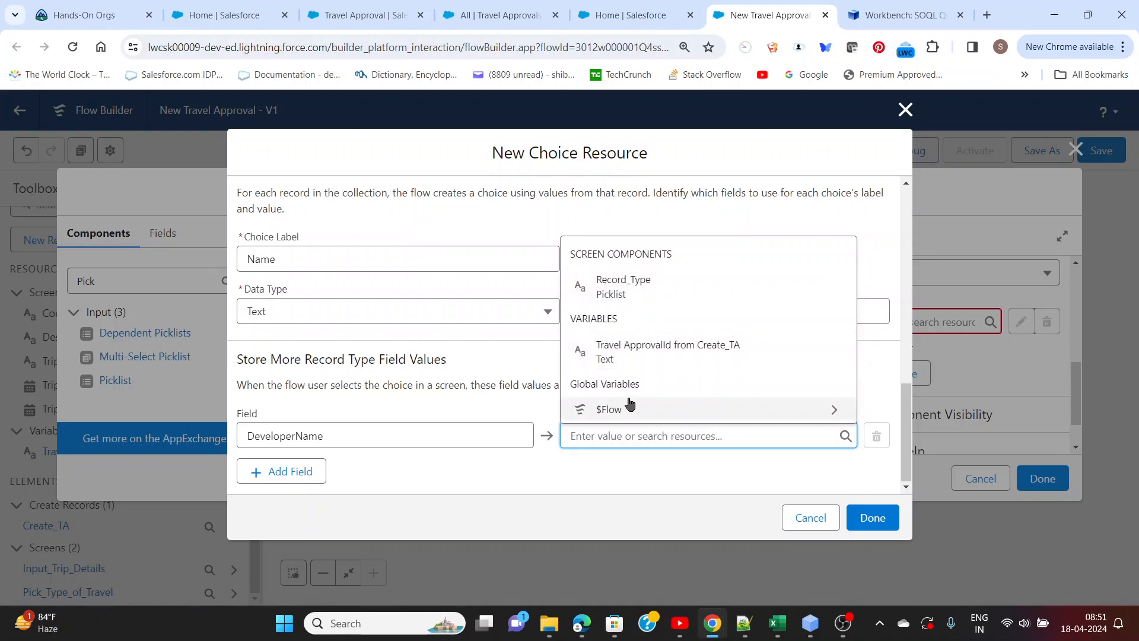
pyautogui.click(578, 473)
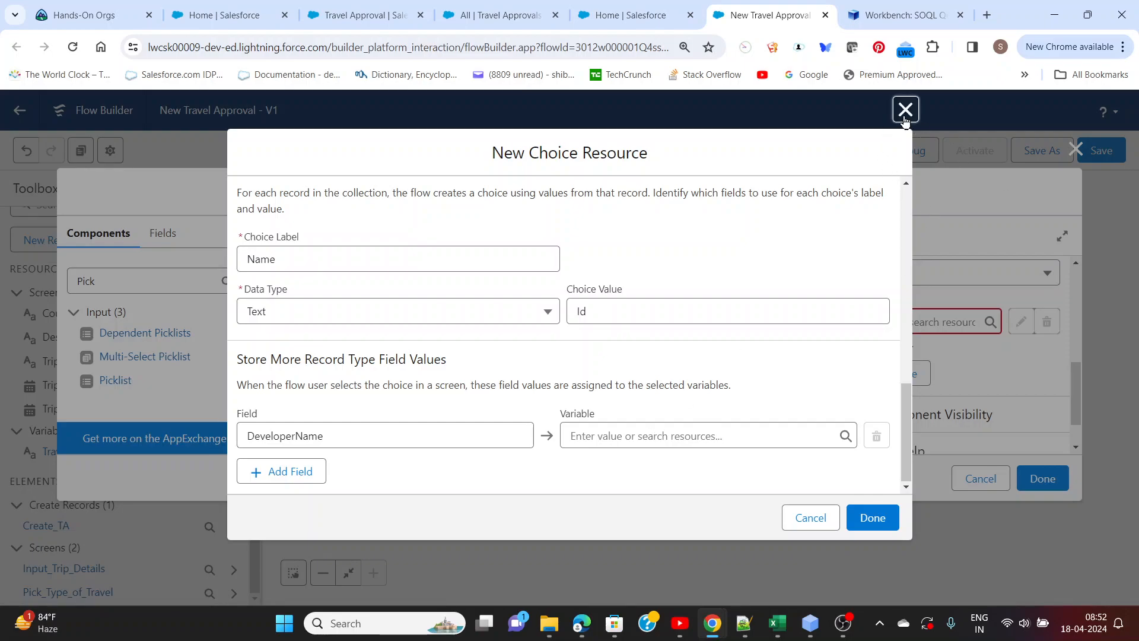
pyautogui.click(905, 111)
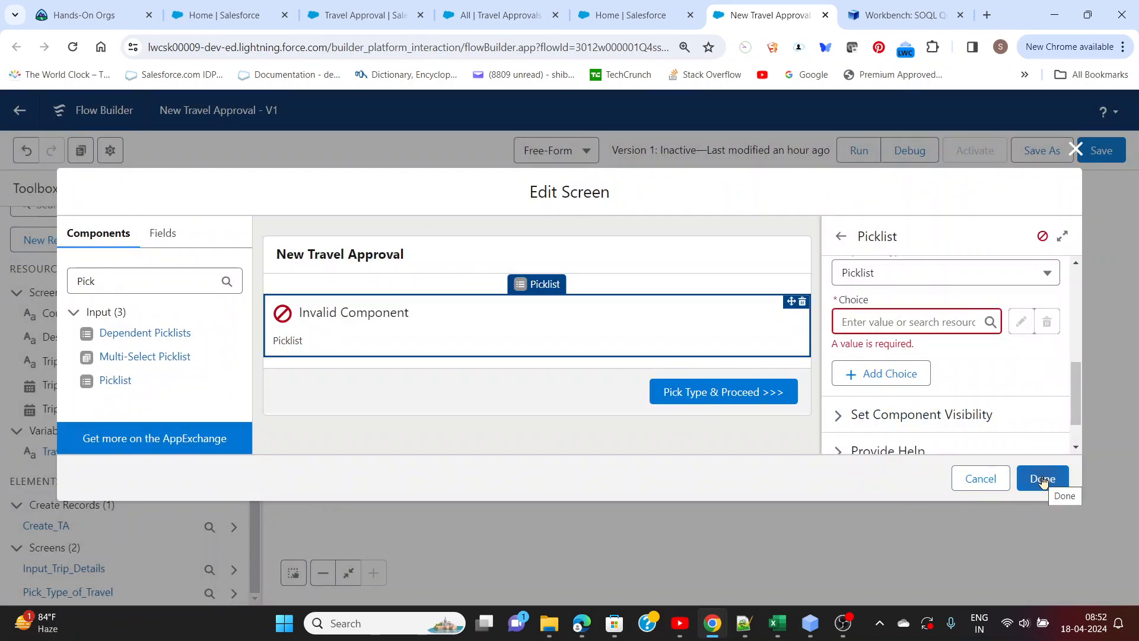
pyautogui.click(1076, 149)
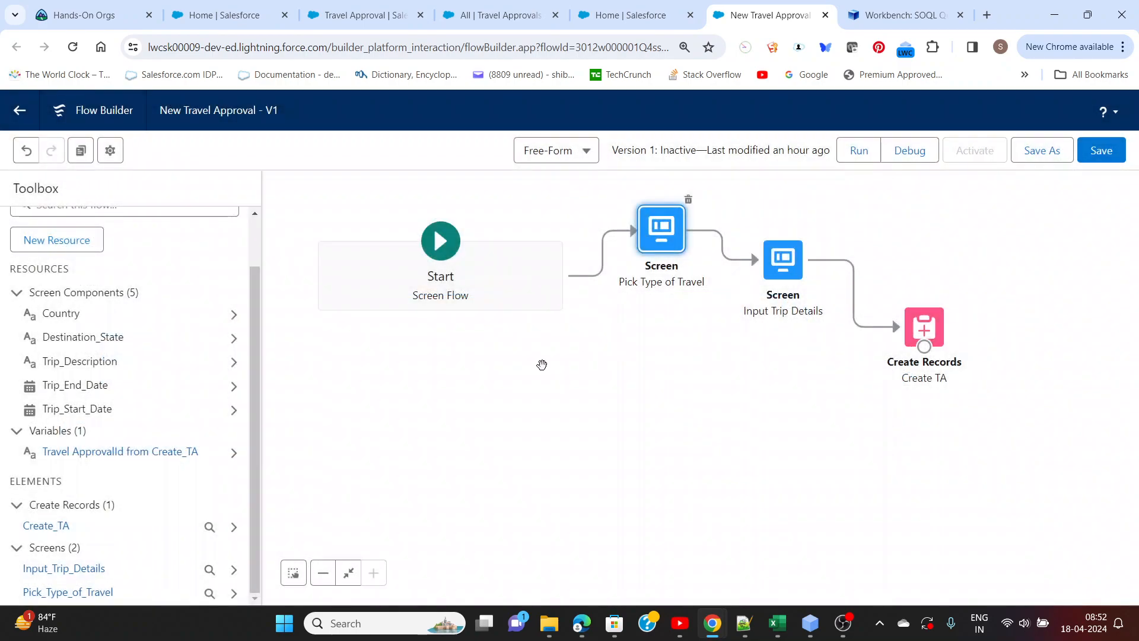
# Start a new variable resource with the API name Selected_TA_RT_Name
pyautogui.scroll(1, 120, 260)
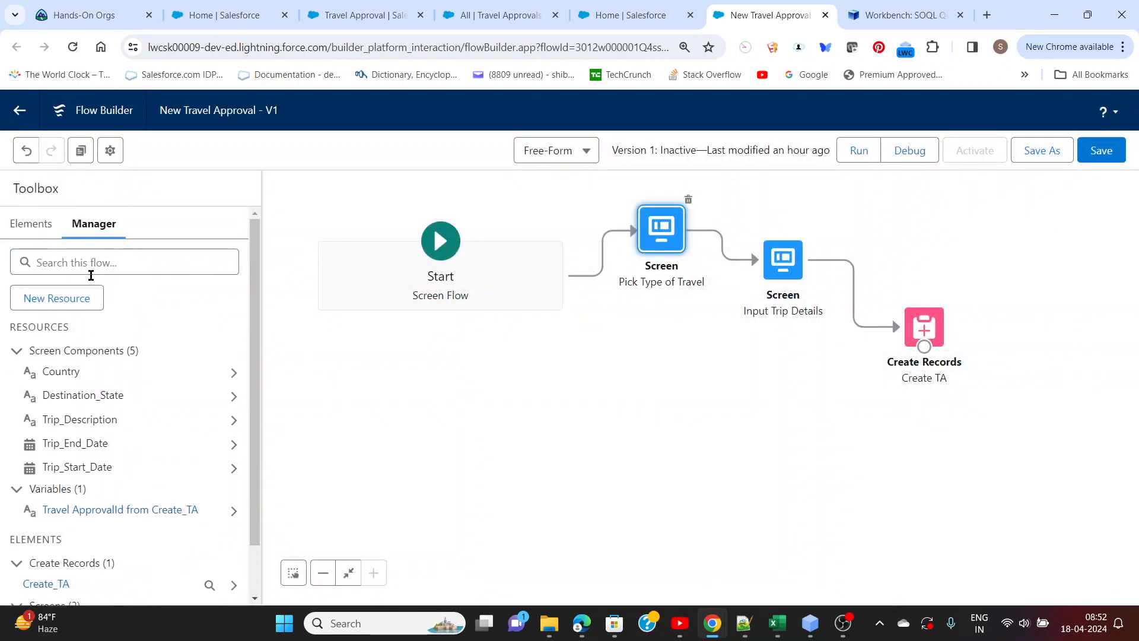
pyautogui.click(84, 295)
pyautogui.click(400, 281)
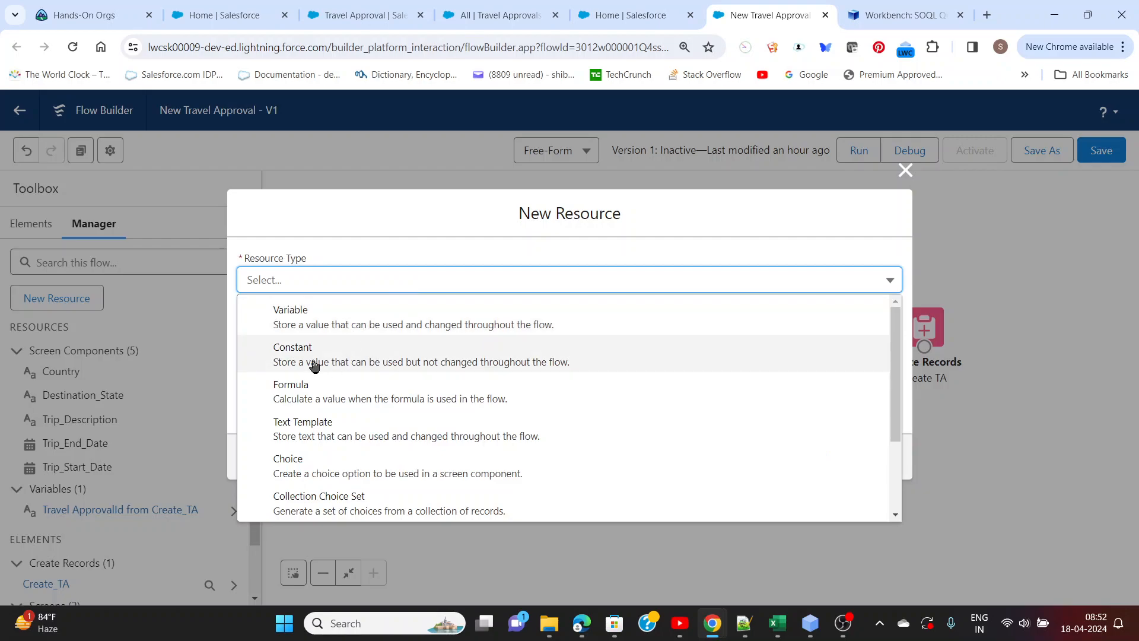
pyautogui.click(293, 321)
pyautogui.click(328, 313)
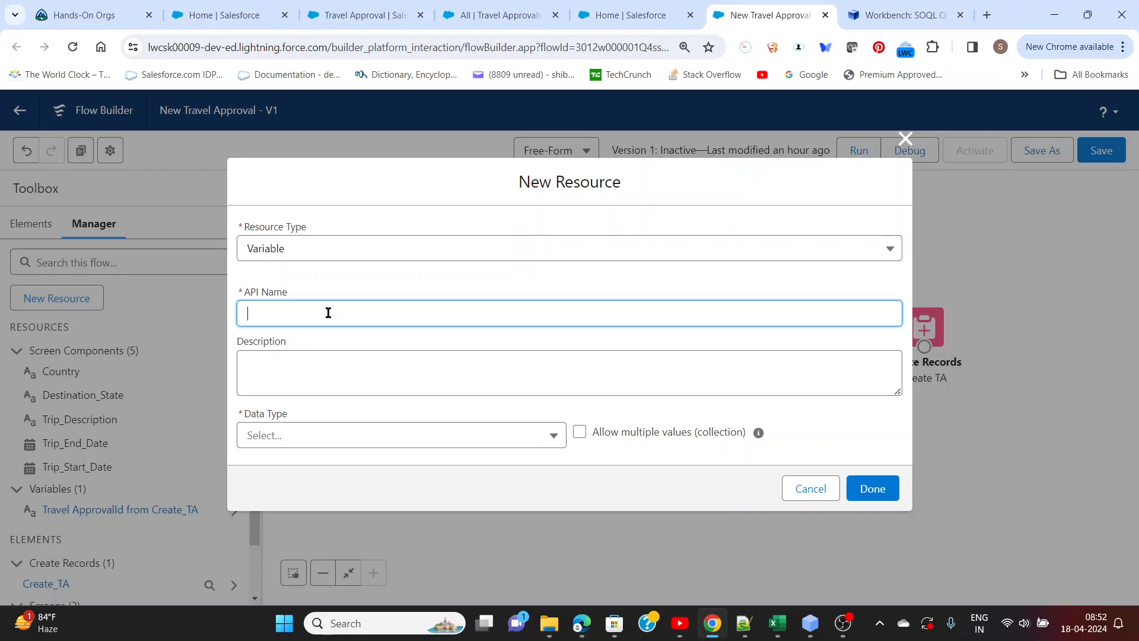
pyautogui.write('Selected_RT')
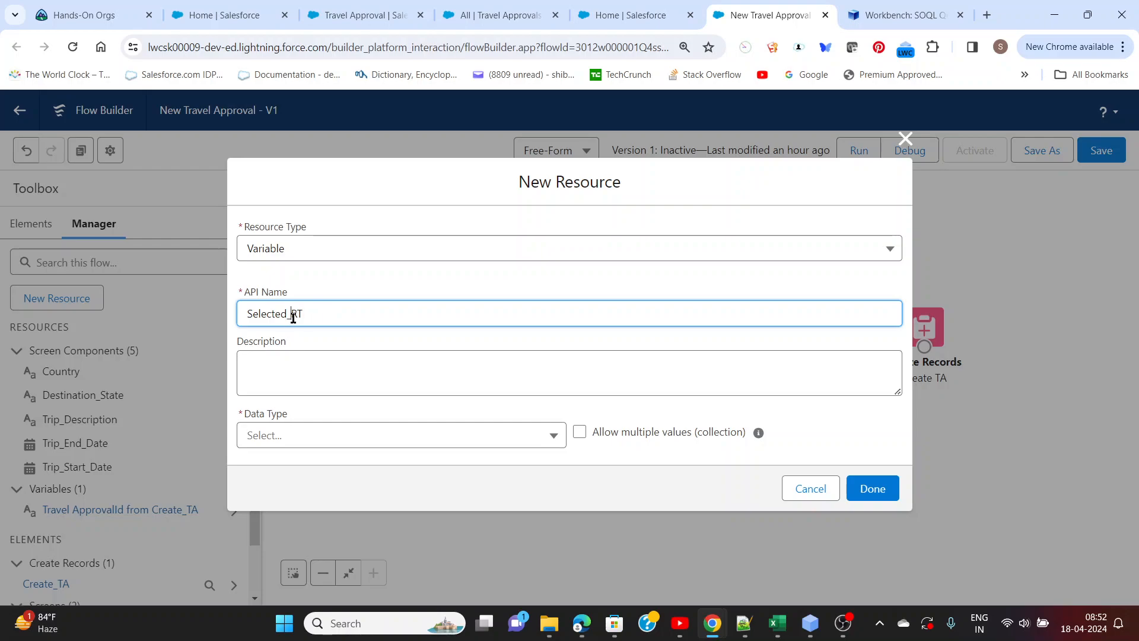
pyautogui.click(293, 318)
pyautogui.write('TA_')
pyautogui.click(336, 312)
pyautogui.write('_Name')
pyautogui.click(351, 360)
# Set the variable's data type to Text and save the variable
pyautogui.click(313, 435)
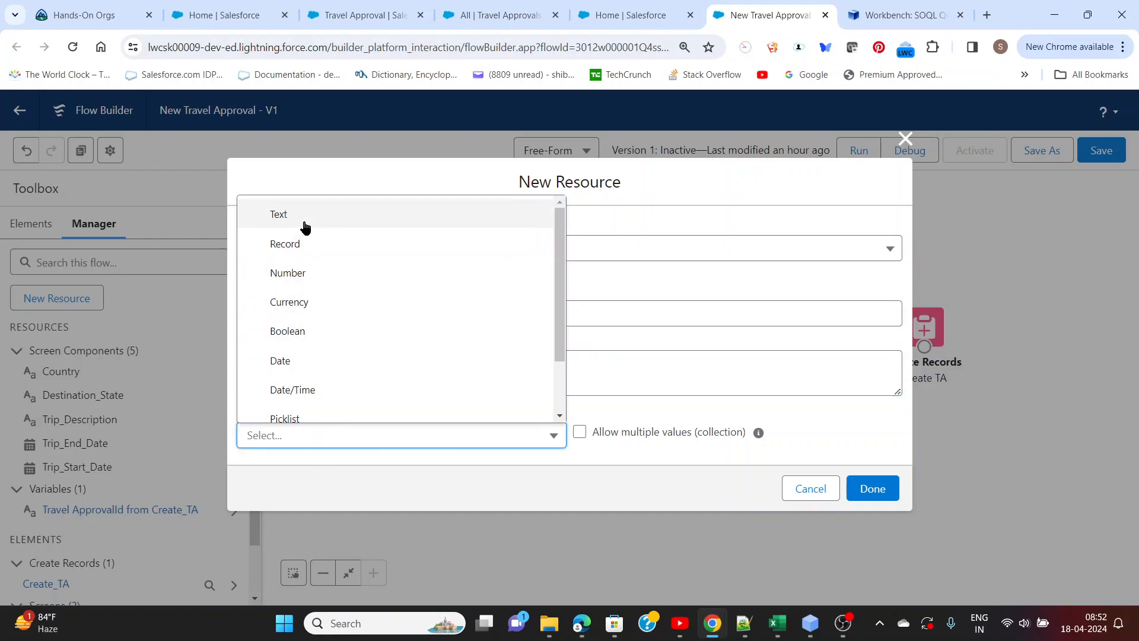
pyautogui.click(305, 222)
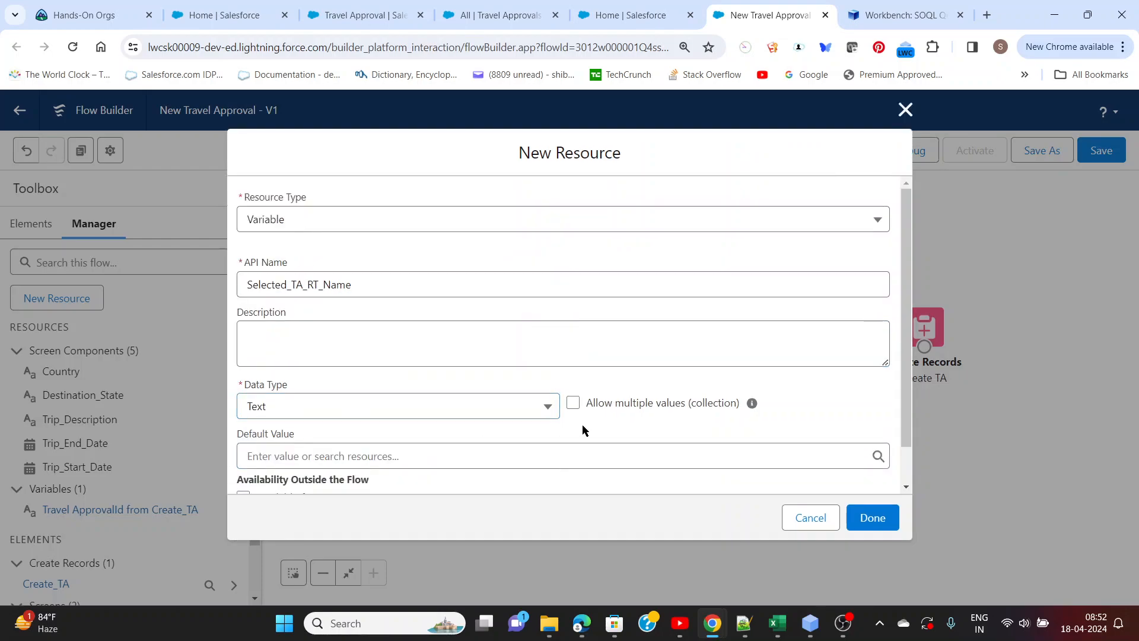
pyautogui.scroll(-1, 584, 432)
pyautogui.click(861, 519)
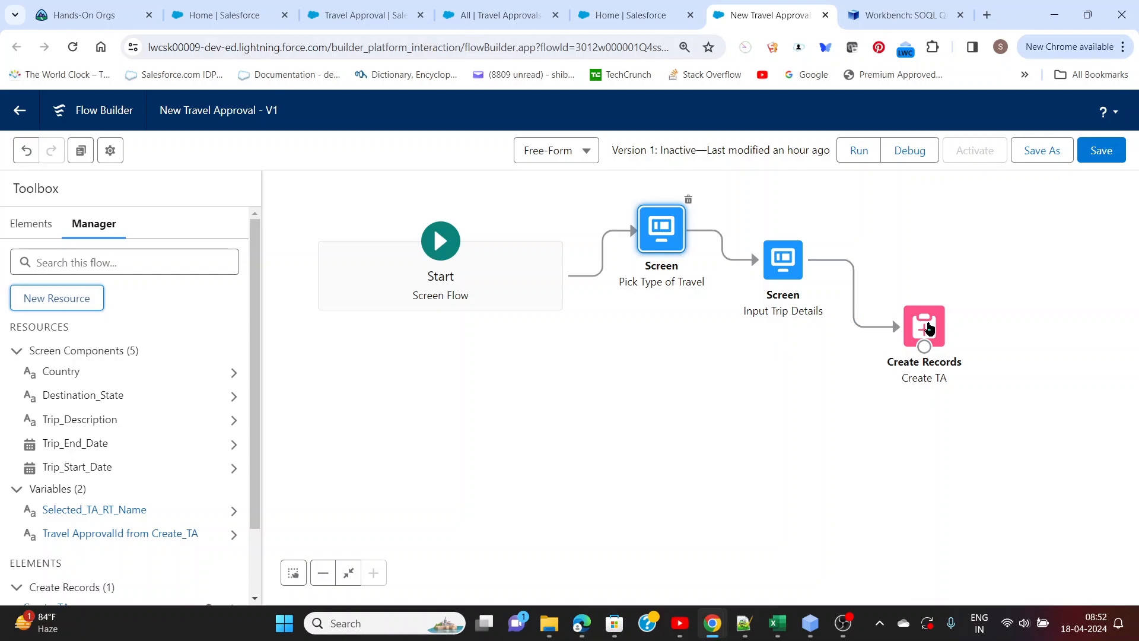
# Reopen the Pick Type of Travel screen and add a Picklist component to its body
pyautogui.doubleClick(659, 238)
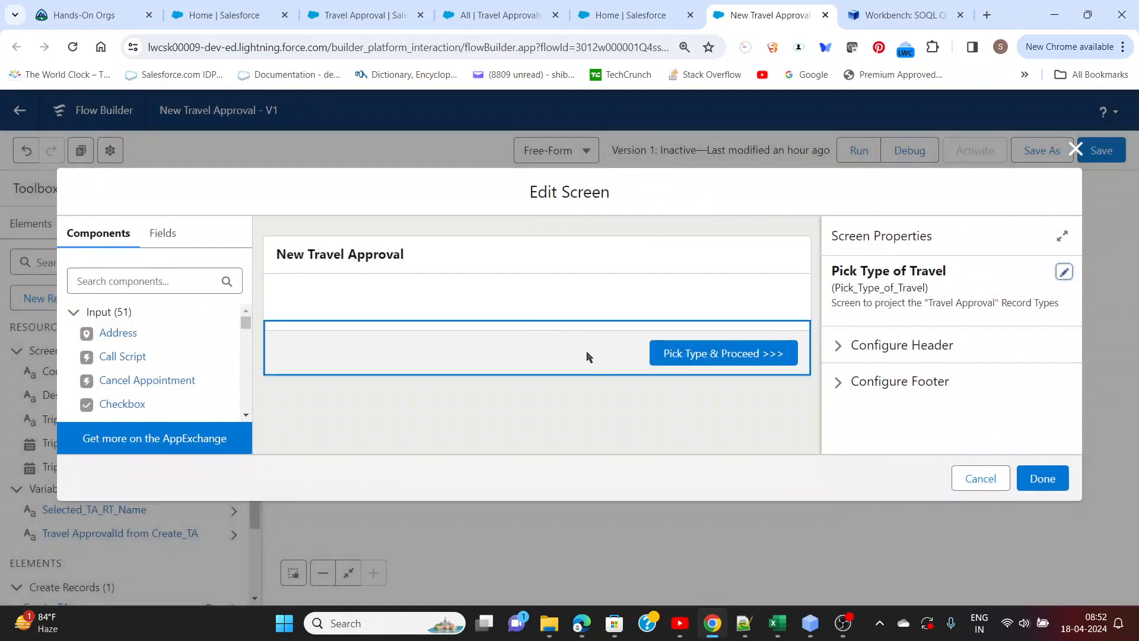
pyautogui.click(132, 282)
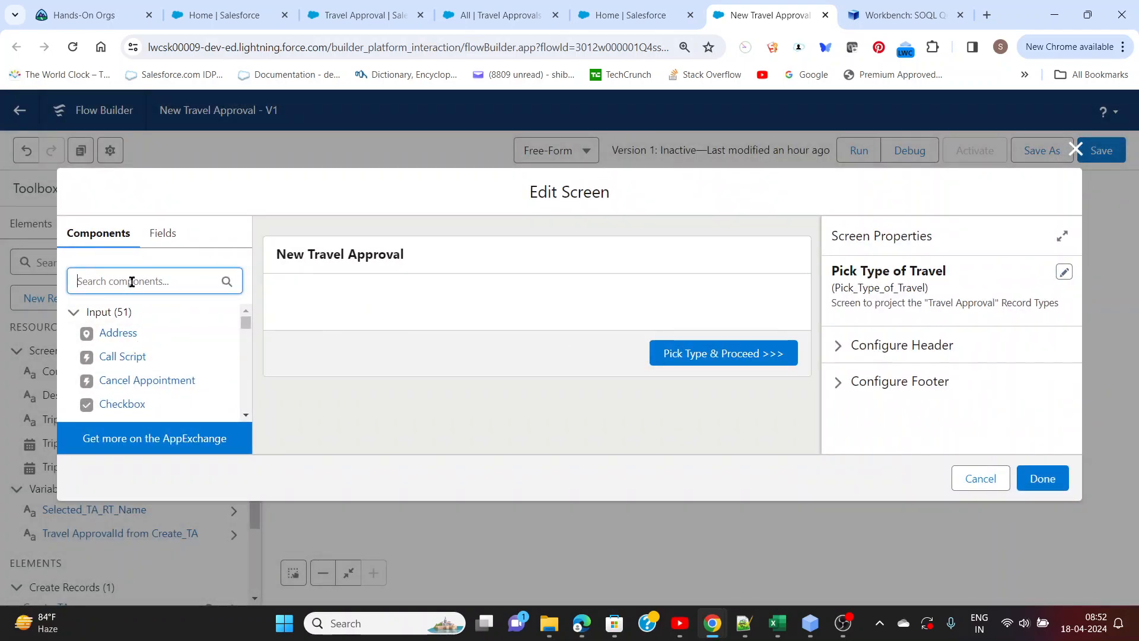
pyautogui.write('Picklist')
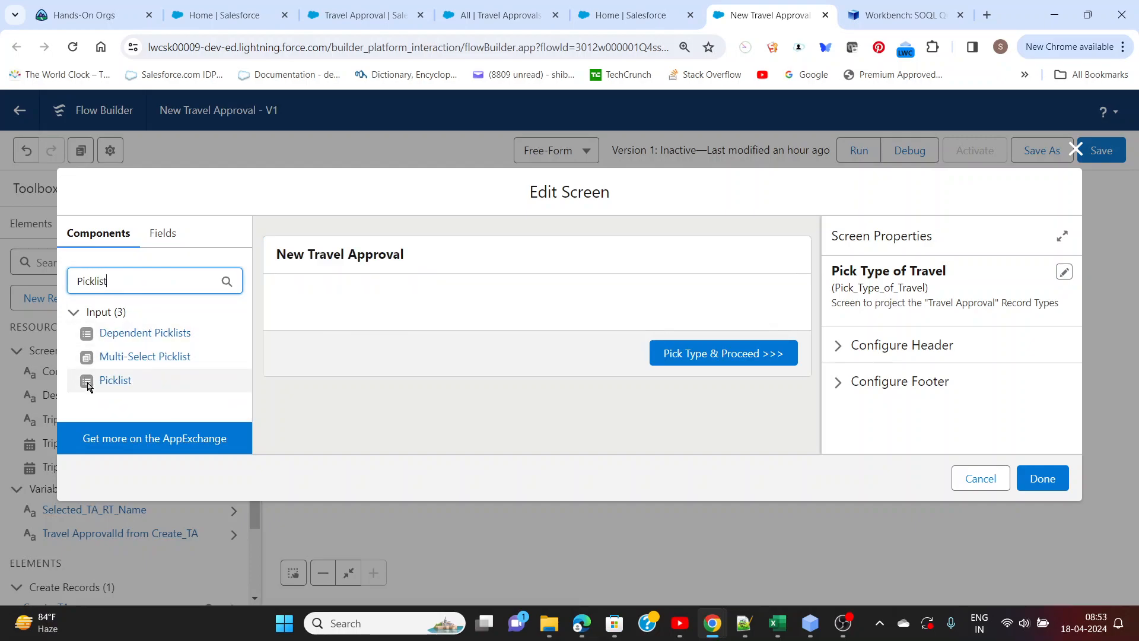
pyautogui.moveTo(89, 382); pyautogui.dragTo(376, 295)
# Label the picklist Pick Record Type with the API name Pick_Record_Type, and make it required
pyautogui.click(898, 299)
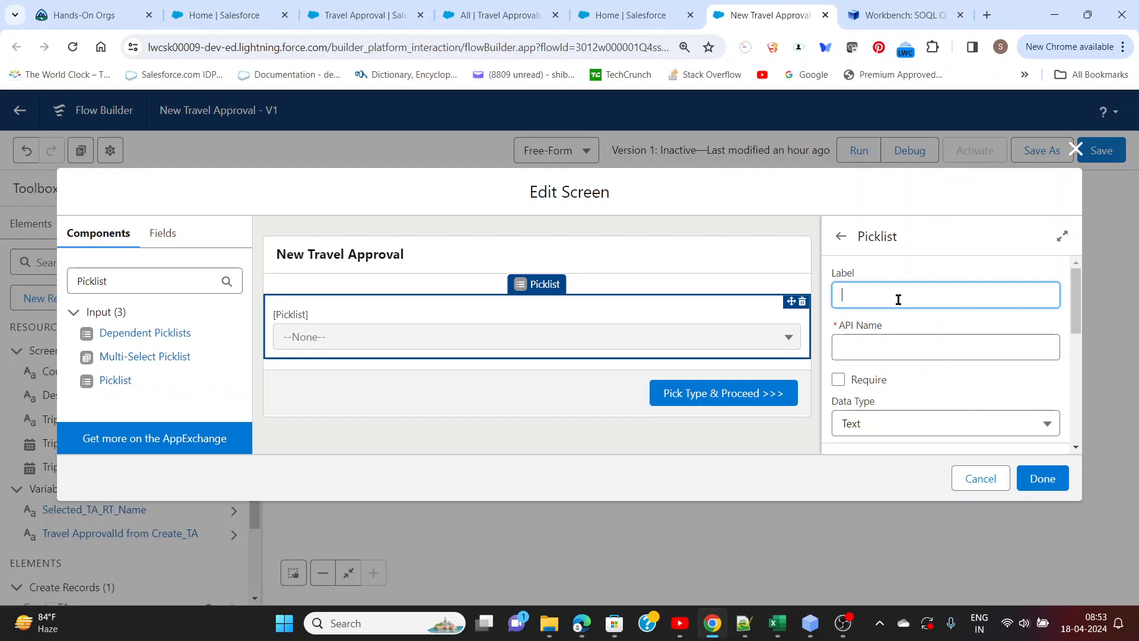
pyautogui.write('Pick Record Type')
pyautogui.click(903, 349)
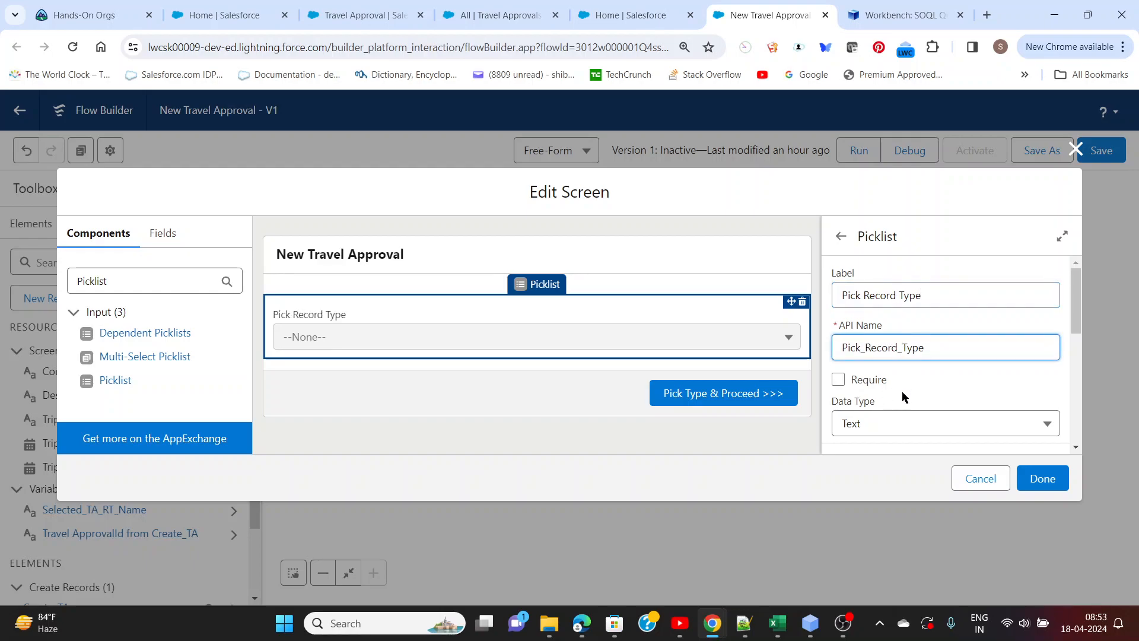
pyautogui.click(838, 379)
# Start a new Record Choice Set resource named TA_RT_RCS for the picklist's choice
pyautogui.scroll(-5, 988, 368)
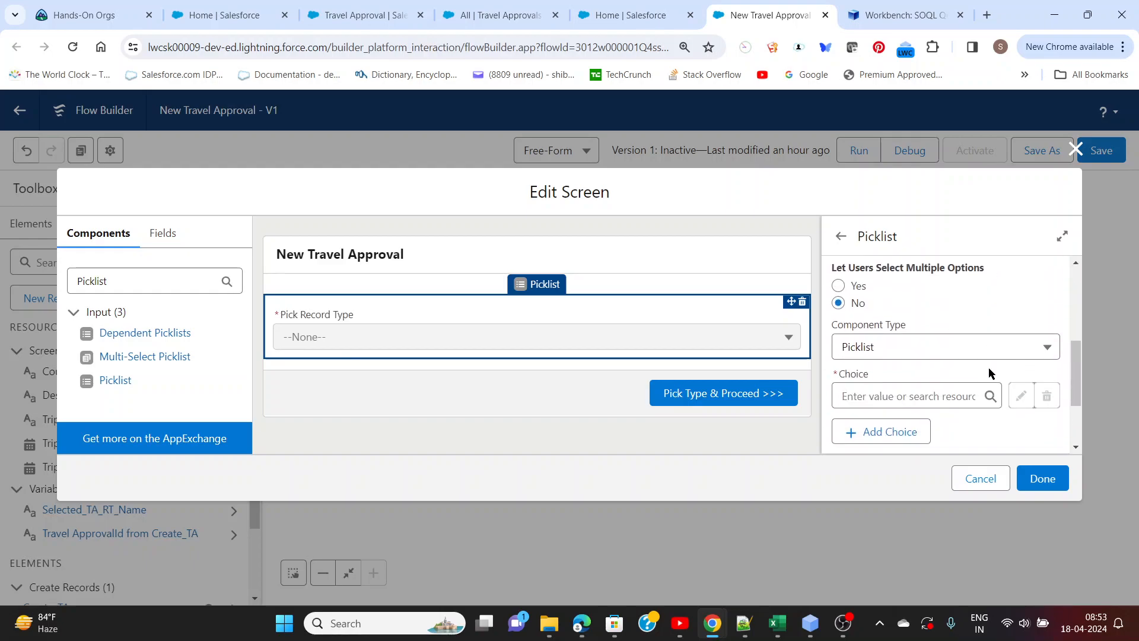
pyautogui.scroll(-2, 985, 371)
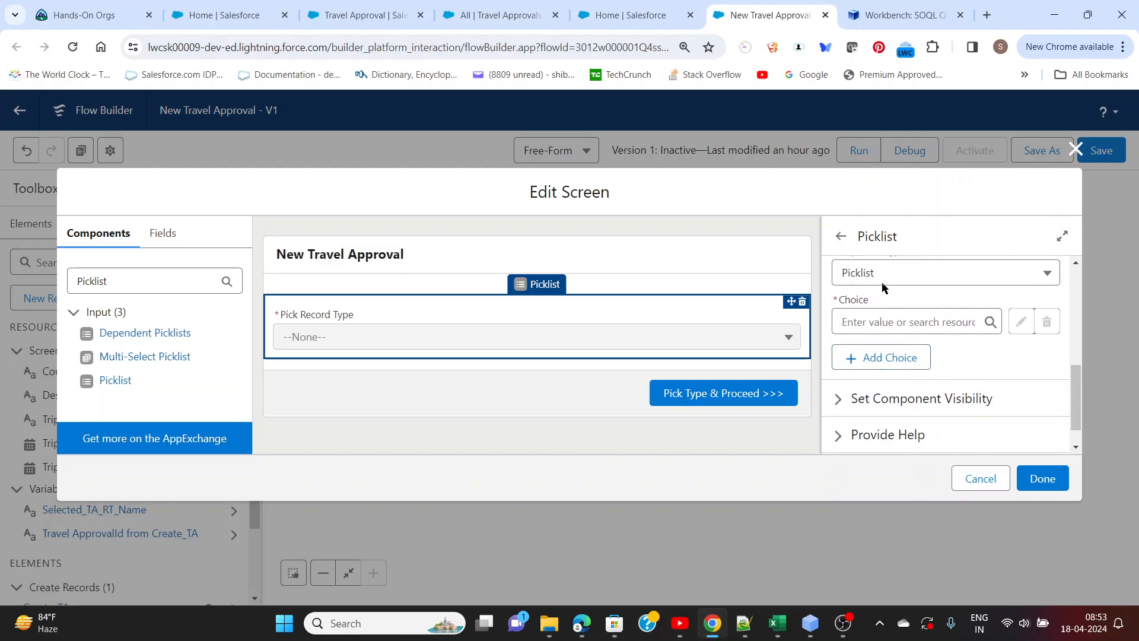
pyautogui.click(886, 322)
pyautogui.click(915, 358)
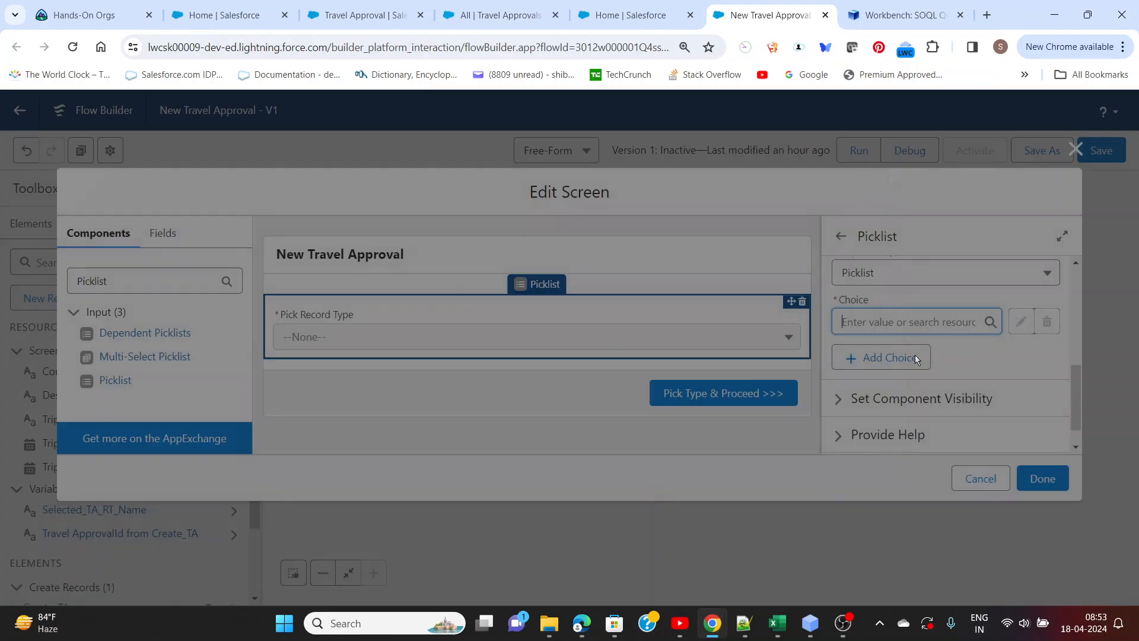
pyautogui.click(429, 287)
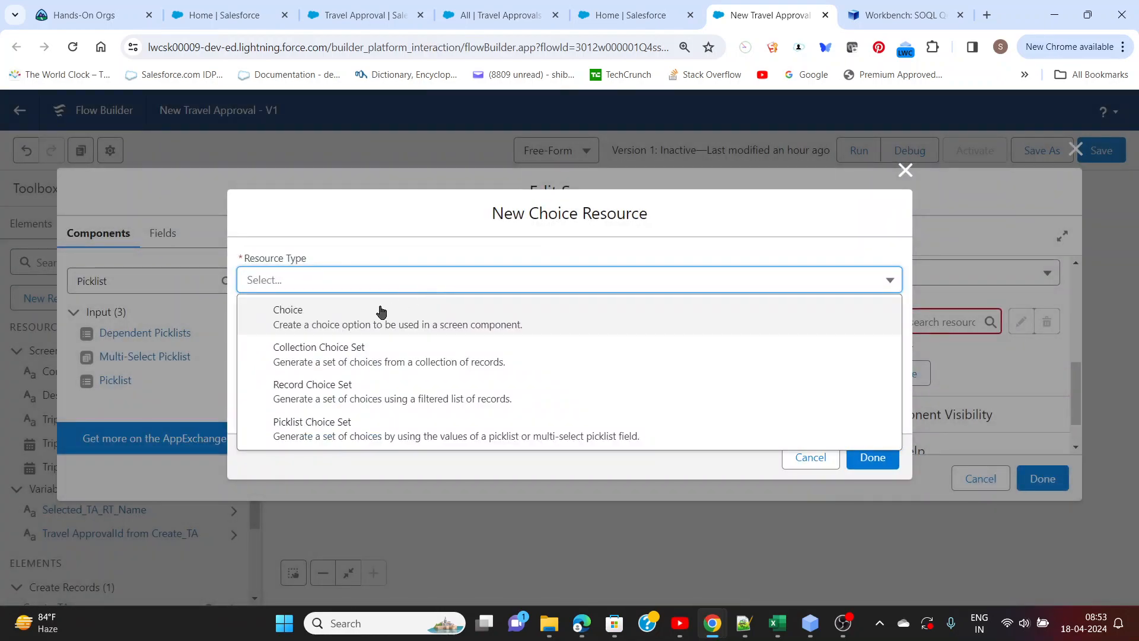
pyautogui.click(330, 398)
pyautogui.click(328, 316)
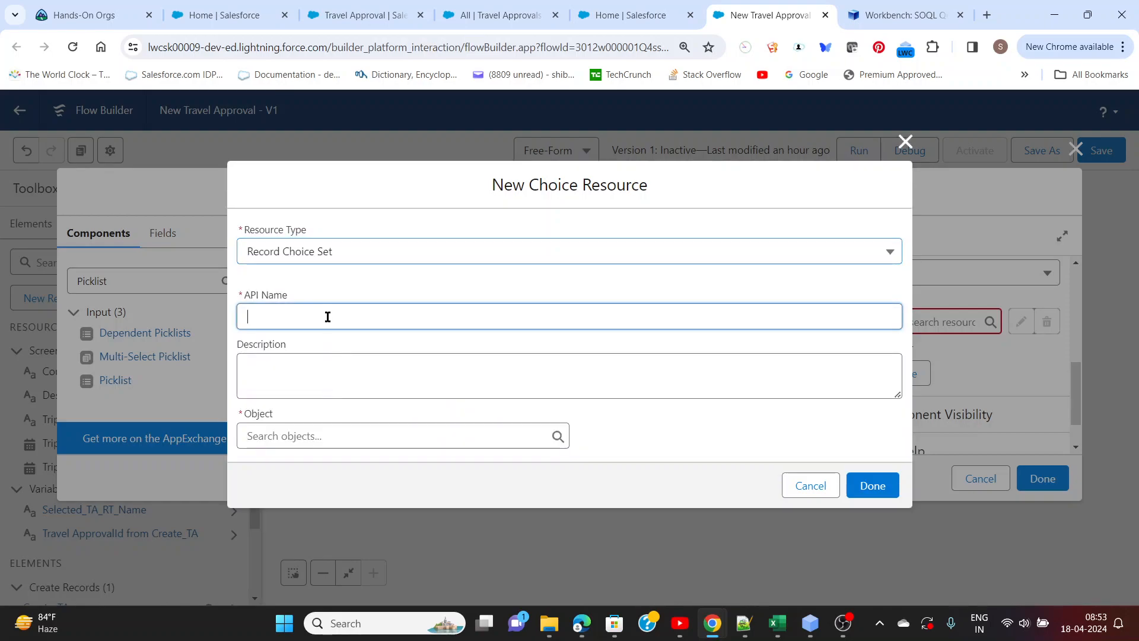
pyautogui.write('TA')
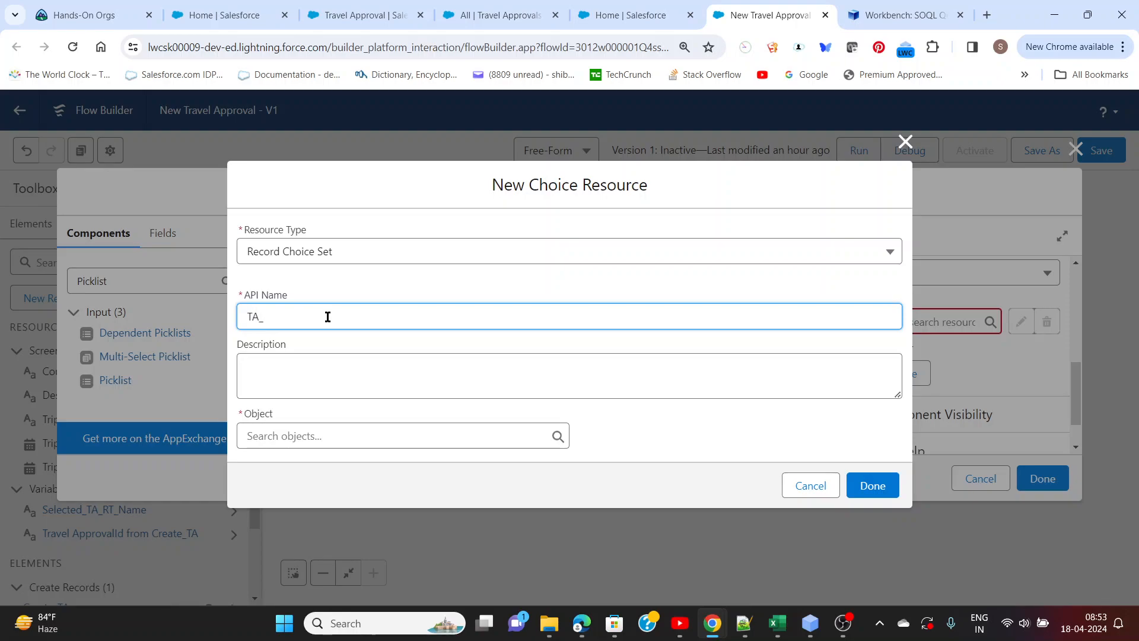
pyautogui.write('_RT_R')
pyautogui.write('S')
pyautogui.click(339, 381)
# Set Record Type as the object of the record choice set
pyautogui.click(326, 435)
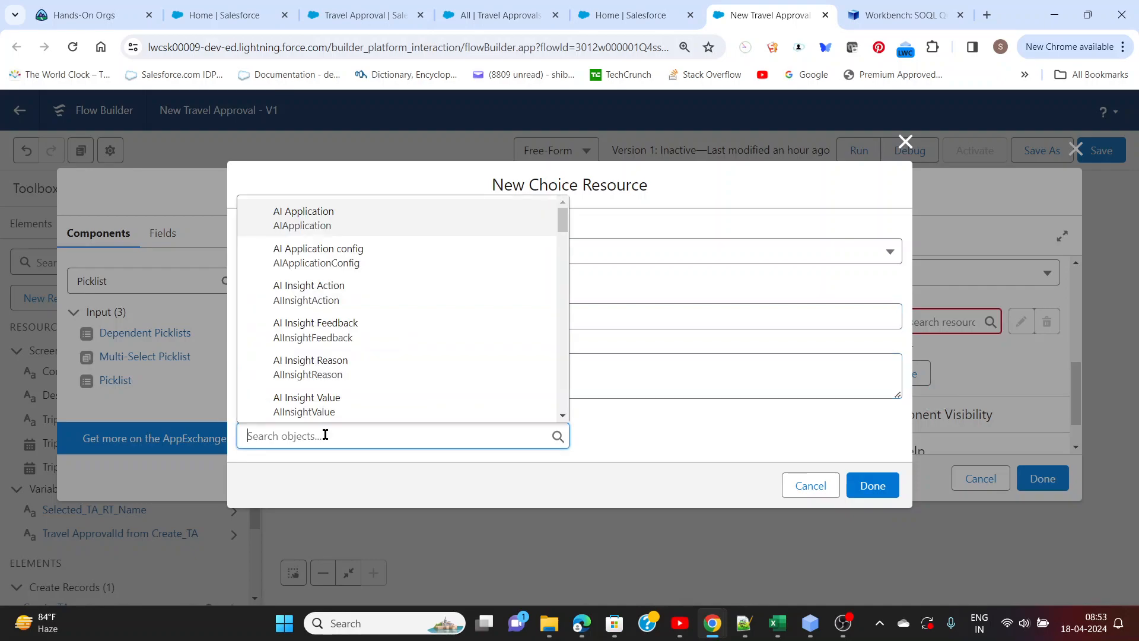
pyautogui.write('Rec')
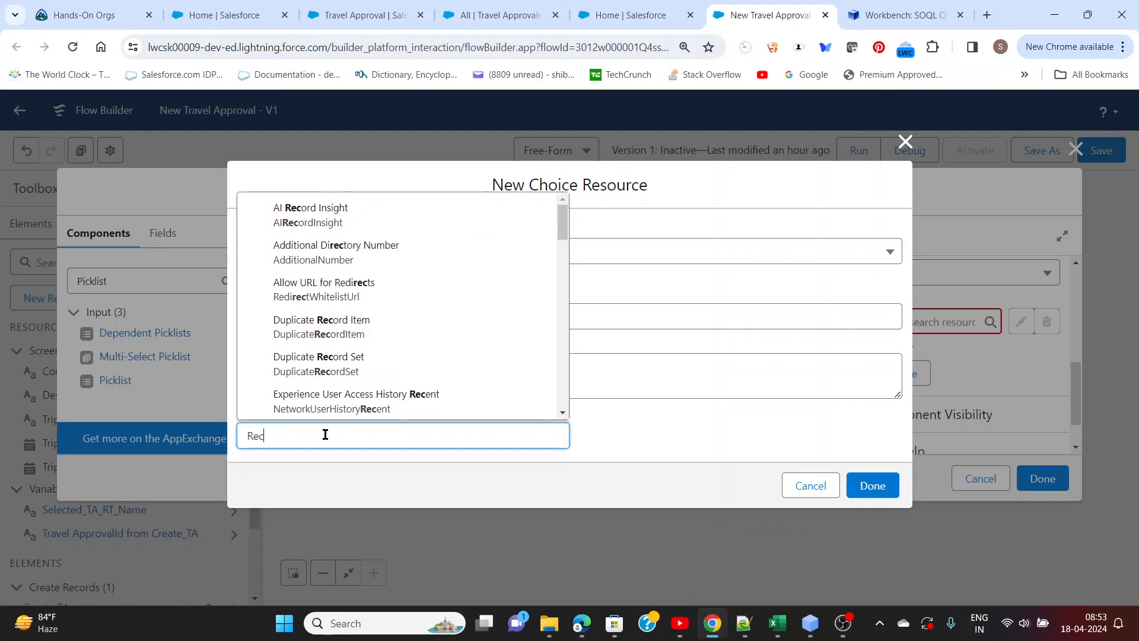
pyautogui.write('ord Ty')
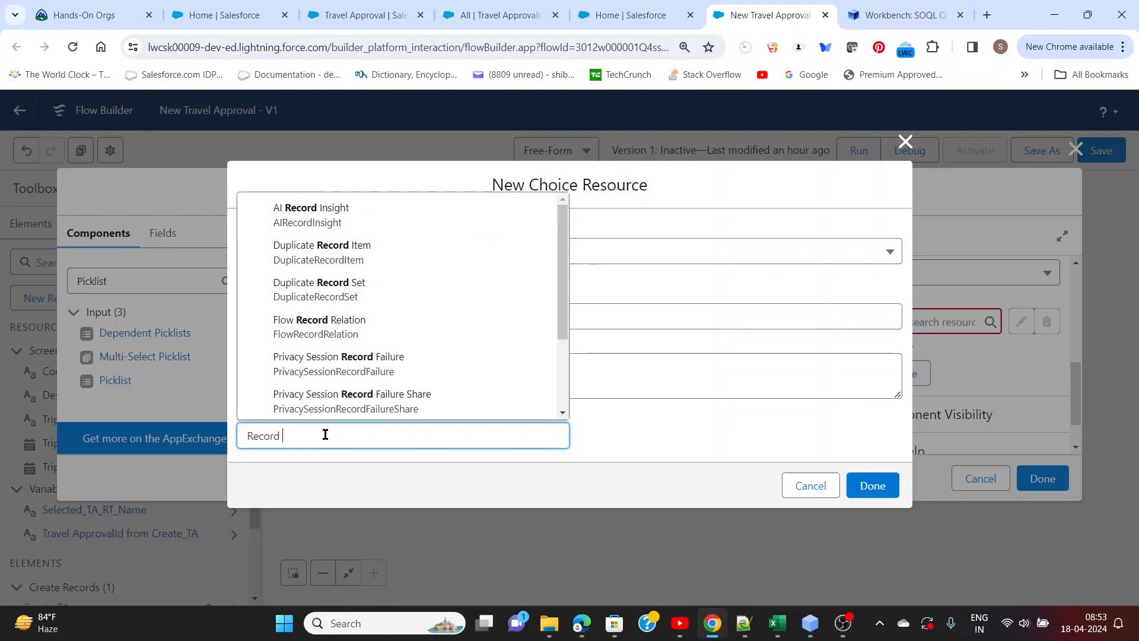
pyautogui.click(326, 393)
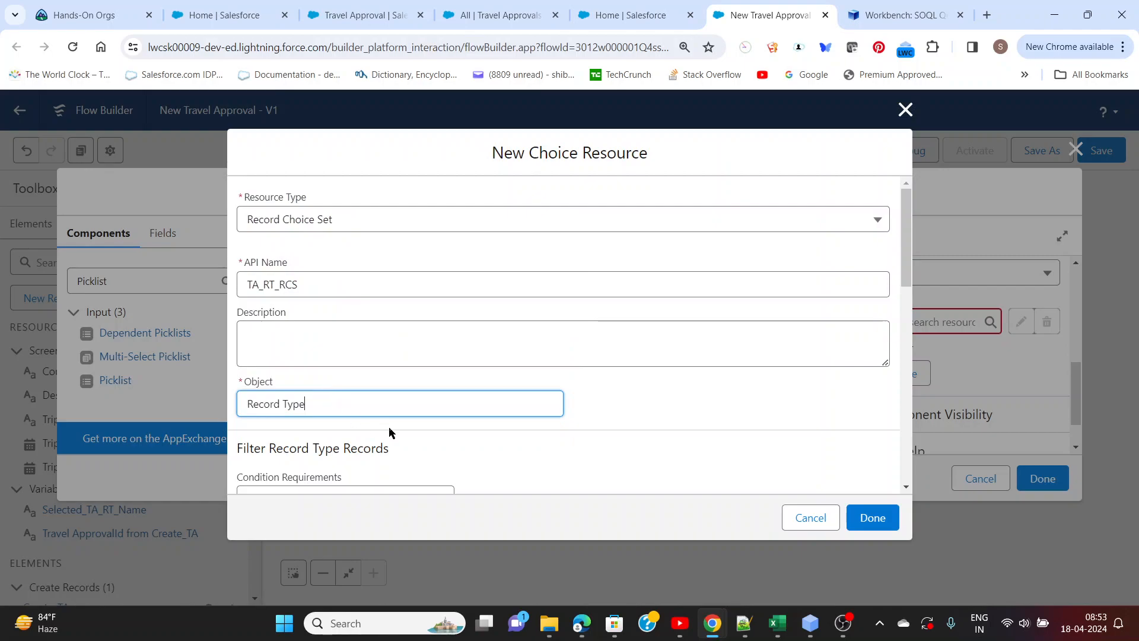
# Filter the record choice set to records whose SobjectType equals Travel_Approval__c
pyautogui.scroll(-3, 389, 427)
pyautogui.click(343, 340)
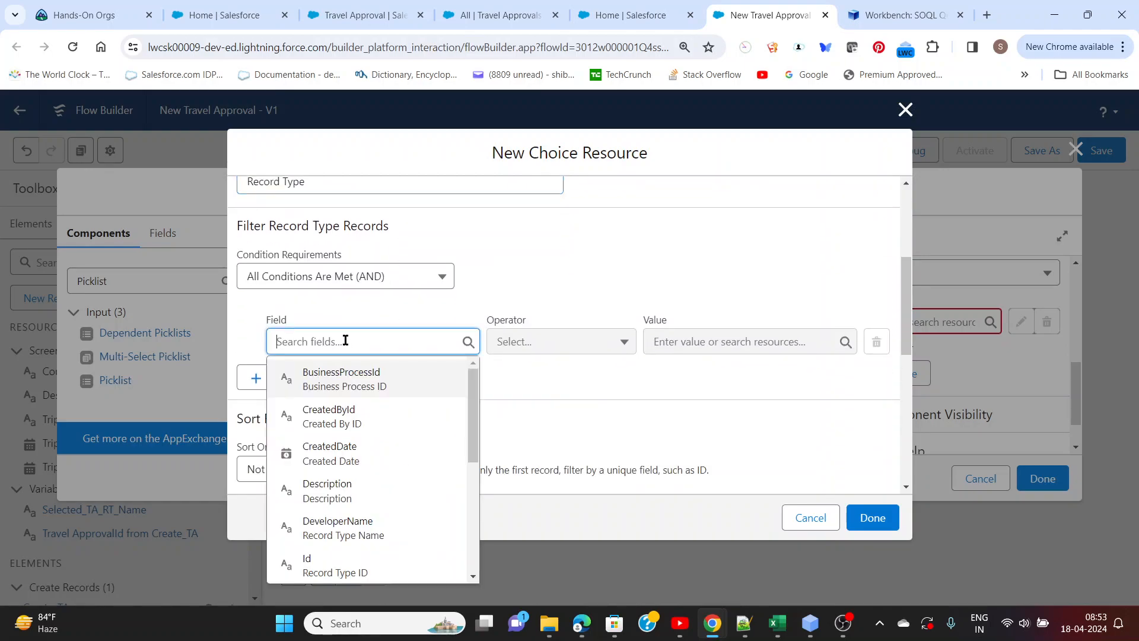
pyautogui.scroll(-5, 343, 497)
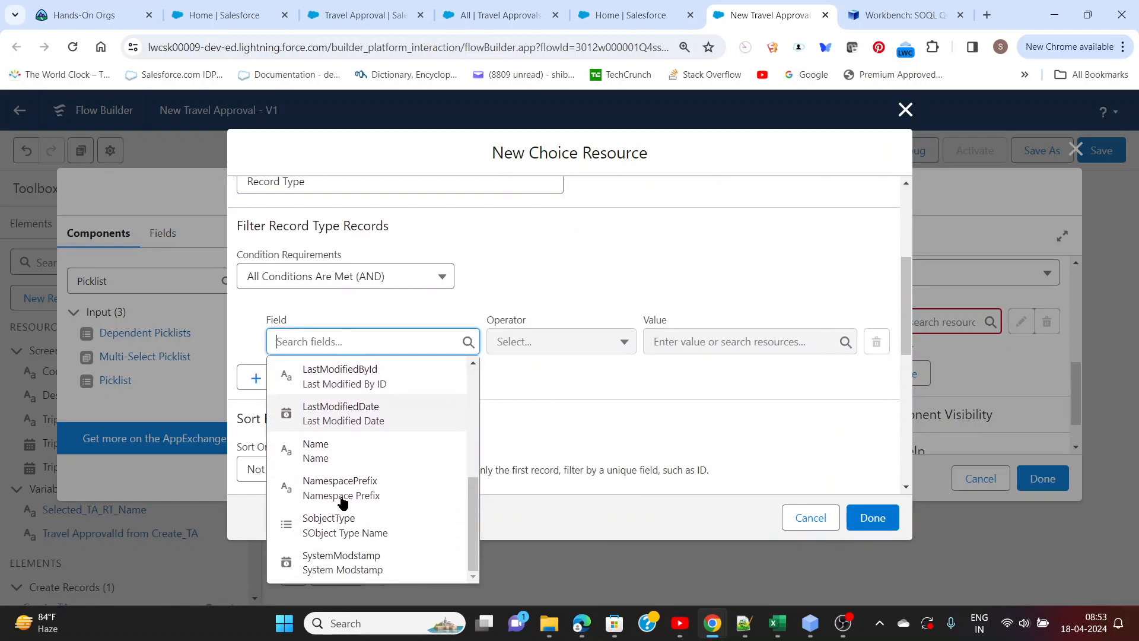
pyautogui.click(335, 526)
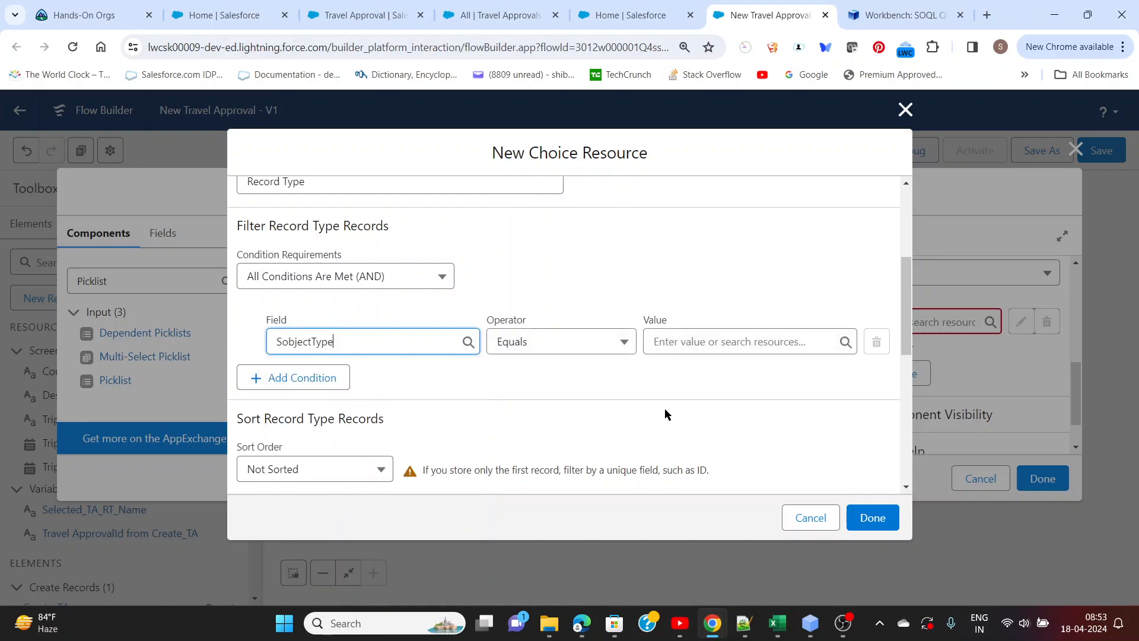
pyautogui.click(690, 347)
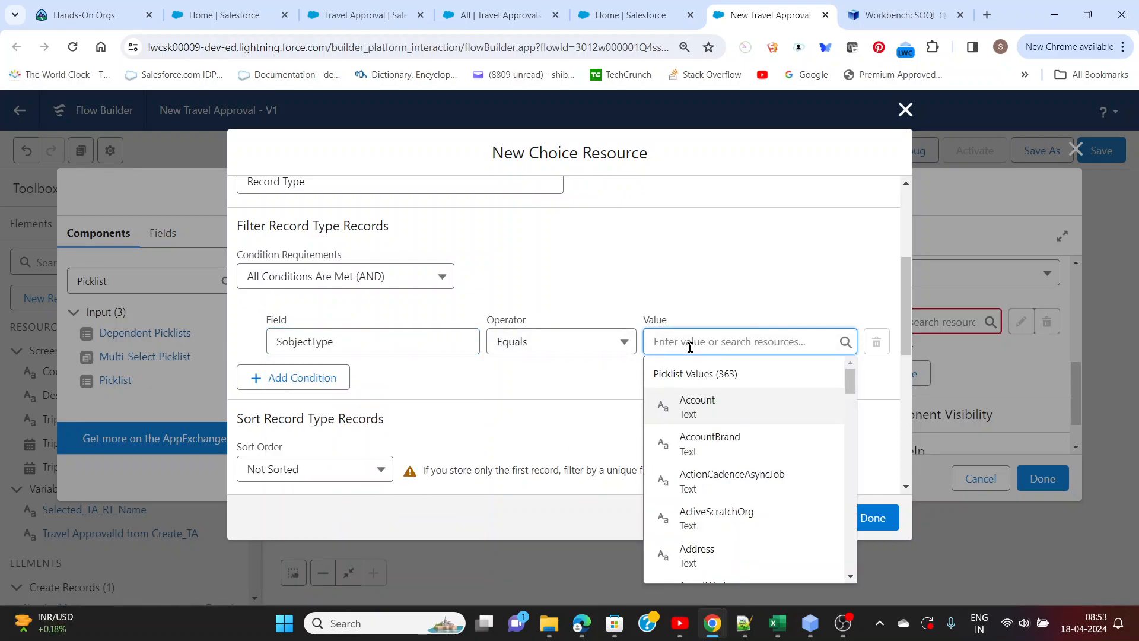
pyautogui.write('Trave')
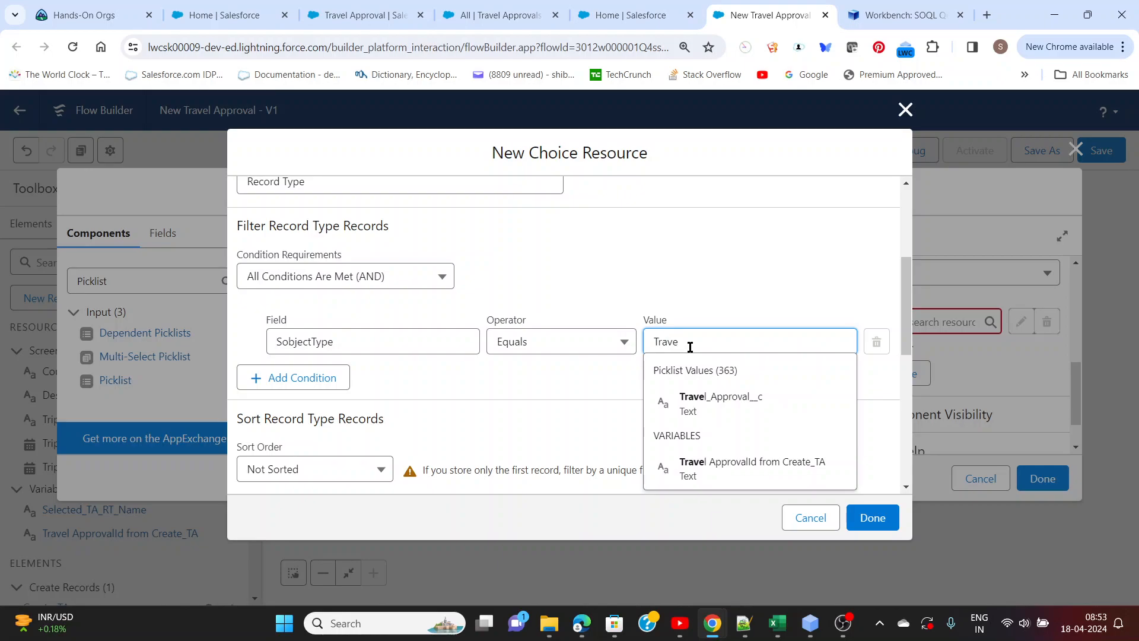
pyautogui.click(695, 407)
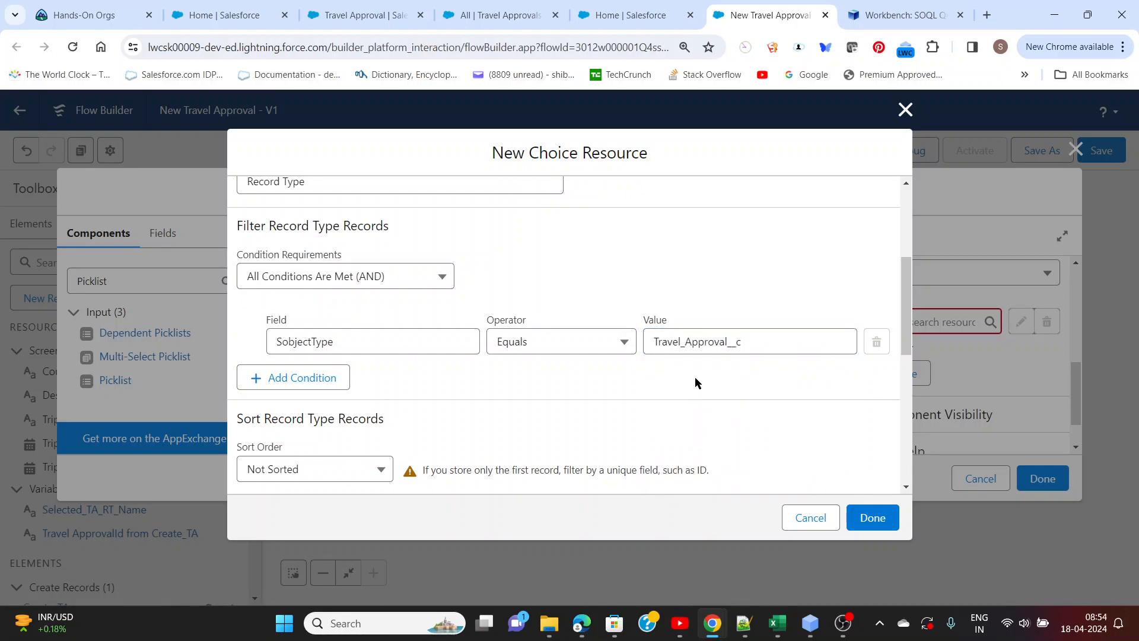
# Configure each choice of the record choice set with Name as its label and Id as its value
pyautogui.scroll(-5, 696, 376)
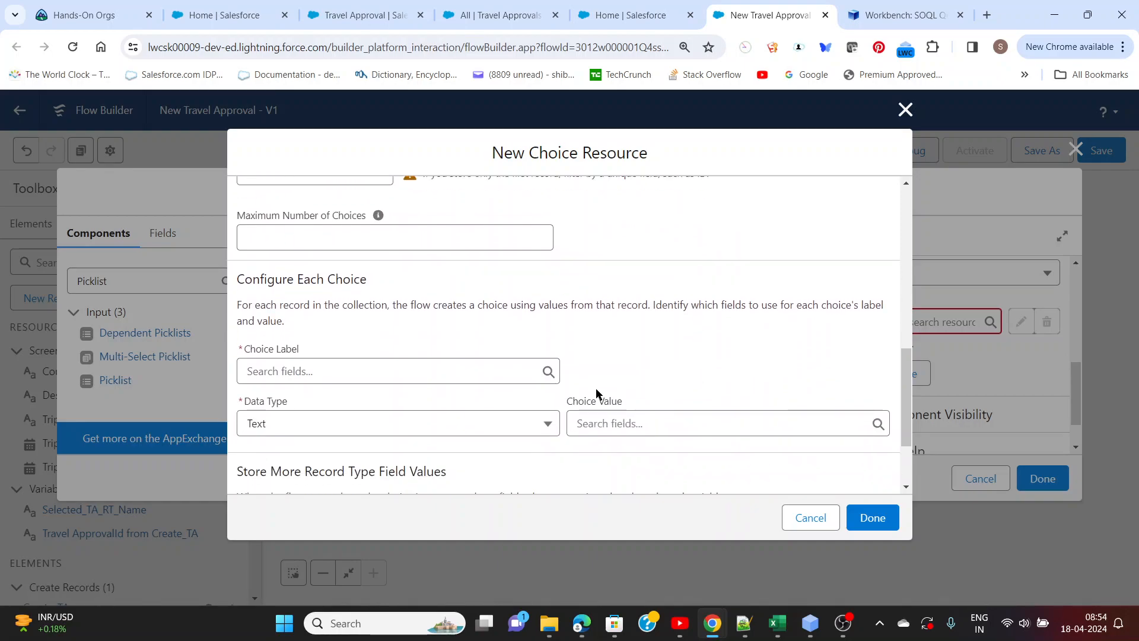
pyautogui.click(453, 370)
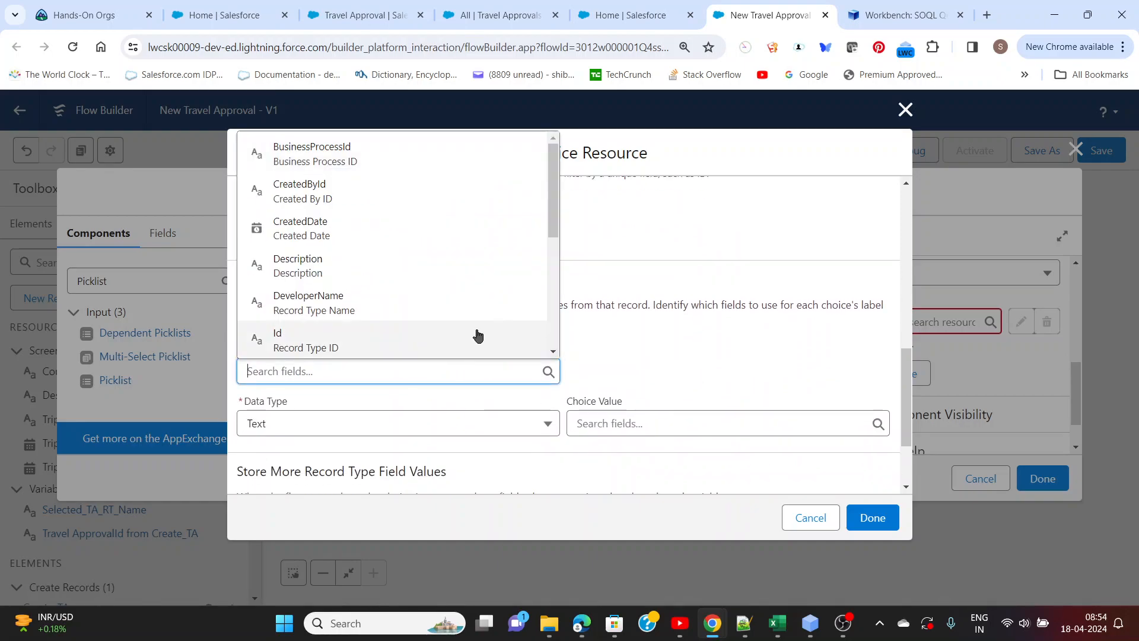
pyautogui.moveTo(551, 244); pyautogui.dragTo(554, 300)
pyautogui.click(325, 285)
pyautogui.click(606, 350)
pyautogui.scroll(-1, 606, 350)
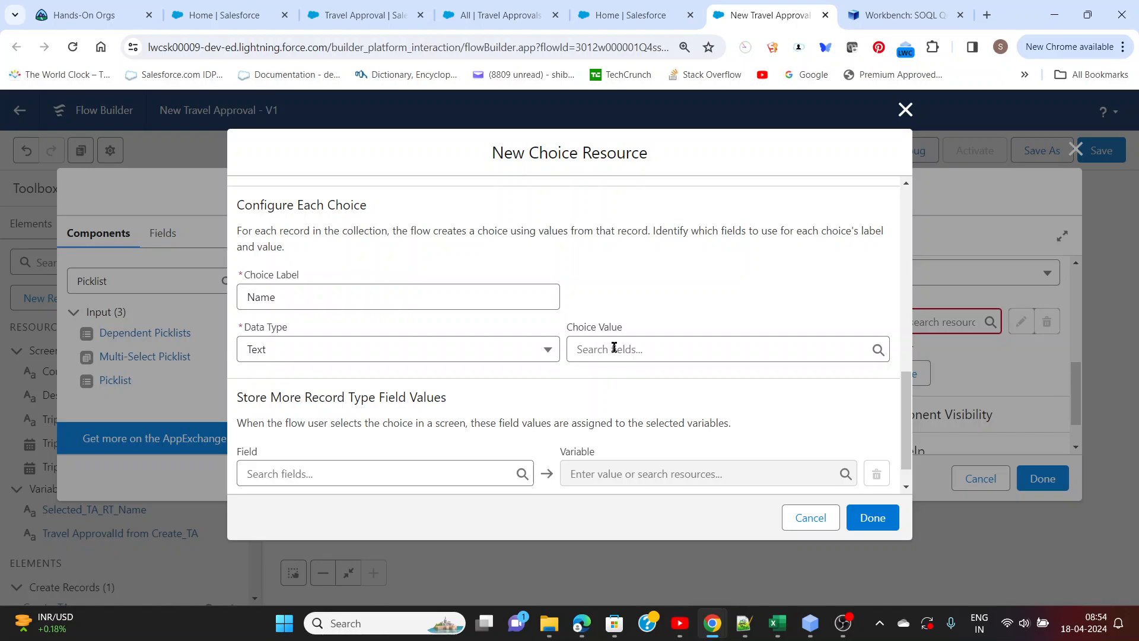
pyautogui.click(614, 348)
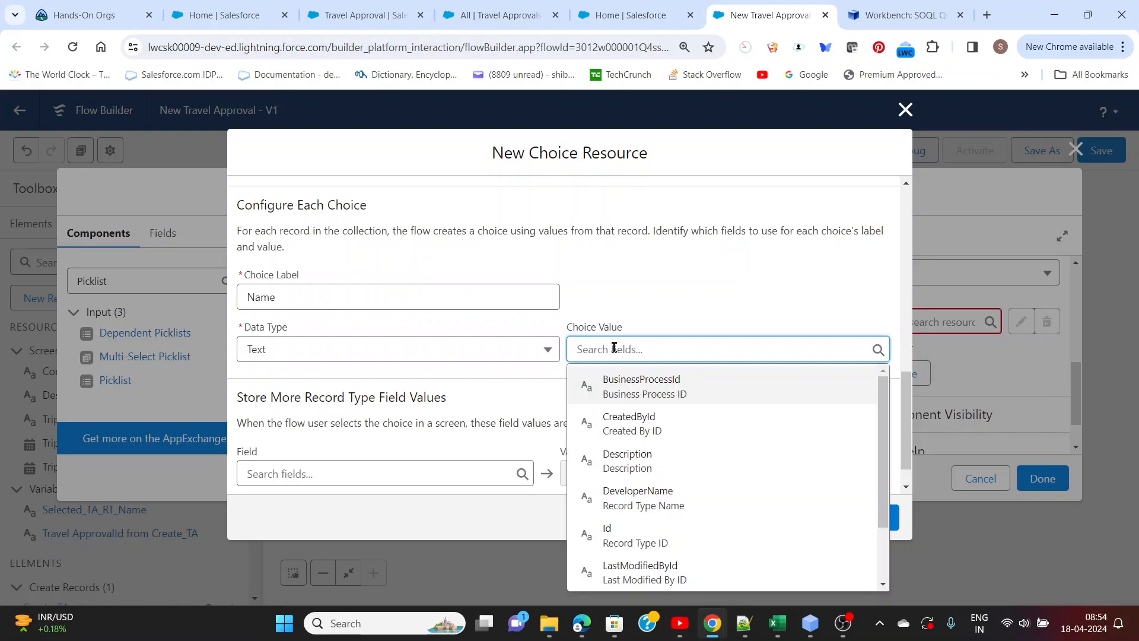
pyautogui.click(621, 539)
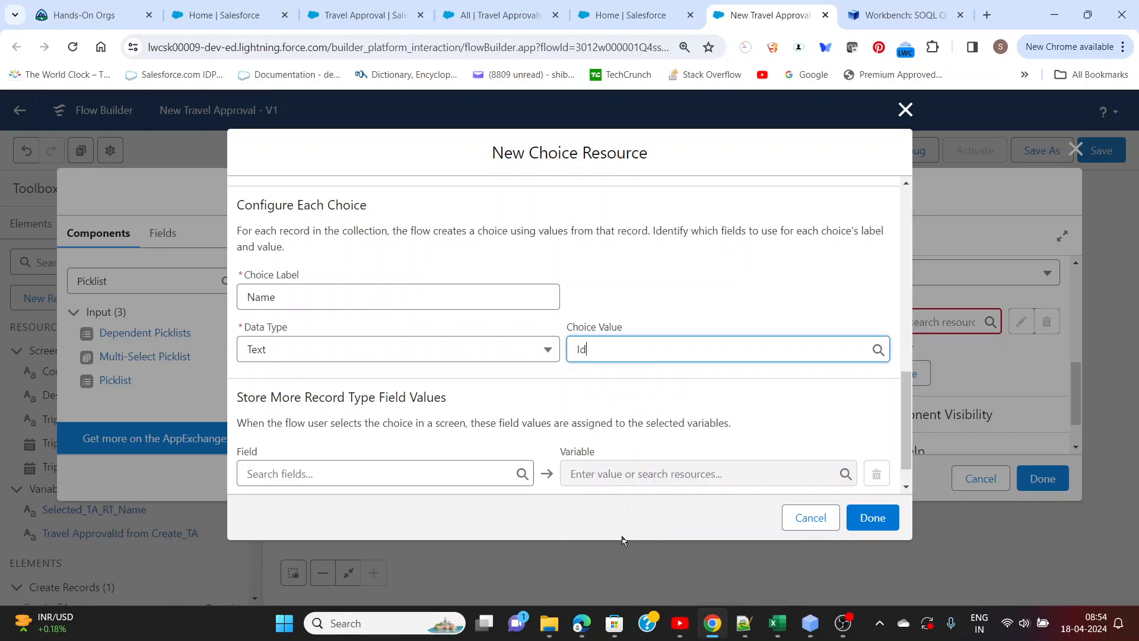
pyautogui.click(655, 300)
# Store the selected record type's DeveloperName in the Selected_TA_RT_Name variable
pyautogui.scroll(-1, 655, 300)
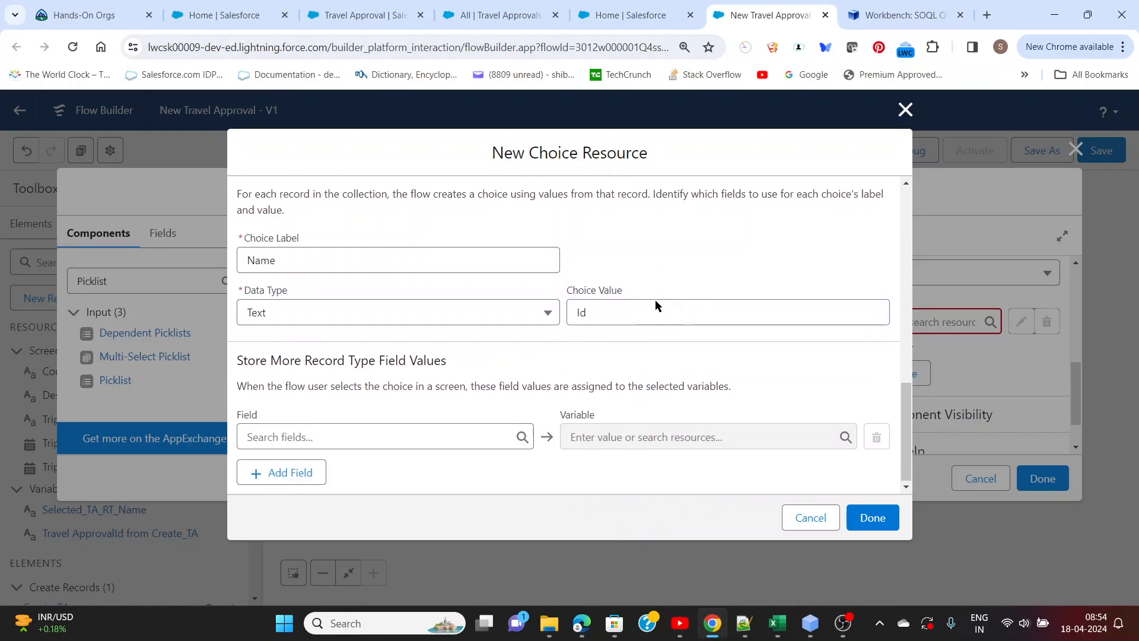
pyautogui.click(439, 439)
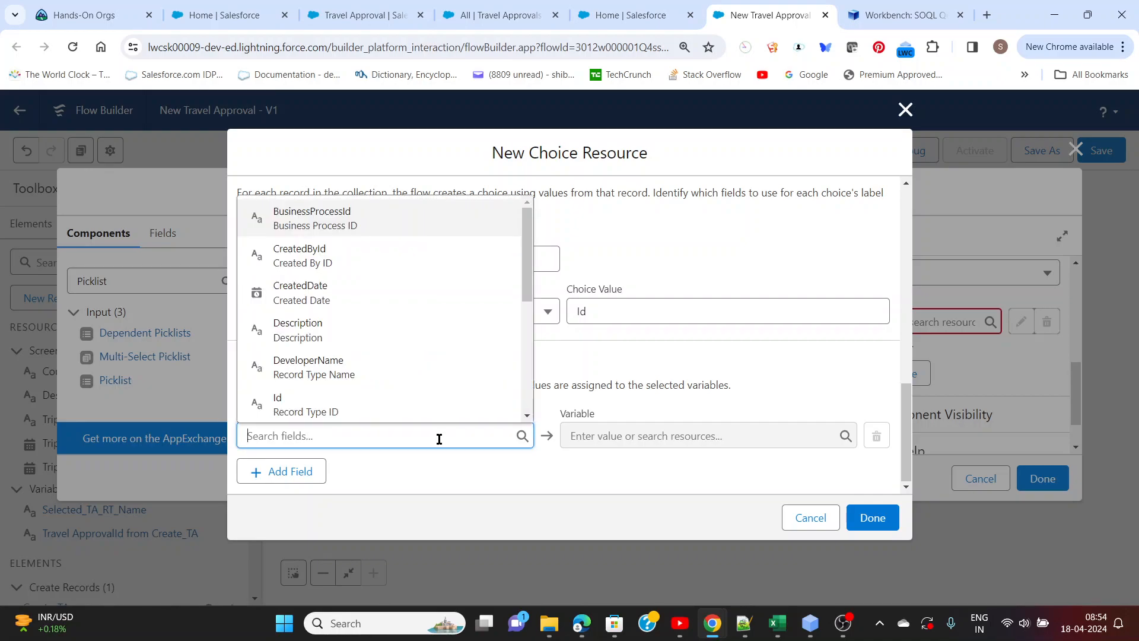
pyautogui.click(323, 371)
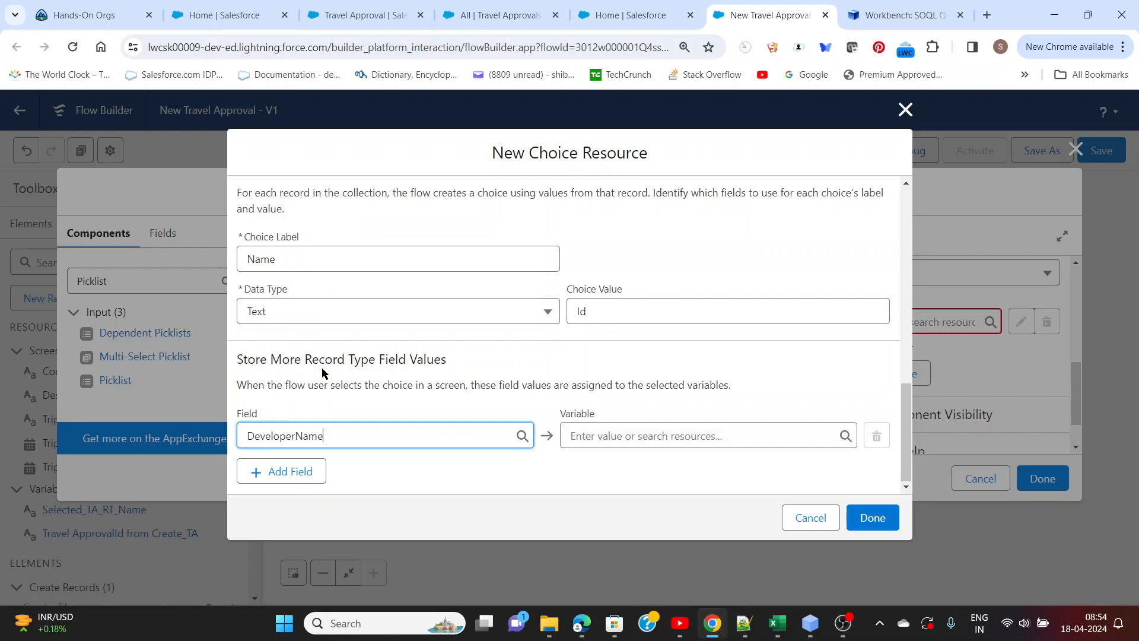
pyautogui.click(573, 435)
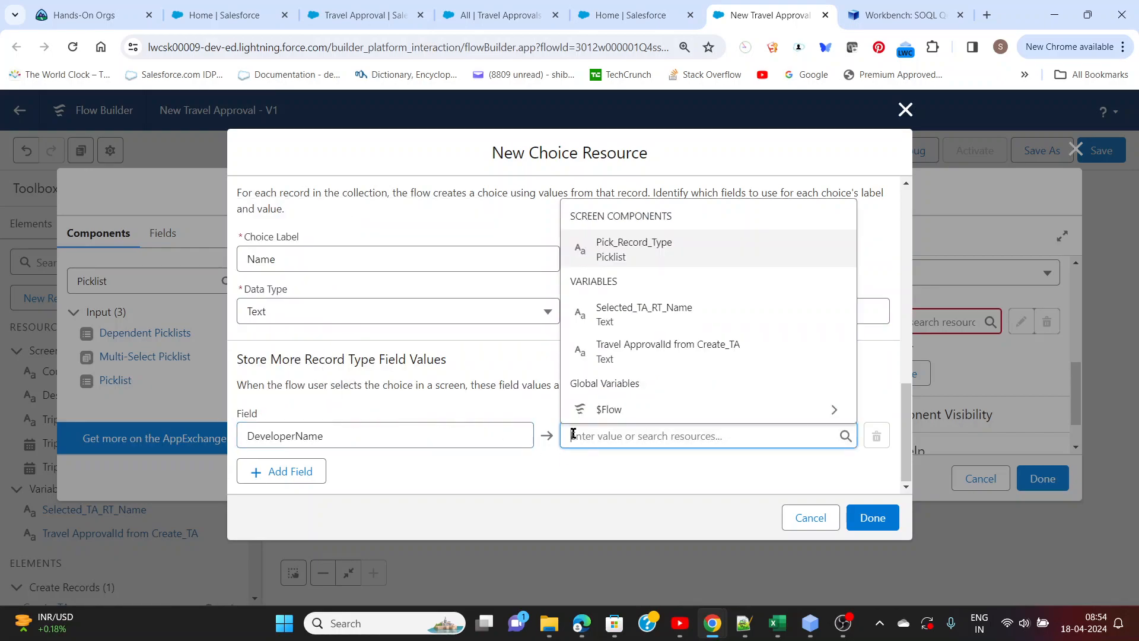
pyautogui.click(667, 315)
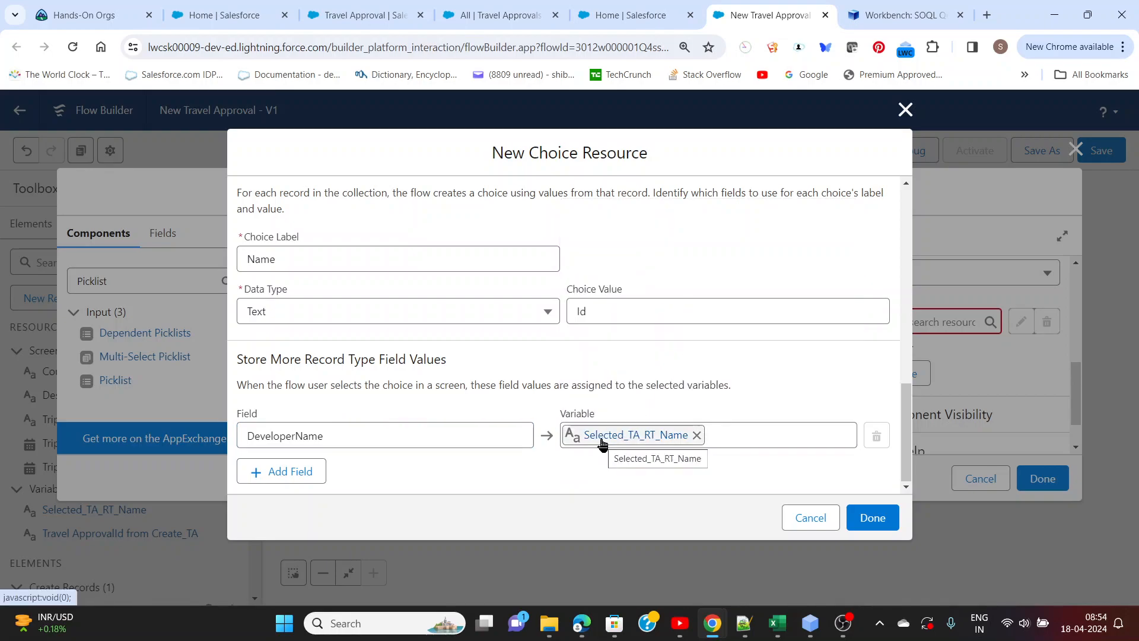
# Finish TA_RT_RCS as the choice of the Pick Record Type picklist and save the flow with the updated screen
pyautogui.scroll(5, 582, 383)
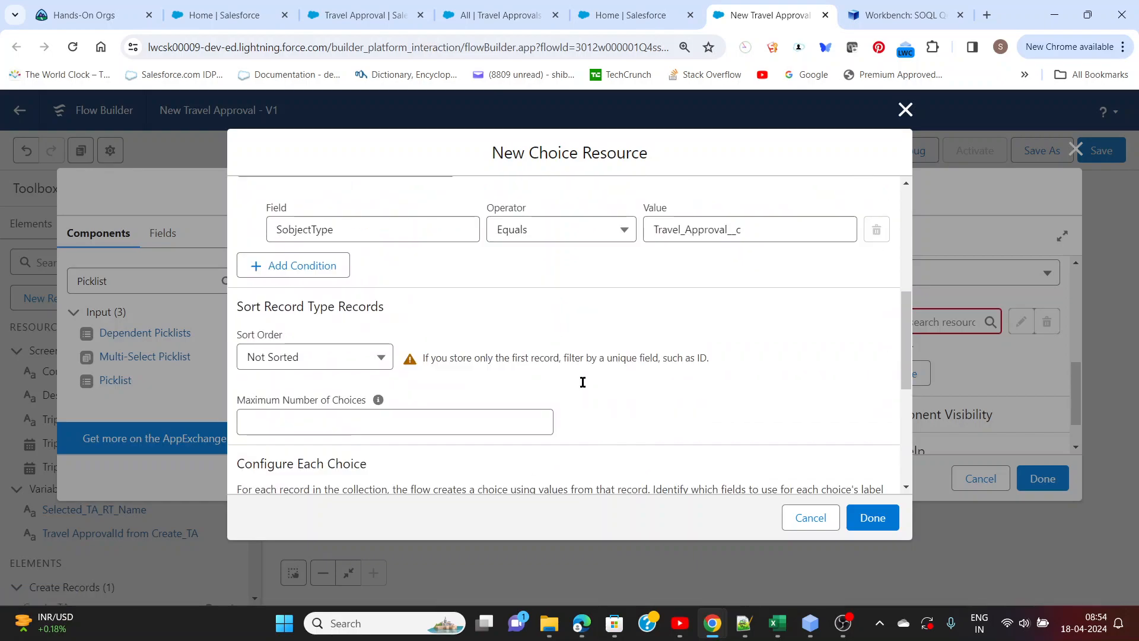
pyautogui.scroll(4, 583, 382)
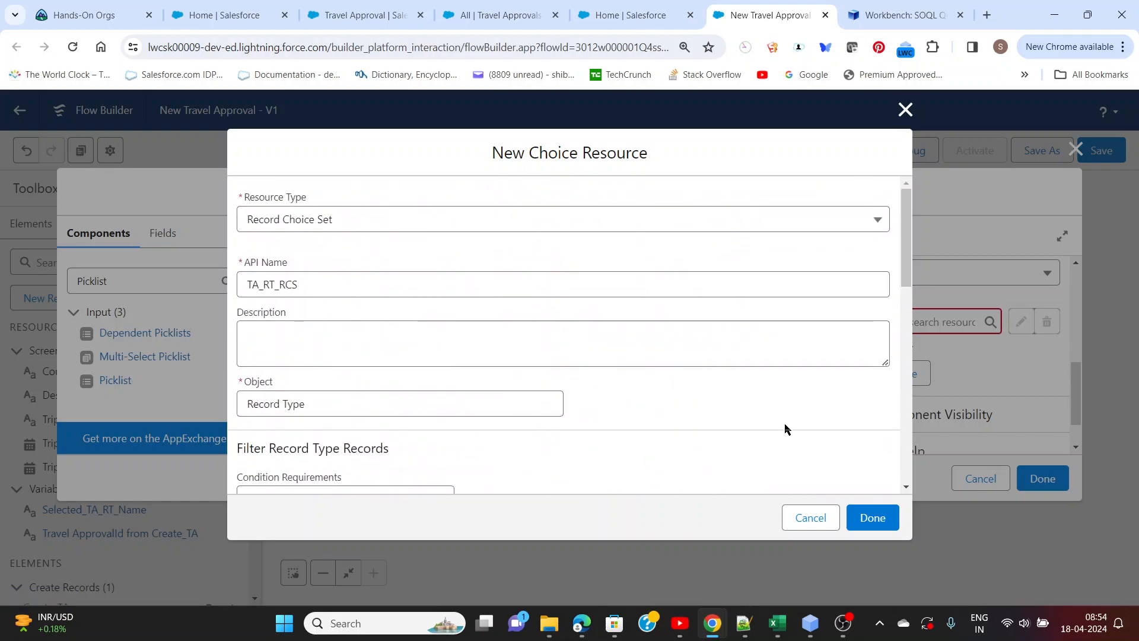
pyautogui.click(869, 518)
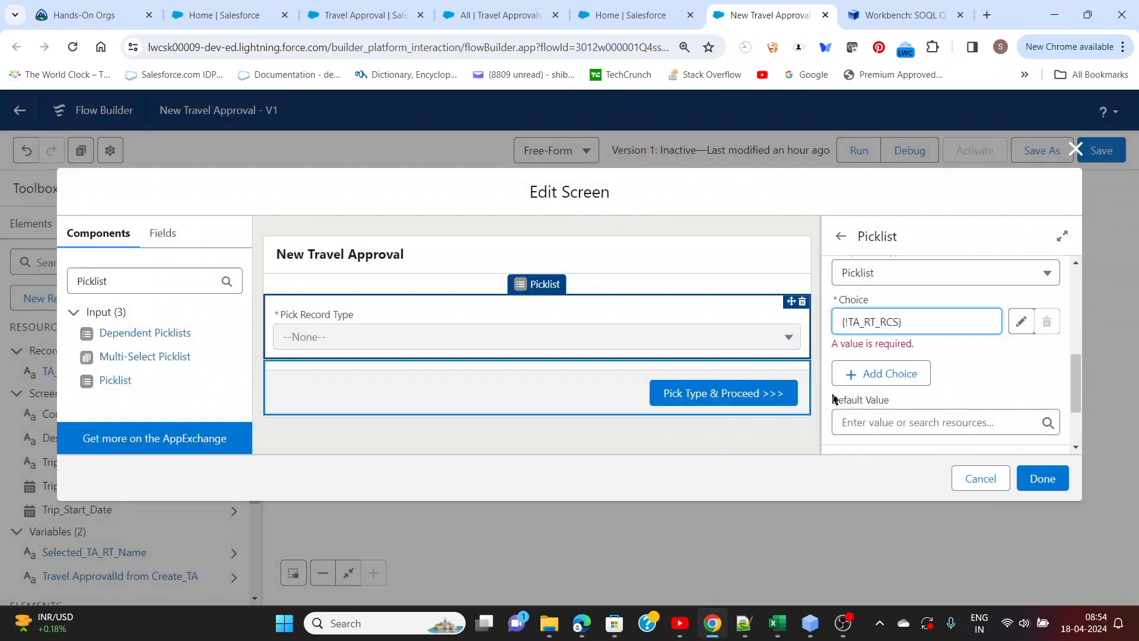
pyautogui.click(1043, 479)
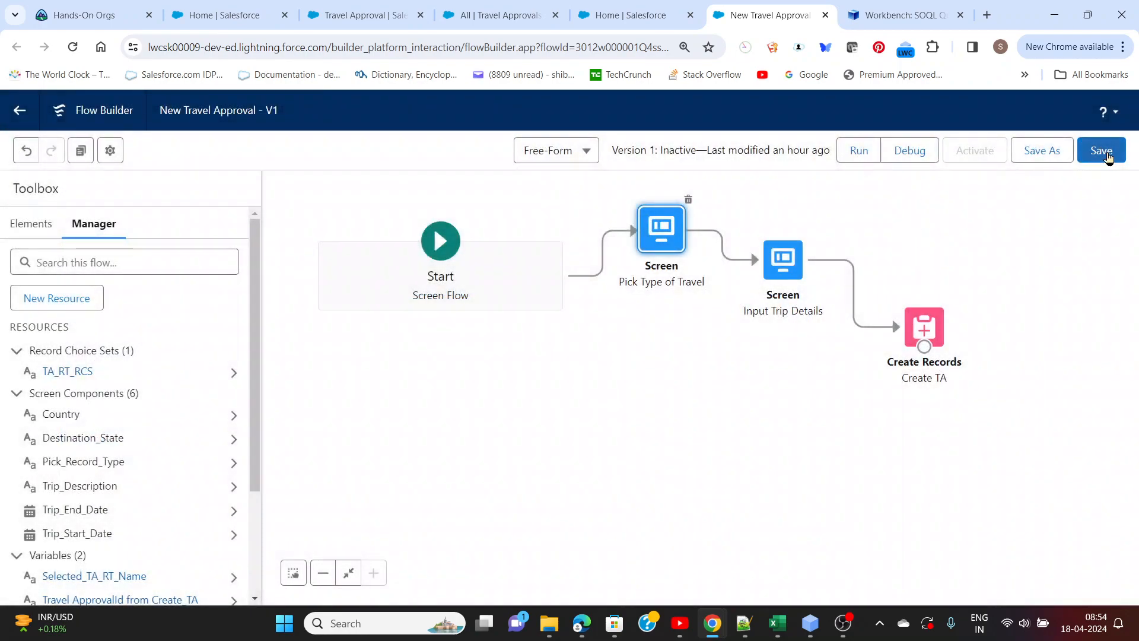
pyautogui.click(1105, 156)
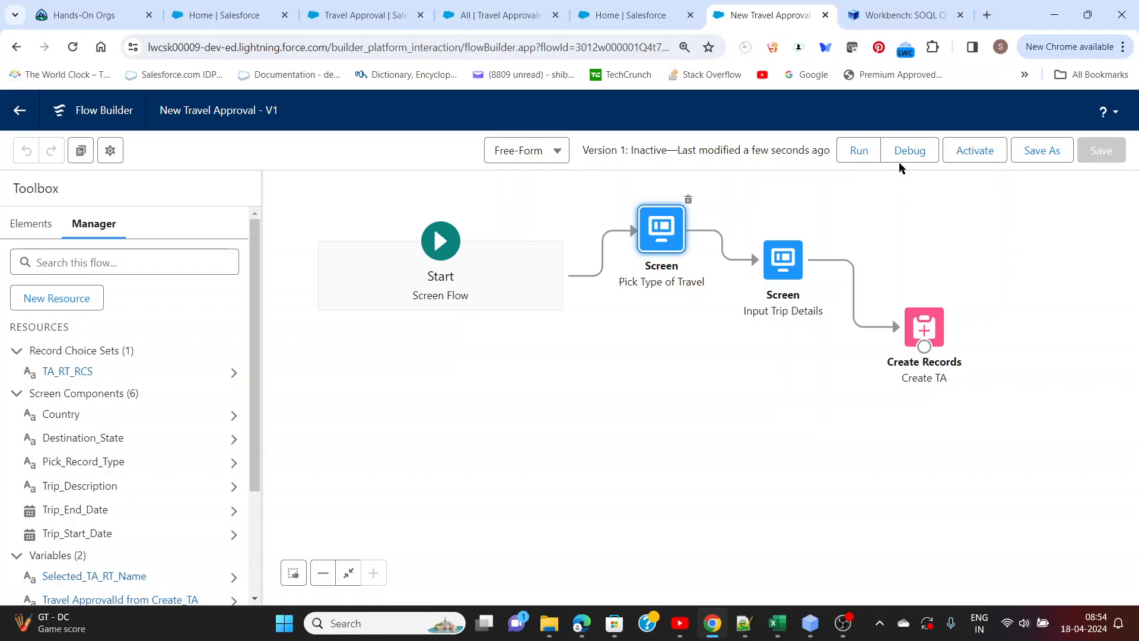
# Run the flow in debug mode, check the options offered by the Pick Record Type picklist, and close the debug run
pyautogui.click(909, 152)
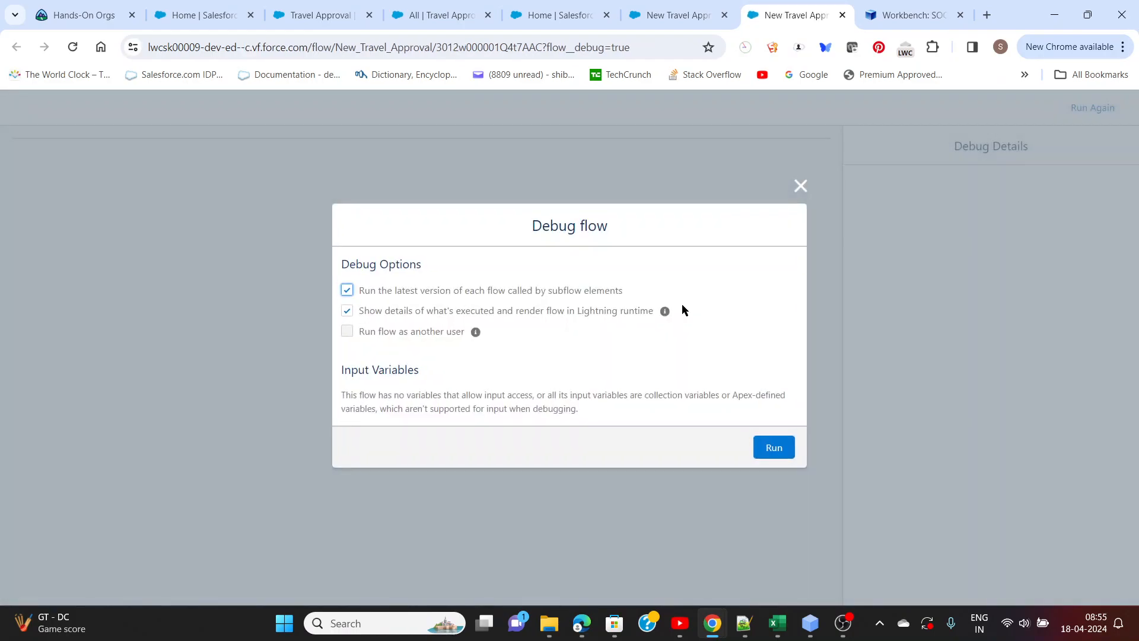
pyautogui.click(771, 452)
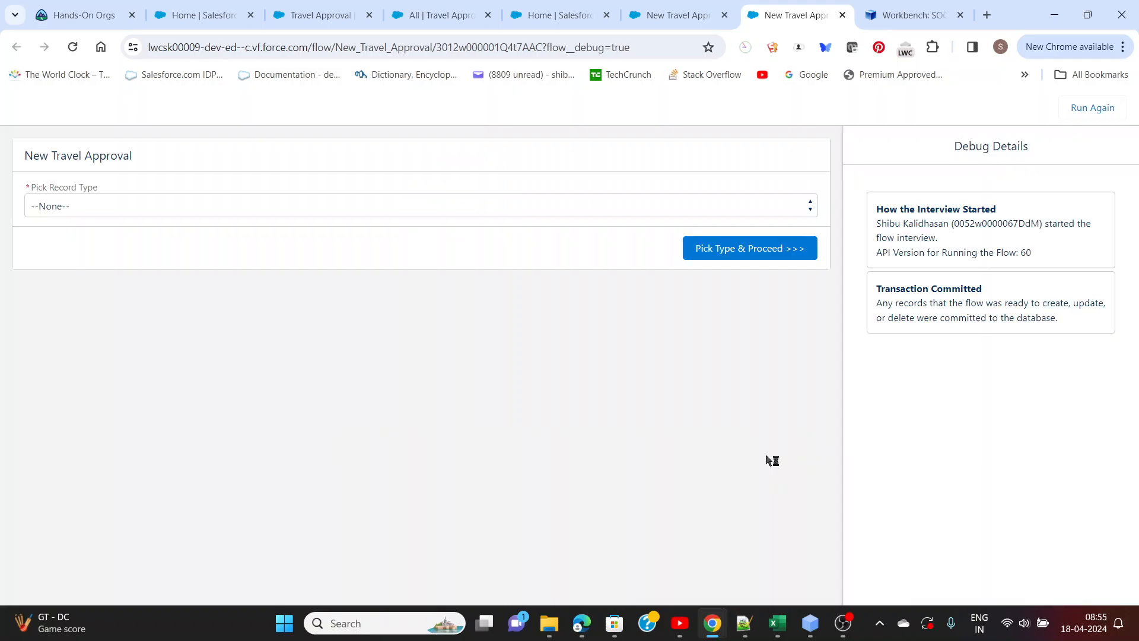
pyautogui.click(98, 207)
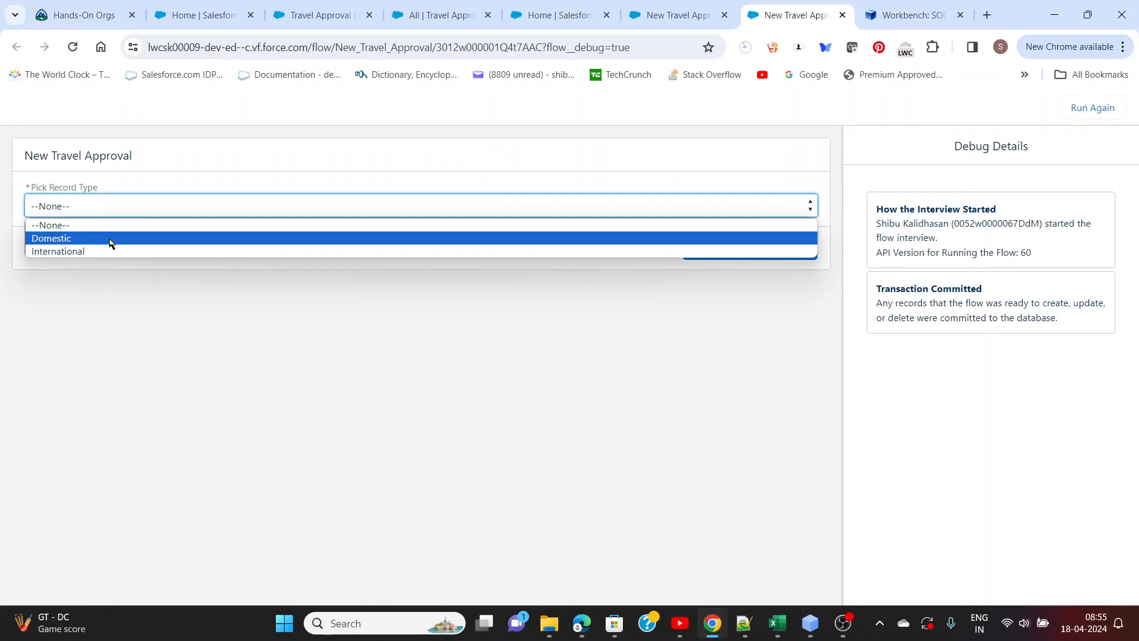
pyautogui.click(127, 325)
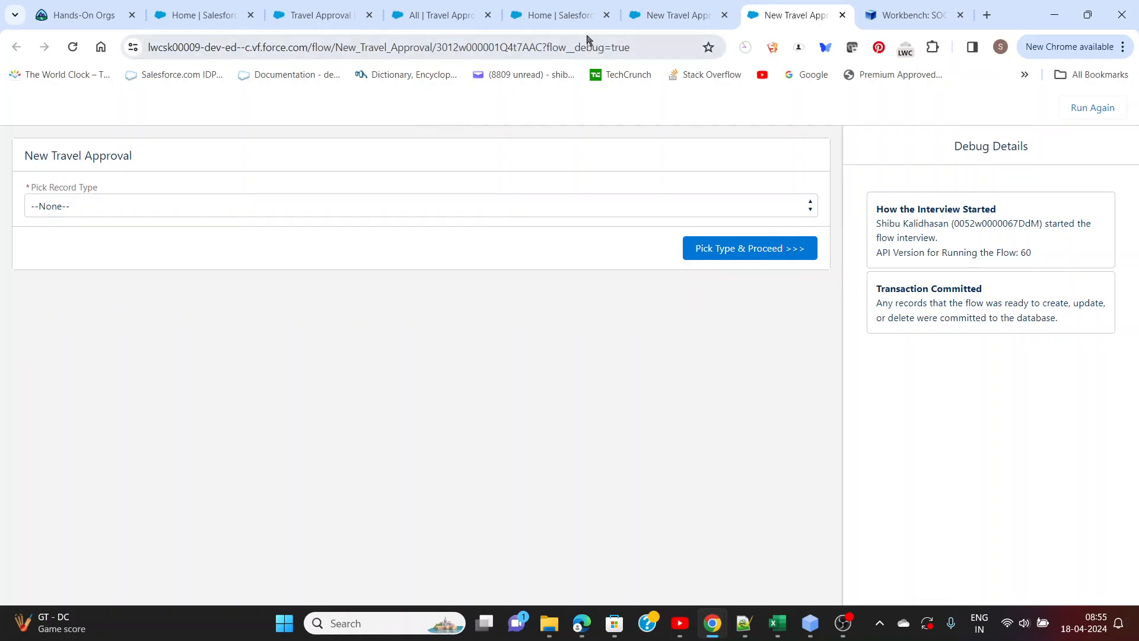
pyautogui.click(842, 16)
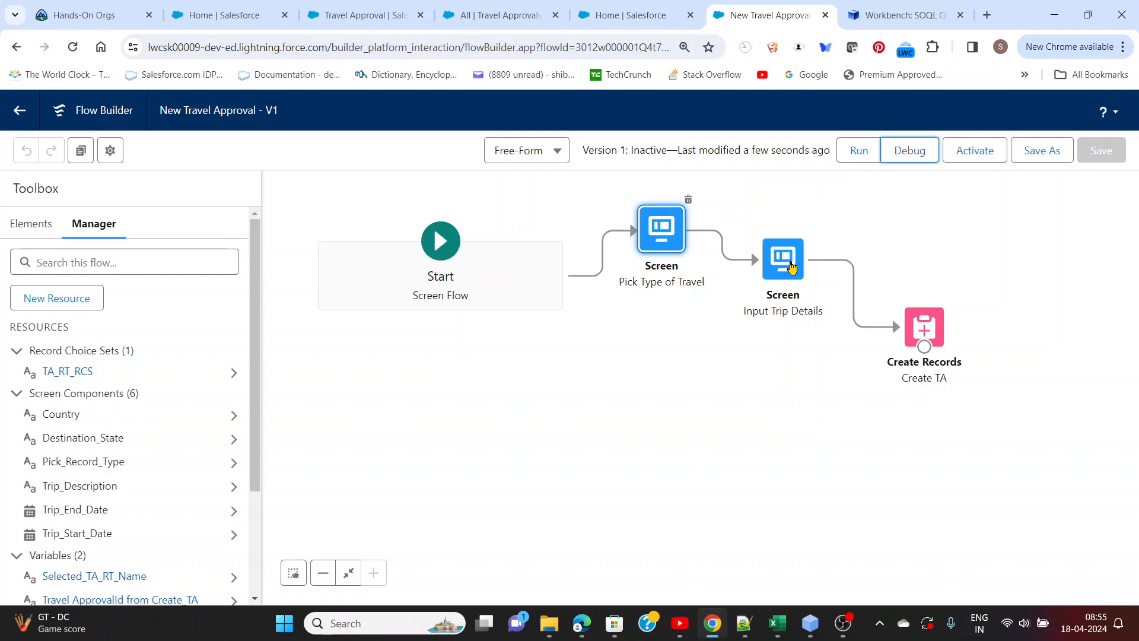
# Open the Input Trip Details screen for editing and review the fields it contains
pyautogui.doubleClick(791, 267)
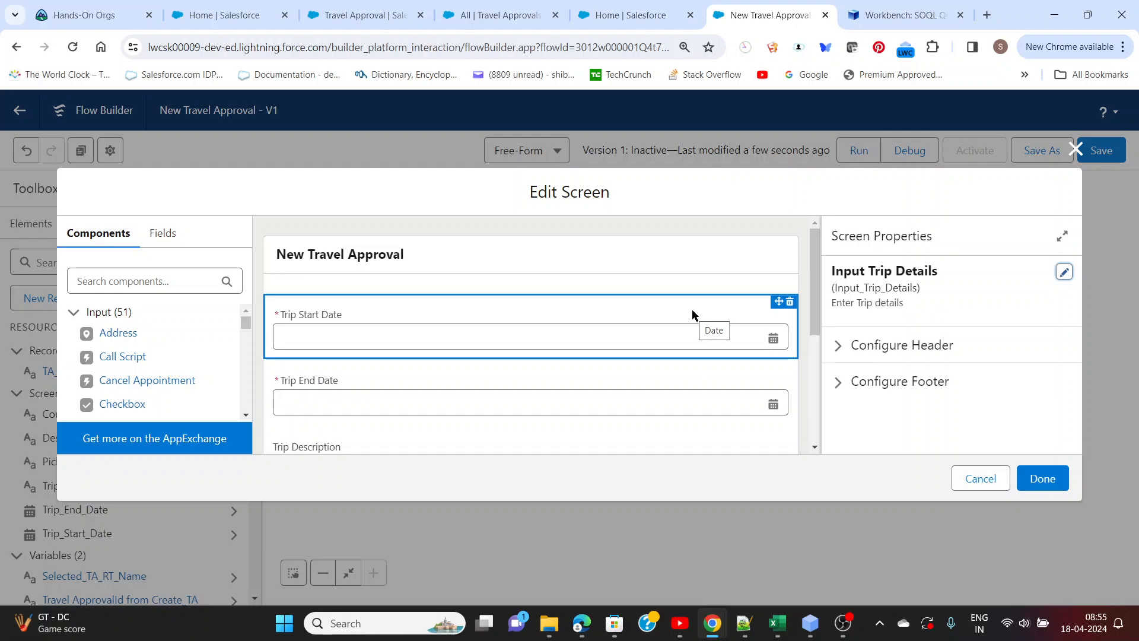
pyautogui.scroll(-4, 691, 326)
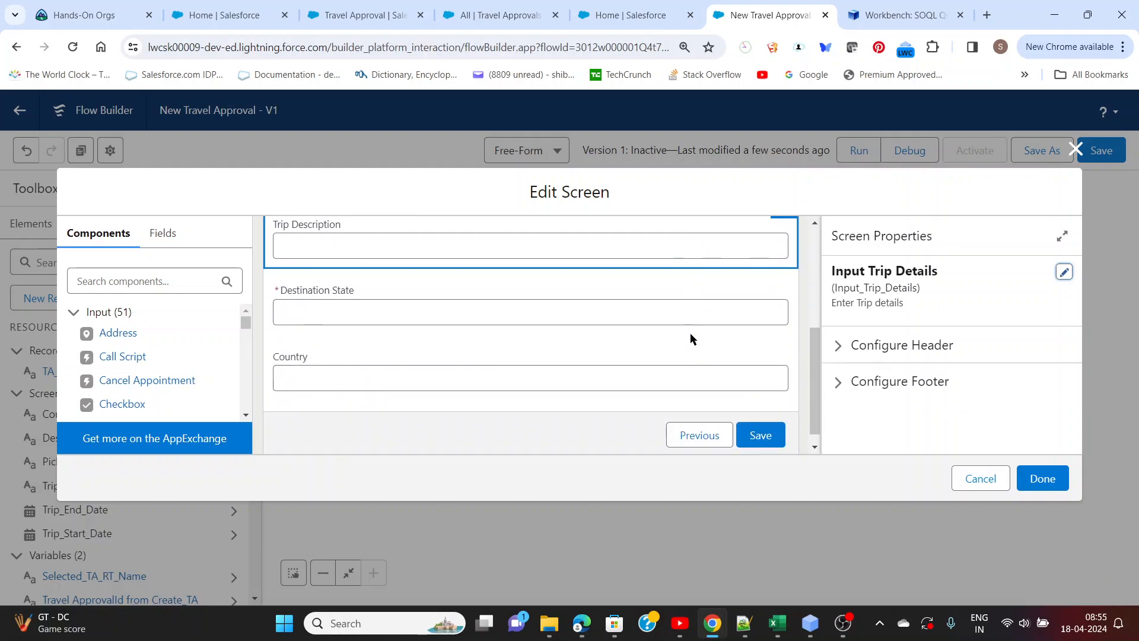
pyautogui.scroll(3, 696, 338)
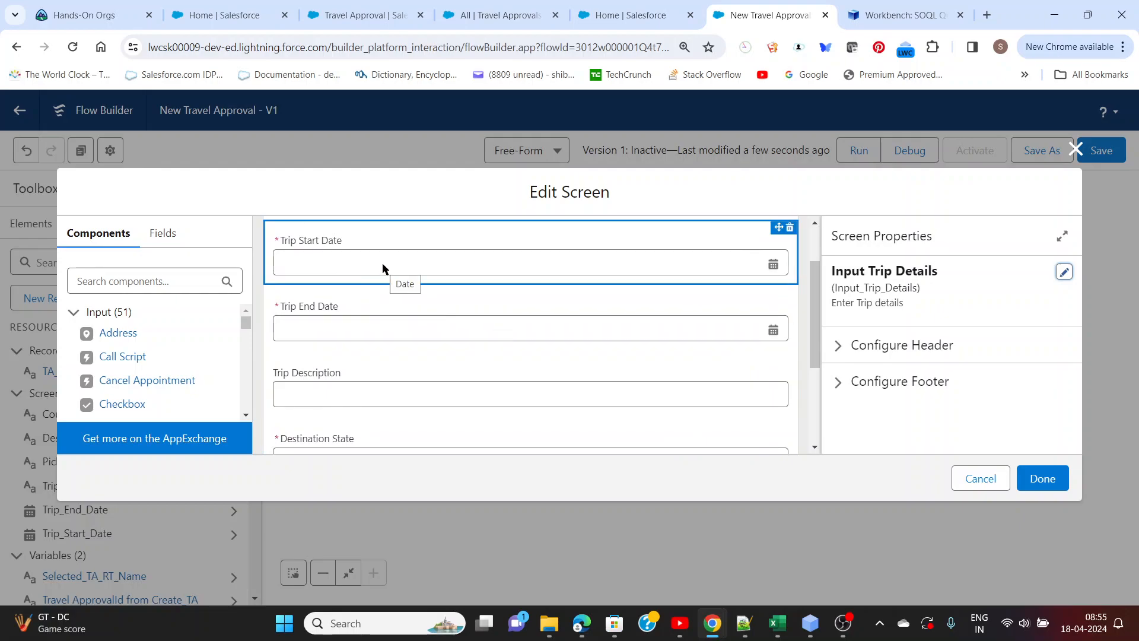
pyautogui.scroll(-3, 363, 337)
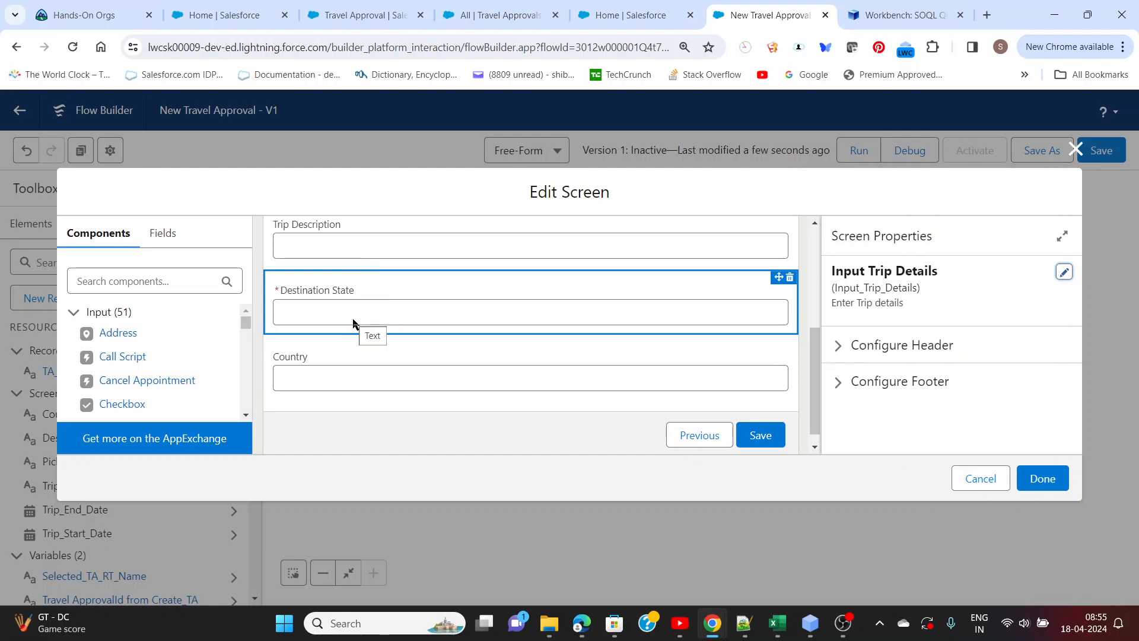
pyautogui.scroll(4, 354, 368)
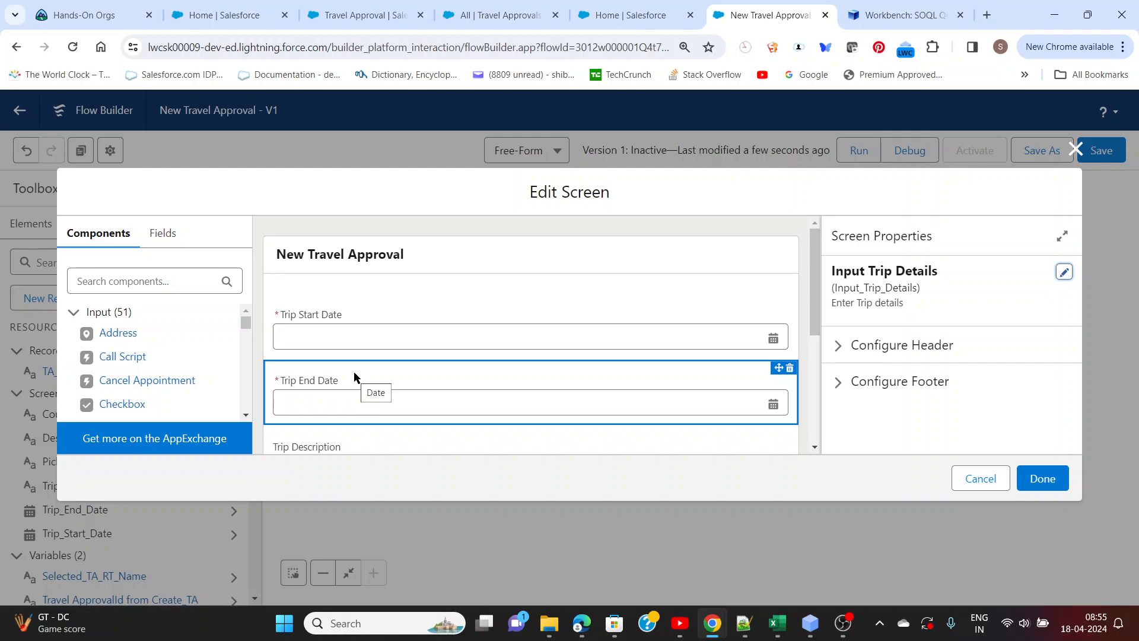
pyautogui.hotkey('alt', 'Tab')
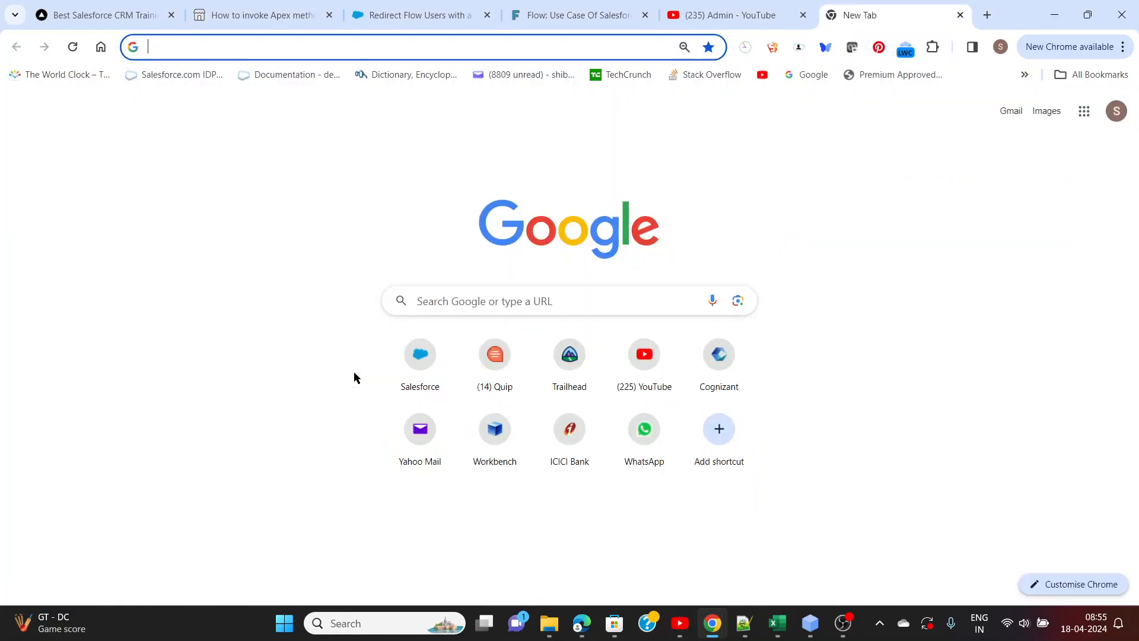
pyautogui.hotkey('alt', 'Tab')
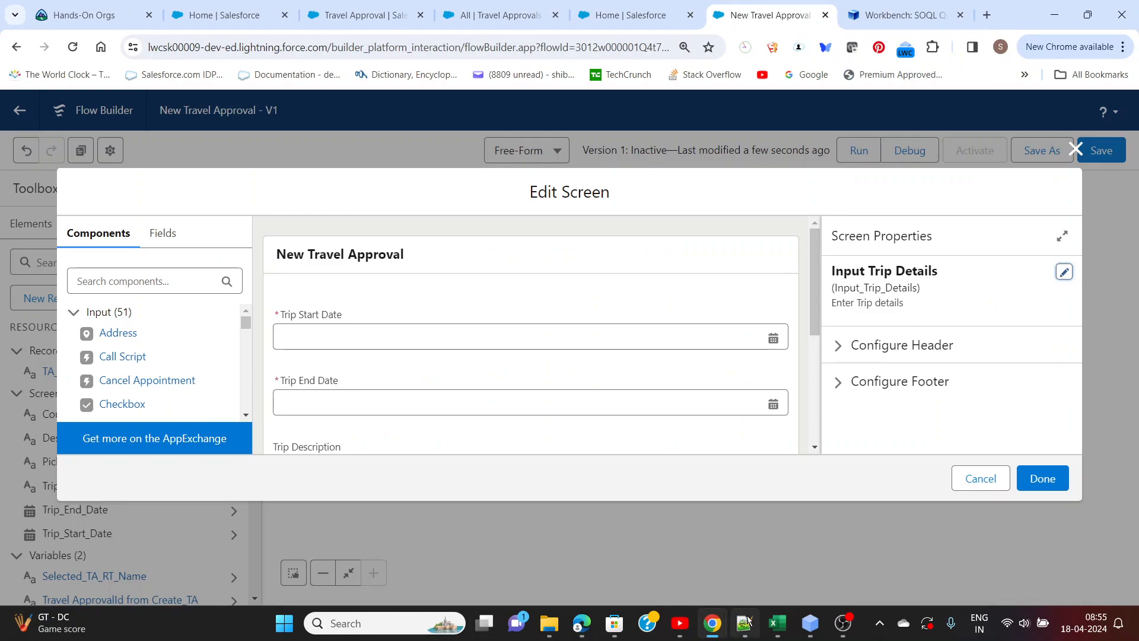
# Switch to the Rough_New_Sep04.txt notes in Notepad++ and examine the Domestic and International values listed for the Activity picklist
pyautogui.moveTo(744, 623)
pyautogui.click(741, 542)
pyautogui.scroll(4, 192, 351)
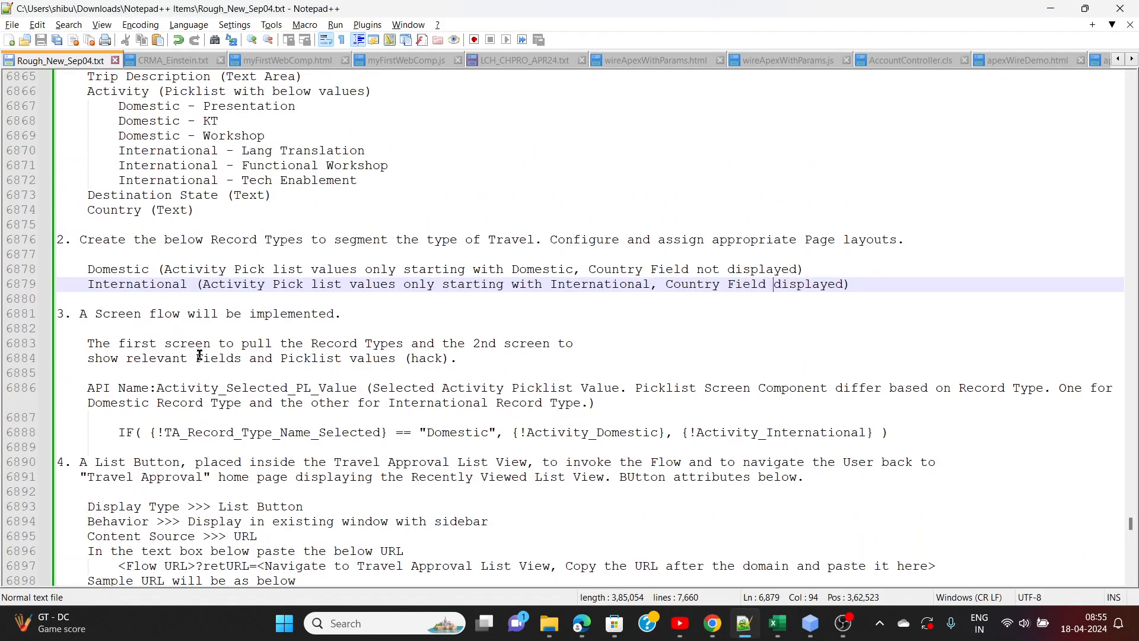
pyautogui.moveTo(119, 195); pyautogui.dragTo(267, 226)
pyautogui.moveTo(118, 240); pyautogui.dragTo(383, 286)
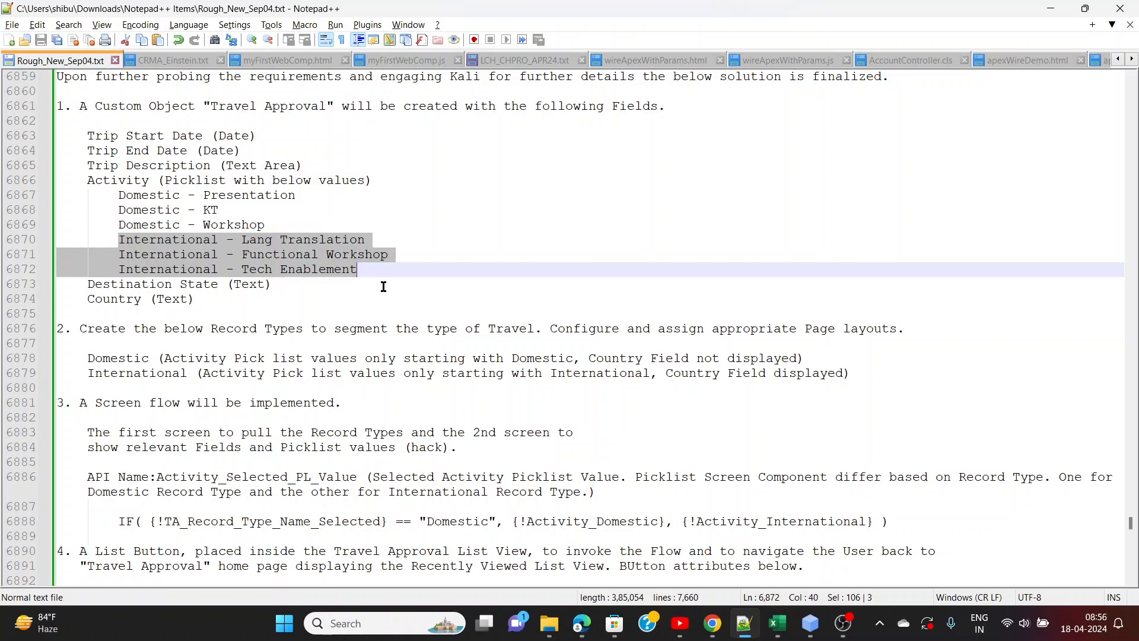
# Switch back to the Flow Builder and add a Picklist component between Trip End Date and Trip Description on the Input Trip Details screen
pyautogui.hotkey('alt', 'Tab')
pyautogui.scroll(-5, 383, 286)
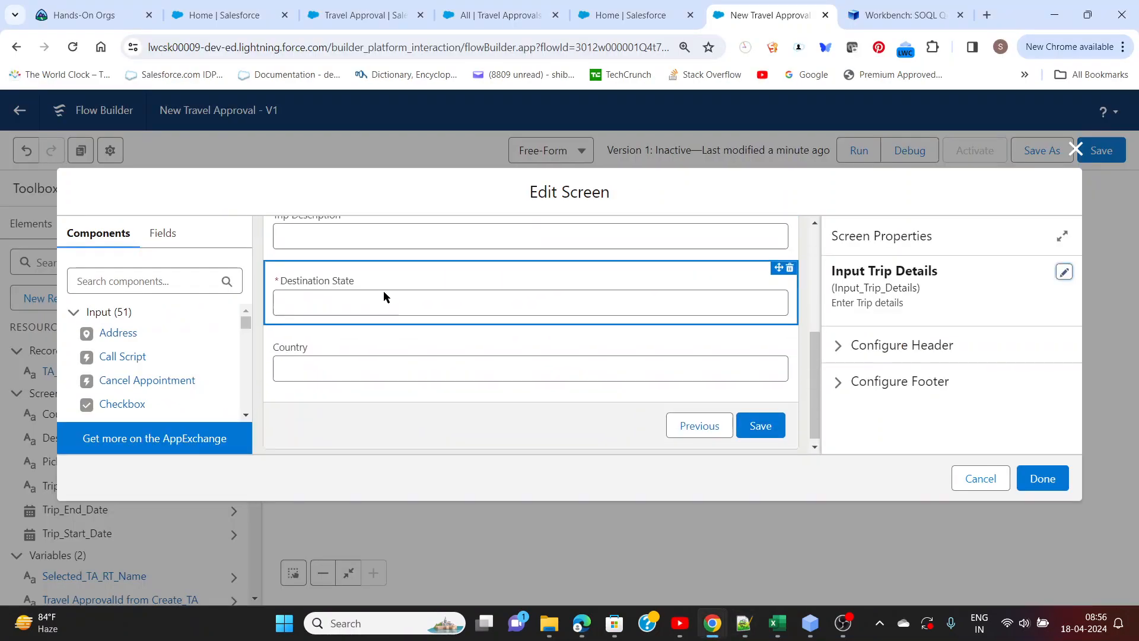
pyautogui.scroll(3, 385, 294)
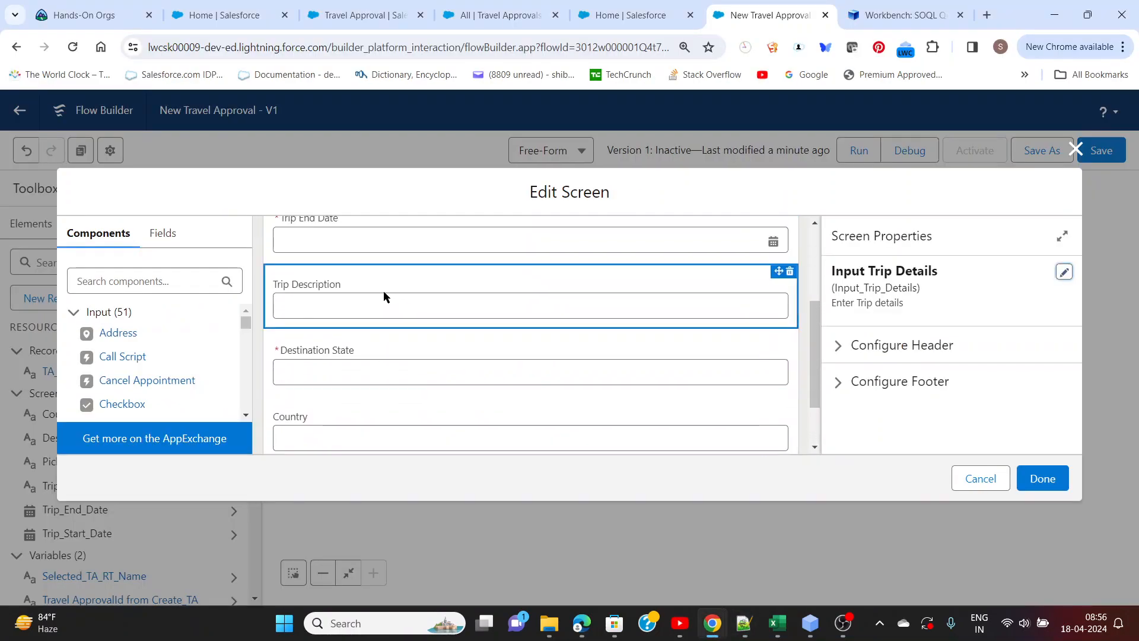
pyautogui.click(168, 283)
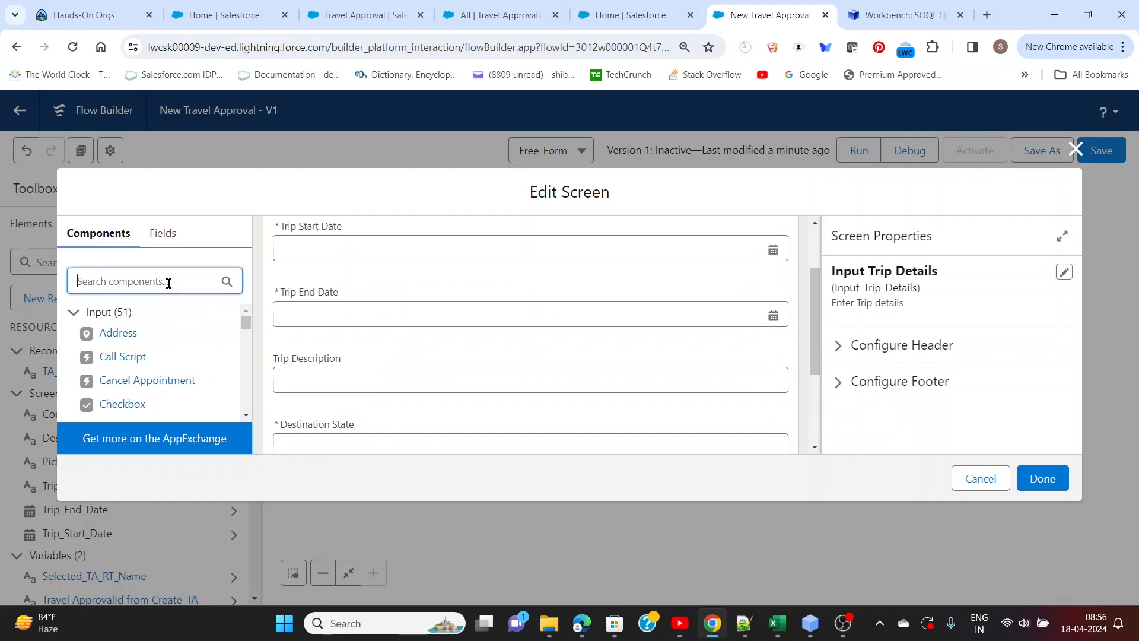
pyautogui.write('Pick')
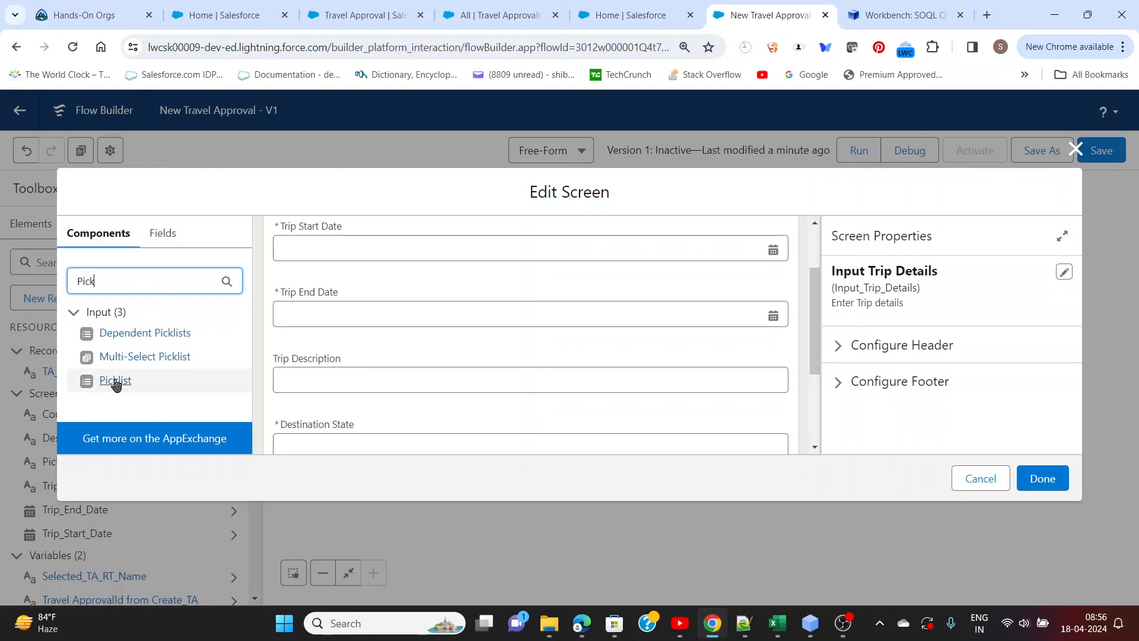
pyautogui.moveTo(116, 384); pyautogui.dragTo(392, 342)
# Label the new picklist Activity and set its API name to Activity_Domestic
pyautogui.click(894, 296)
pyautogui.write('A')
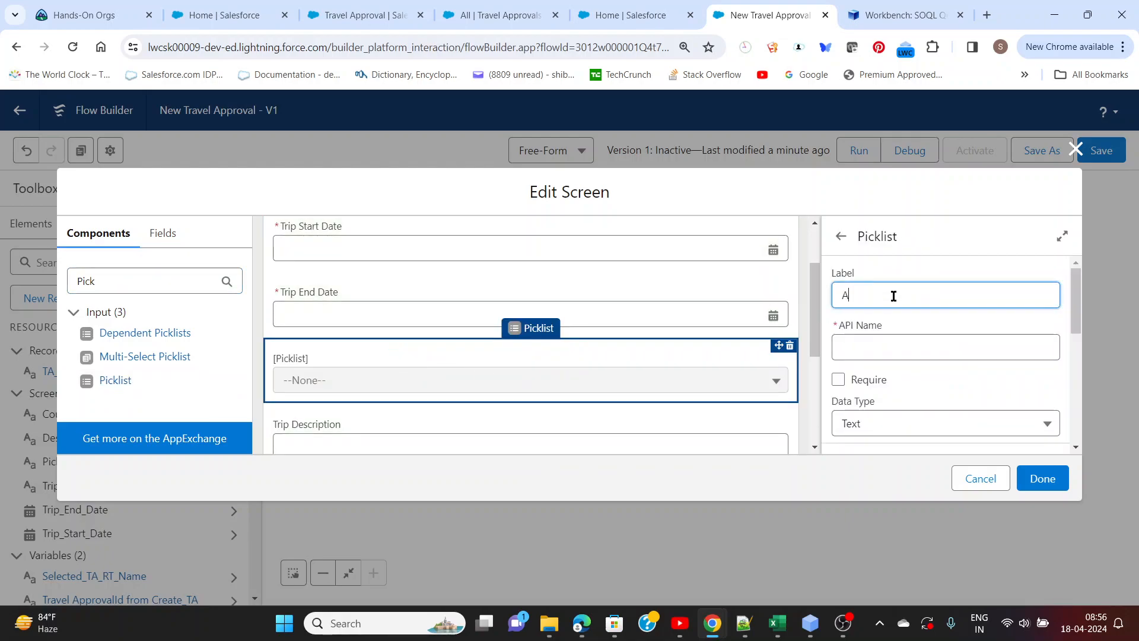
pyautogui.write('ctivity')
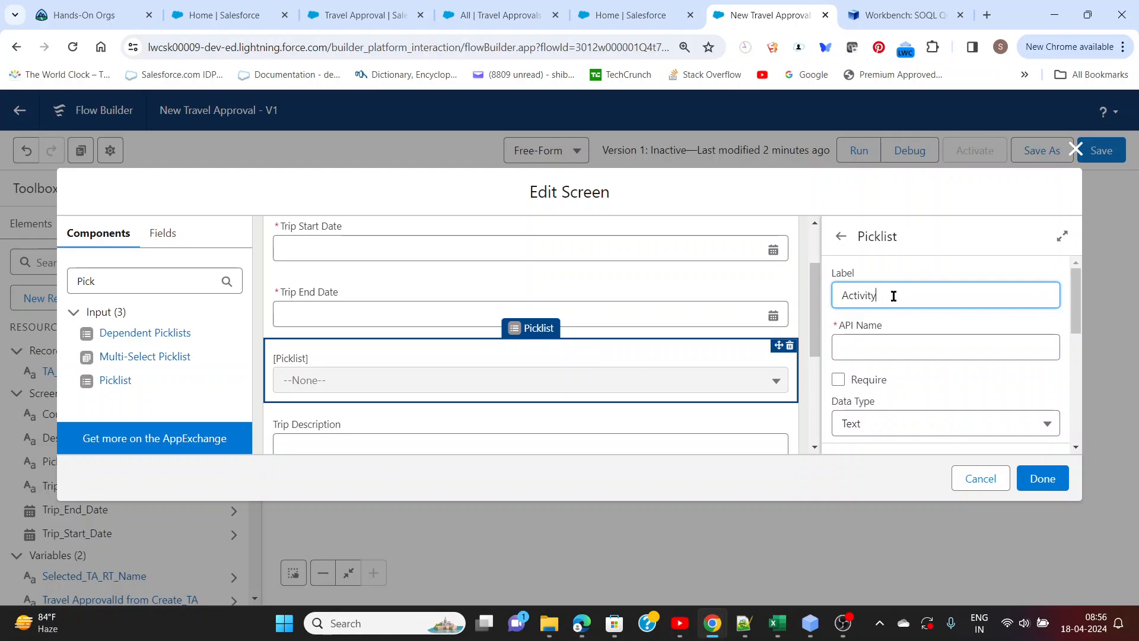
pyautogui.click(891, 346)
pyautogui.write('_')
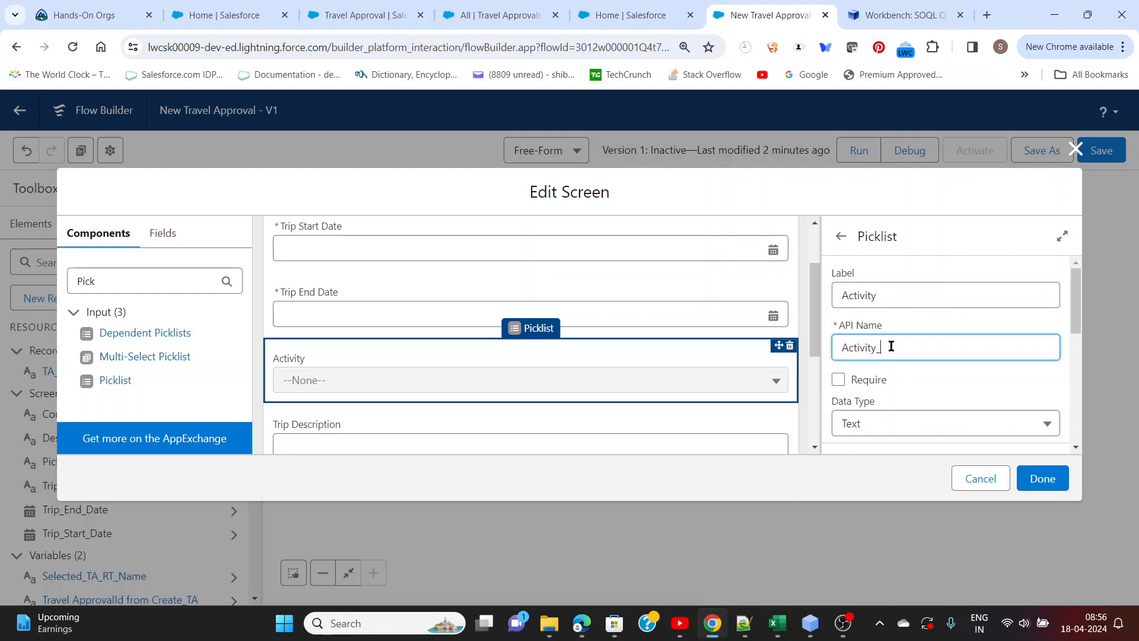
pyautogui.write('Domestic')
pyautogui.click(916, 387)
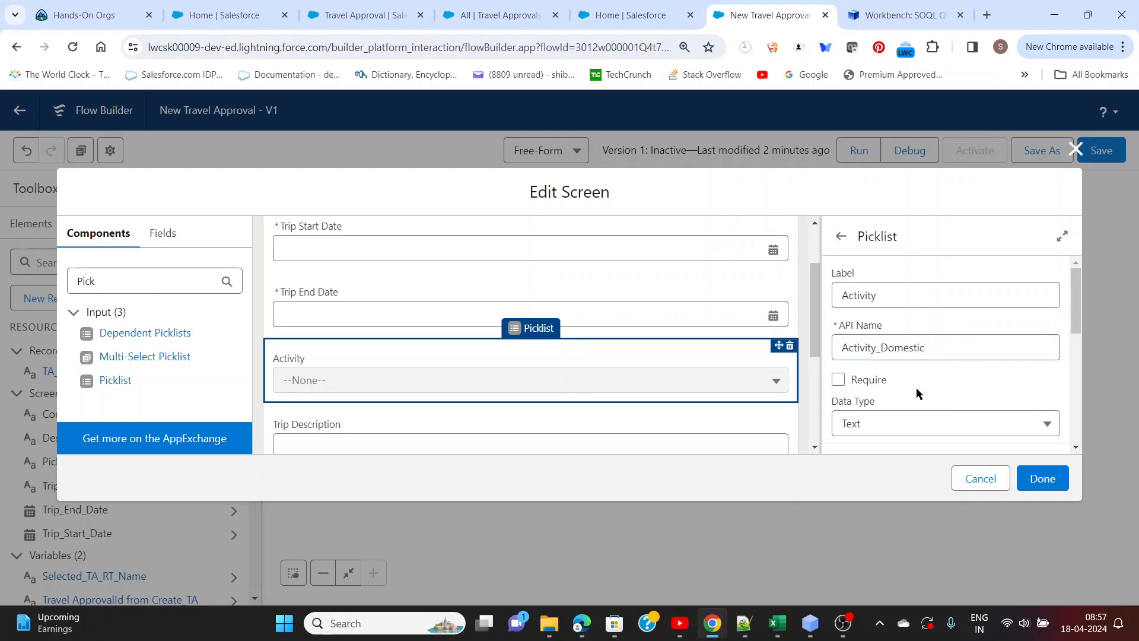
# Copy the value Domestic - Presentation from the Notepad++ notes and return to the choice settings of the Activity picklist in Flow Builder
pyautogui.scroll(-1, 916, 387)
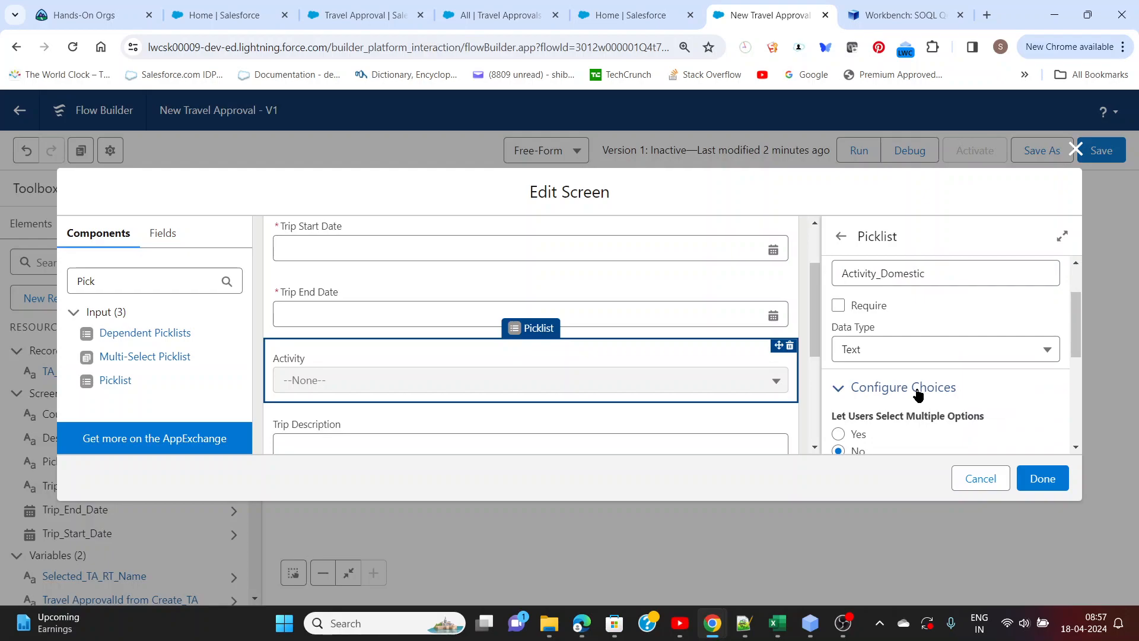
pyautogui.scroll(-2, 918, 396)
pyautogui.scroll(-1, 911, 382)
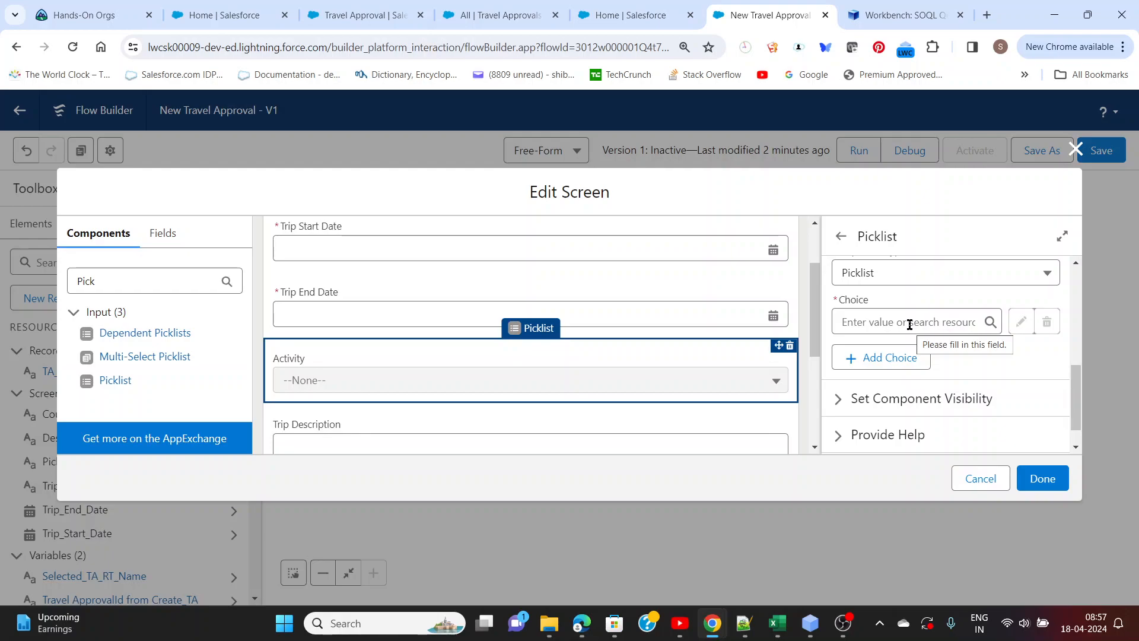
pyautogui.hotkey('alt', 'Tab')
pyautogui.click(302, 242)
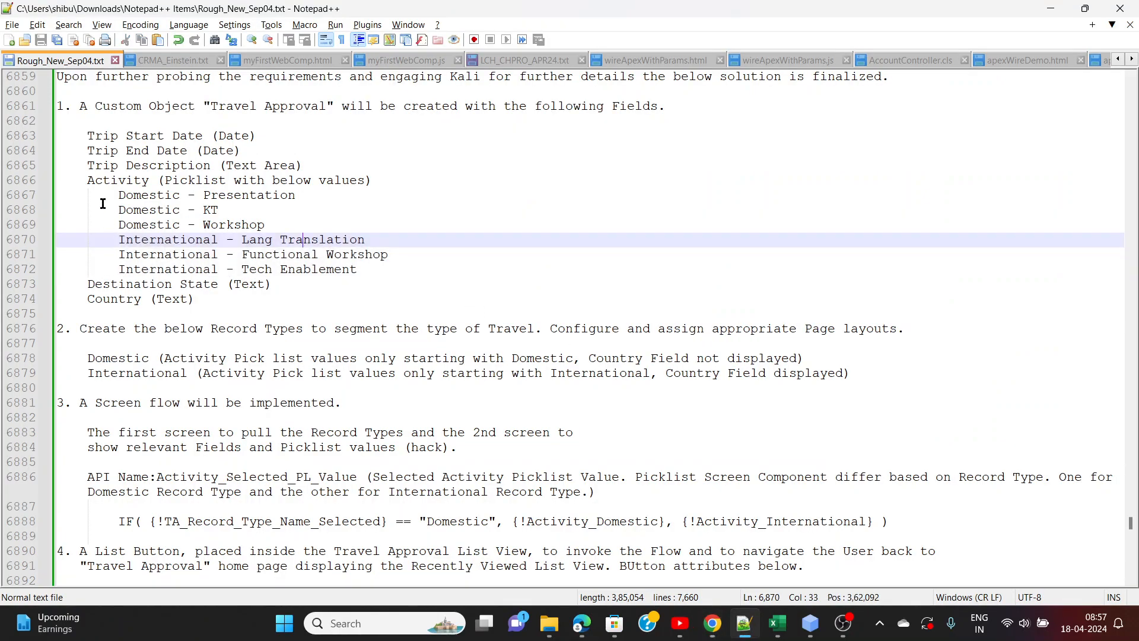
pyautogui.moveTo(118, 197); pyautogui.dragTo(302, 200)
pyautogui.hotkey('ctrl', 'c')
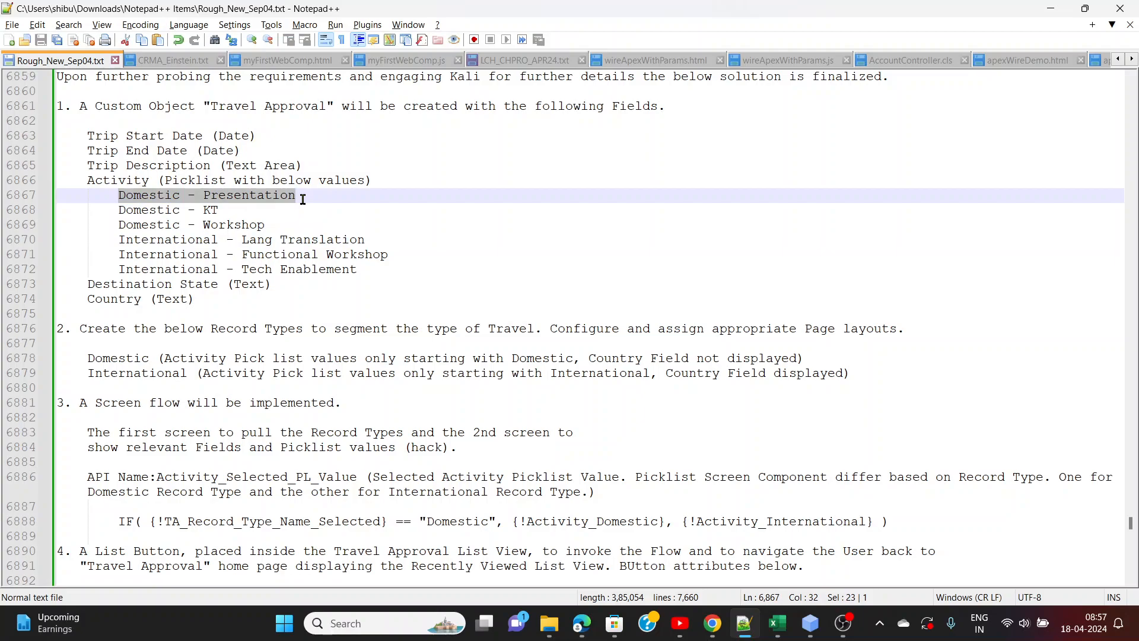
pyautogui.hotkey('alt', 'Tab')
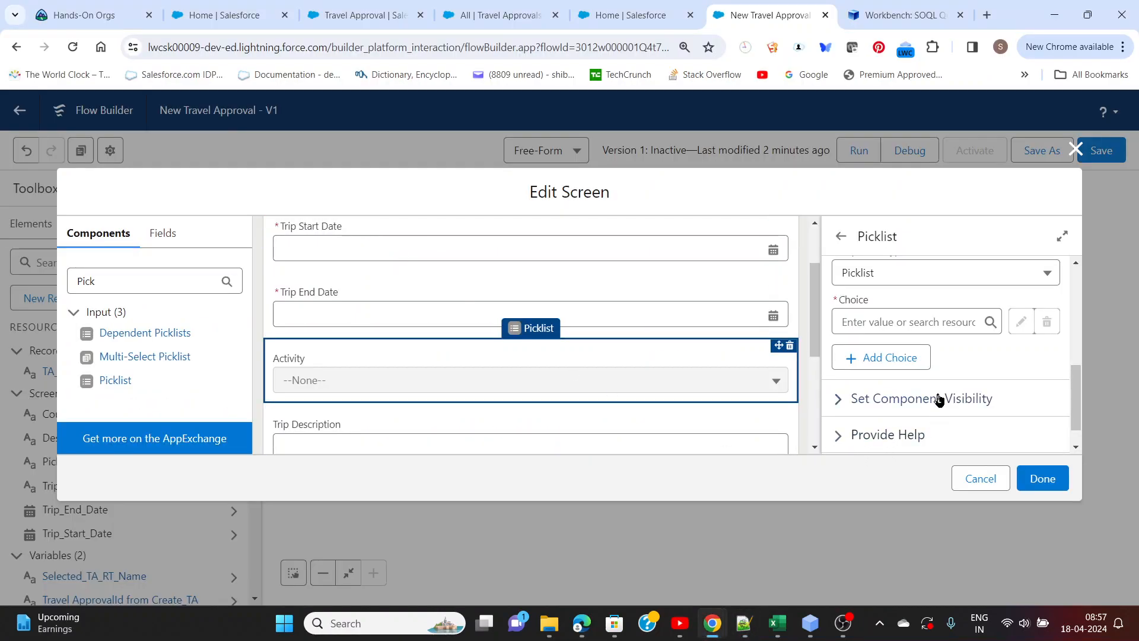
pyautogui.click(942, 323)
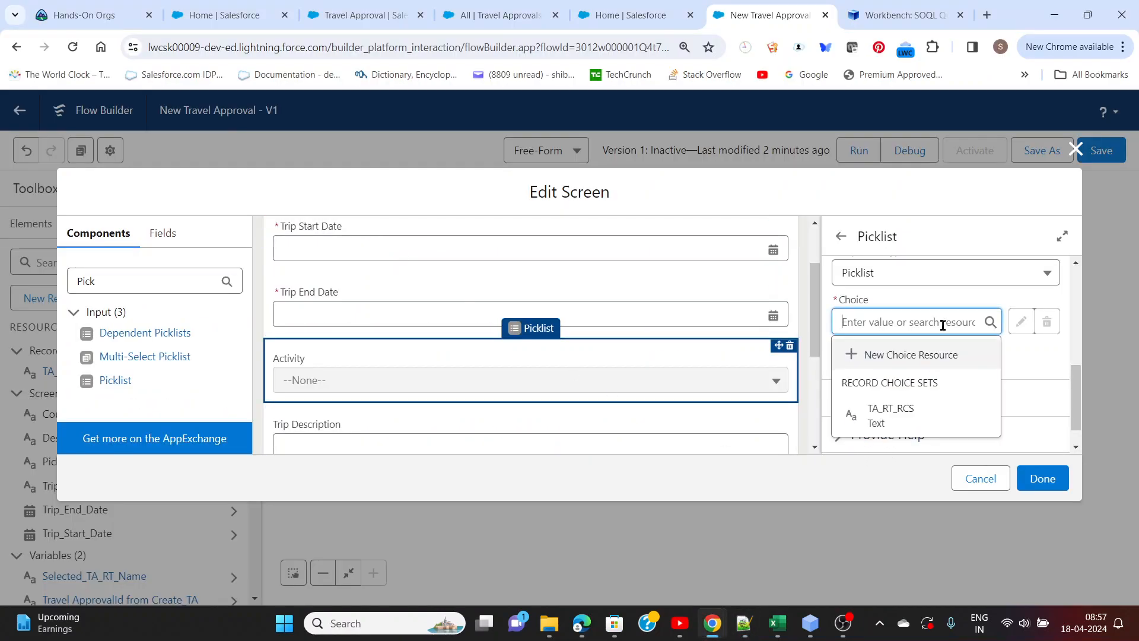
pyautogui.click(934, 356)
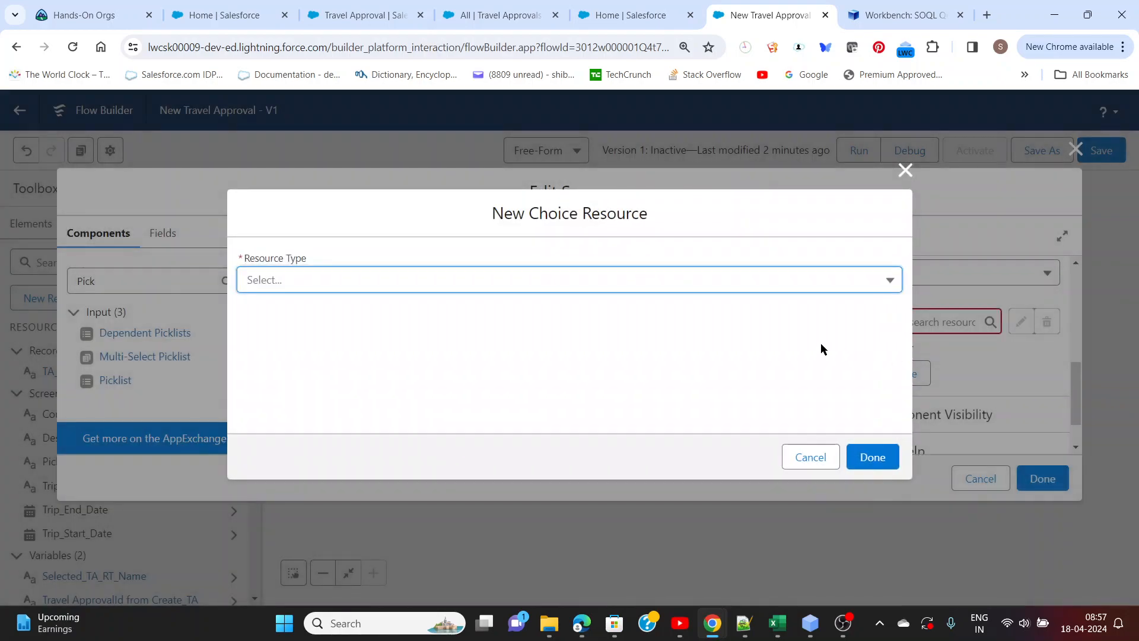
pyautogui.click(714, 287)
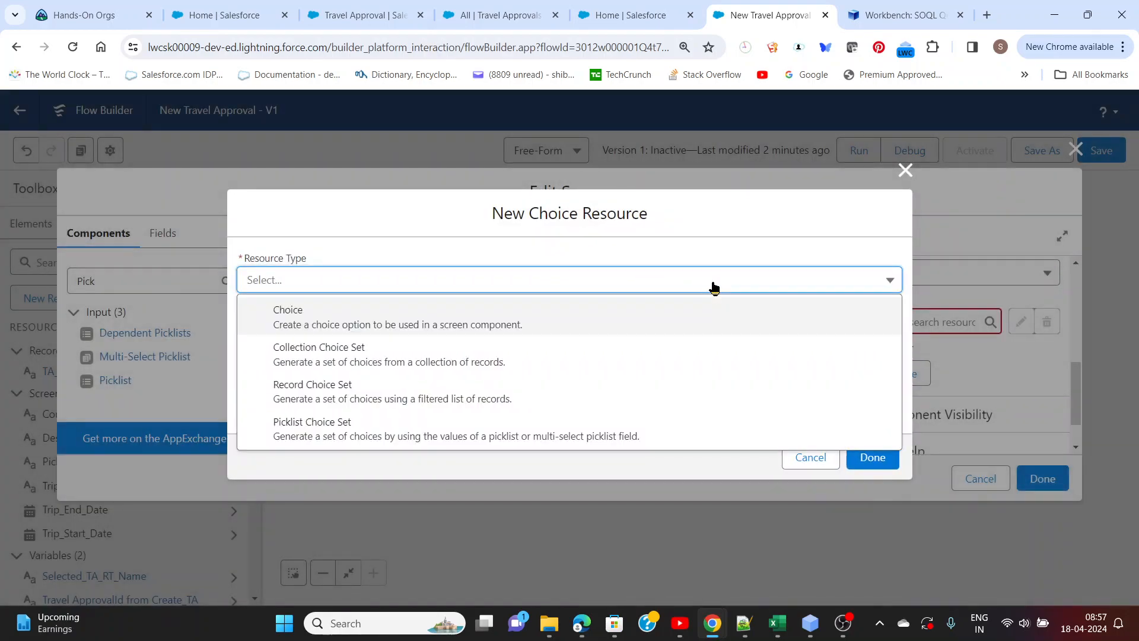
pyautogui.click(502, 316)
pyautogui.click(403, 291)
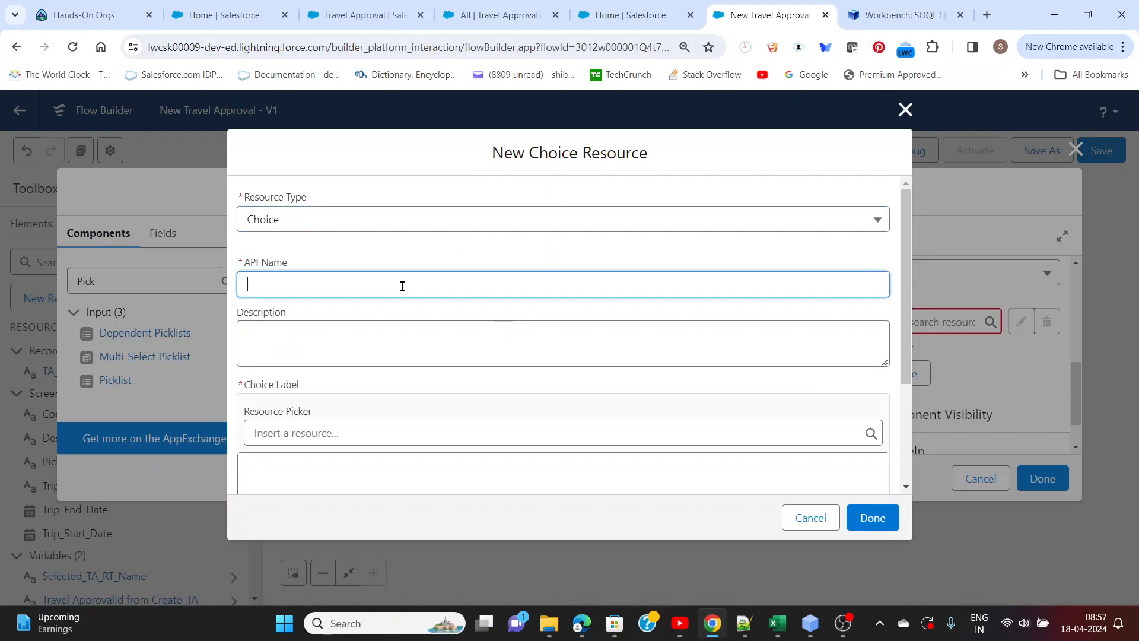
pyautogui.click(807, 524)
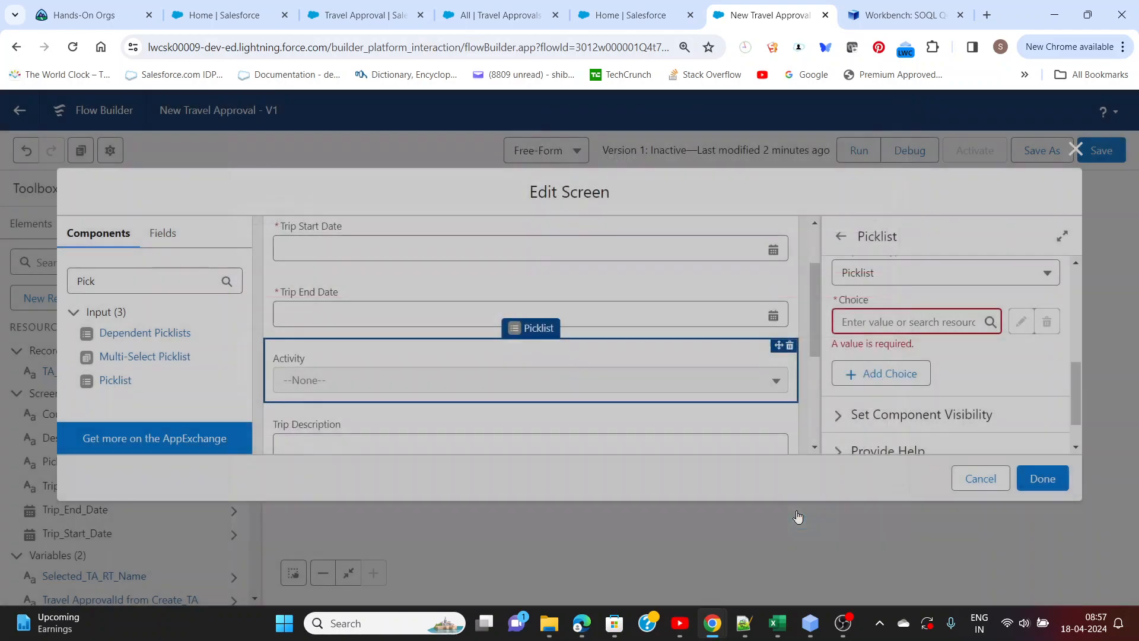
# Create Domestic - Presentation from the copied text as the first choice of the Activity picklist
pyautogui.click(916, 322)
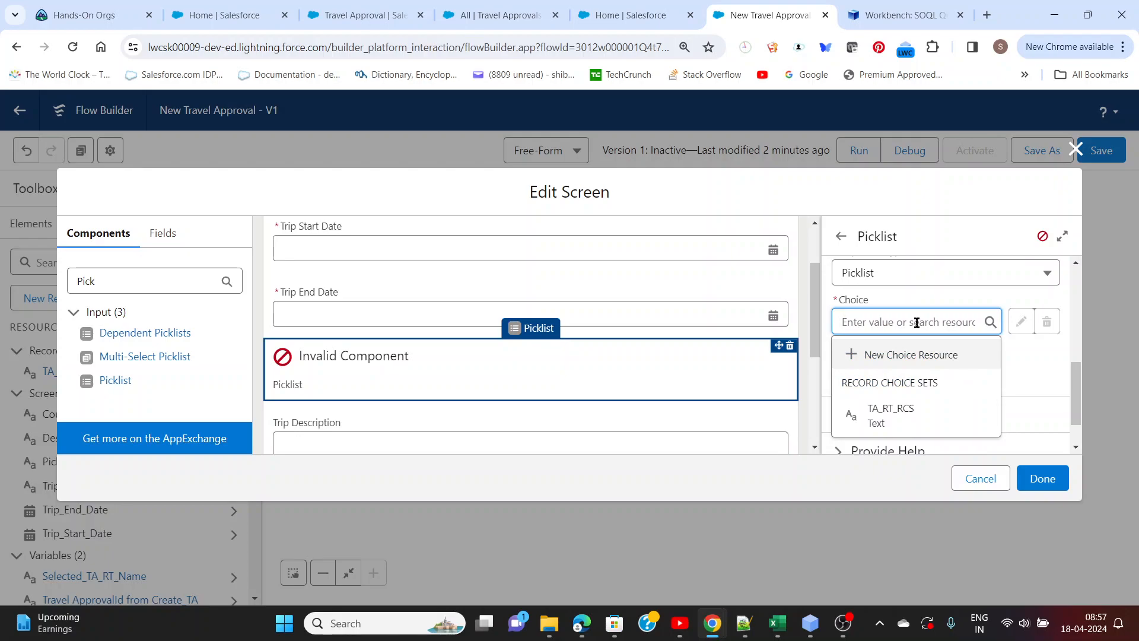
pyautogui.hotkey('ctrl', 'v')
pyautogui.click(913, 356)
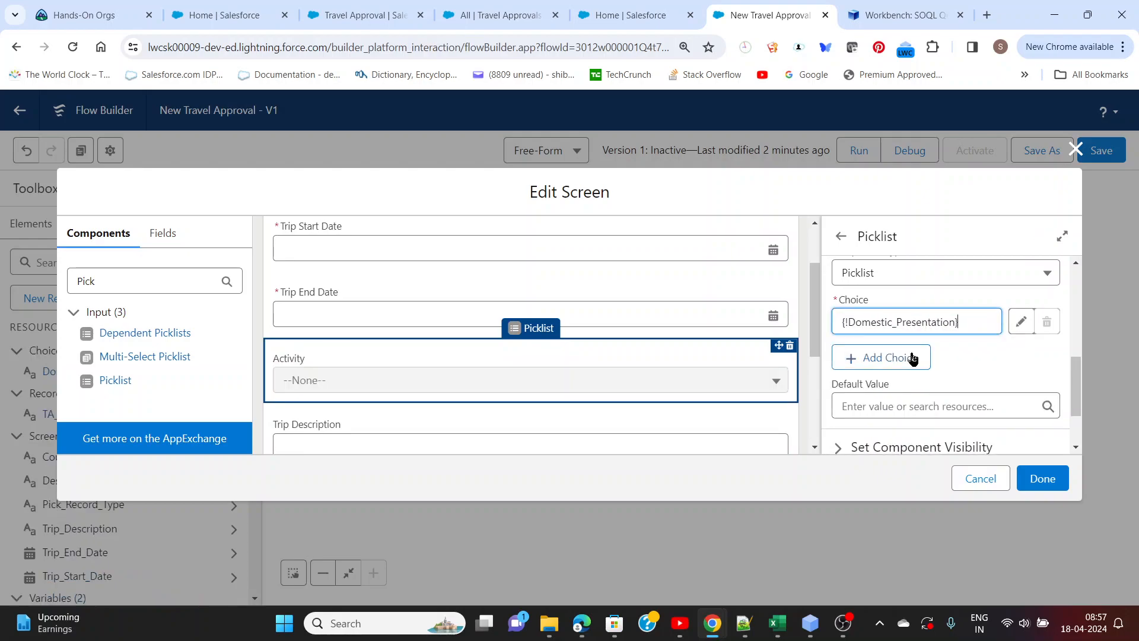
# Copy Domestic - KT from the Notepad++ notes and create it as the second choice of the Activity picklist in Flow Builder
pyautogui.hotkey('alt', 'Tab')
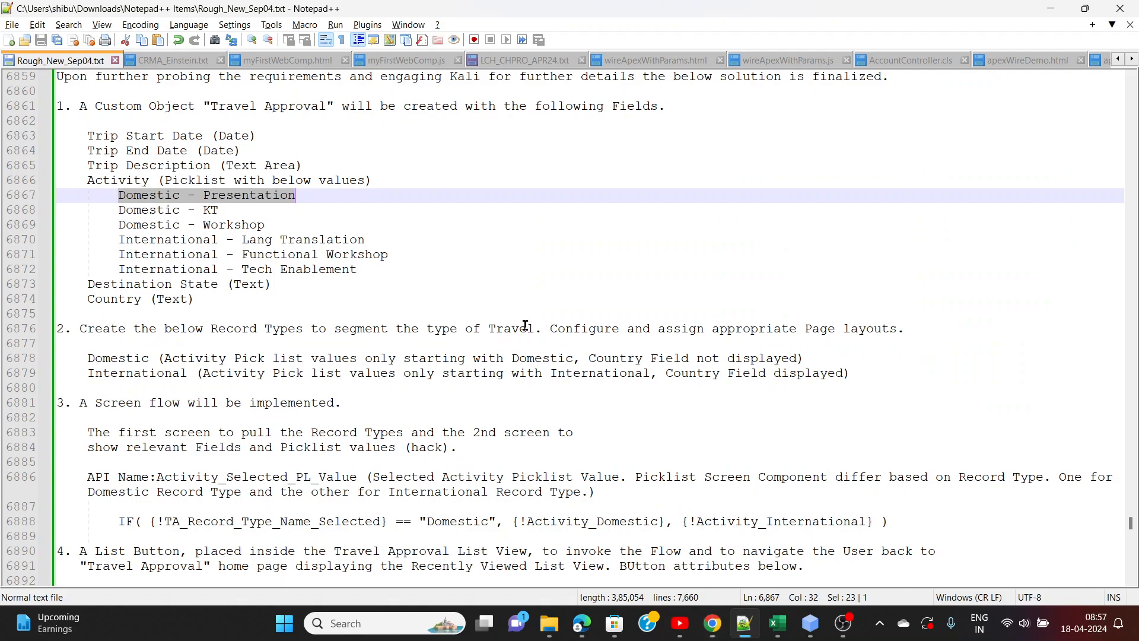
pyautogui.moveTo(219, 210); pyautogui.dragTo(121, 212)
pyautogui.hotkey('ctrl', 'c')
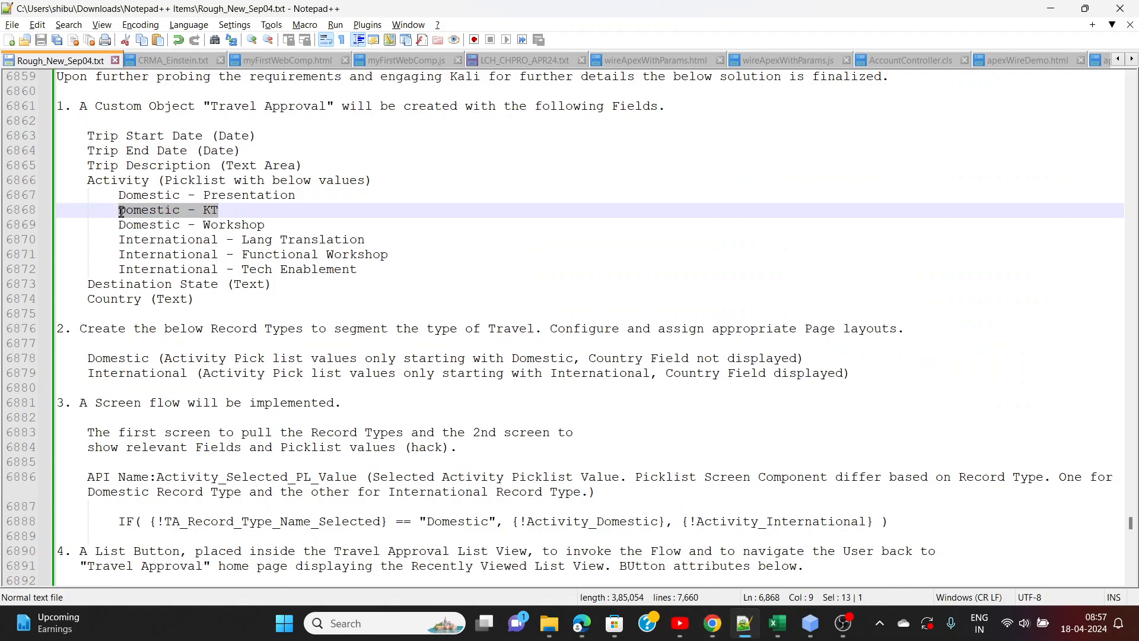
pyautogui.hotkey('alt', 'Tab')
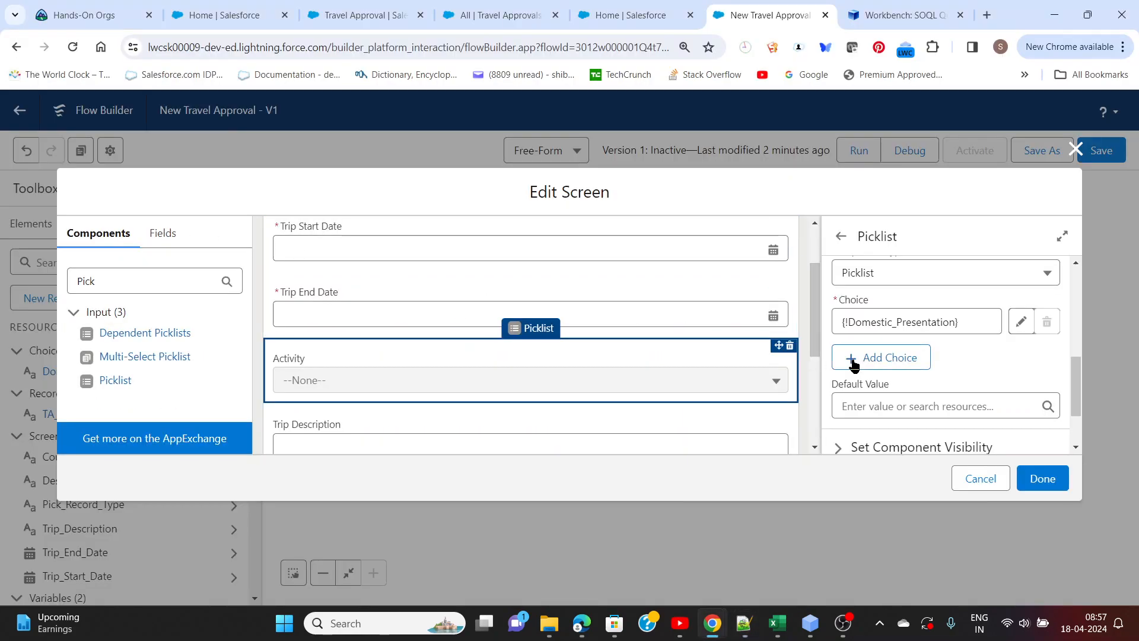
pyautogui.click(861, 361)
pyautogui.click(862, 375)
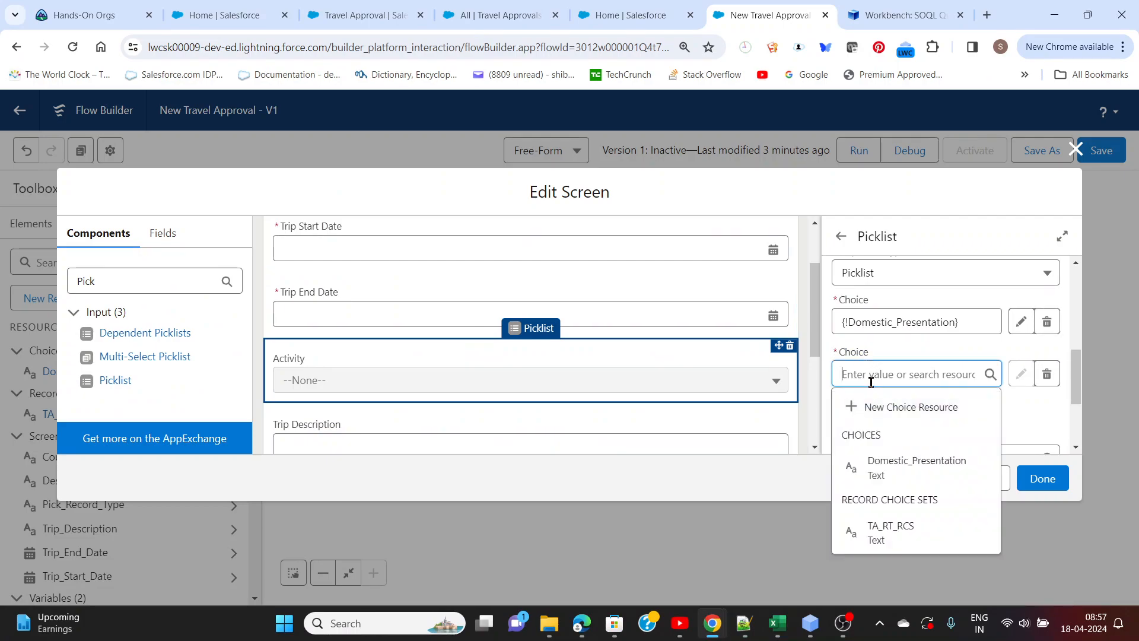
pyautogui.hotkey('ctrl', 'v')
pyautogui.click(892, 414)
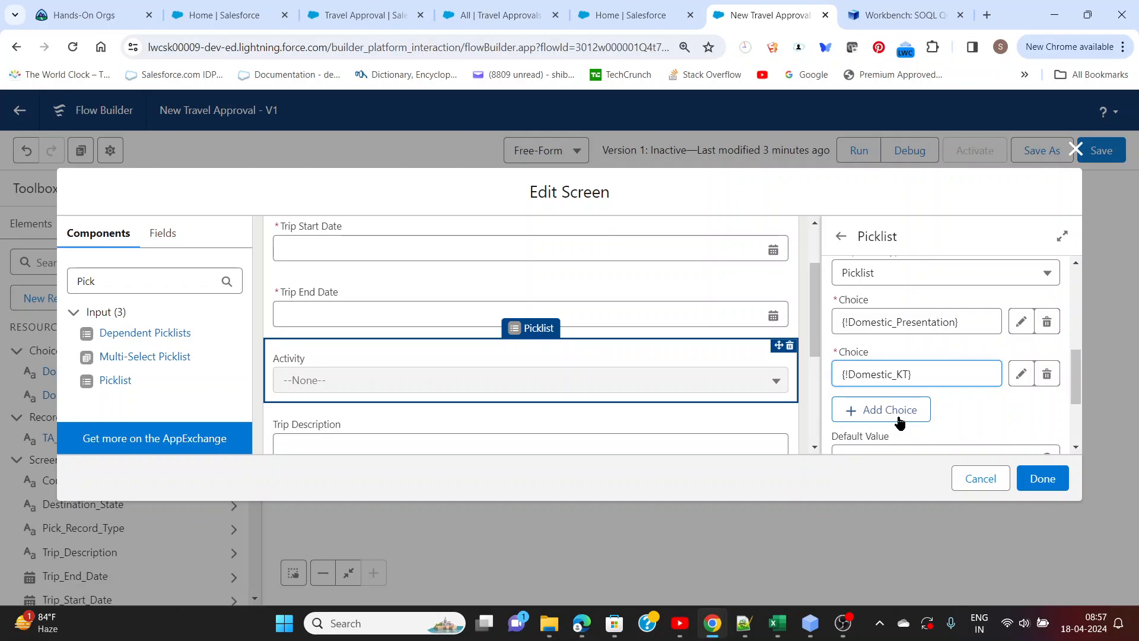
# Copy Domestic - Workshop from the Notepad++ notes and create it as the third choice of the Activity picklist in Flow Builder
pyautogui.hotkey('alt', 'Tab')
pyautogui.moveTo(268, 225); pyautogui.dragTo(118, 228)
pyautogui.hotkey('ctrl', 'c')
pyautogui.hotkey('alt', 'Tab')
pyautogui.click(911, 411)
pyautogui.click(903, 425)
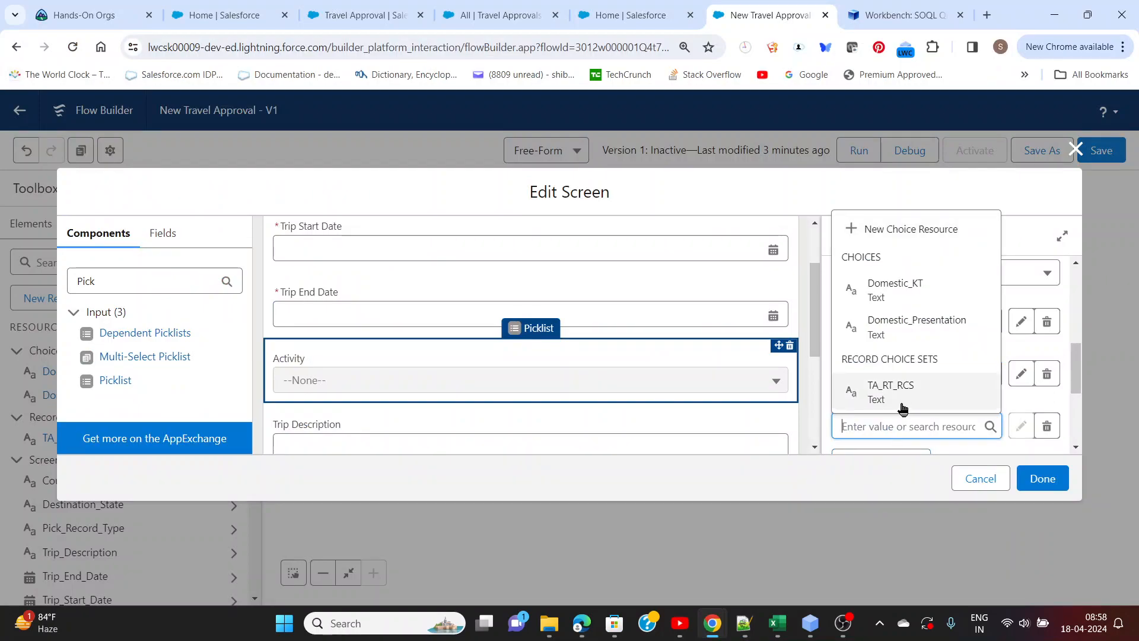
pyautogui.hotkey('ctrl', 'v')
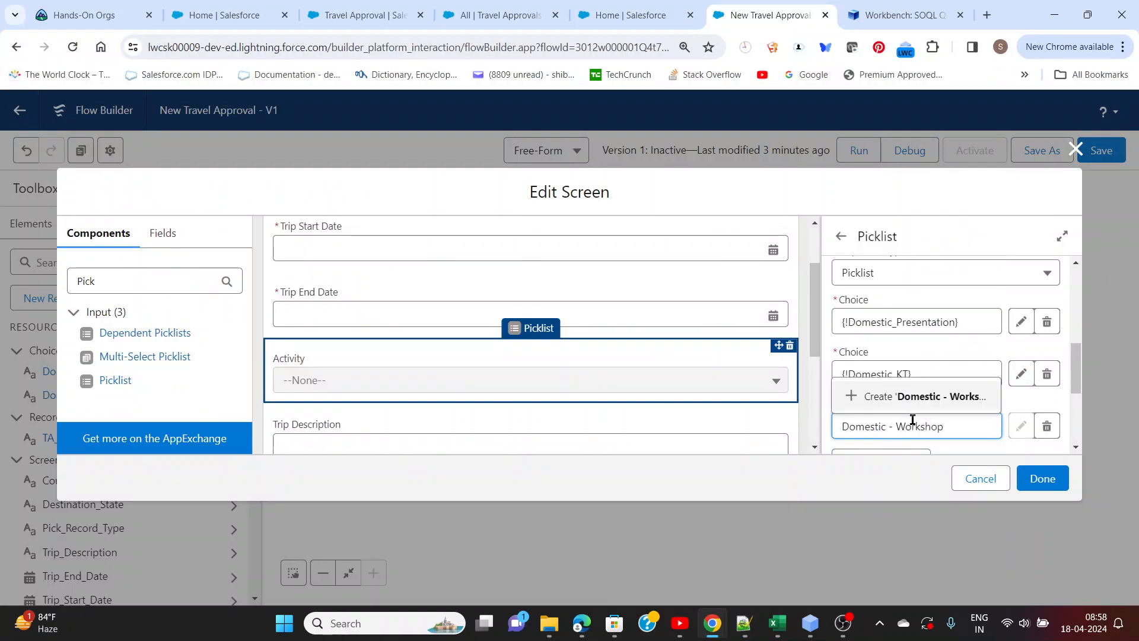
pyautogui.click(917, 396)
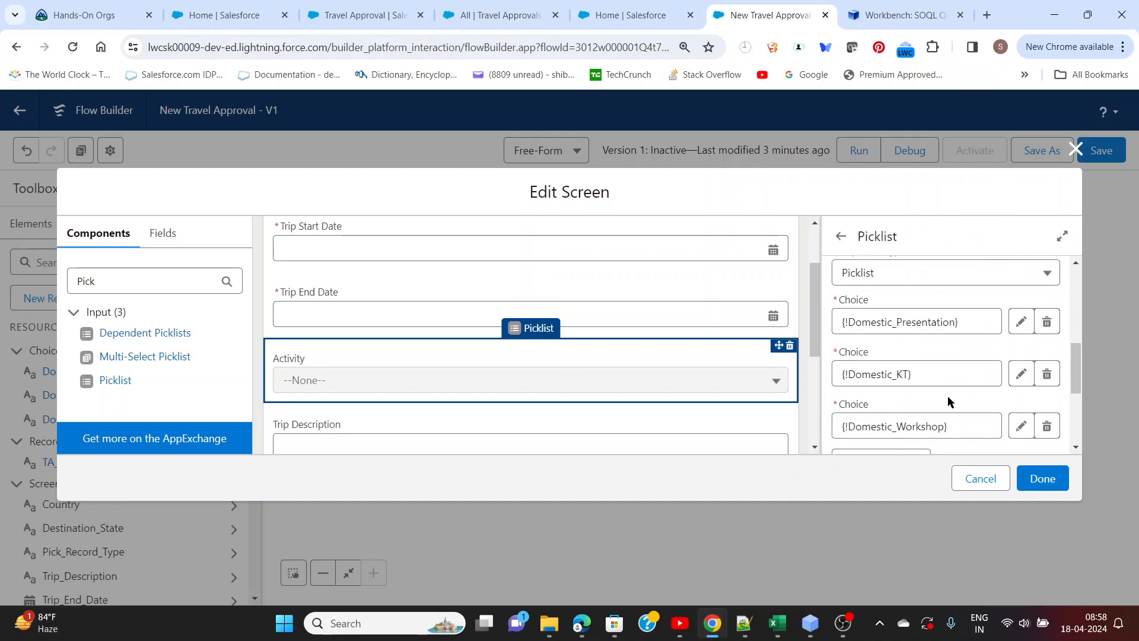
# Set the component visibility of the domestic Activity picklist to All Conditions Are Met (AND)
pyautogui.scroll(-3, 949, 396)
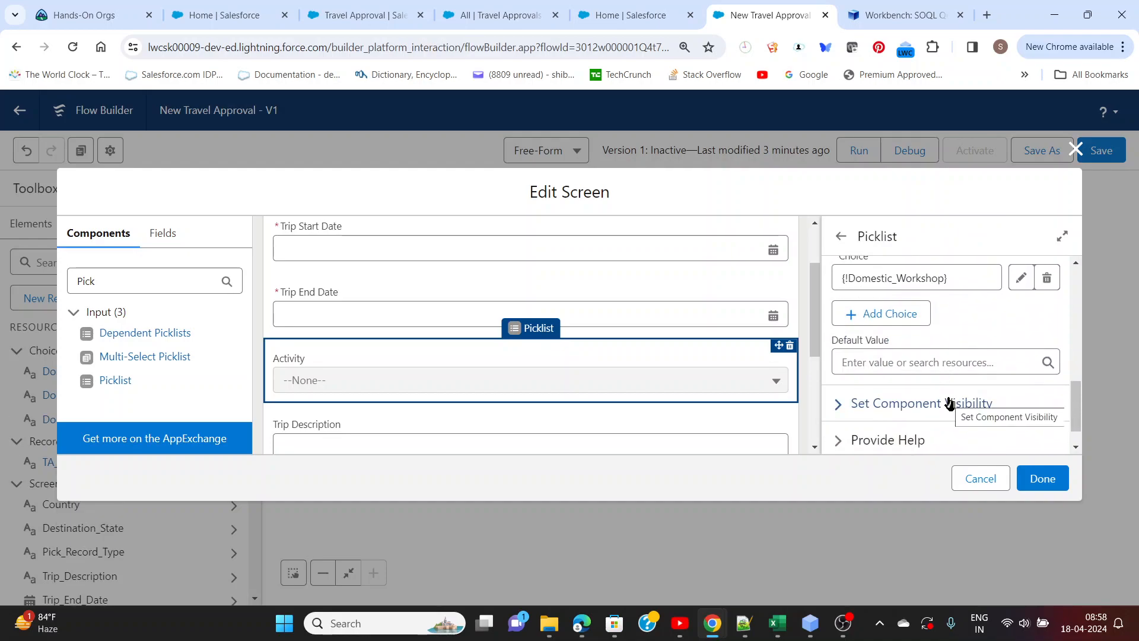
pyautogui.scroll(-1, 948, 402)
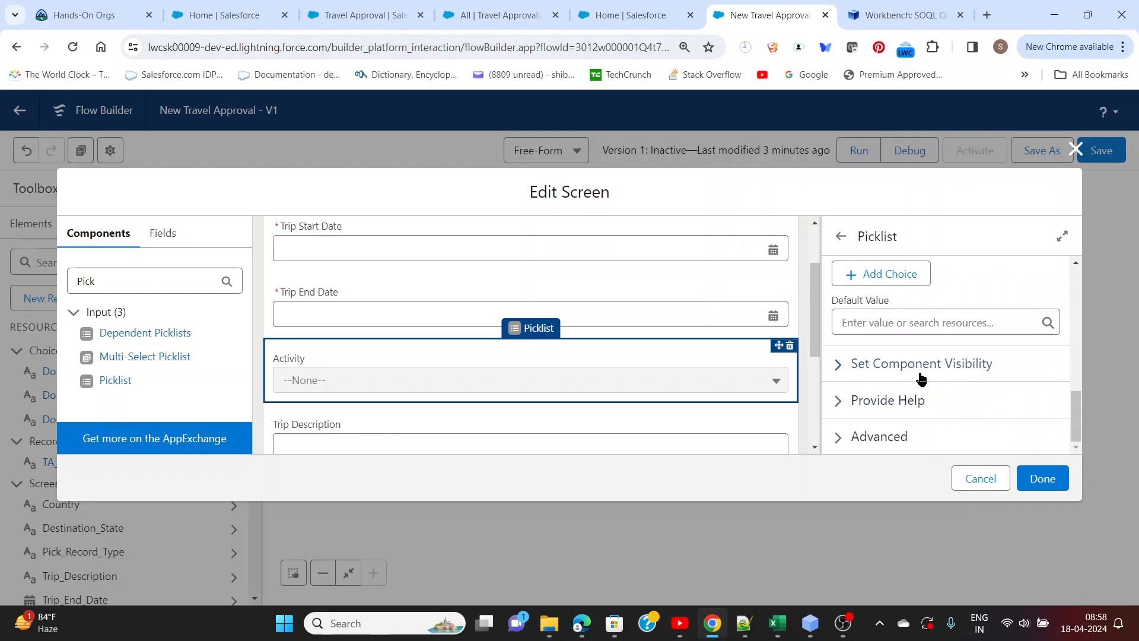
pyautogui.click(841, 365)
pyautogui.scroll(-1, 839, 376)
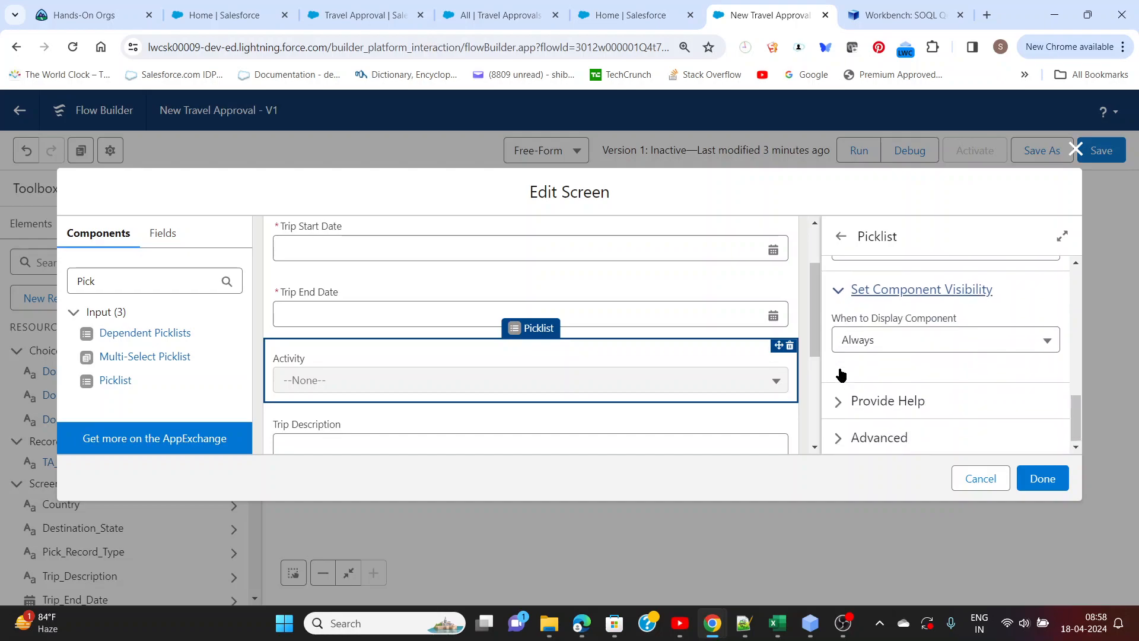
pyautogui.click(873, 350)
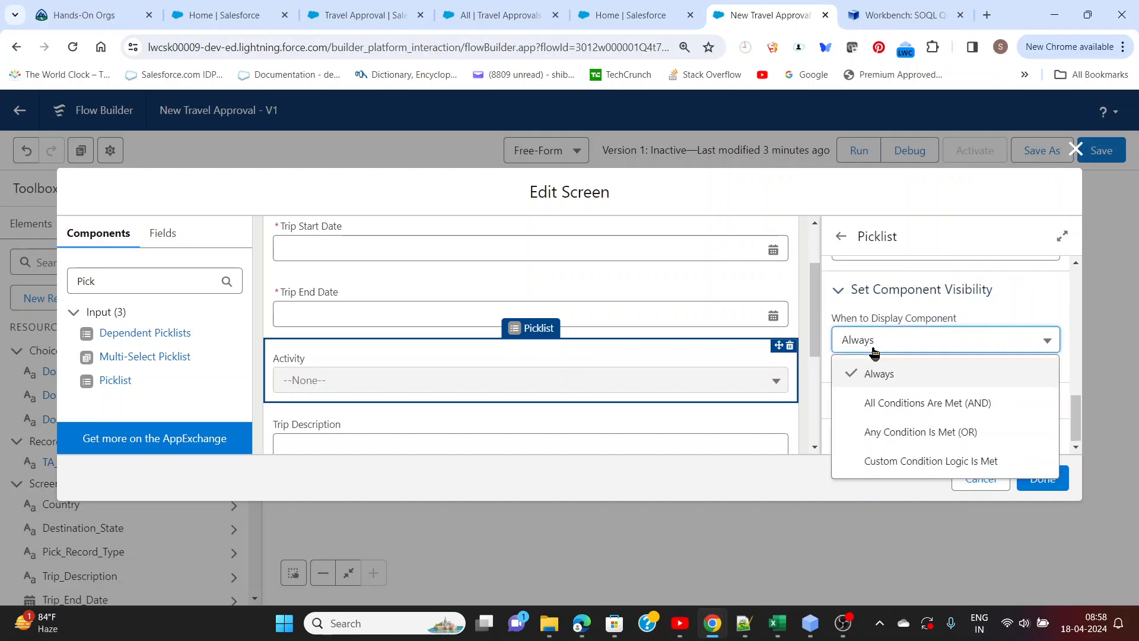
pyautogui.click(890, 403)
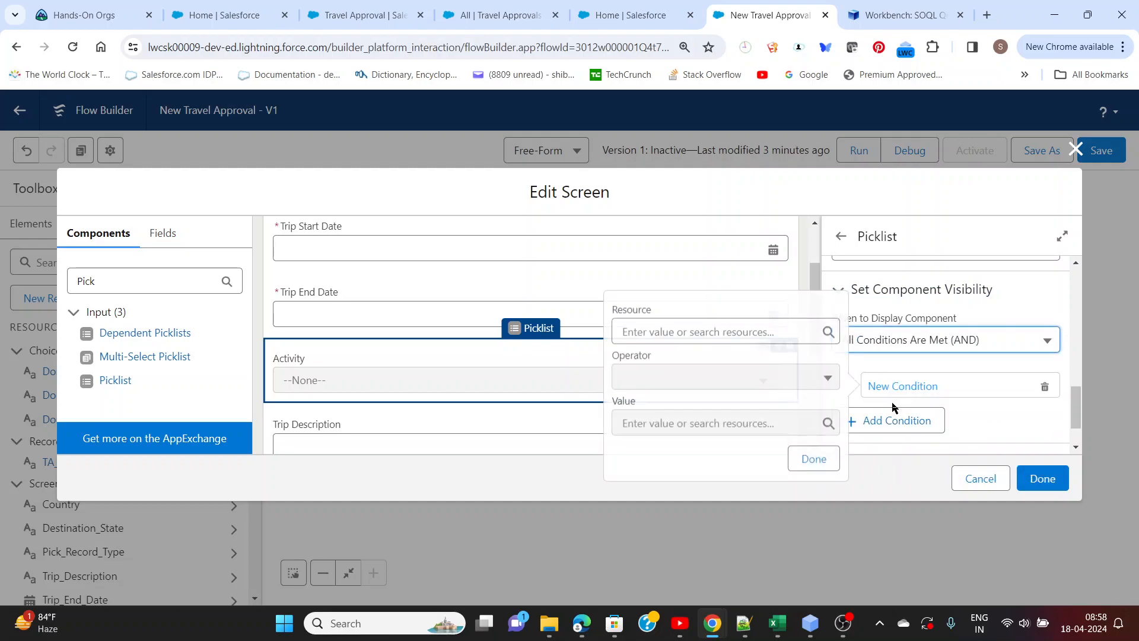
# Define the domestic Activity picklist's visibility condition as Selected_TA_RT_Name Equals Domestic
pyautogui.click(678, 330)
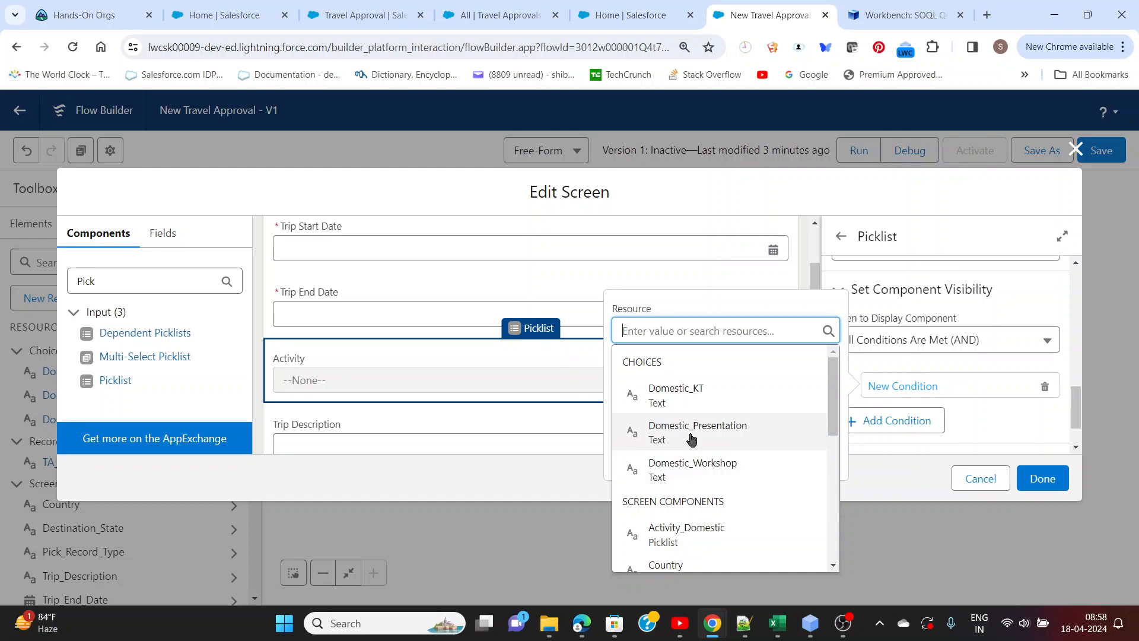
pyautogui.scroll(-5, 691, 438)
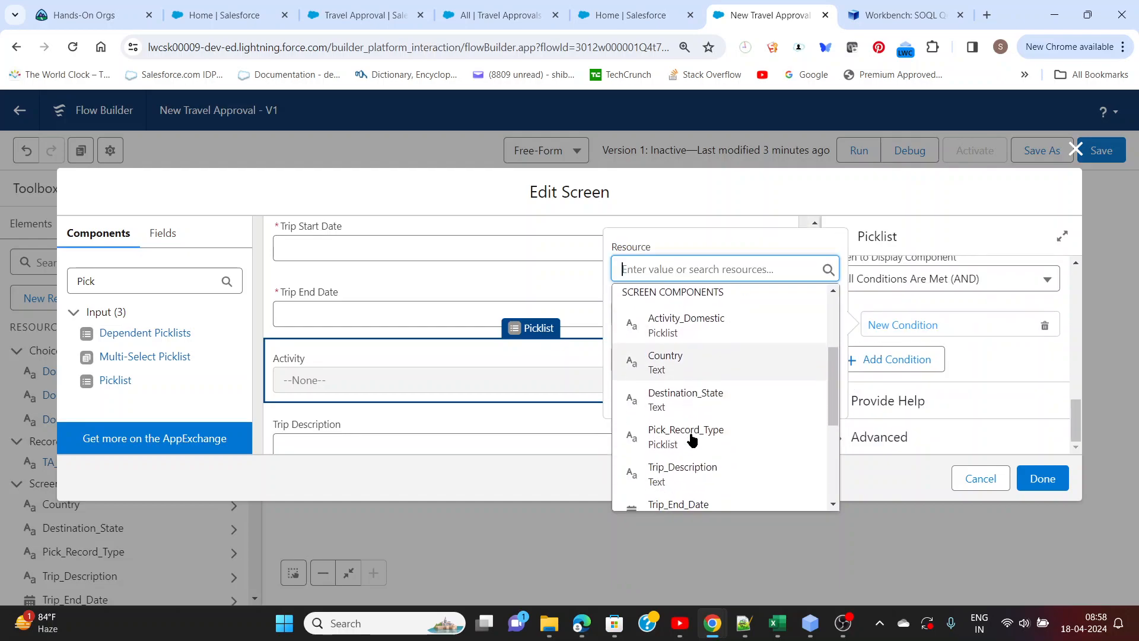
pyautogui.scroll(-2, 696, 439)
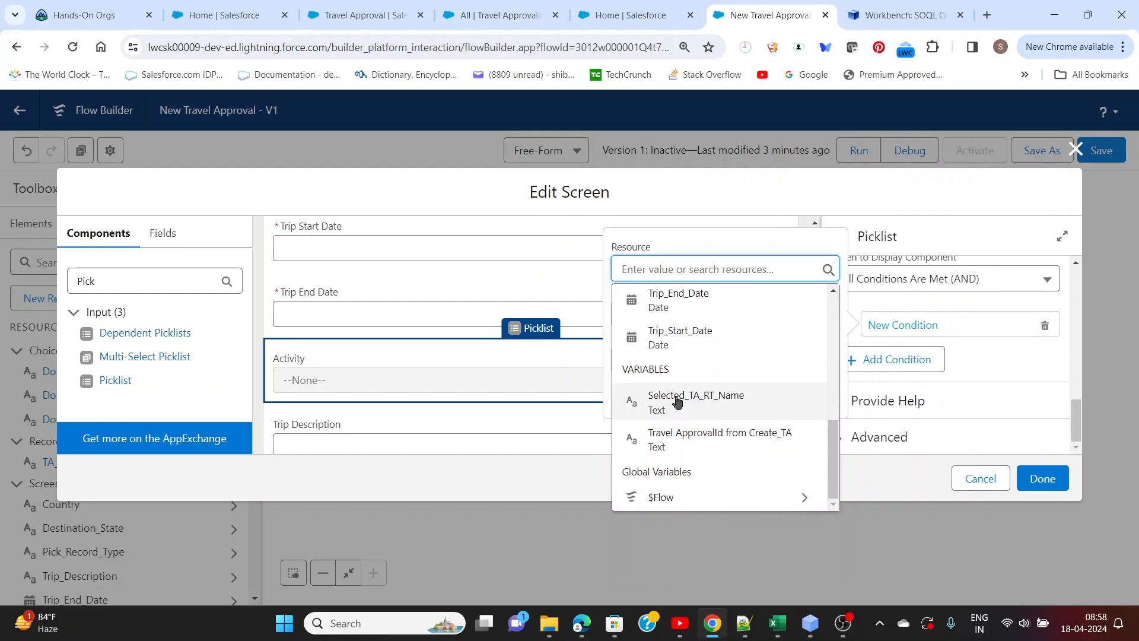
pyautogui.click(711, 402)
pyautogui.click(703, 360)
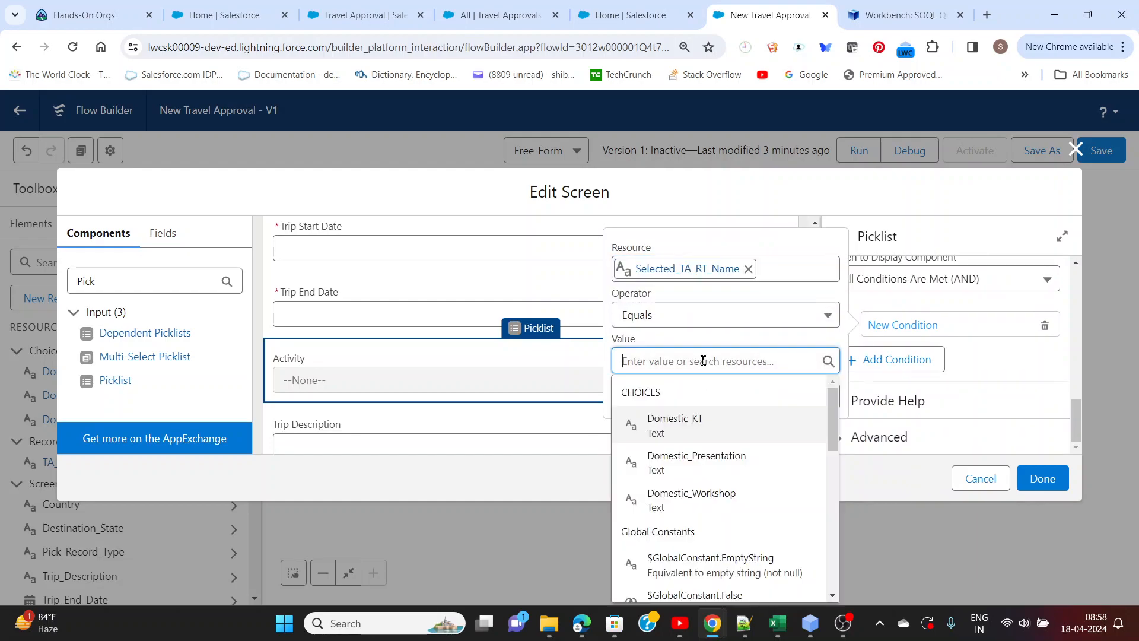
pyautogui.write('De')
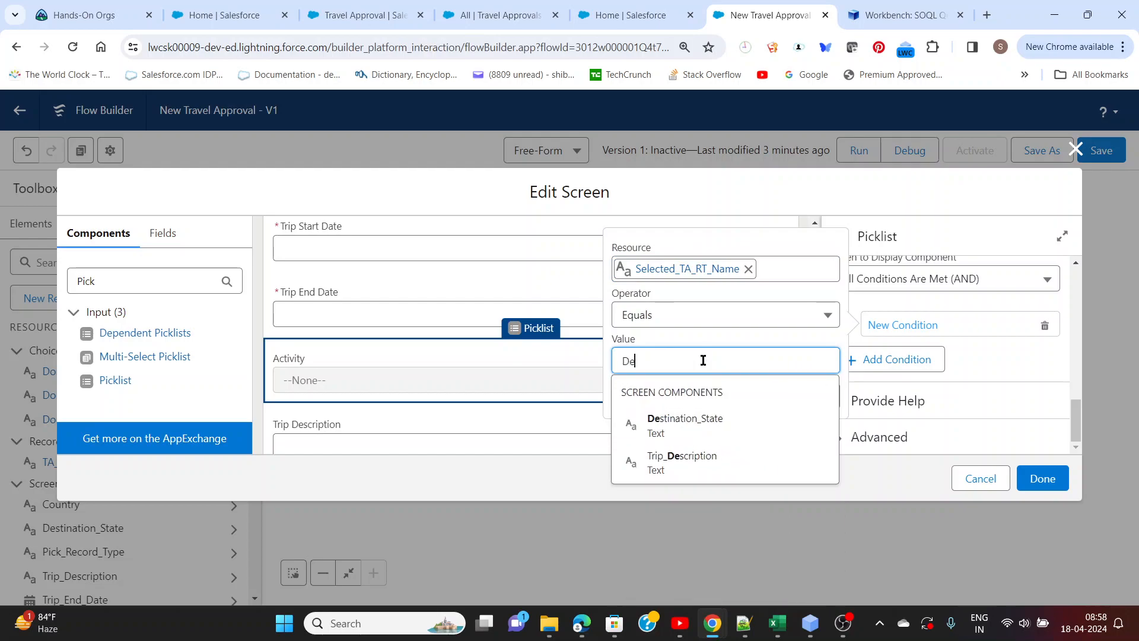
pyautogui.press('BackSpace')
pyautogui.write('omest')
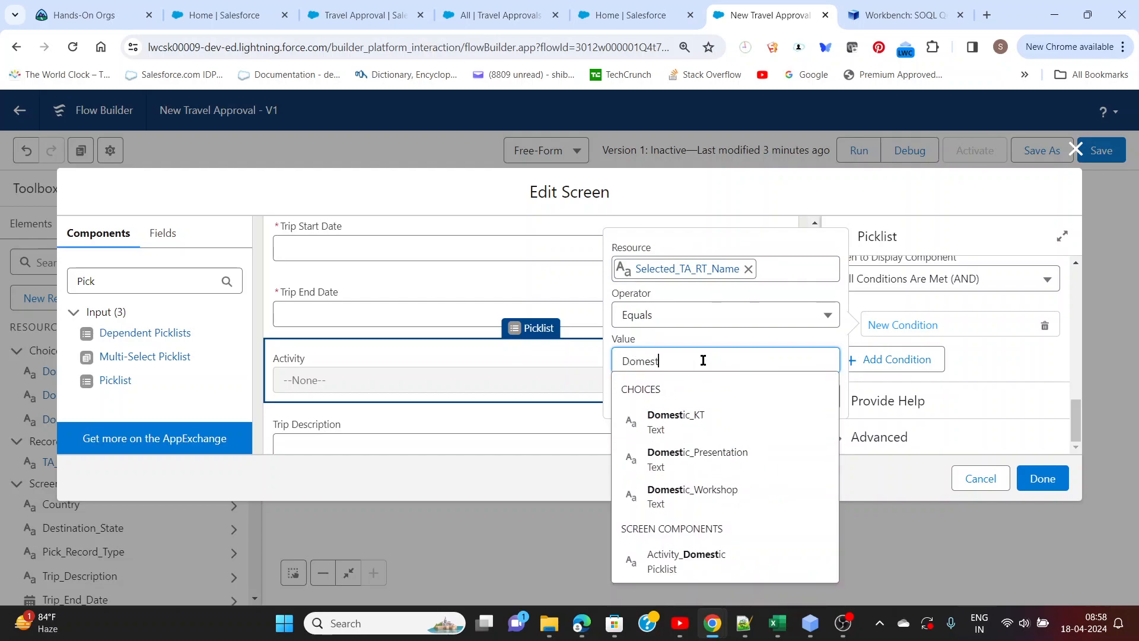
pyautogui.write('ic')
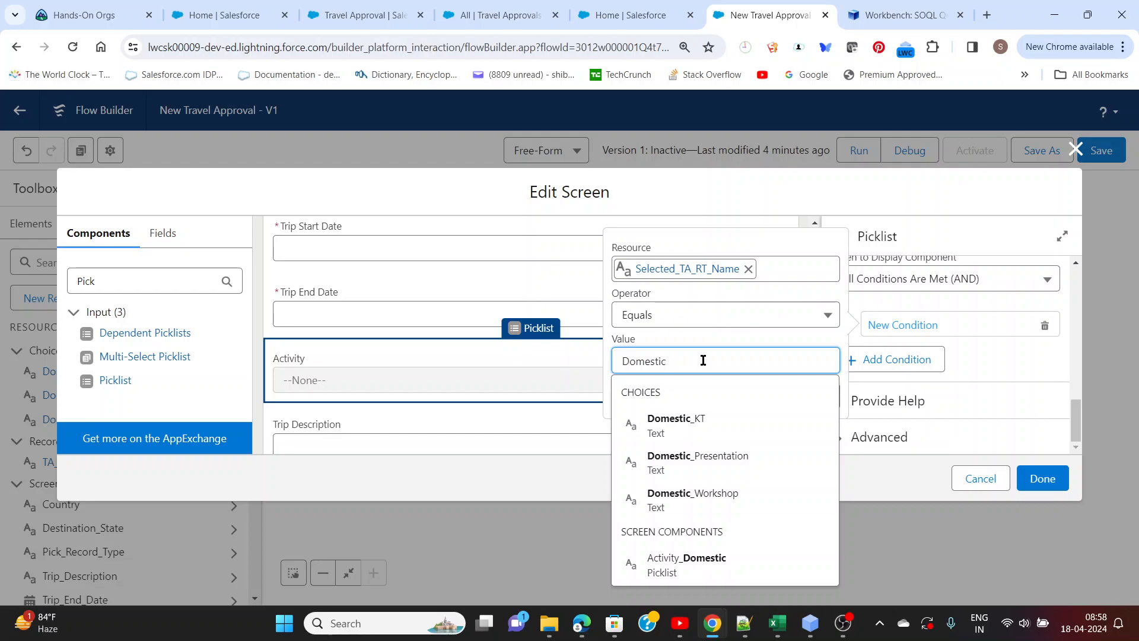
pyautogui.click(710, 344)
pyautogui.click(806, 401)
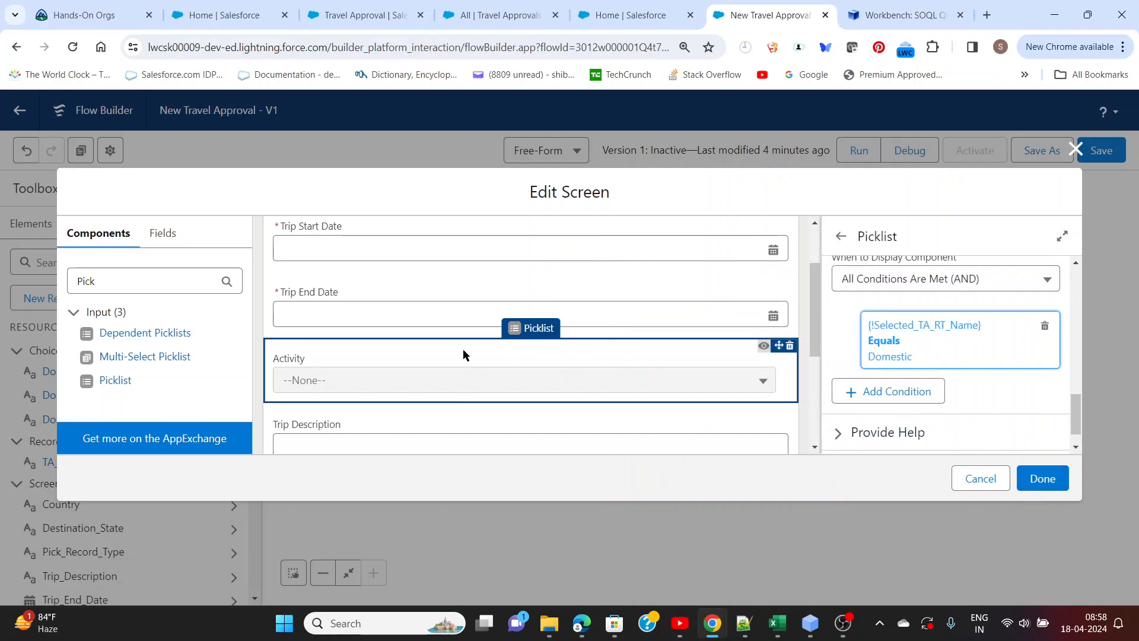
# Add a second Picklist component above Trip Description with the label Activity and the API name Activity_International
pyautogui.scroll(-2, 463, 349)
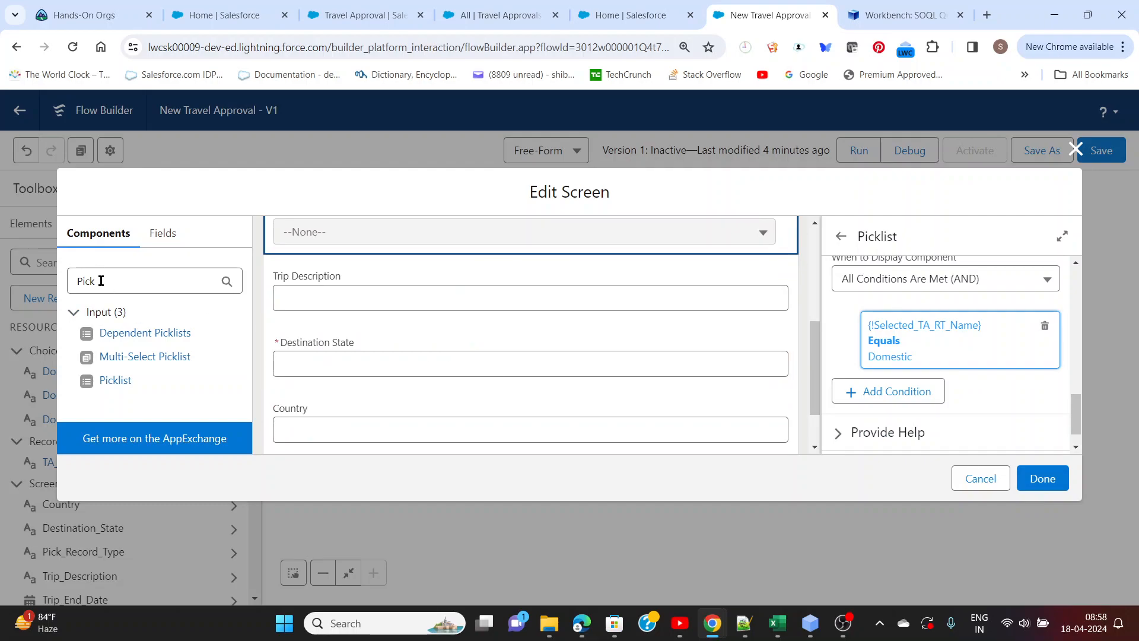
pyautogui.moveTo(119, 385); pyautogui.dragTo(352, 271)
pyautogui.click(882, 295)
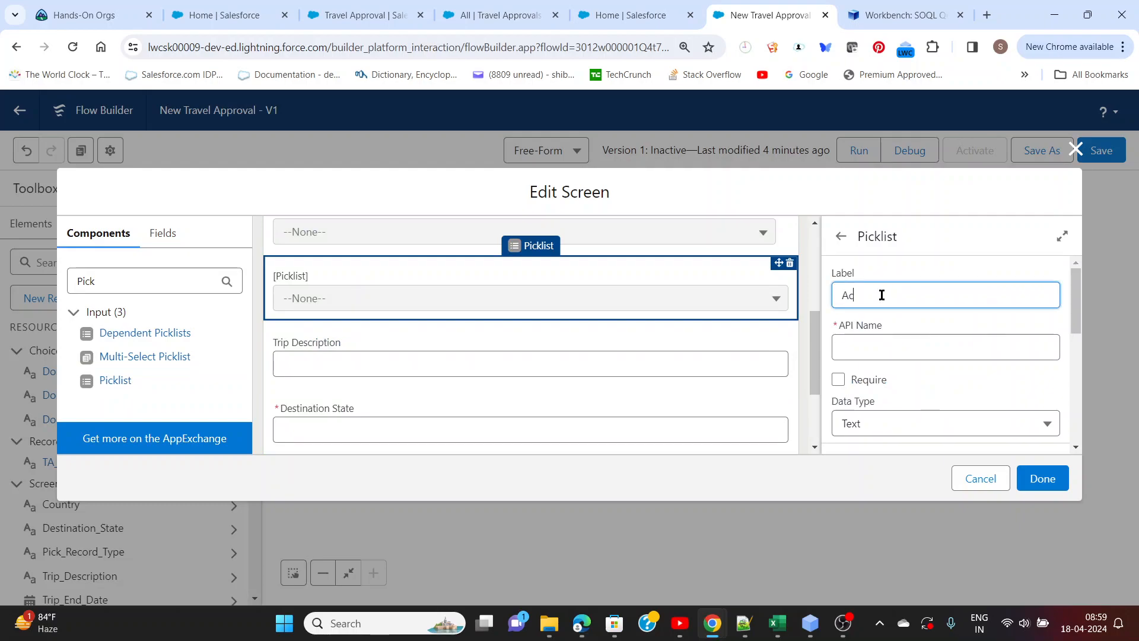
pyautogui.click(900, 348)
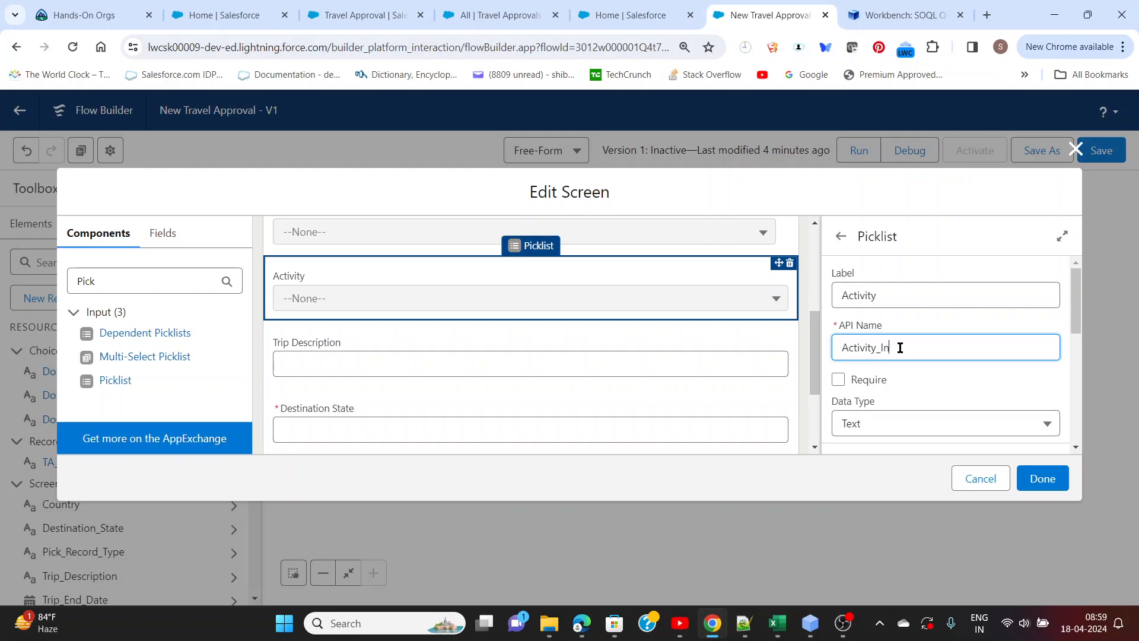
pyautogui.write('_Internation')
pyautogui.click(914, 379)
# Copy International - Lang Translation from the Notepad++ notes and create it as the first choice of the Activity_International picklist in Flow Builder
pyautogui.scroll(-3, 913, 380)
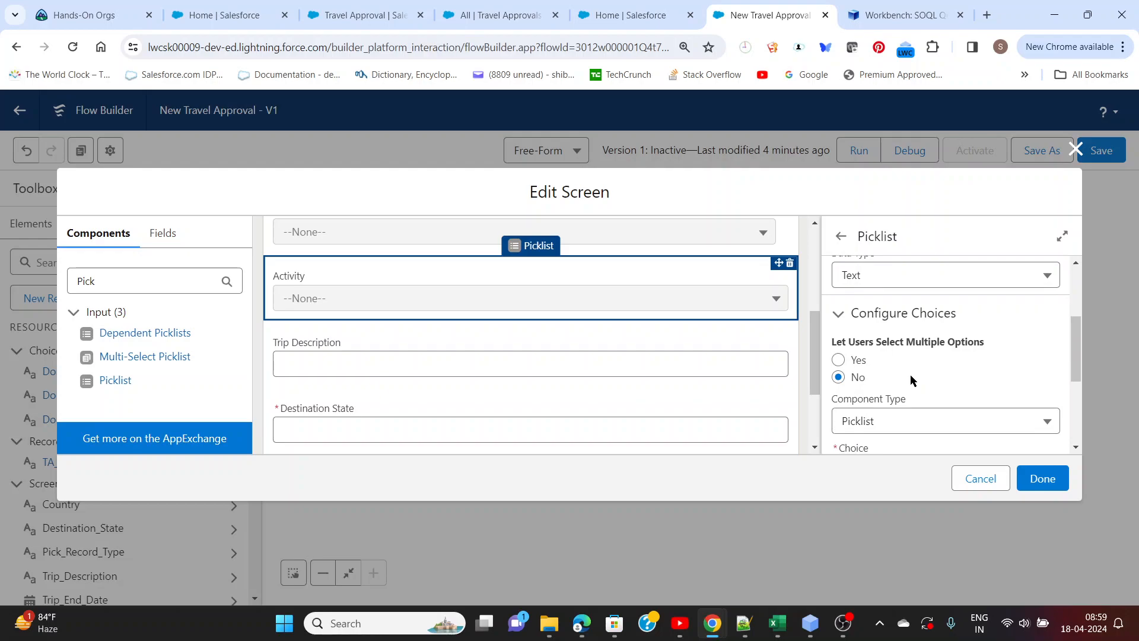
pyautogui.scroll(-2, 910, 375)
pyautogui.hotkey('alt', 'Tab')
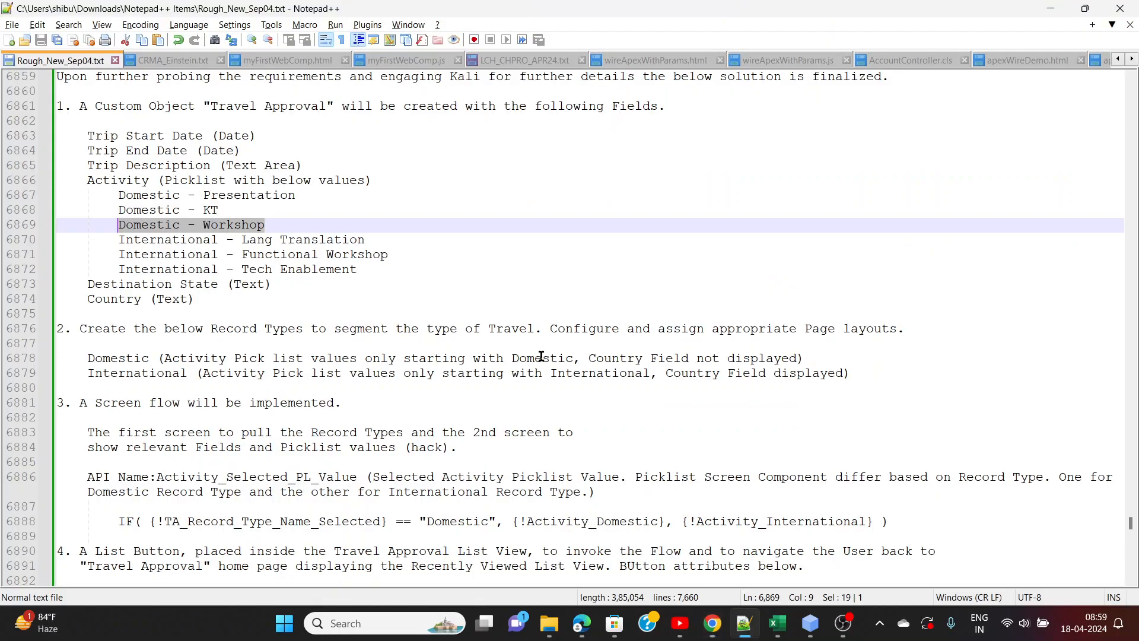
pyautogui.moveTo(118, 240); pyautogui.dragTo(365, 239)
pyautogui.hotkey('ctrl', 'c')
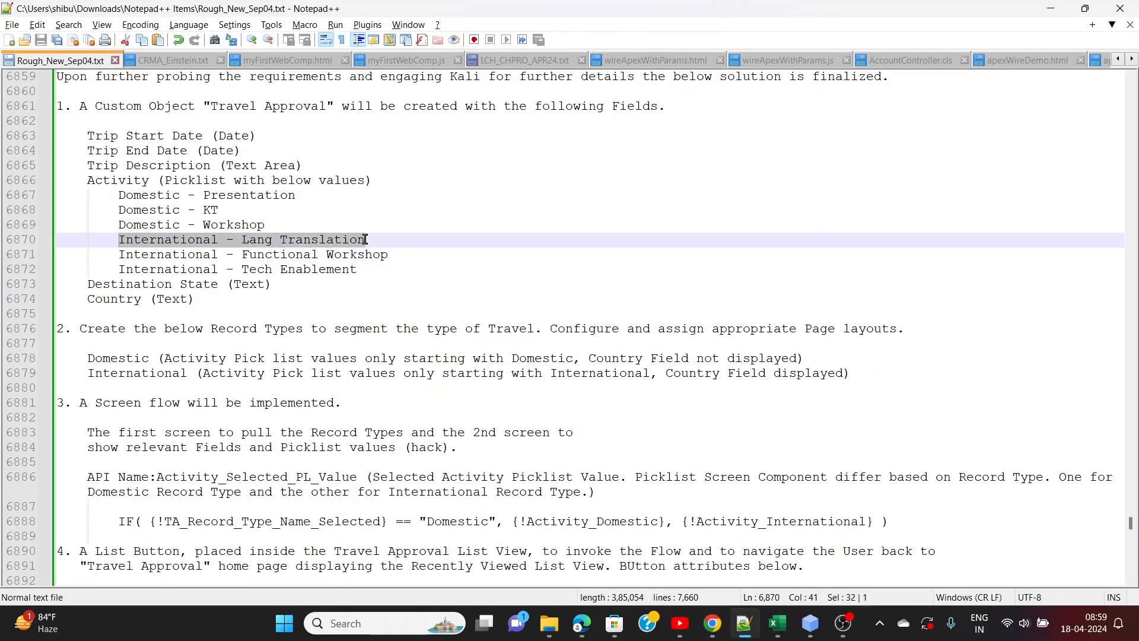
pyautogui.hotkey('alt', 'Tab')
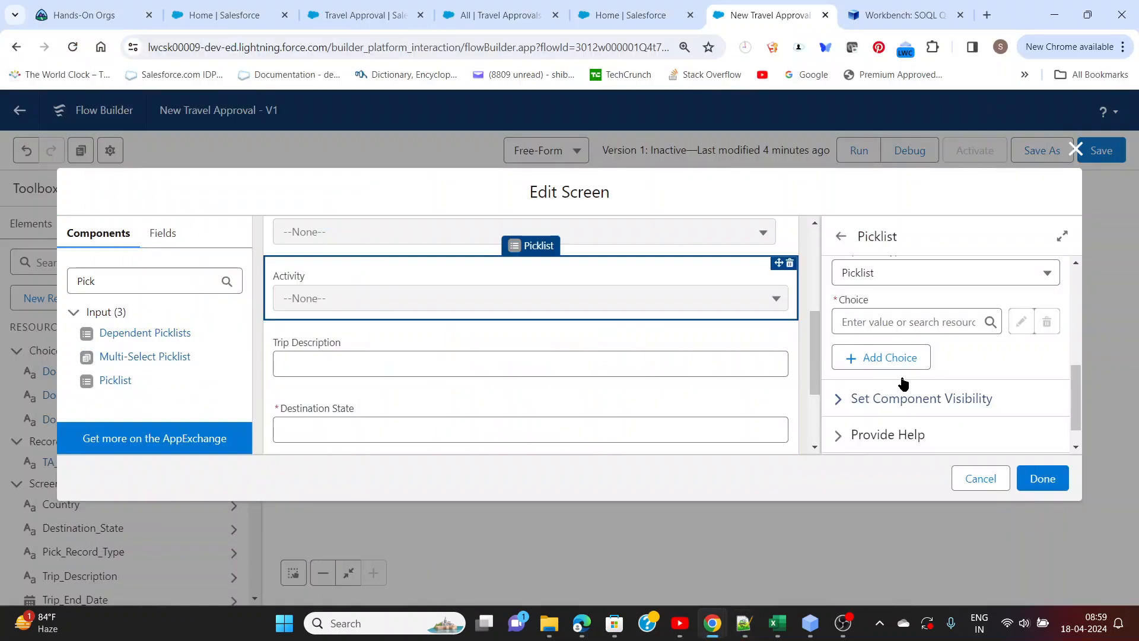
pyautogui.click(900, 324)
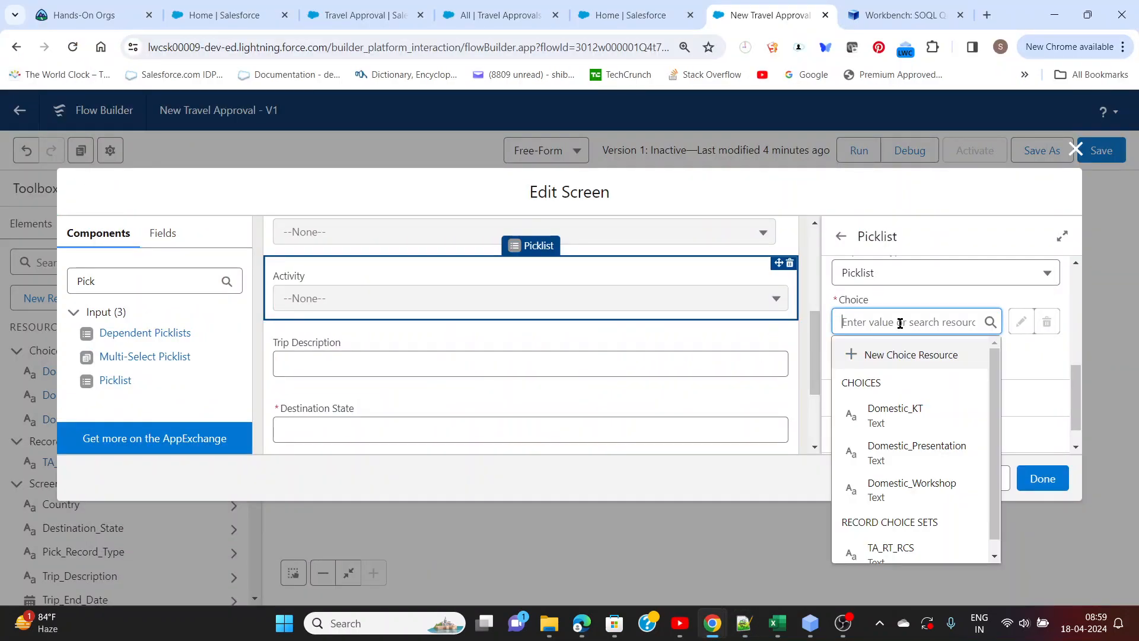
pyautogui.hotkey('ctrl', 'v')
pyautogui.click(876, 350)
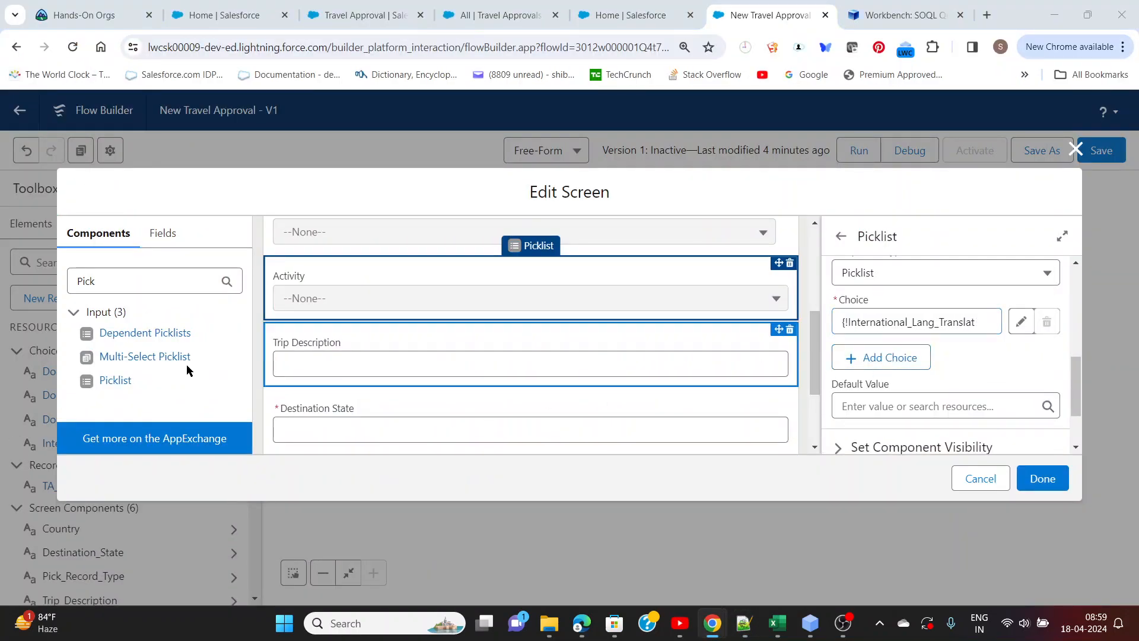
# Copy International - Functional Workshop from the Notepad++ notes and create it as the second choice of the Activity_International picklist in Flow Builder
pyautogui.hotkey('alt', 'Tab')
pyautogui.moveTo(121, 257); pyautogui.dragTo(390, 257)
pyautogui.hotkey('ctrl', 'c')
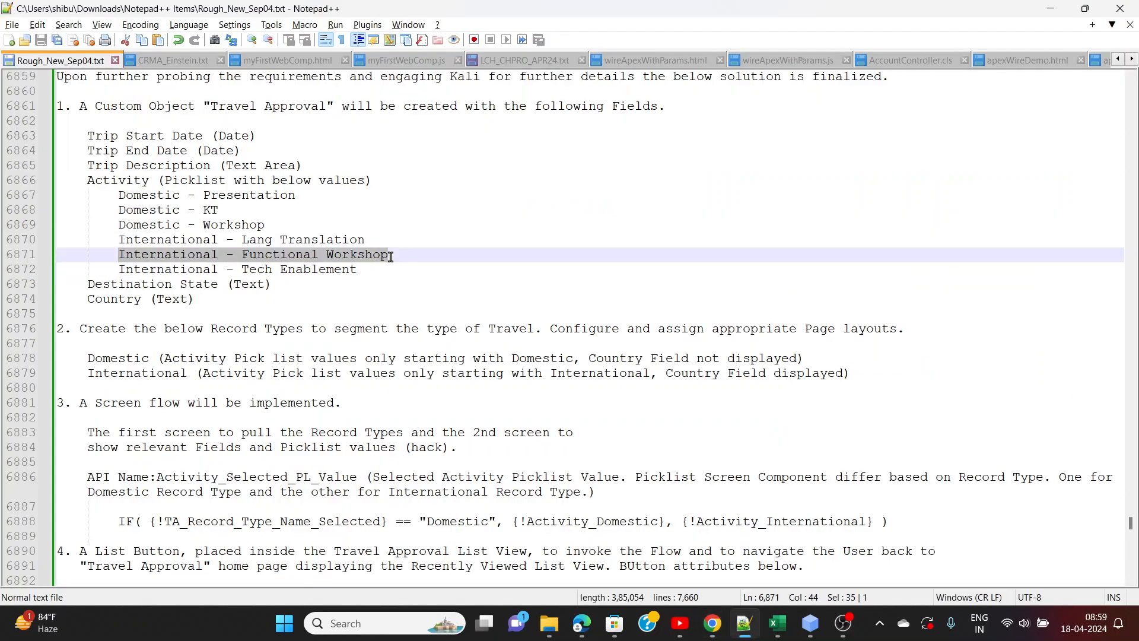
pyautogui.hotkey('alt', 'Tab')
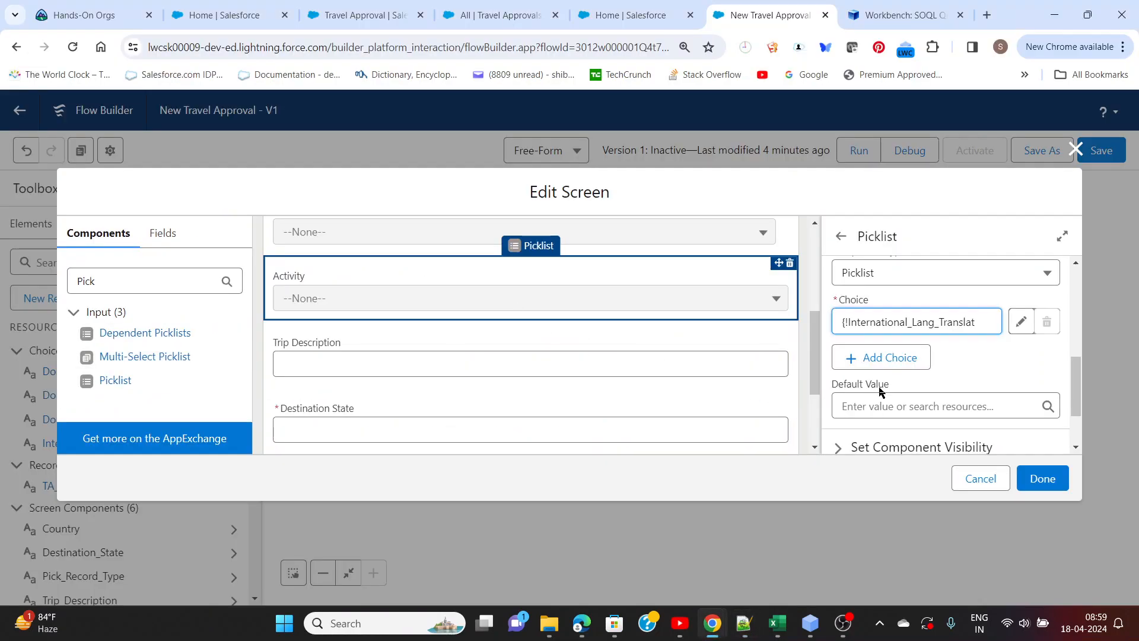
pyautogui.click(893, 358)
pyautogui.click(893, 375)
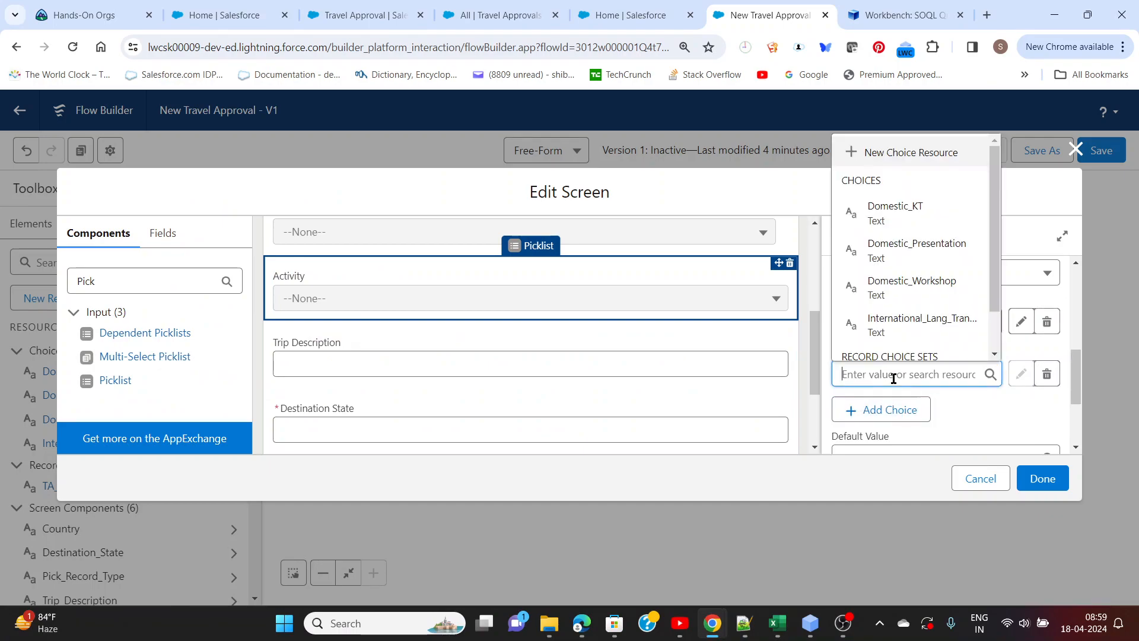
pyautogui.hotkey('ctrl', 'v')
pyautogui.click(895, 355)
# Copy International - Tech Enablement from the Notepad++ notes and create it as the third choice of the Activity_International picklist in Flow Builder
pyautogui.hotkey('alt', 'Tab')
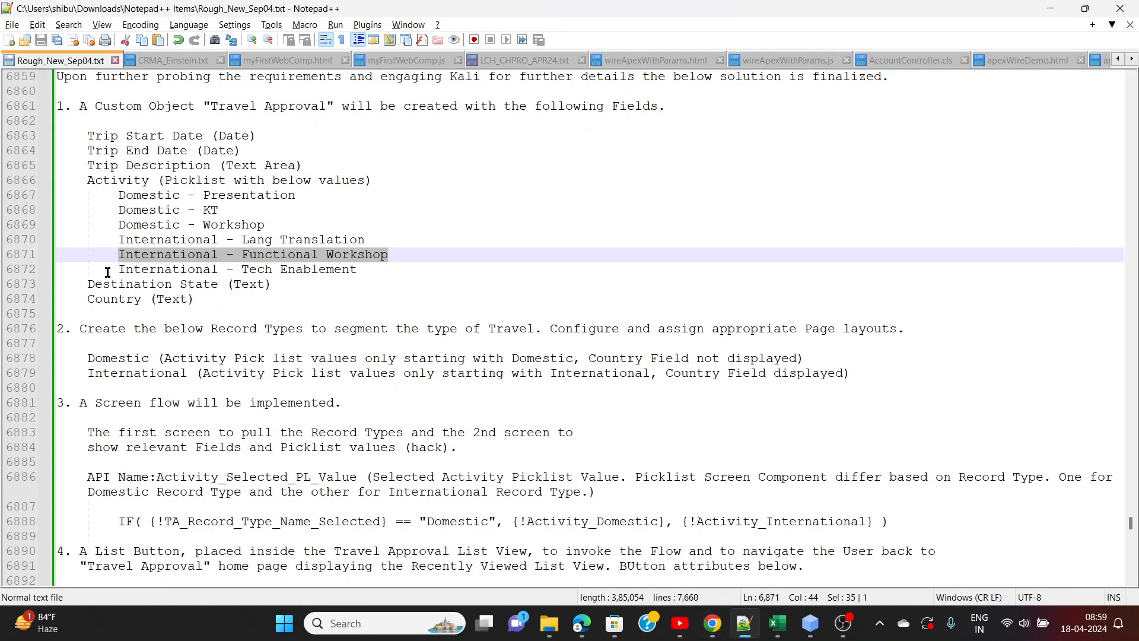
pyautogui.moveTo(120, 267); pyautogui.dragTo(367, 267)
pyautogui.hotkey('ctrl', 'c')
pyautogui.hotkey('alt', 'Tab')
pyautogui.click(885, 409)
pyautogui.click(882, 425)
pyautogui.hotkey('ctrl', 'v')
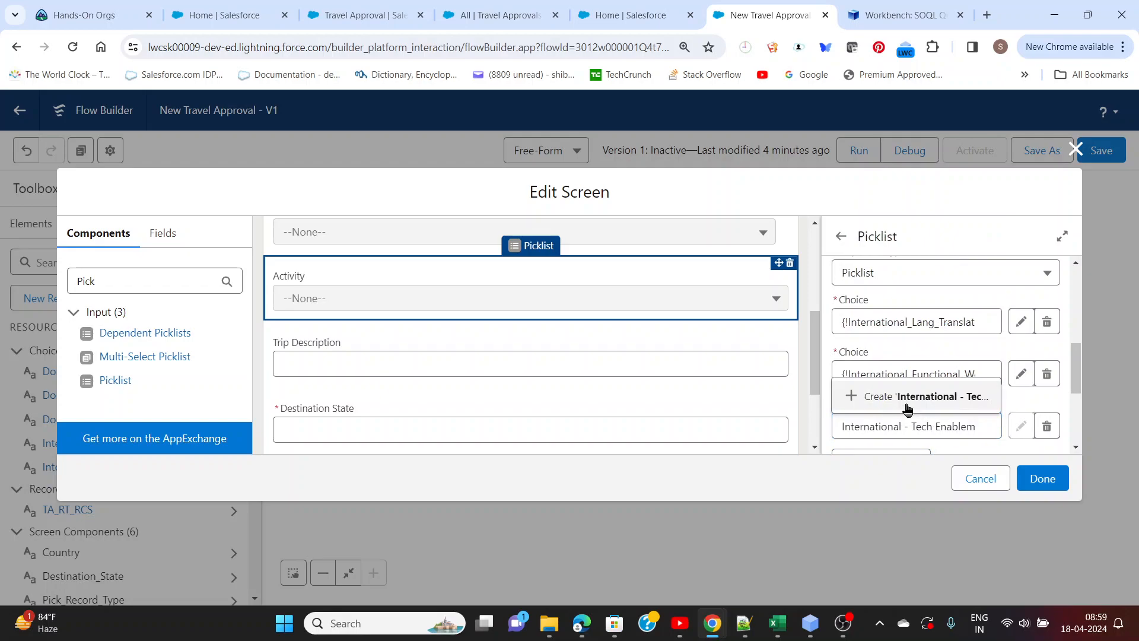
pyautogui.click(908, 396)
# Set the component visibility of the Activity_International picklist to All Conditions Are Met (AND)
pyautogui.scroll(-3, 892, 409)
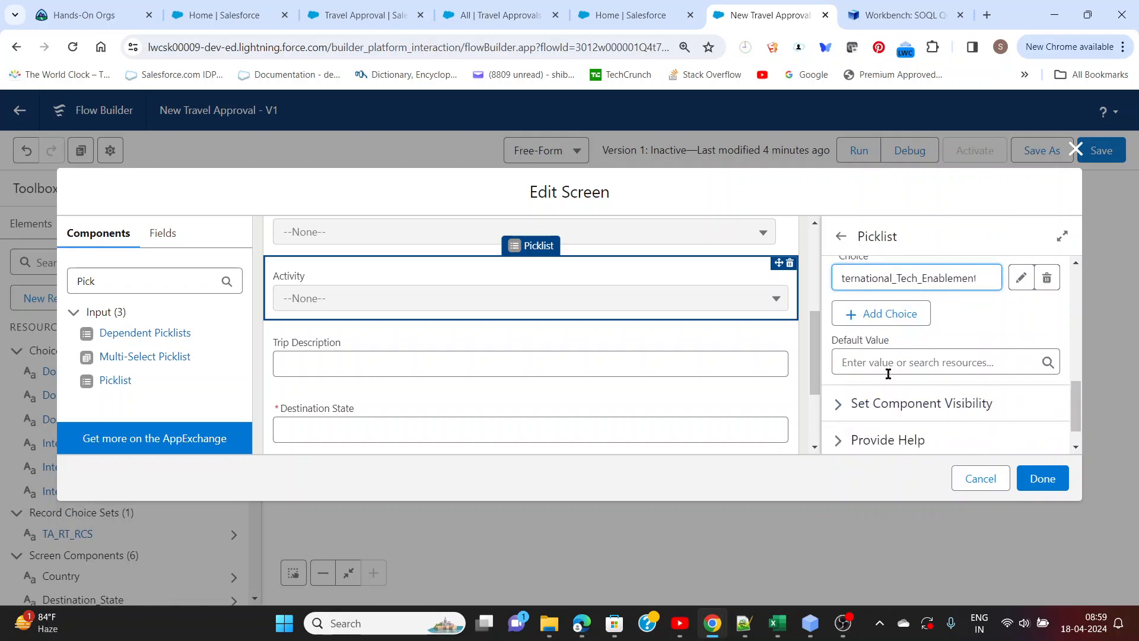
pyautogui.scroll(-1, 888, 374)
pyautogui.click(839, 371)
pyautogui.scroll(-2, 839, 373)
pyautogui.click(867, 346)
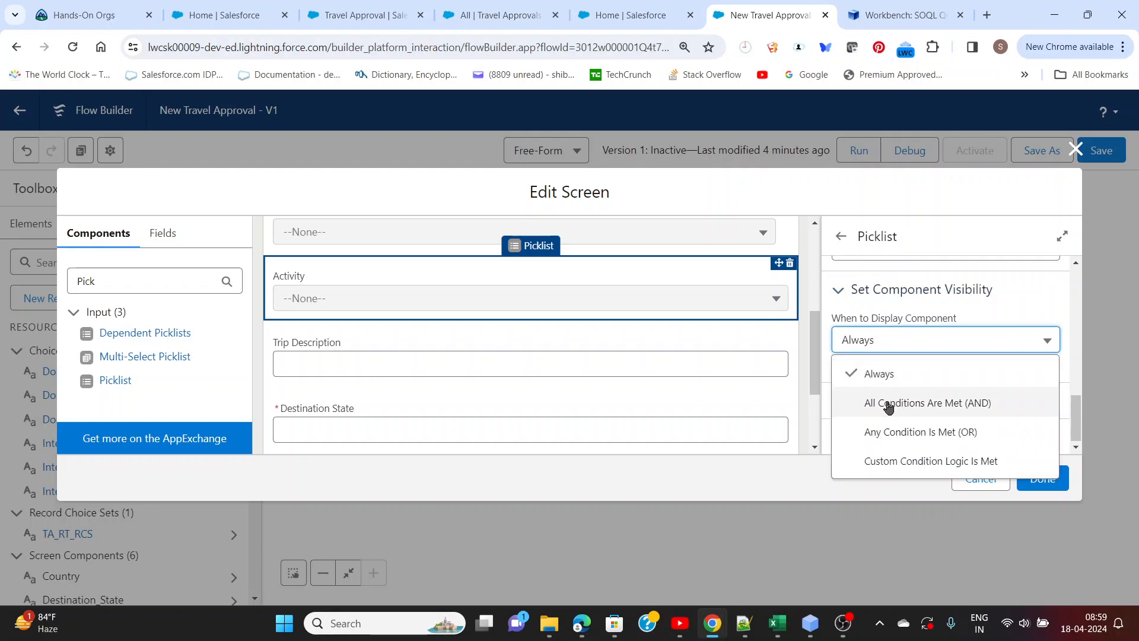
pyautogui.click(888, 405)
# Add the visibility condition Selected_TA_RT_Name Equals International to the Activity_International picklist
pyautogui.click(714, 330)
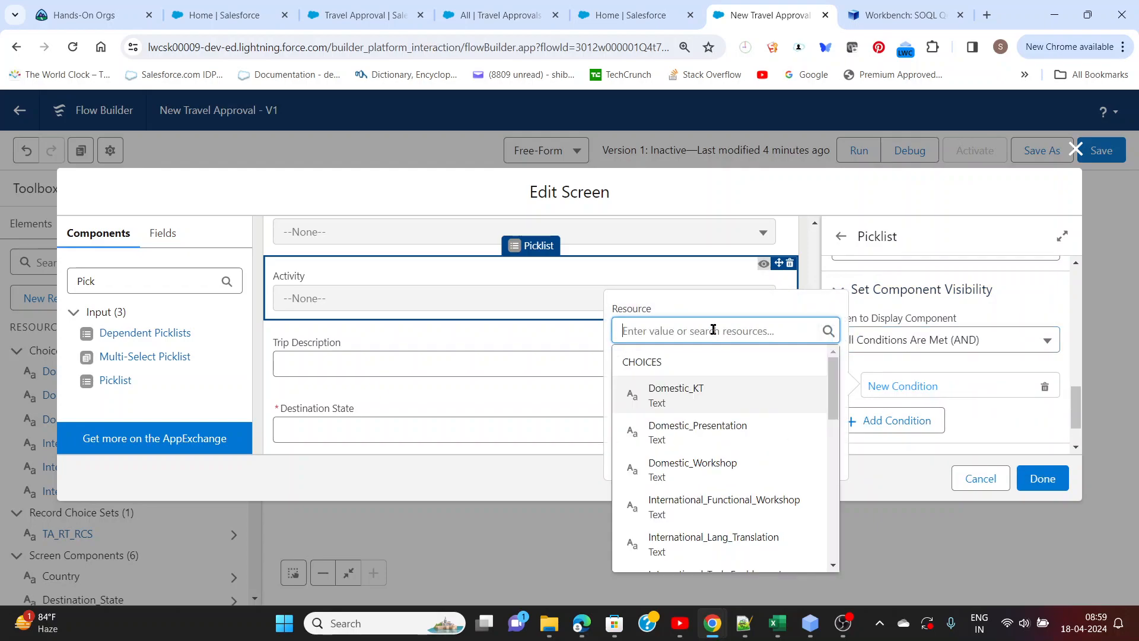
pyautogui.scroll(-4, 699, 462)
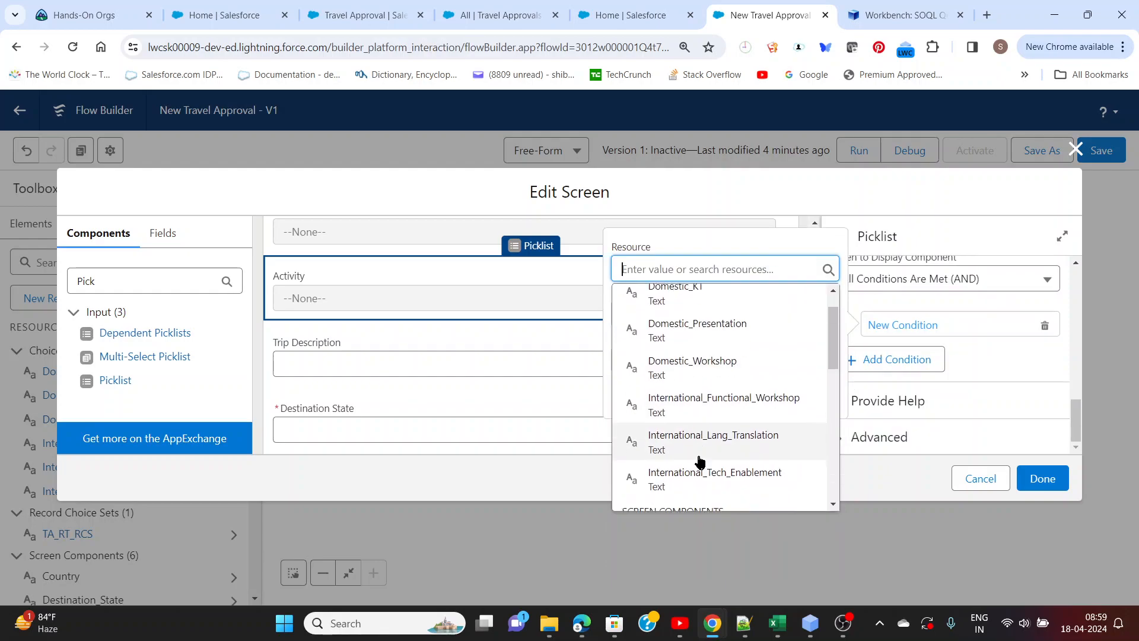
pyautogui.scroll(-5, 700, 457)
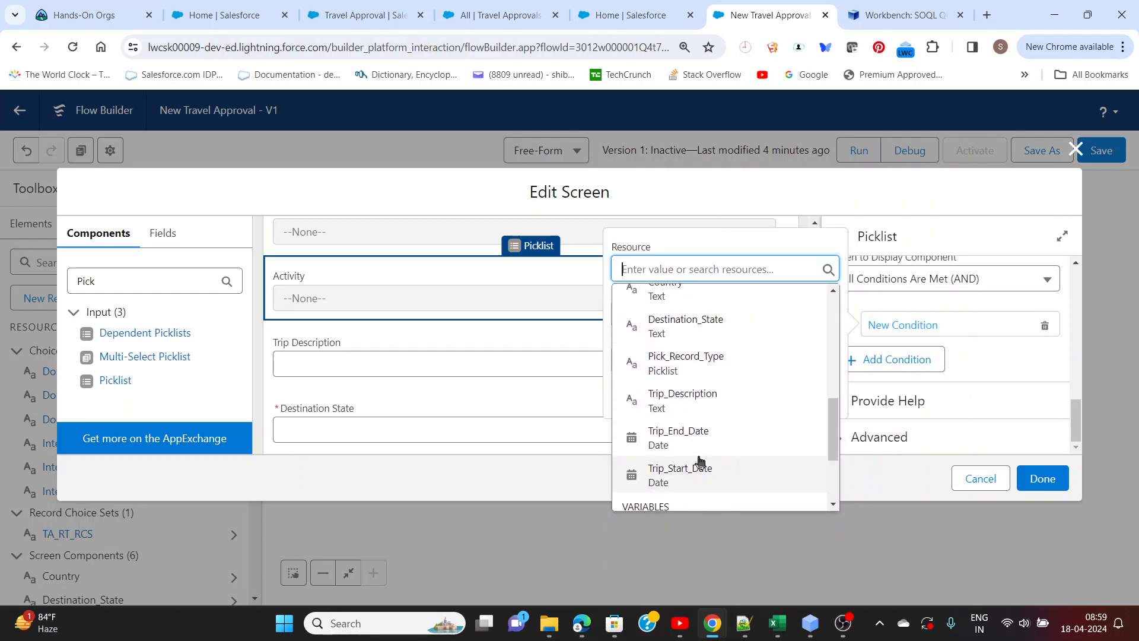
pyautogui.click(711, 403)
pyautogui.click(717, 361)
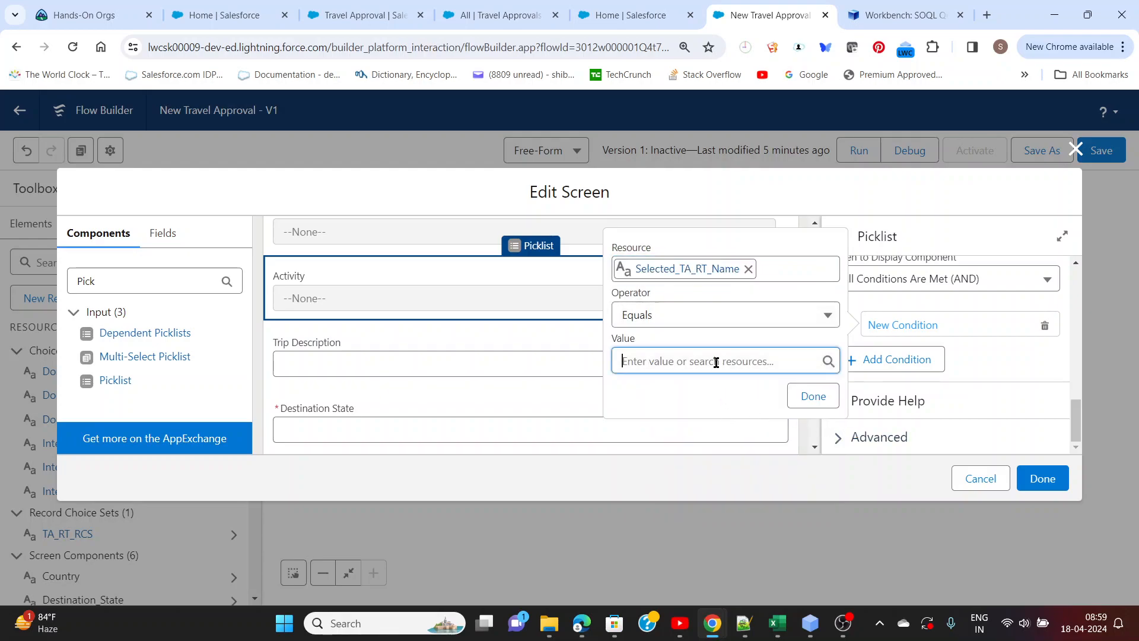
pyautogui.write('International')
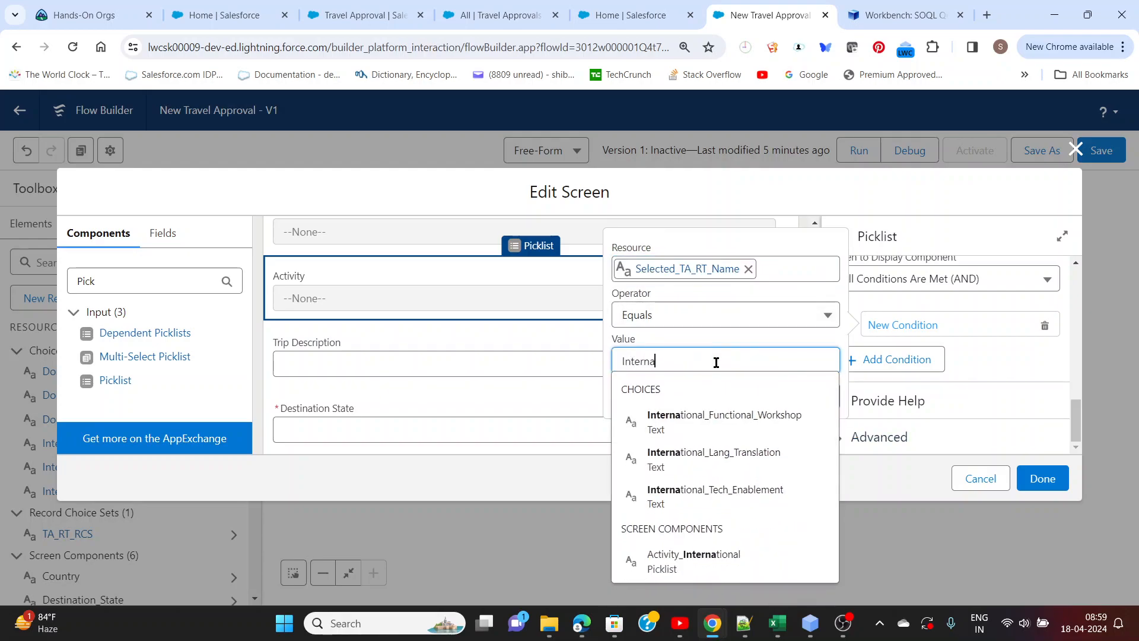
pyautogui.click(721, 338)
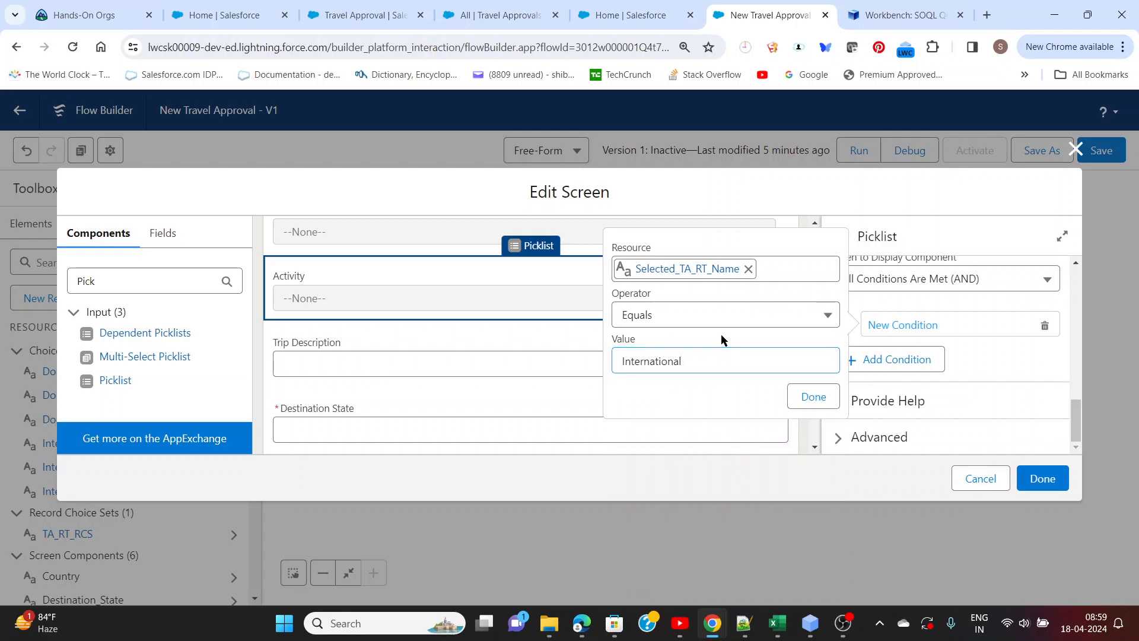
pyautogui.click(812, 397)
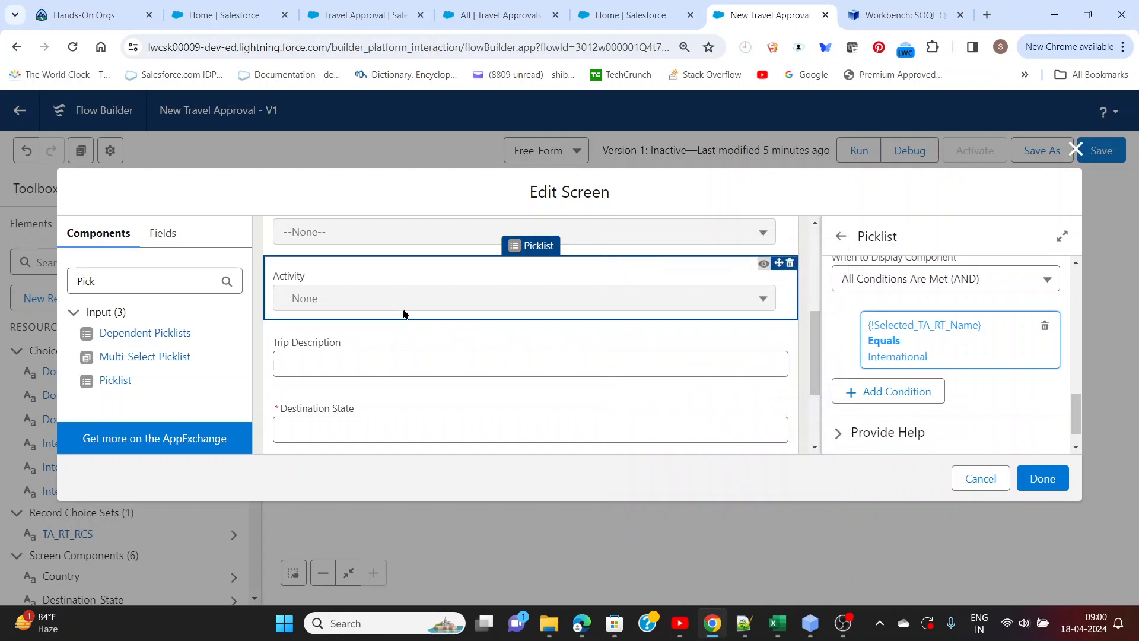
# Set the component visibility of the Country text field to All Conditions Are Met (AND)
pyautogui.scroll(1, 389, 279)
pyautogui.scroll(-3, 389, 279)
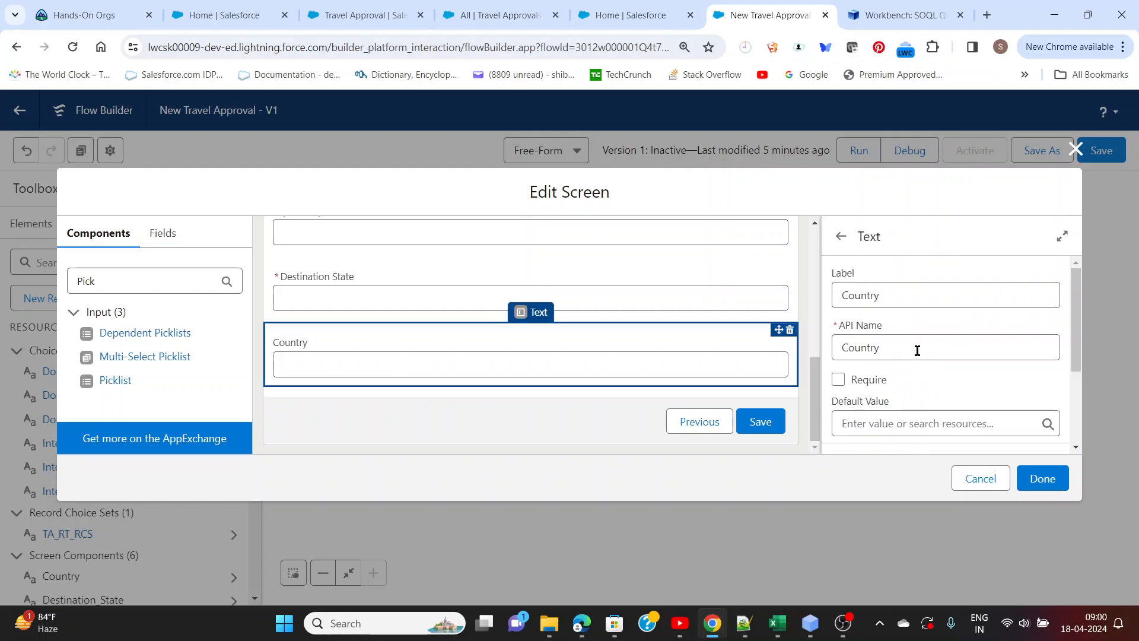
pyautogui.scroll(-1, 918, 351)
pyautogui.scroll(-1, 918, 351)
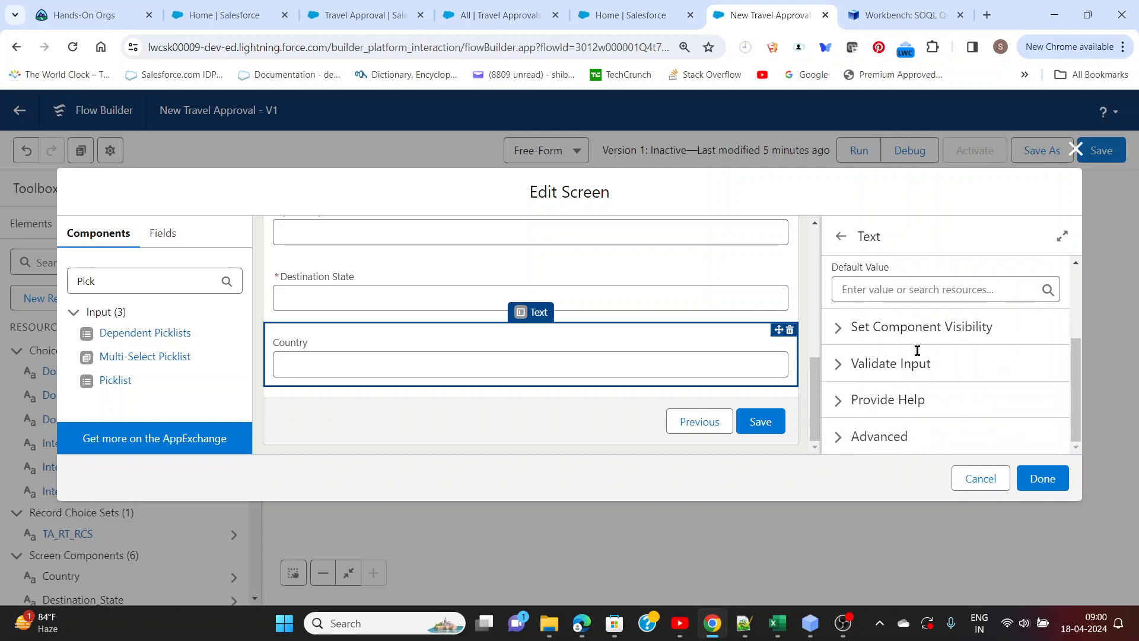
pyautogui.click(842, 335)
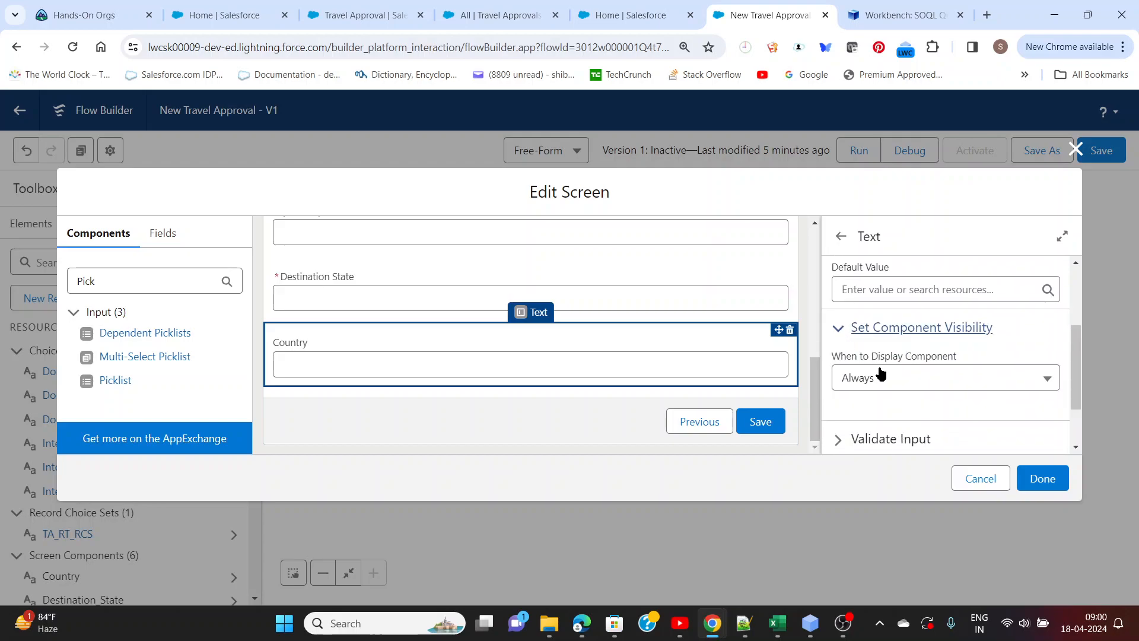
pyautogui.click(908, 377)
pyautogui.click(897, 438)
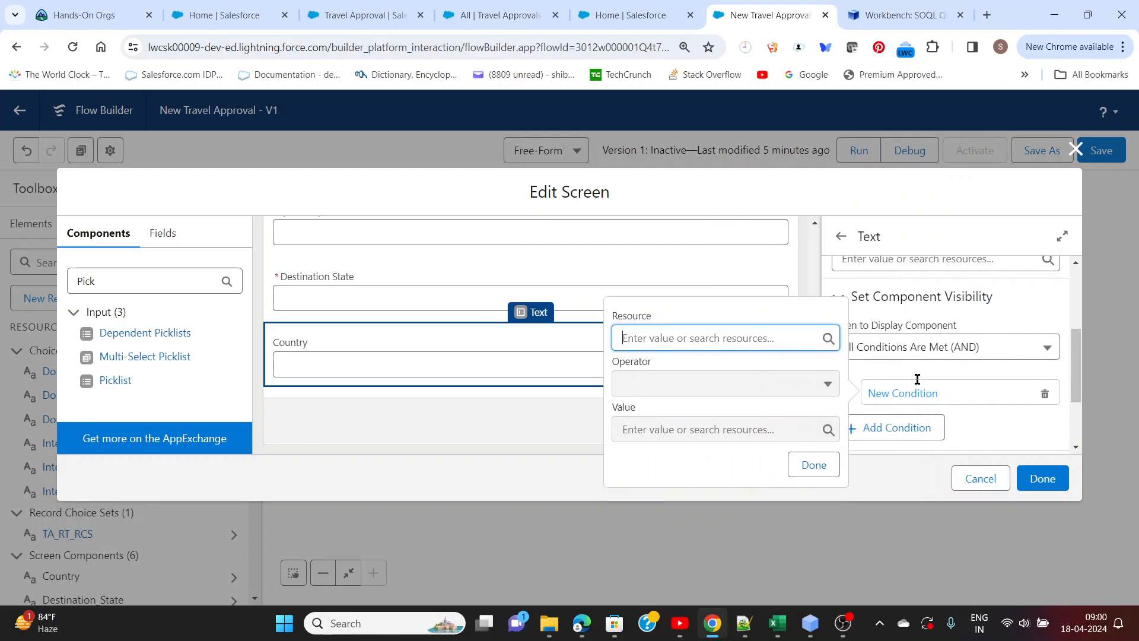
# Add the visibility condition Selected_TA_RT_Name Equals International to the Country text field
pyautogui.scroll(-2, 916, 378)
pyautogui.click(706, 234)
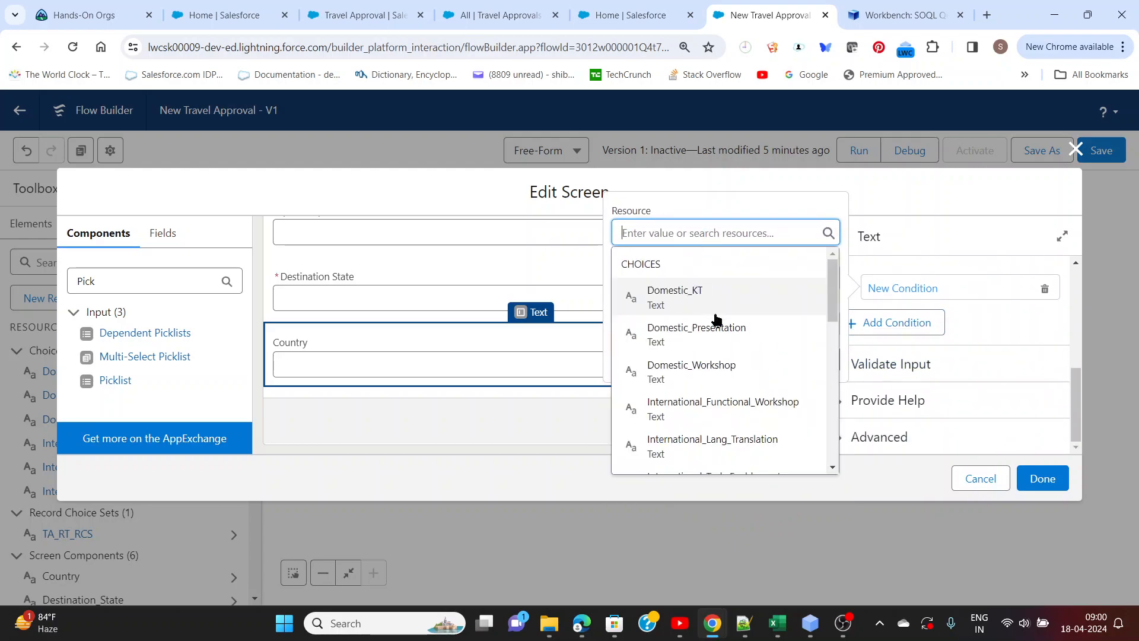
pyautogui.scroll(-5, 727, 322)
pyautogui.scroll(-4, 729, 325)
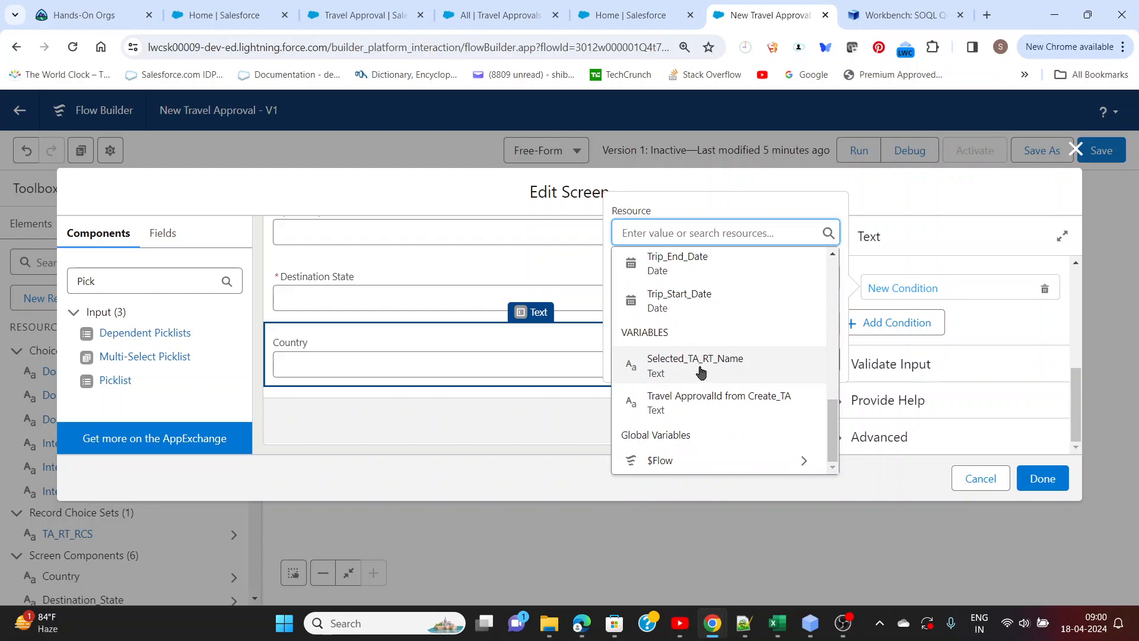
pyautogui.click(701, 365)
pyautogui.click(710, 327)
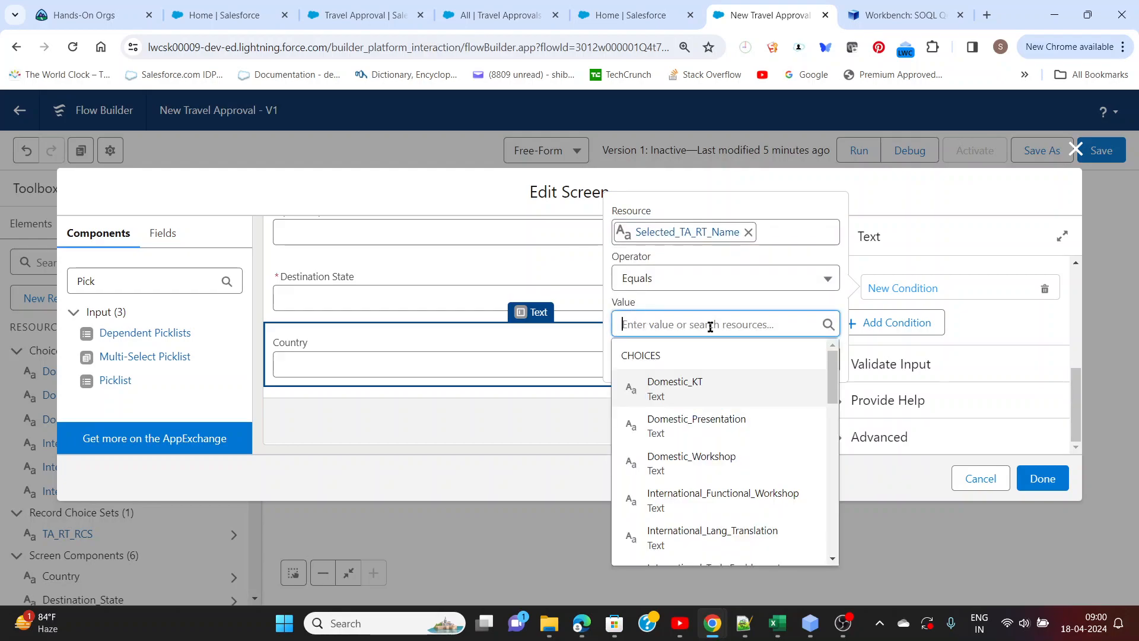
pyautogui.write('Inter')
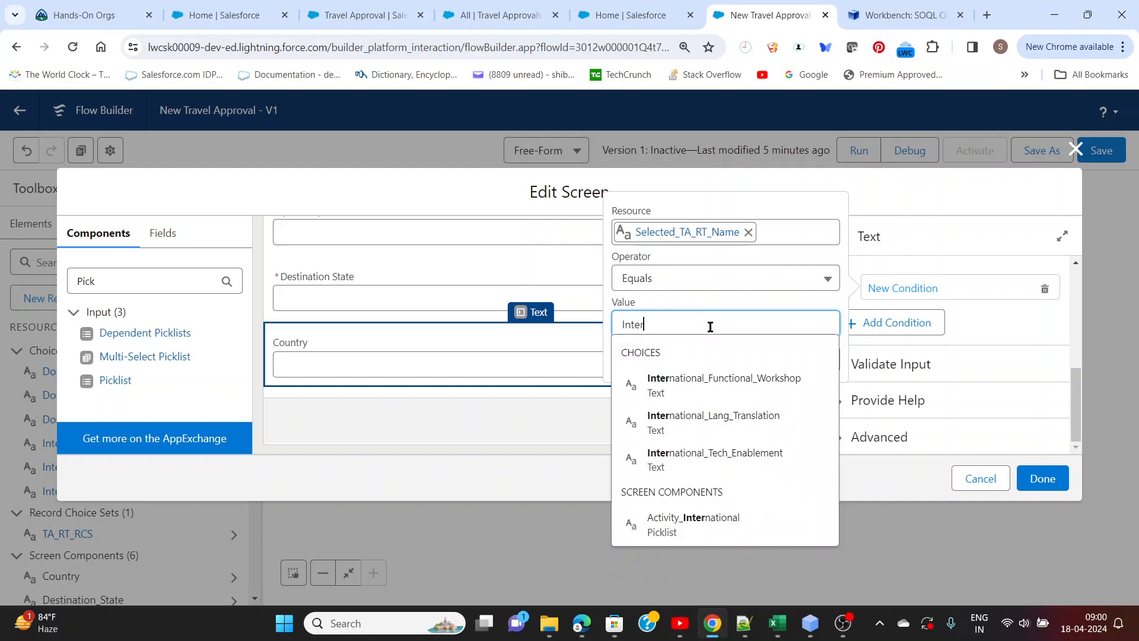
pyautogui.write('national')
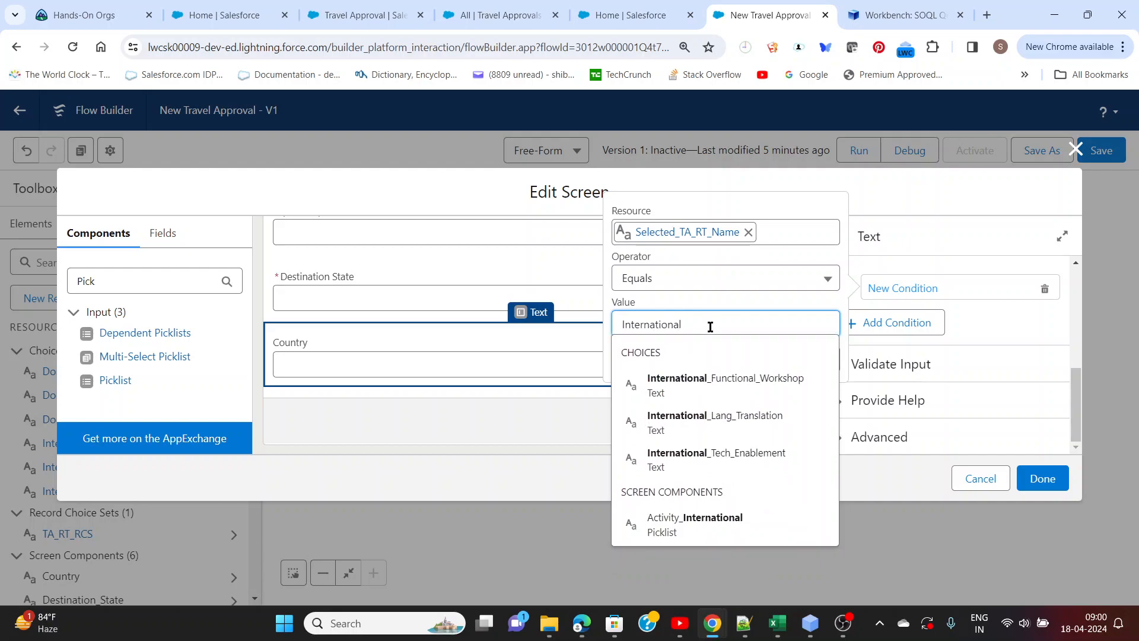
pyautogui.click(716, 299)
pyautogui.click(805, 371)
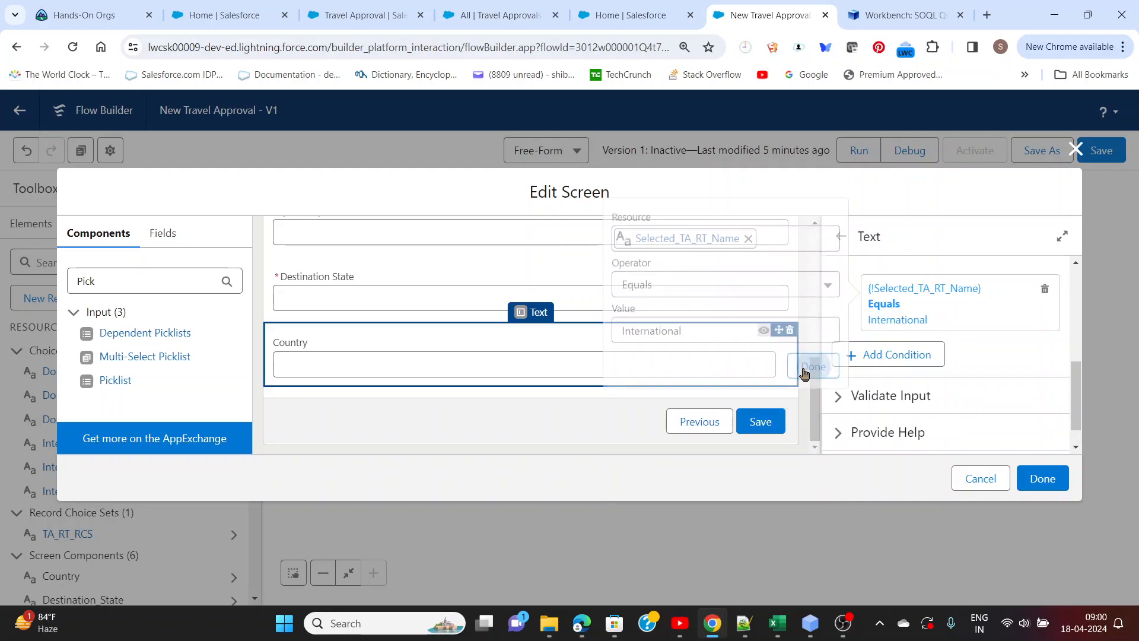
# Save the flow with the edited trip details screen and run it in debug mode
pyautogui.click(1042, 480)
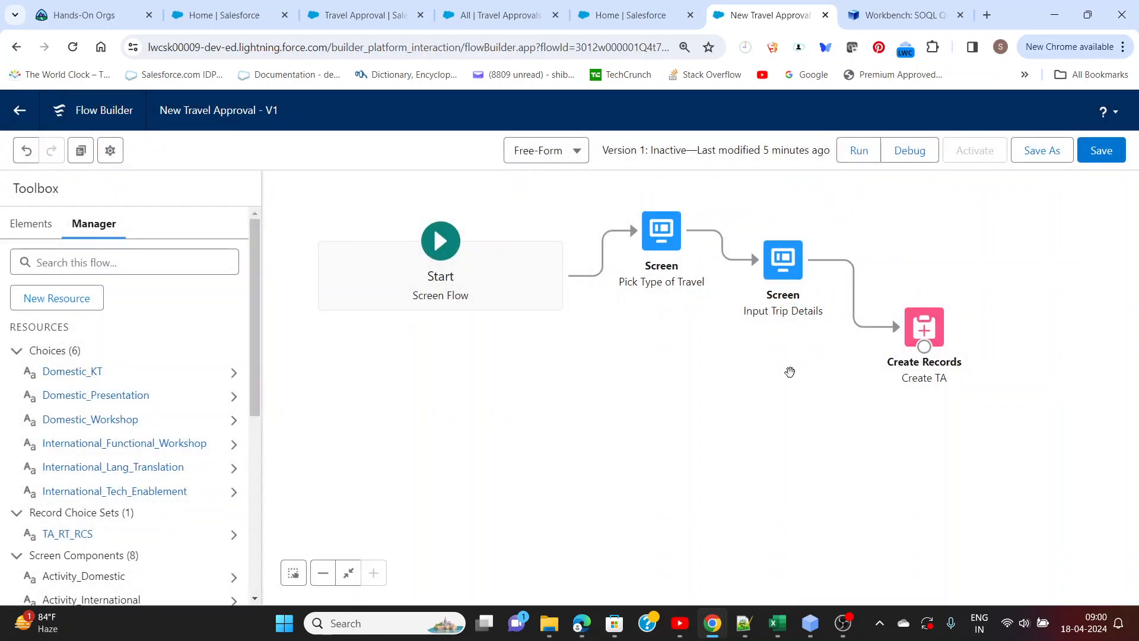
pyautogui.click(1104, 153)
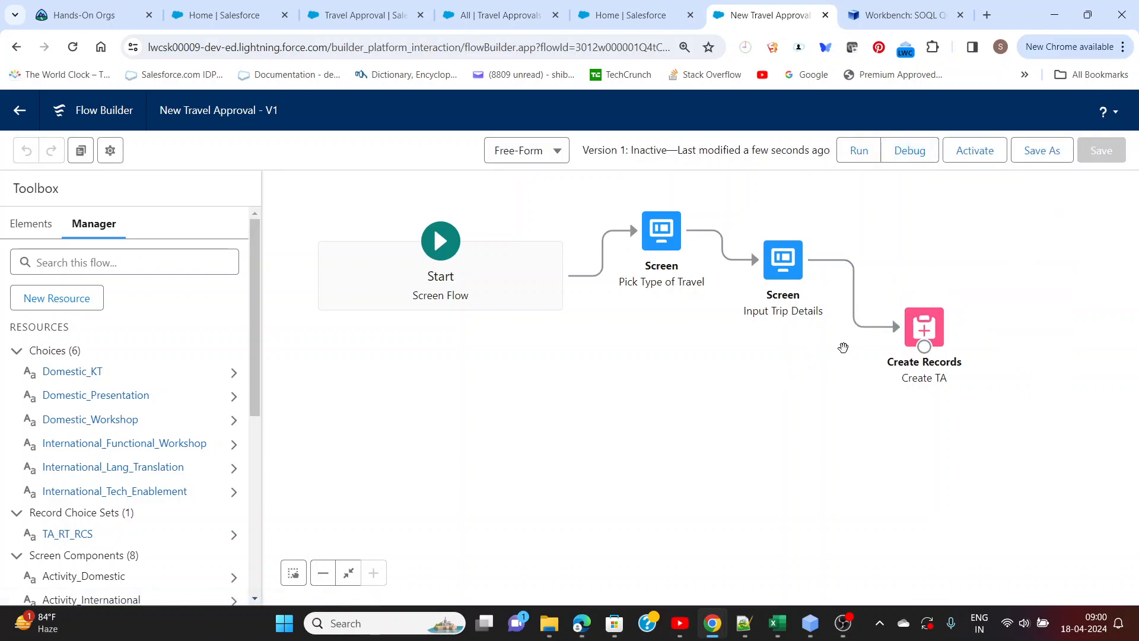
pyautogui.click(910, 150)
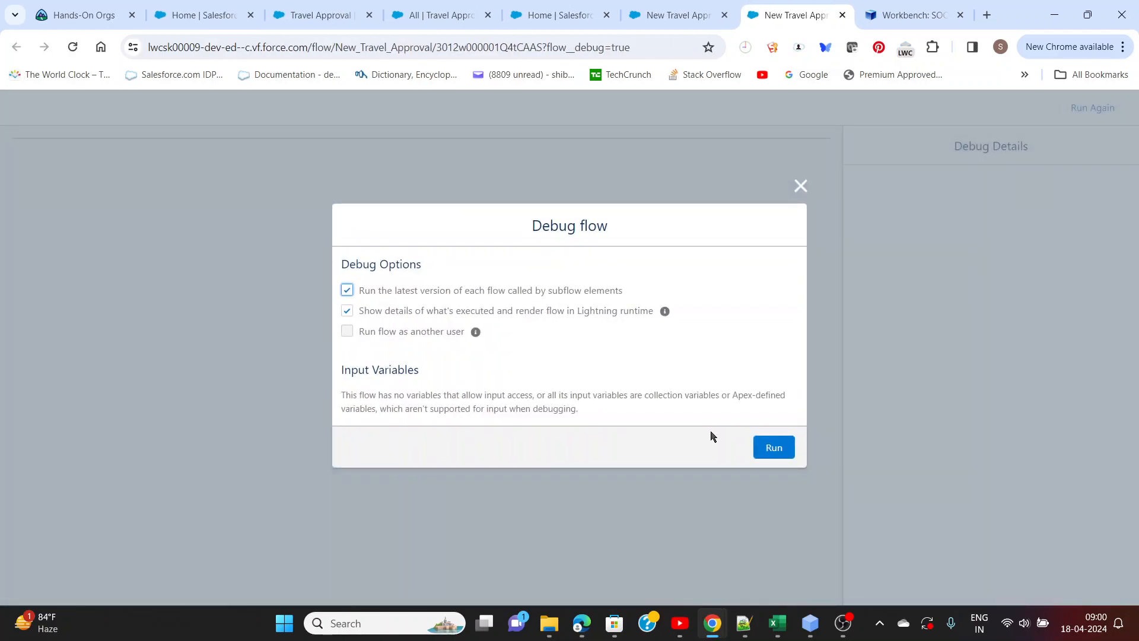
pyautogui.click(764, 453)
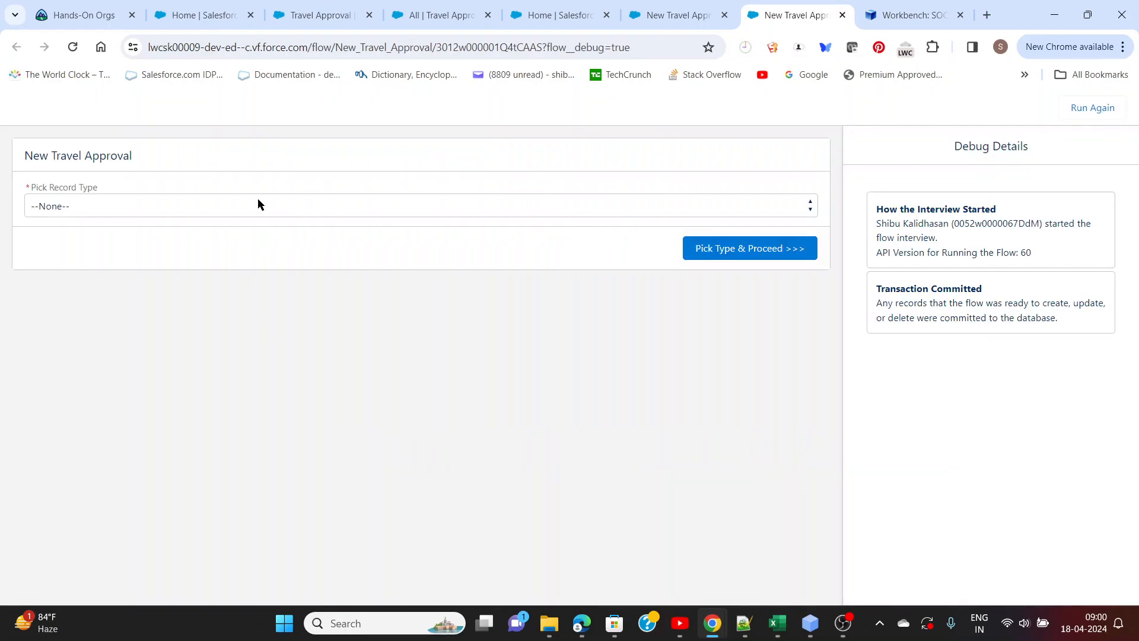
# Proceed with the Domestic record type in the debug run and check the Activity choices and displayed fields
pyautogui.click(257, 205)
pyautogui.click(237, 236)
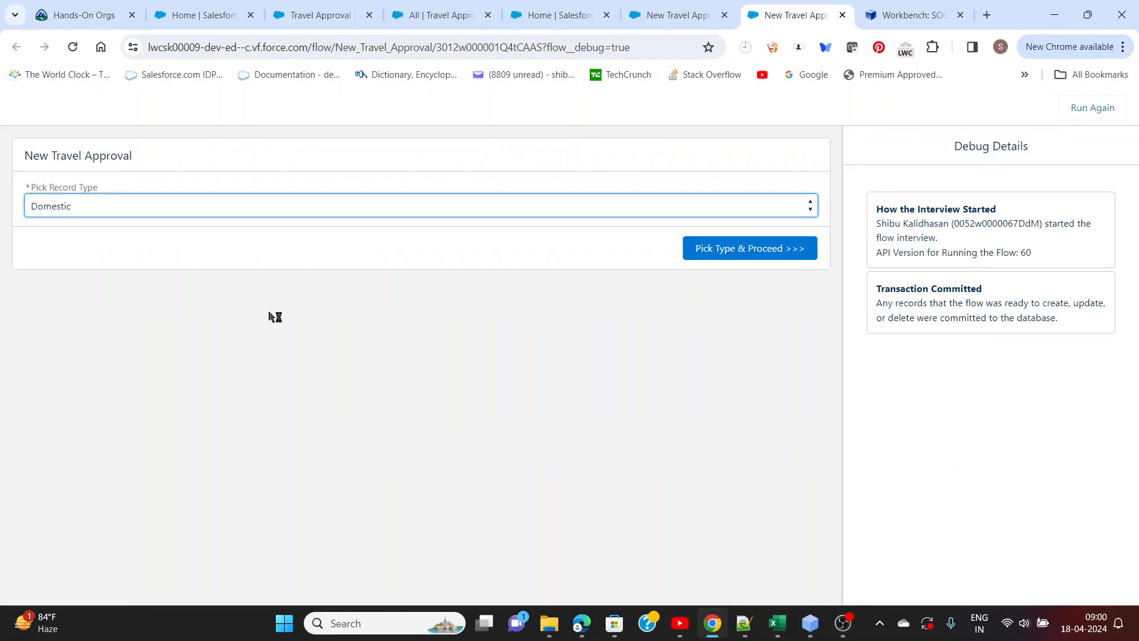
pyautogui.click(739, 257)
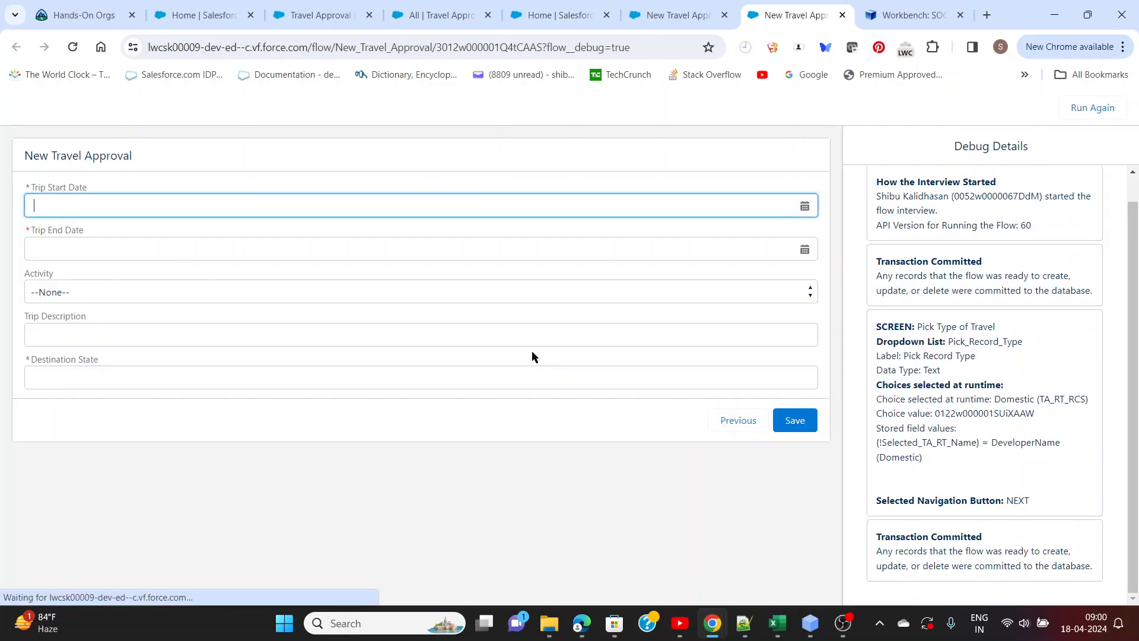
pyautogui.click(81, 292)
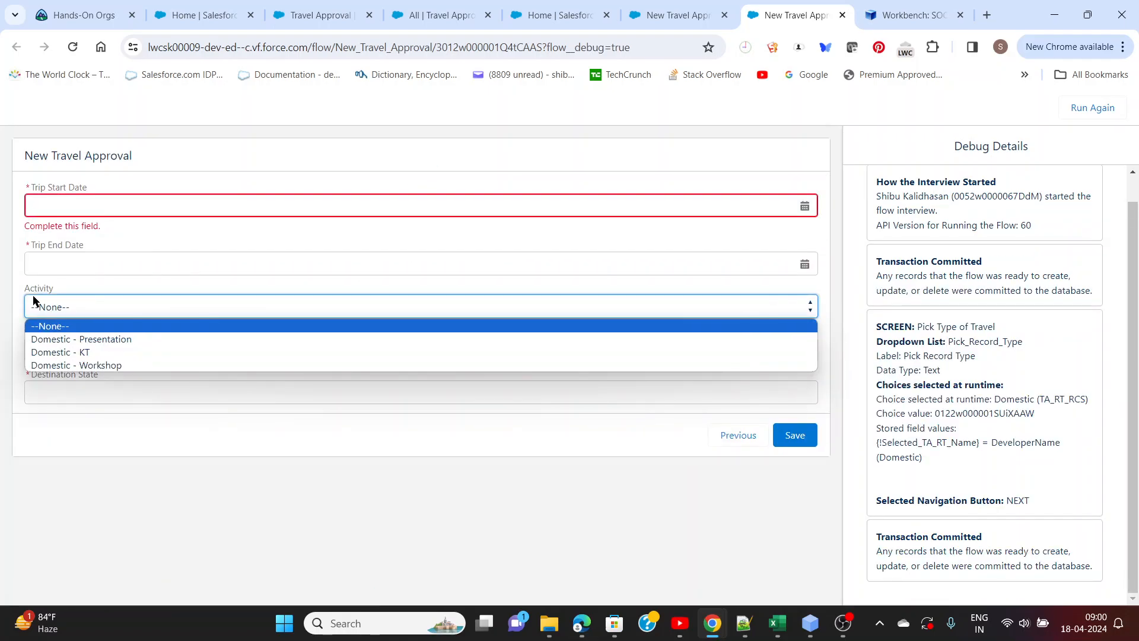
pyautogui.click(20, 276)
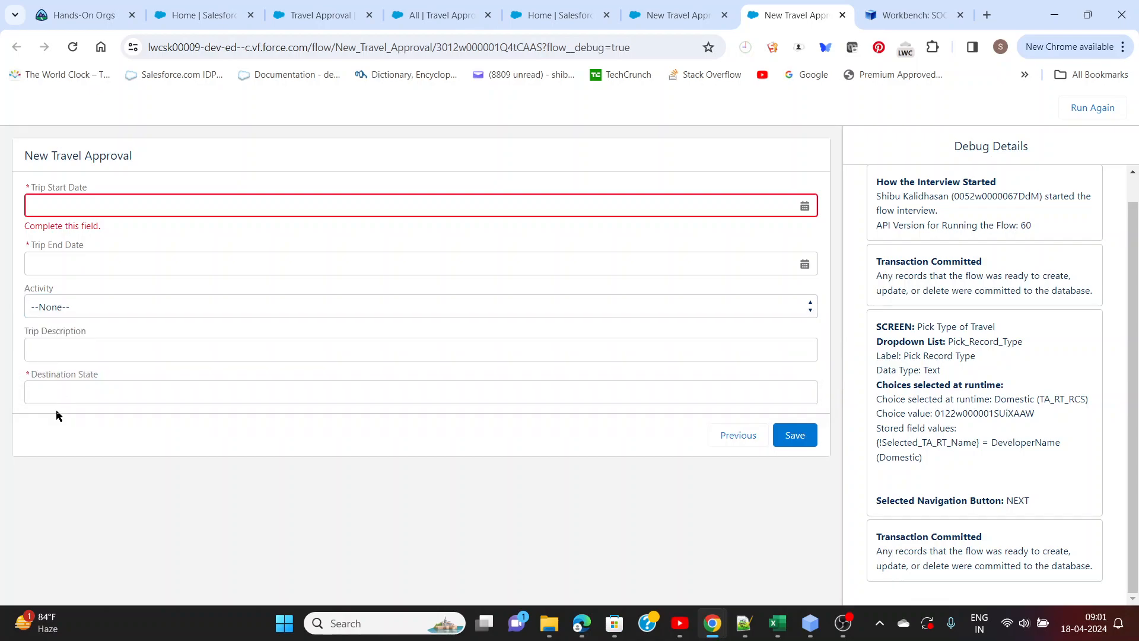
# Go back, proceed with the International record type, check the Activity choices and Country field, and close the debug run
pyautogui.click(723, 439)
pyautogui.click(240, 220)
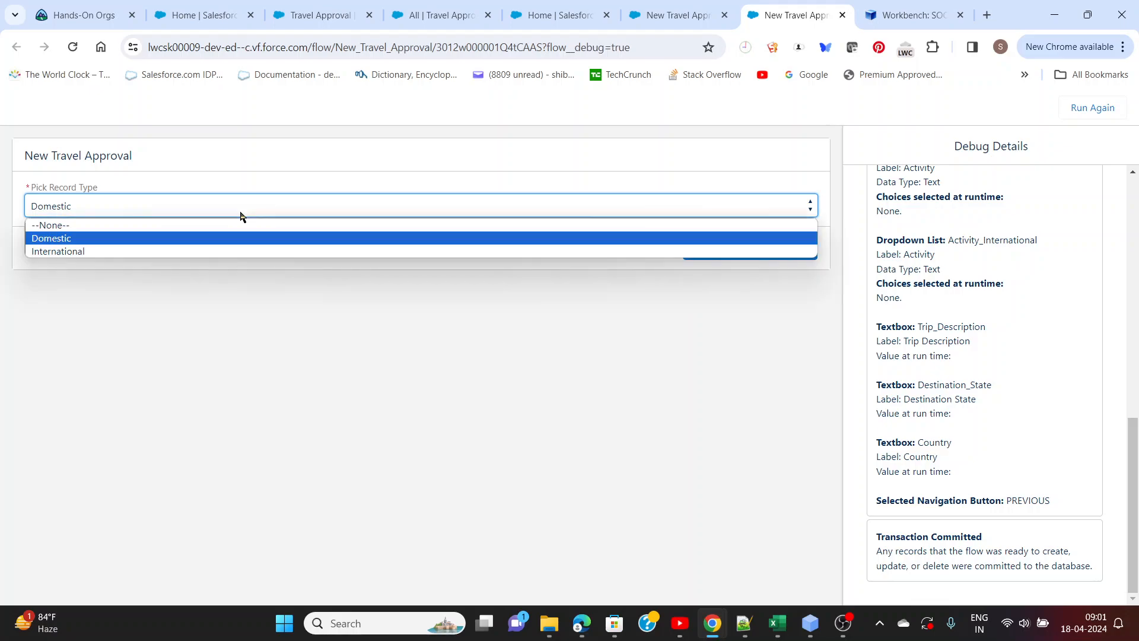
pyautogui.click(202, 256)
pyautogui.click(705, 261)
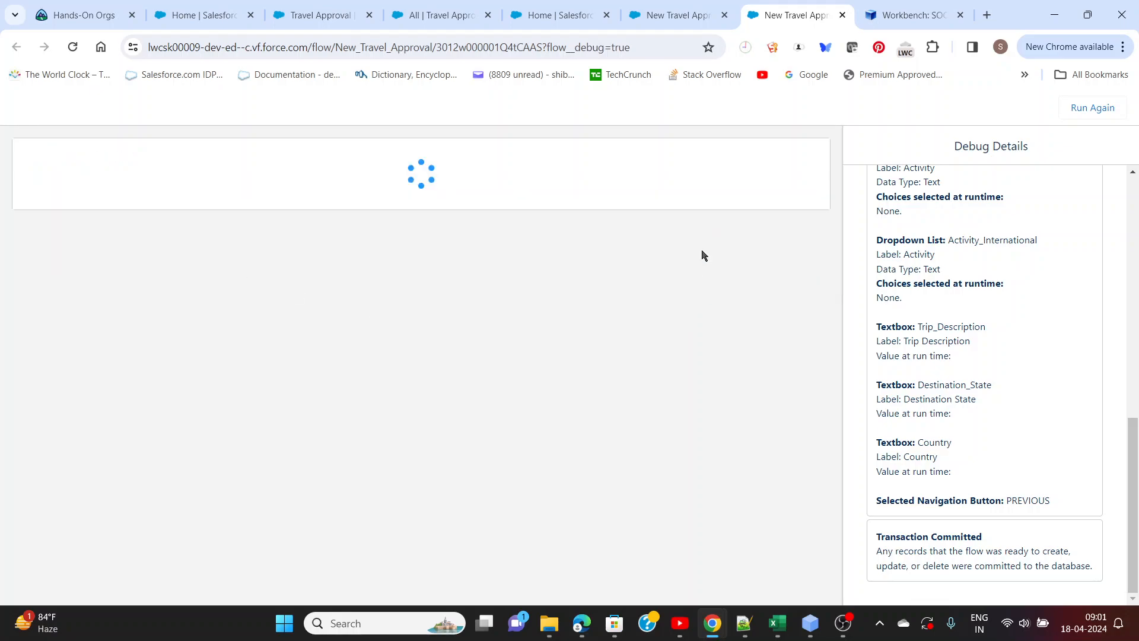
pyautogui.click(126, 301)
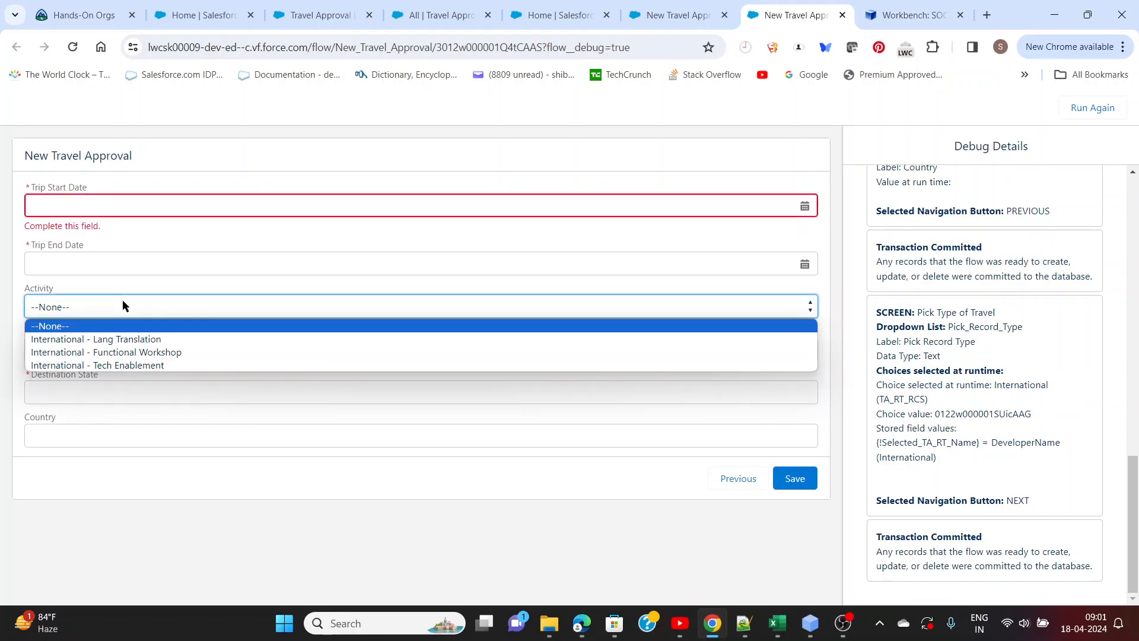
pyautogui.click(103, 472)
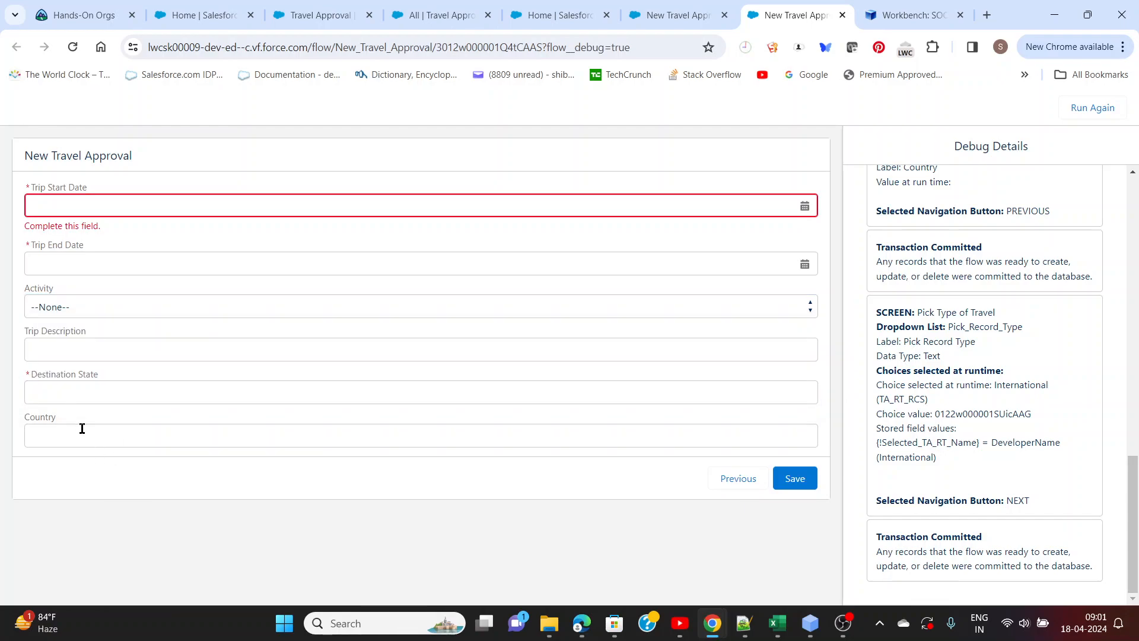
pyautogui.click(842, 15)
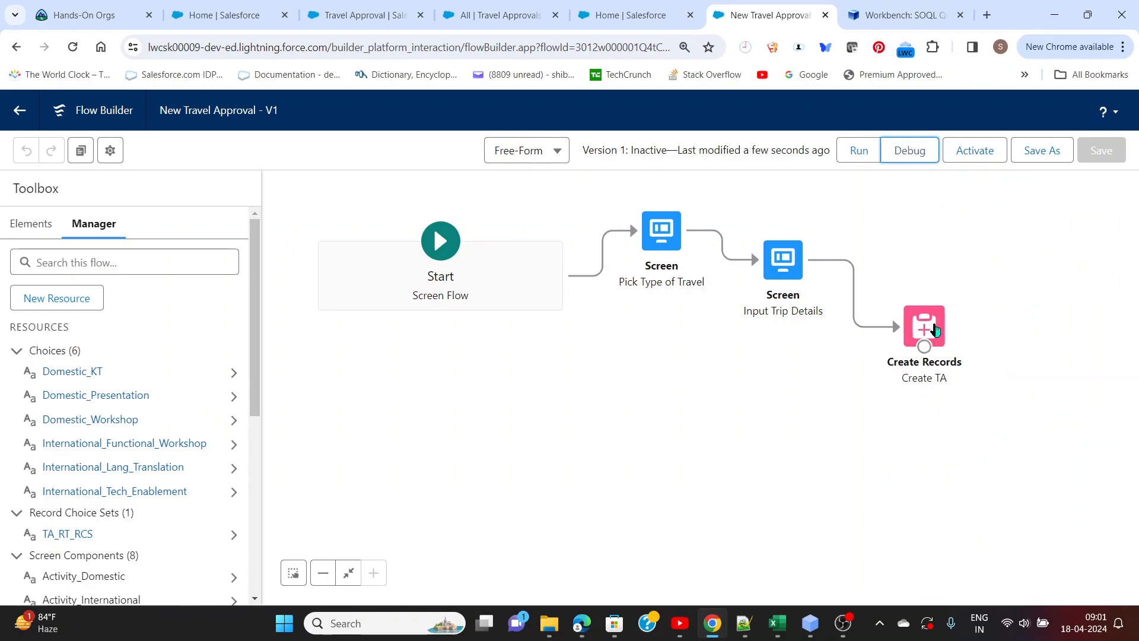
# Open the Create TA element and review the field values it assigns to the Travel Approval record
pyautogui.moveTo(934, 328); pyautogui.dragTo(920, 317)
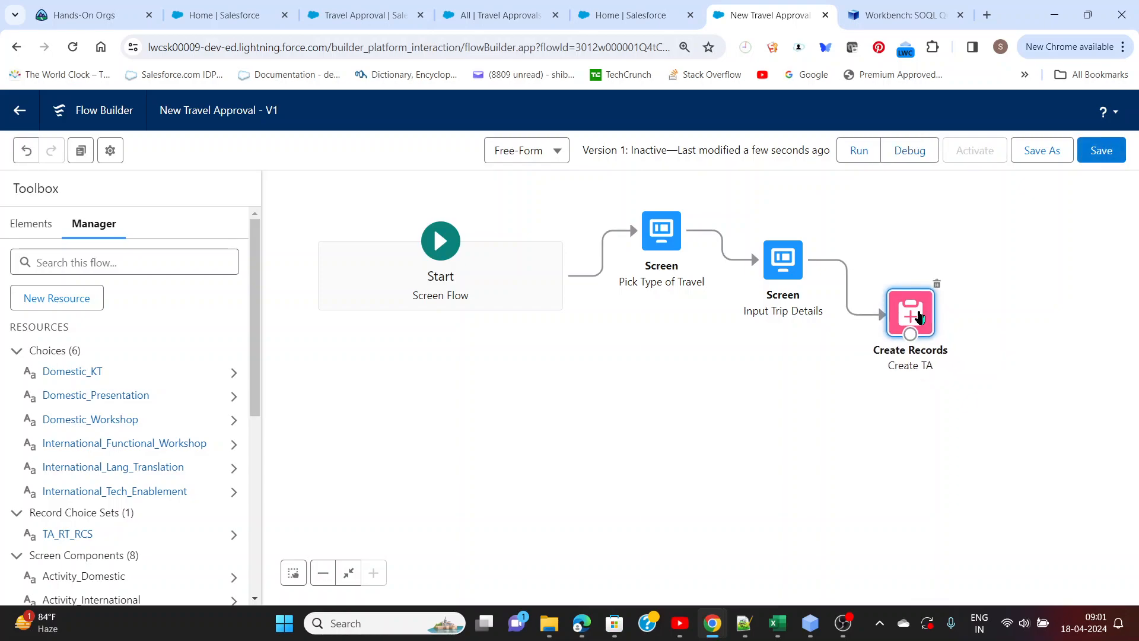
pyautogui.doubleClick(919, 317)
pyautogui.scroll(-4, 343, 341)
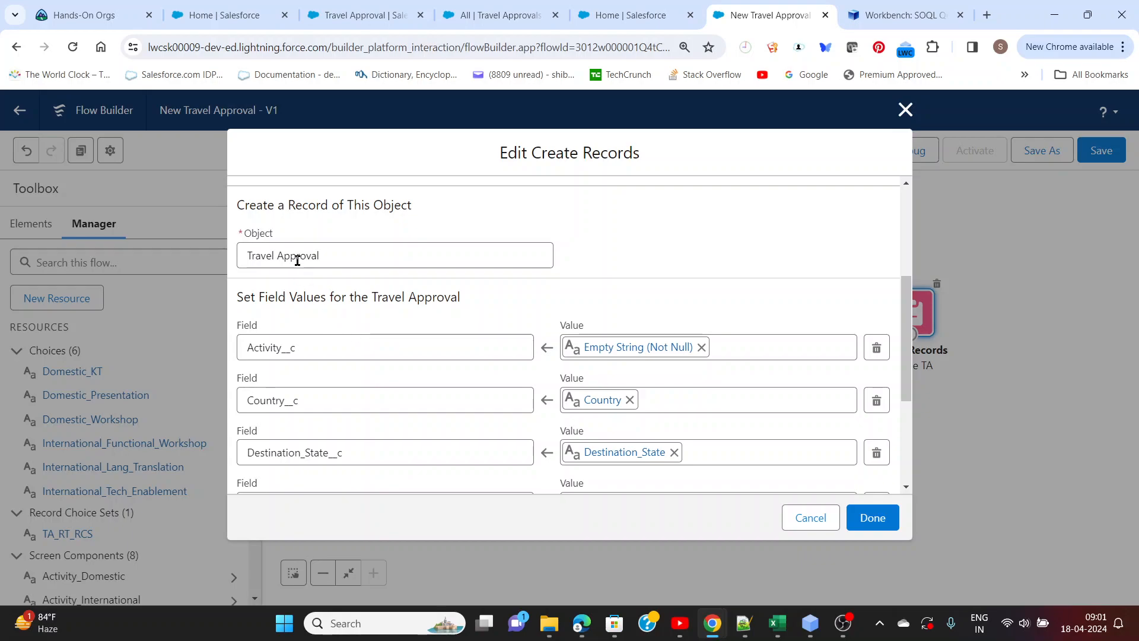
pyautogui.scroll(-1, 297, 261)
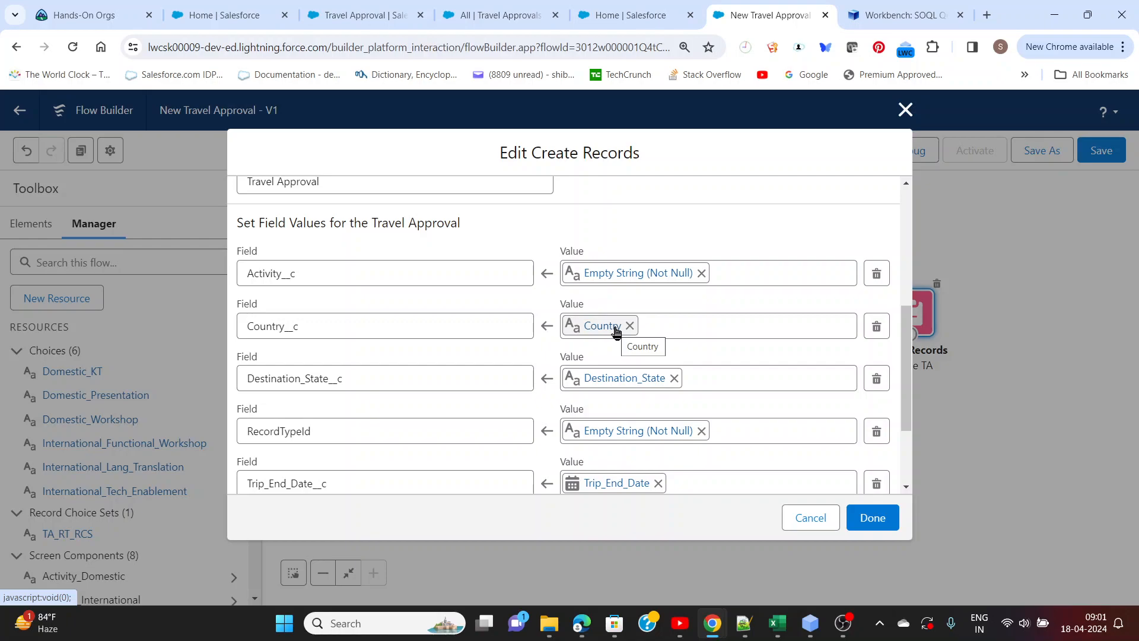
pyautogui.scroll(-1, 615, 330)
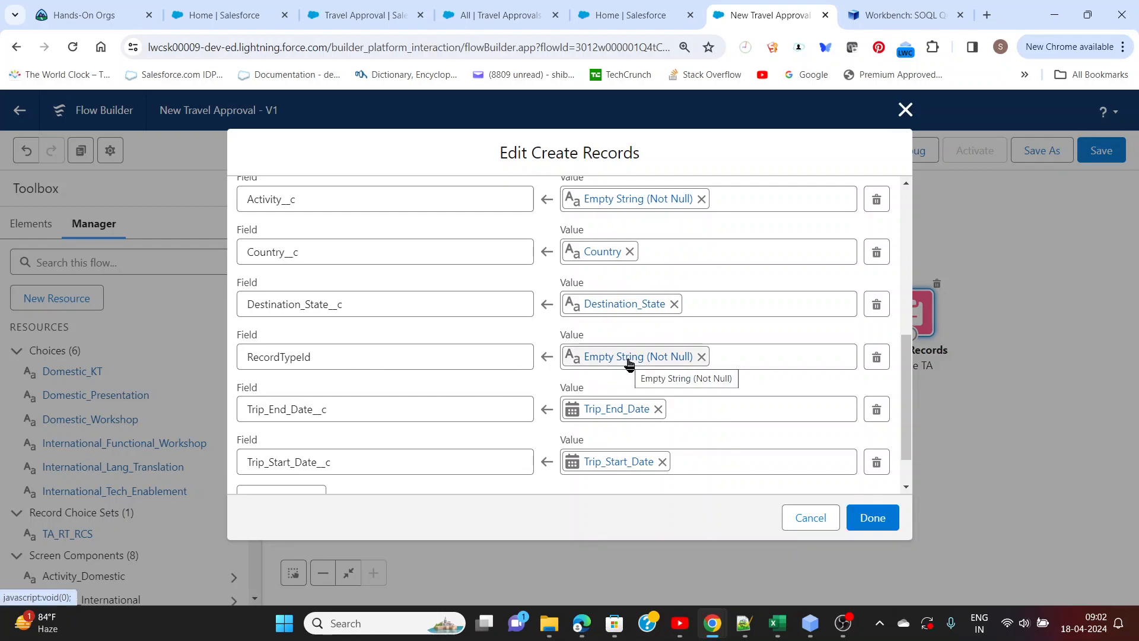
pyautogui.scroll(-1, 627, 374)
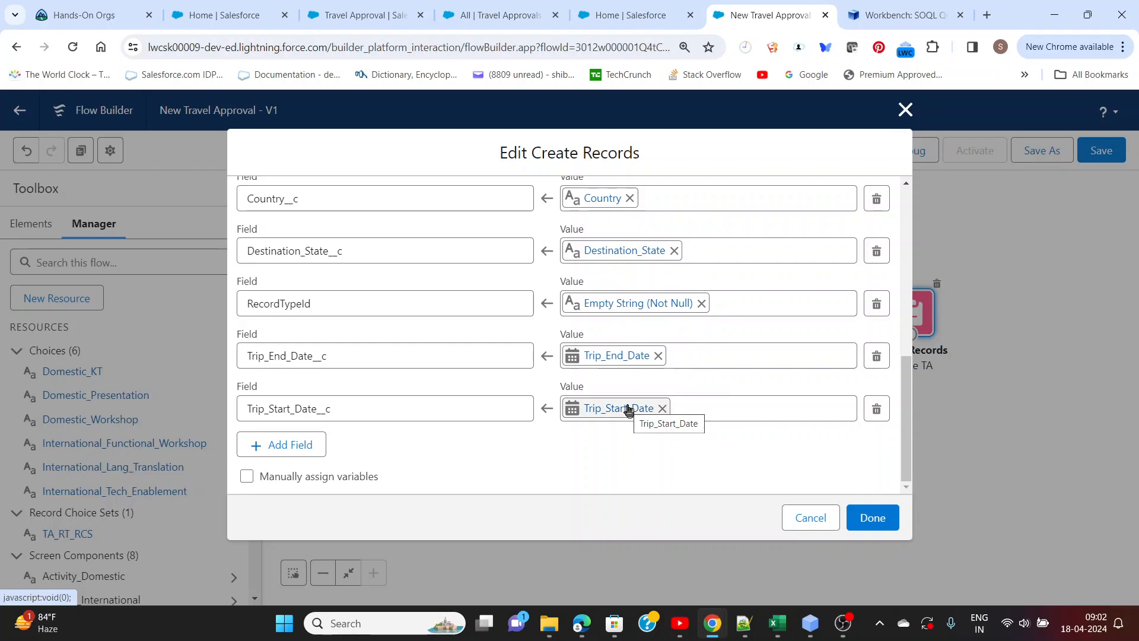
# Replace the value assigned to RecordTypeId in the Create TA element with the Pick_Record_Type screen component
pyautogui.scroll(1, 619, 398)
pyautogui.scroll(2, 619, 398)
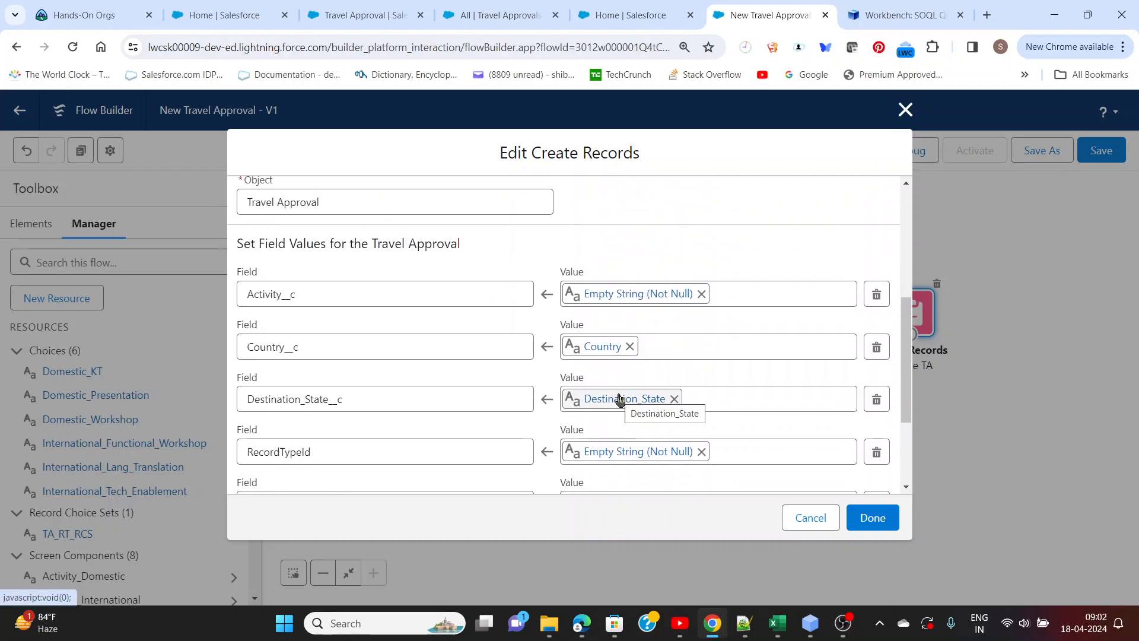
pyautogui.scroll(-1, 618, 397)
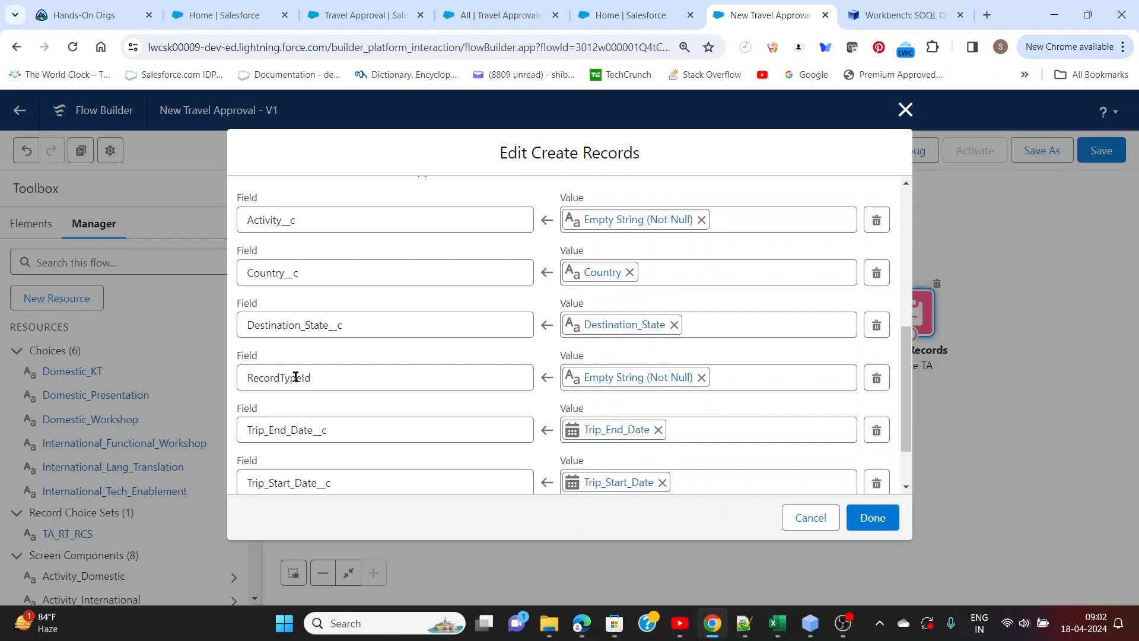
pyautogui.click(701, 377)
pyautogui.click(577, 378)
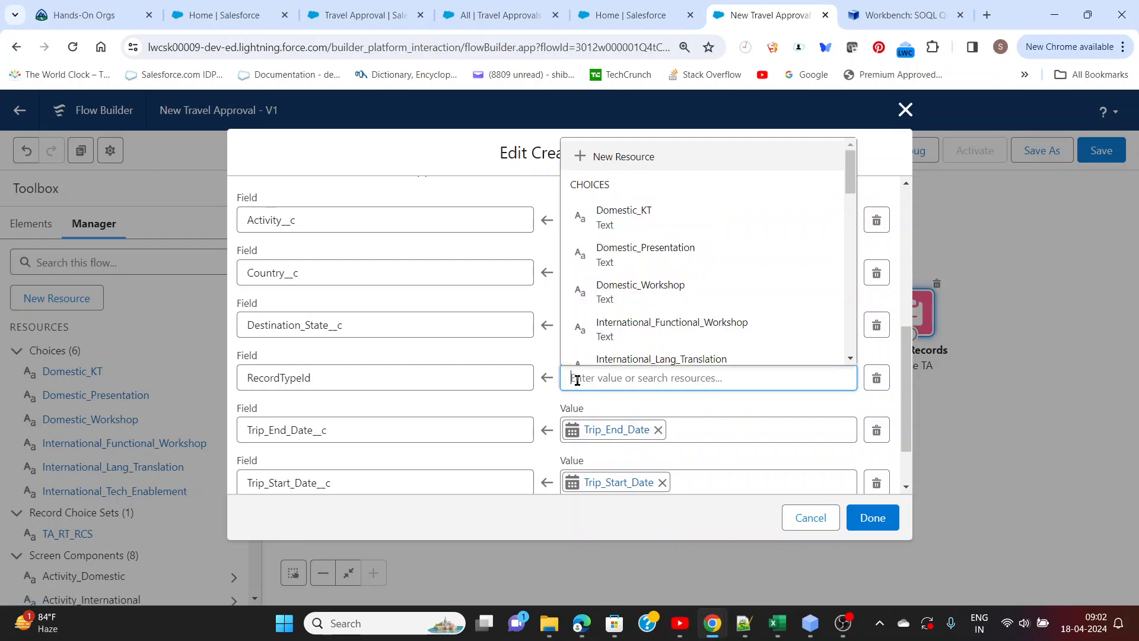
pyautogui.moveTo(849, 158); pyautogui.dragTo(882, 280)
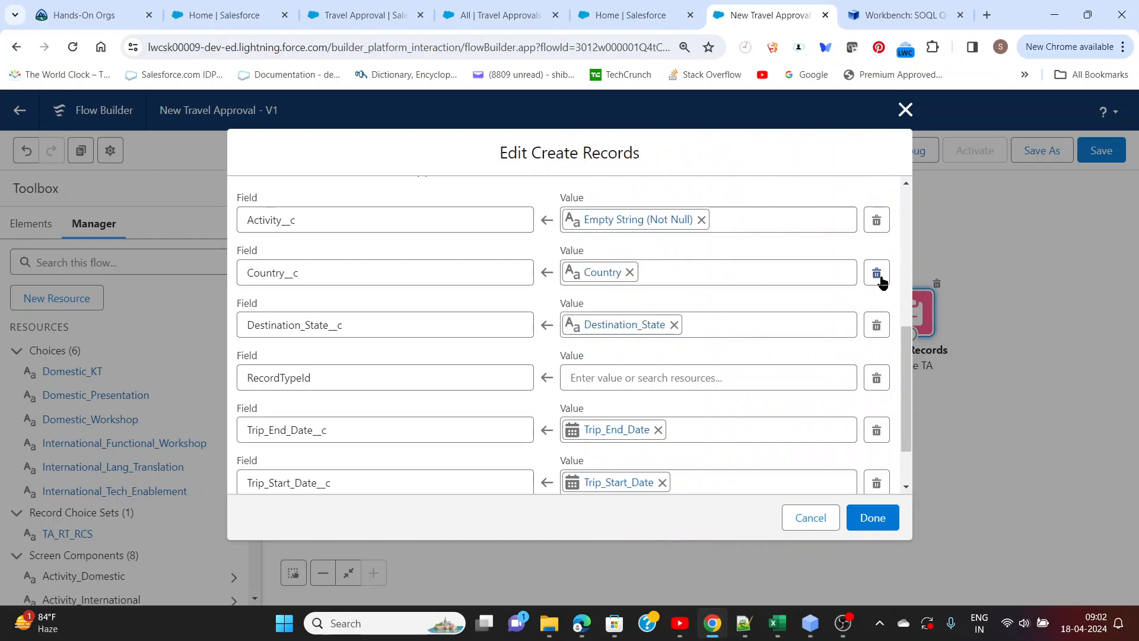
pyautogui.click(797, 379)
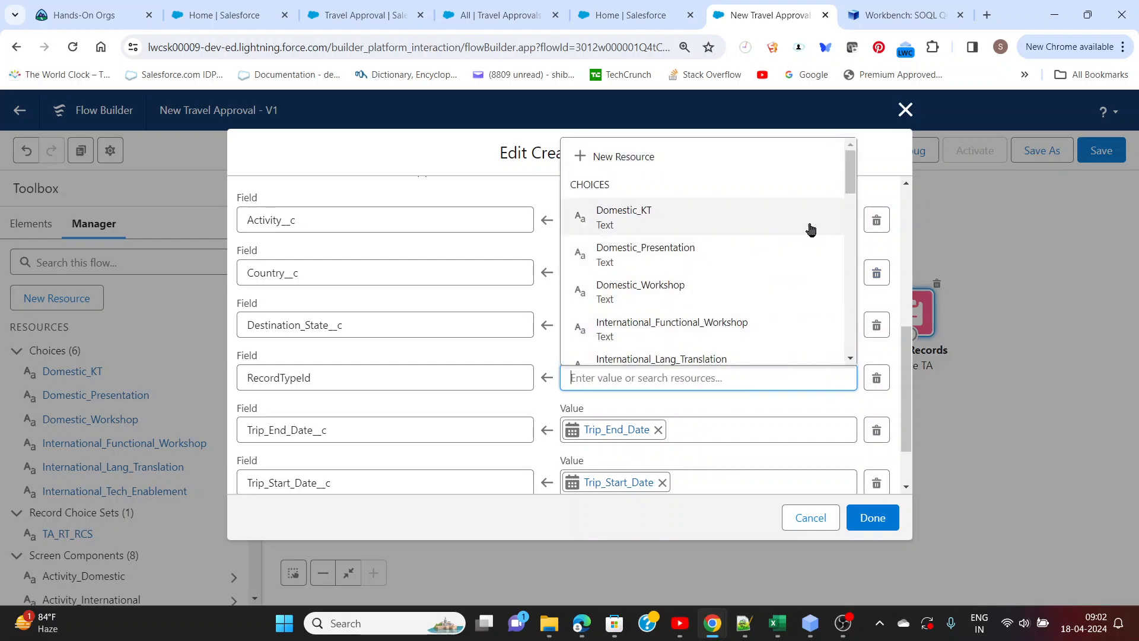
pyautogui.moveTo(852, 187); pyautogui.dragTo(853, 275)
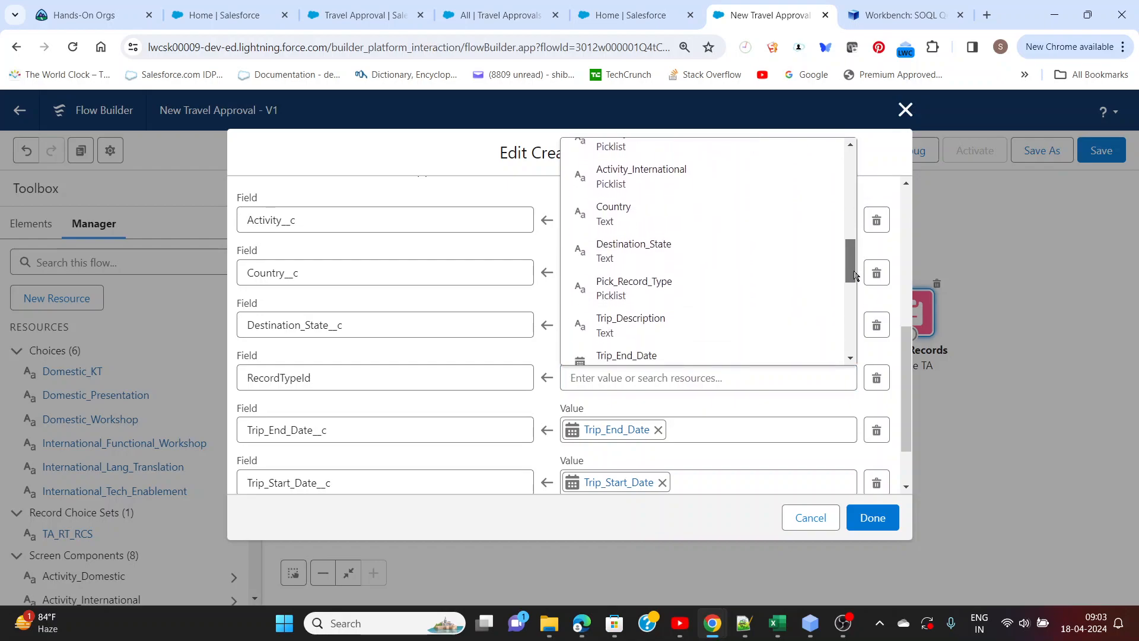
pyautogui.click(624, 298)
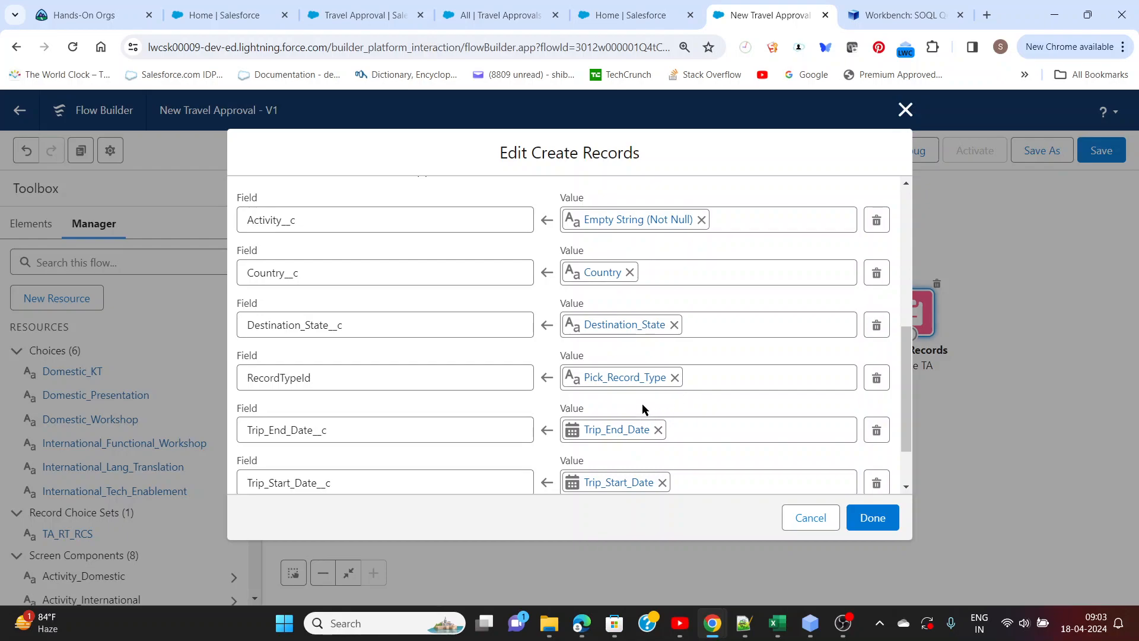
pyautogui.scroll(1, 644, 400)
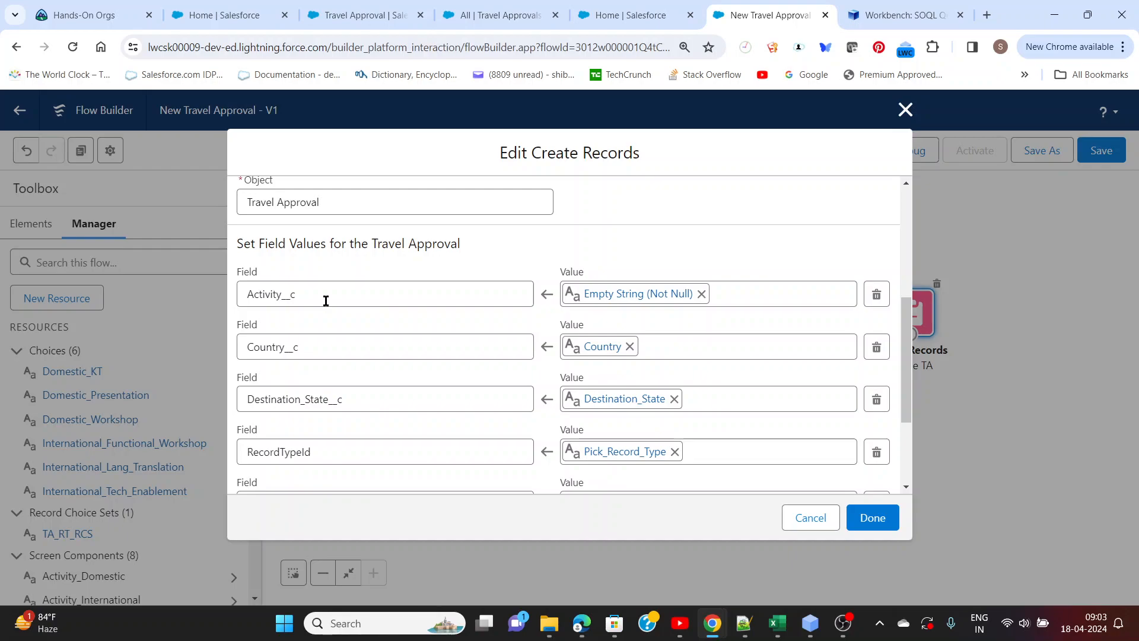
# Confirm the edited field values of the Create TA element
pyautogui.click(882, 527)
pyautogui.click(764, 464)
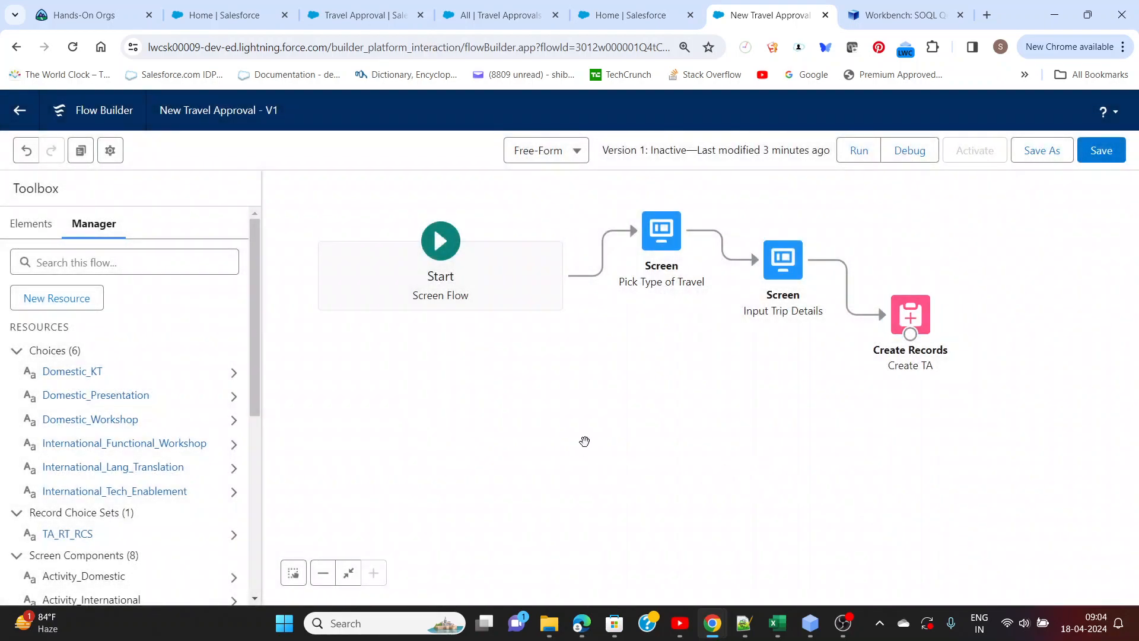
pyautogui.doubleClick(916, 320)
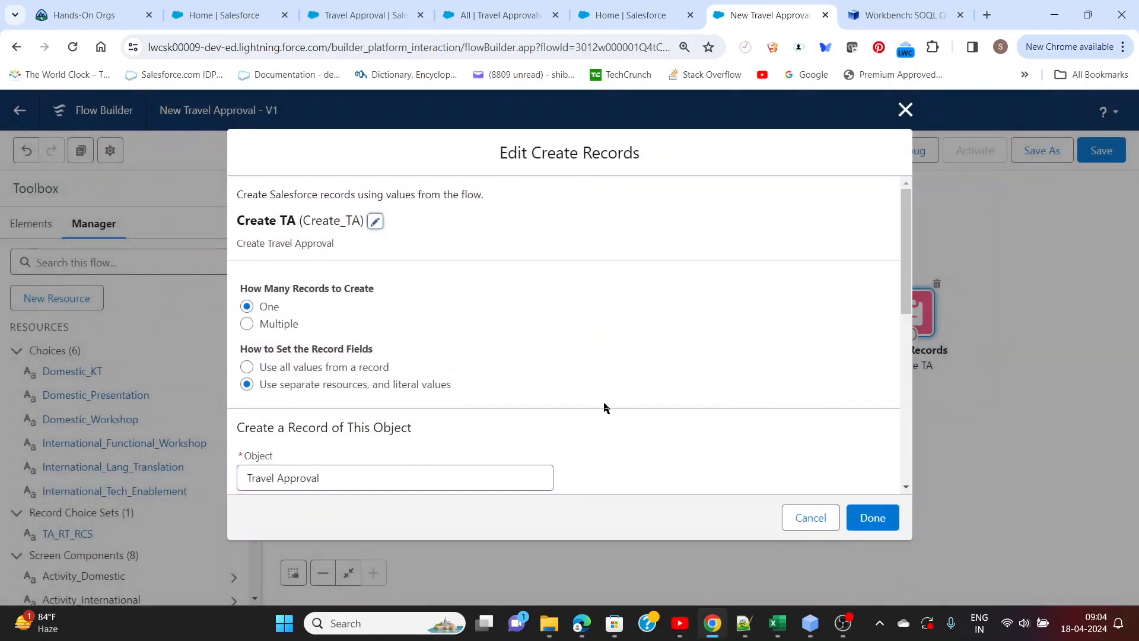
pyautogui.click(825, 521)
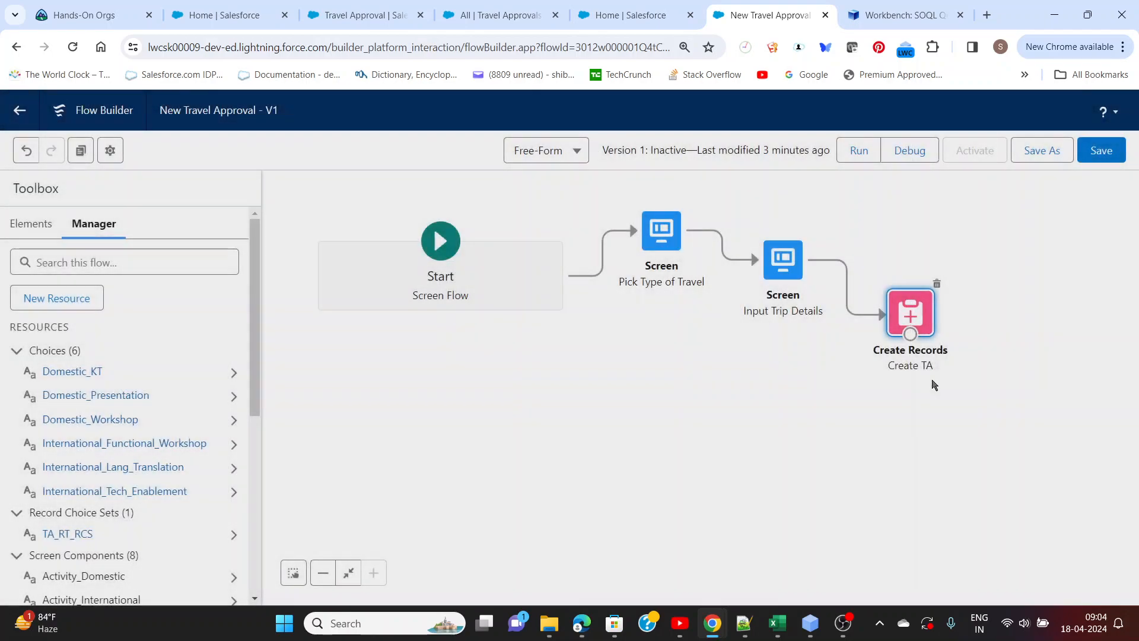
# Reopen the Create TA element and clear the value assigned to the Activity__c field
pyautogui.doubleClick(912, 325)
pyautogui.scroll(-10, 720, 346)
pyautogui.scroll(5, 710, 351)
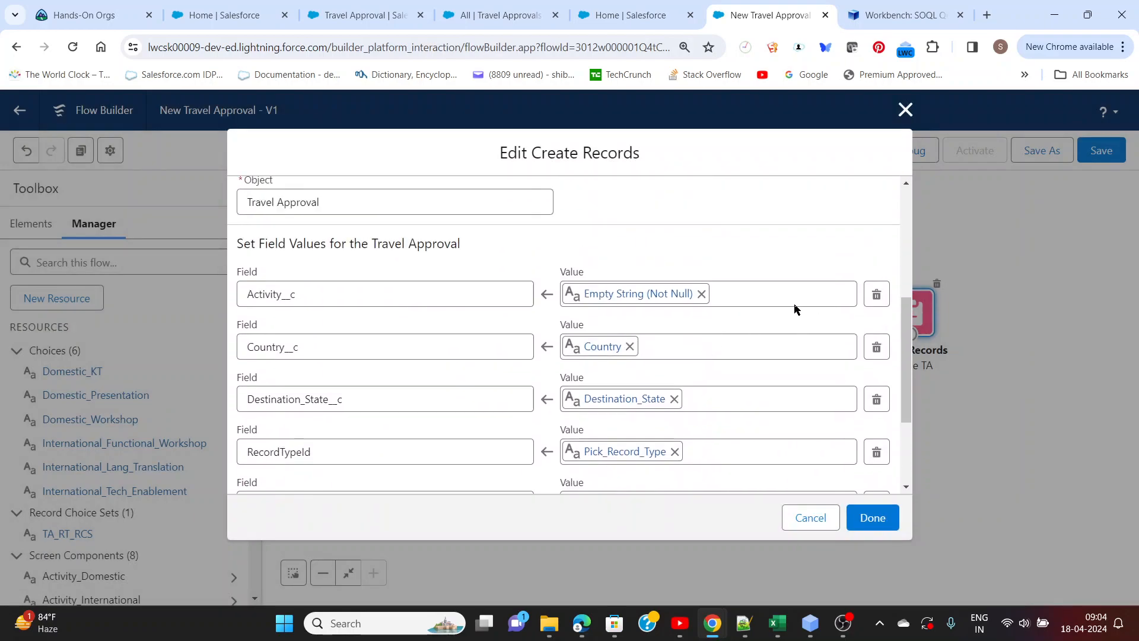
pyautogui.click(702, 294)
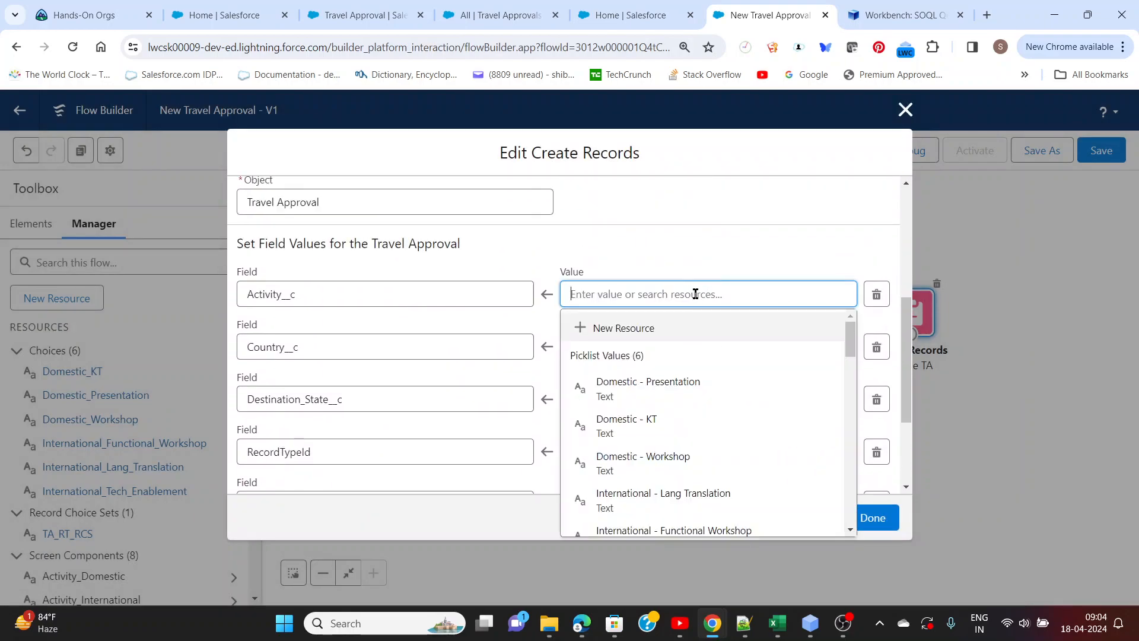
# Start a new Formula resource for the Activity__c value with API name Final_Activity_PL_Value and data type Text
pyautogui.click(619, 330)
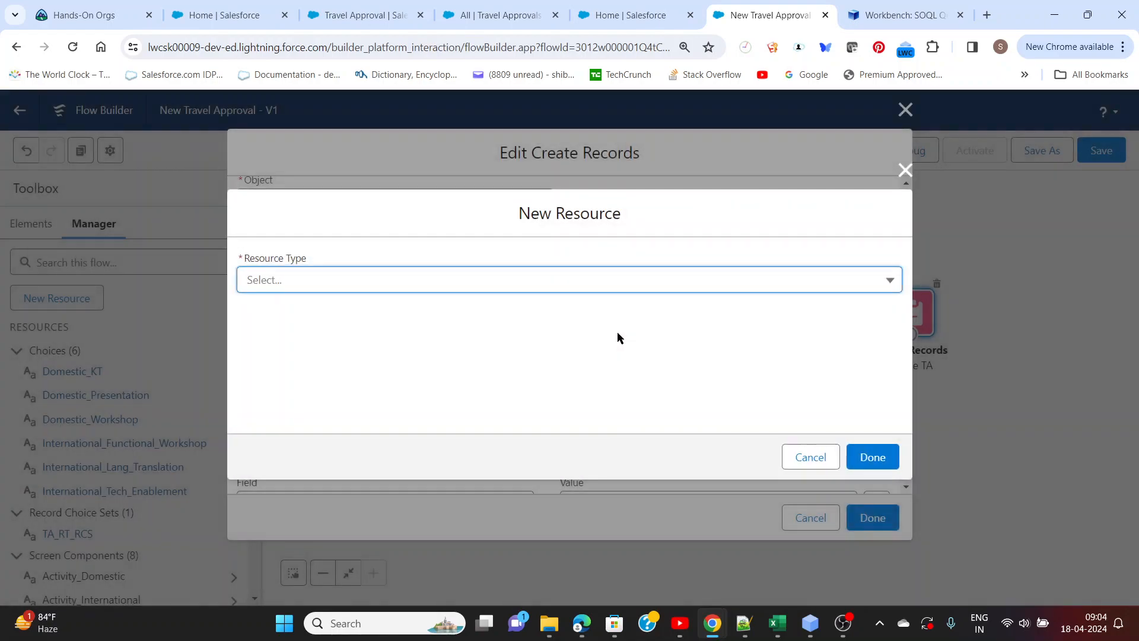
pyautogui.click(443, 285)
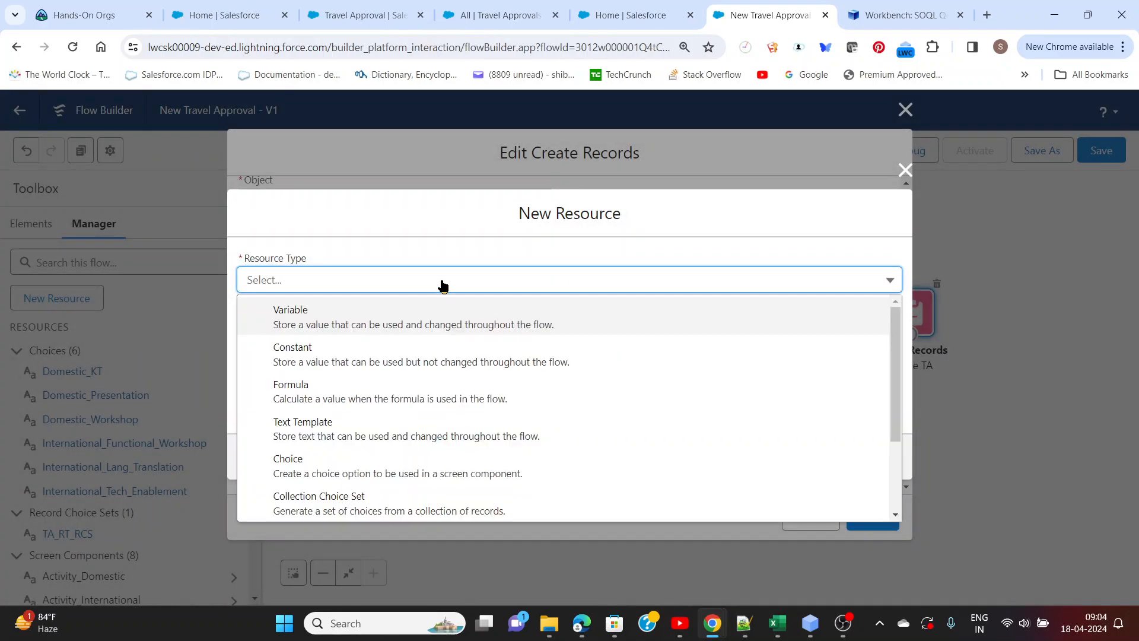
pyautogui.click(326, 393)
pyautogui.click(319, 287)
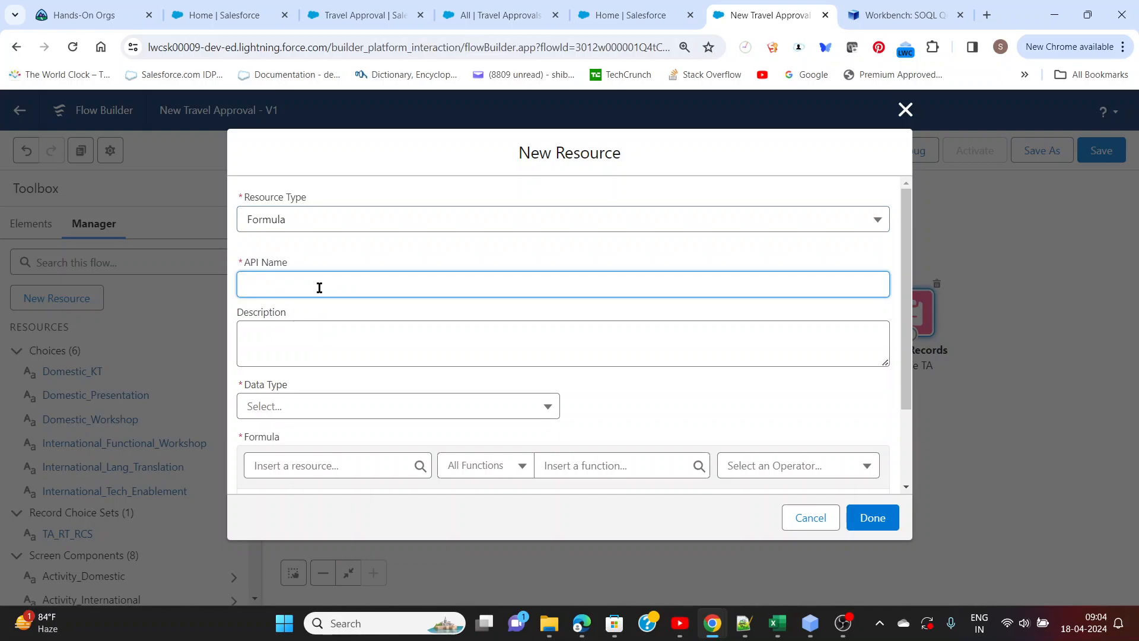
pyautogui.write('Final')
pyautogui.write('_Activity')
pyautogui.write('_Pr')
pyautogui.write('_Value')
pyautogui.click(330, 308)
pyautogui.click(325, 330)
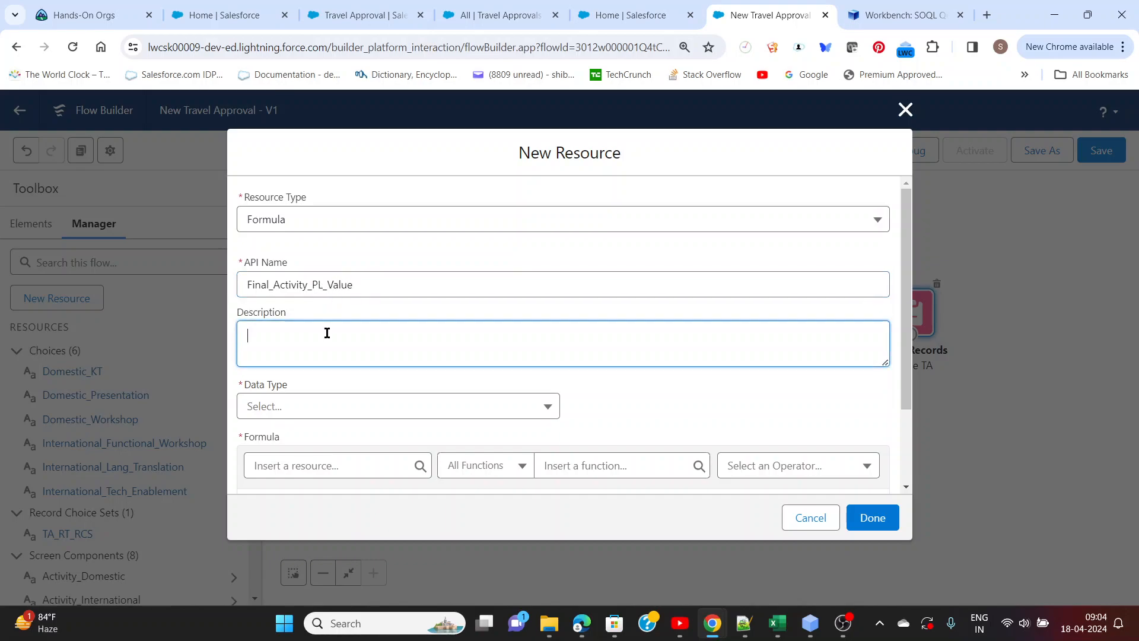
pyautogui.scroll(-1, 330, 364)
pyautogui.click(318, 333)
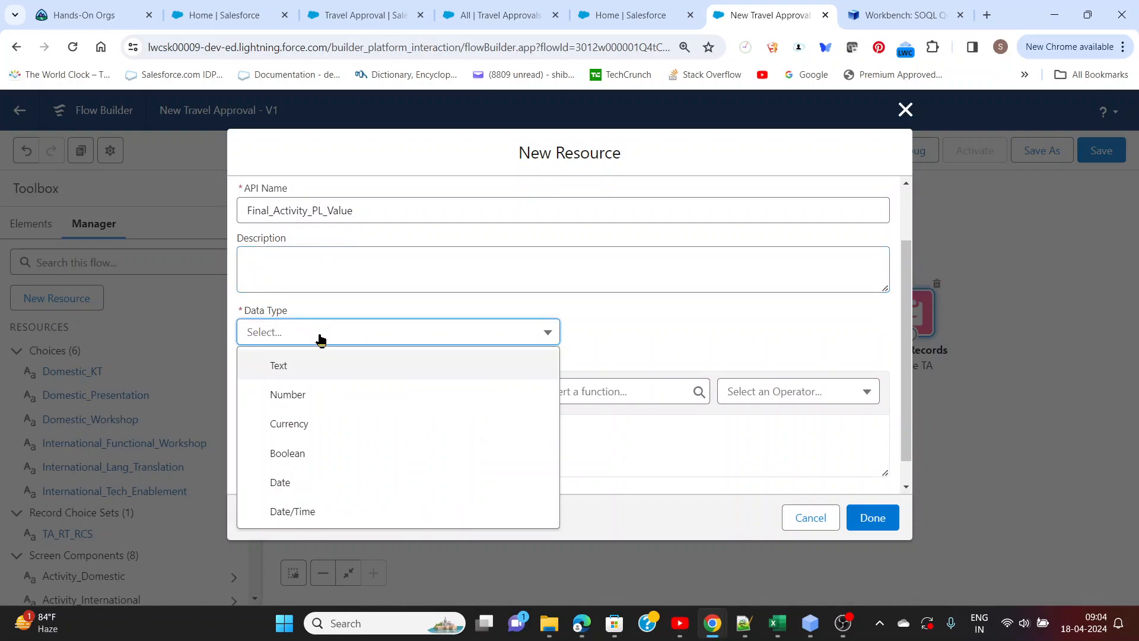
pyautogui.click(313, 372)
# Begin the formula with an IF function whose condition is {!Selected_TA_RT_Name} == "Domestic"
pyautogui.click(327, 437)
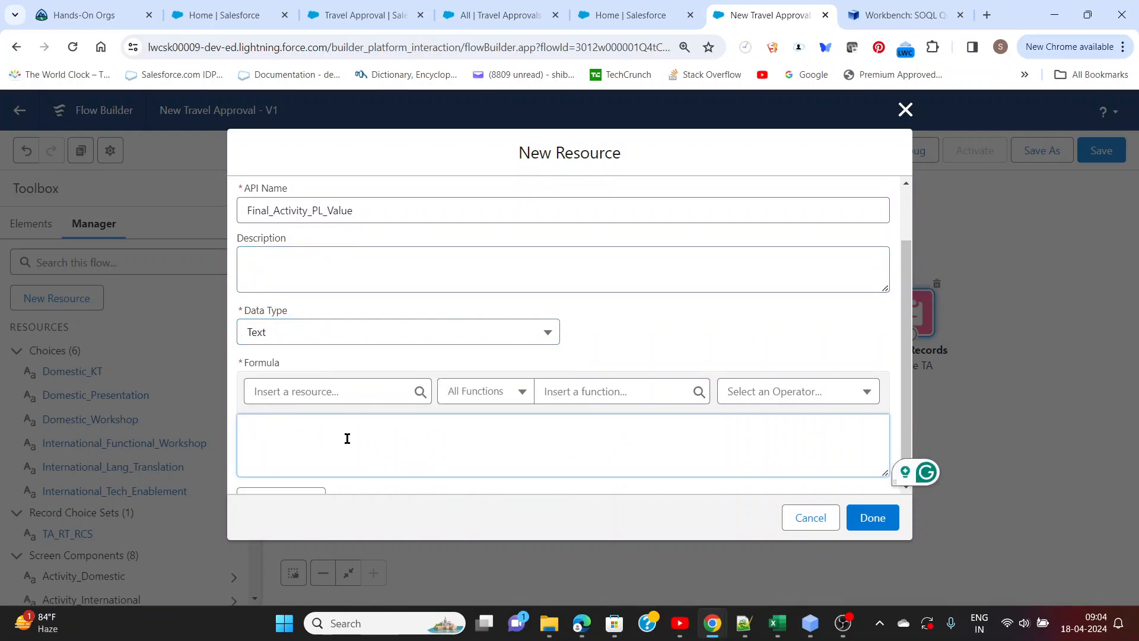
pyautogui.write('IF()')
pyautogui.press('Left')
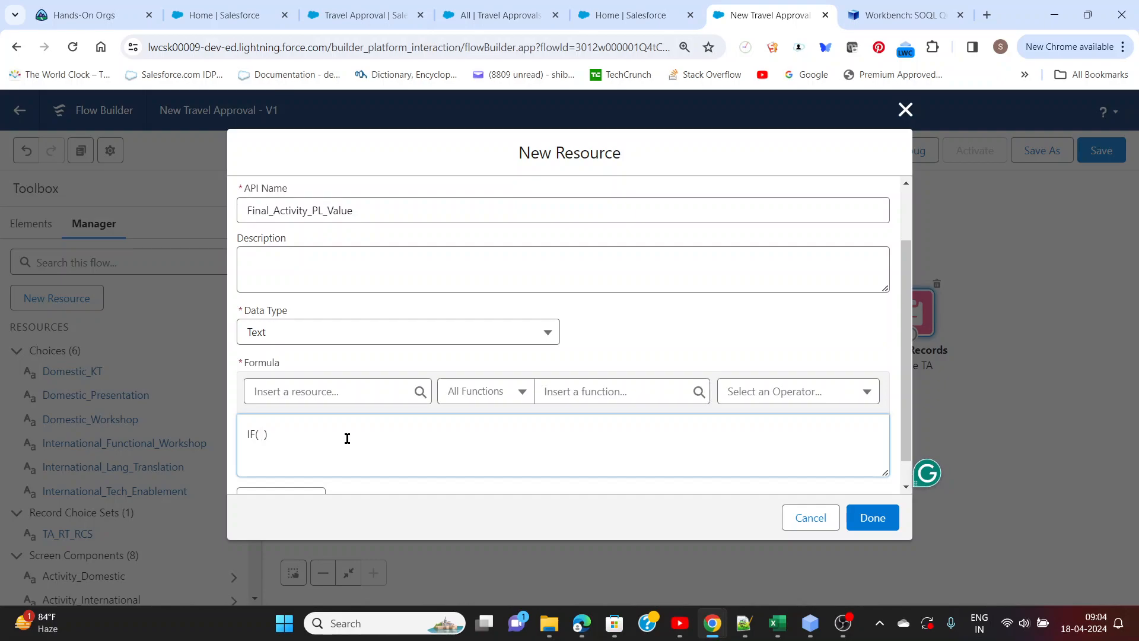
pyautogui.click(339, 397)
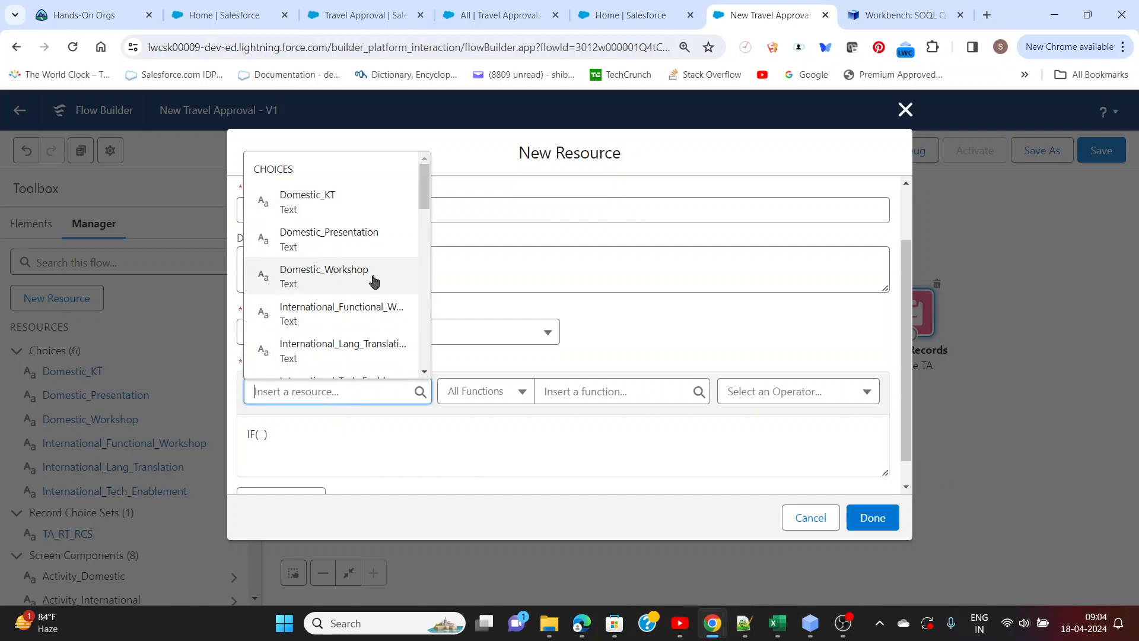
pyautogui.moveTo(425, 193); pyautogui.dragTo(428, 317)
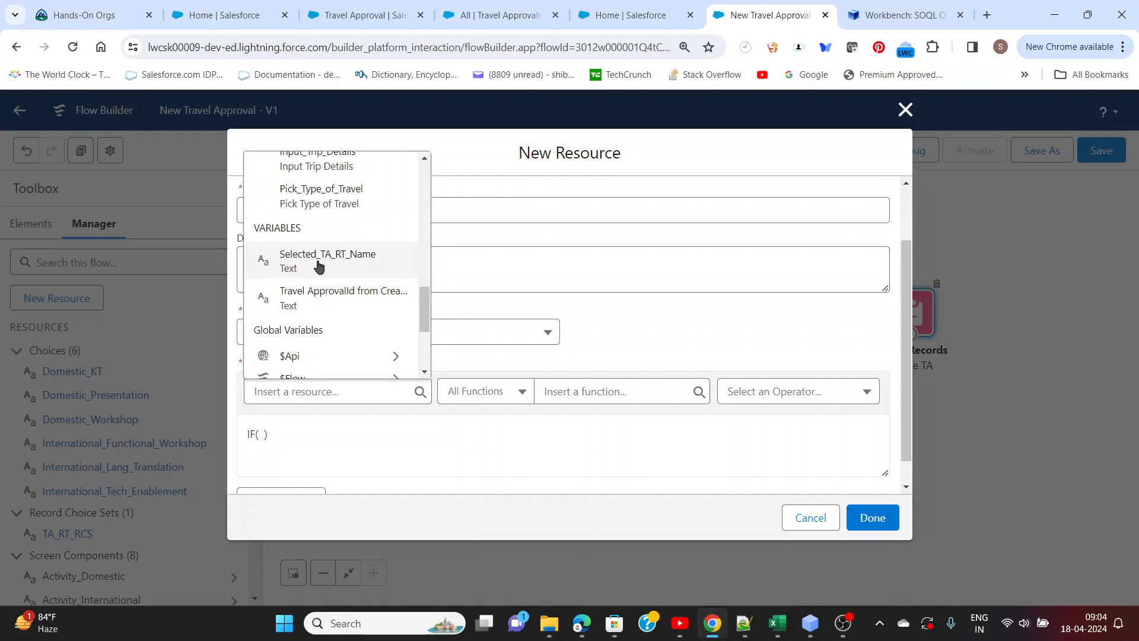
pyautogui.click(282, 259)
pyautogui.click(375, 434)
pyautogui.write('==  ')
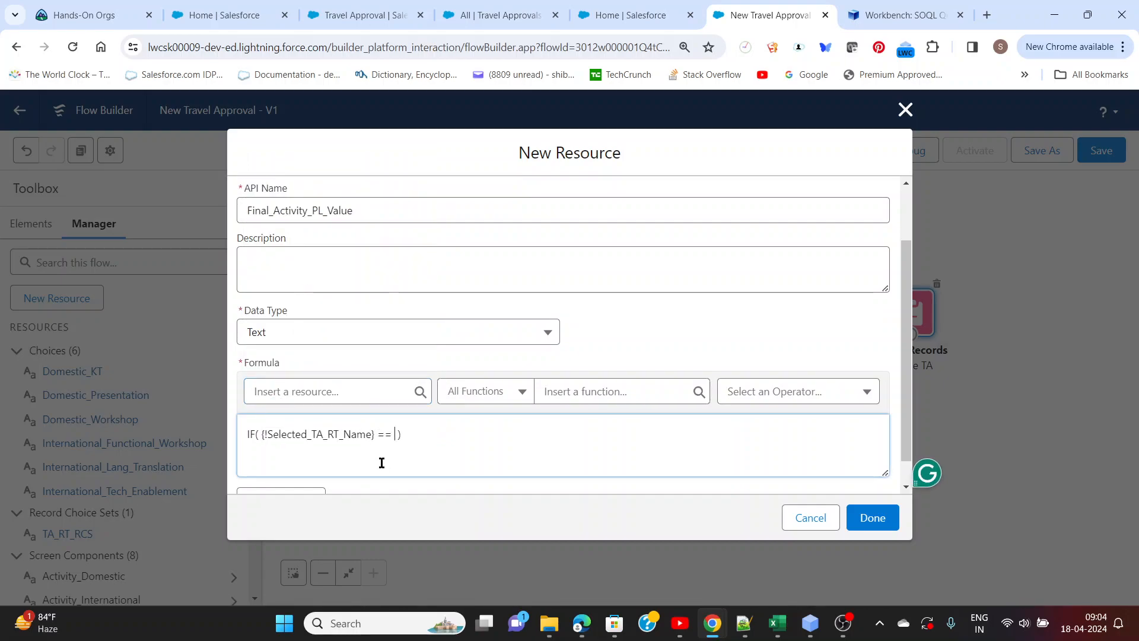
pyautogui.write('"Domestic",')
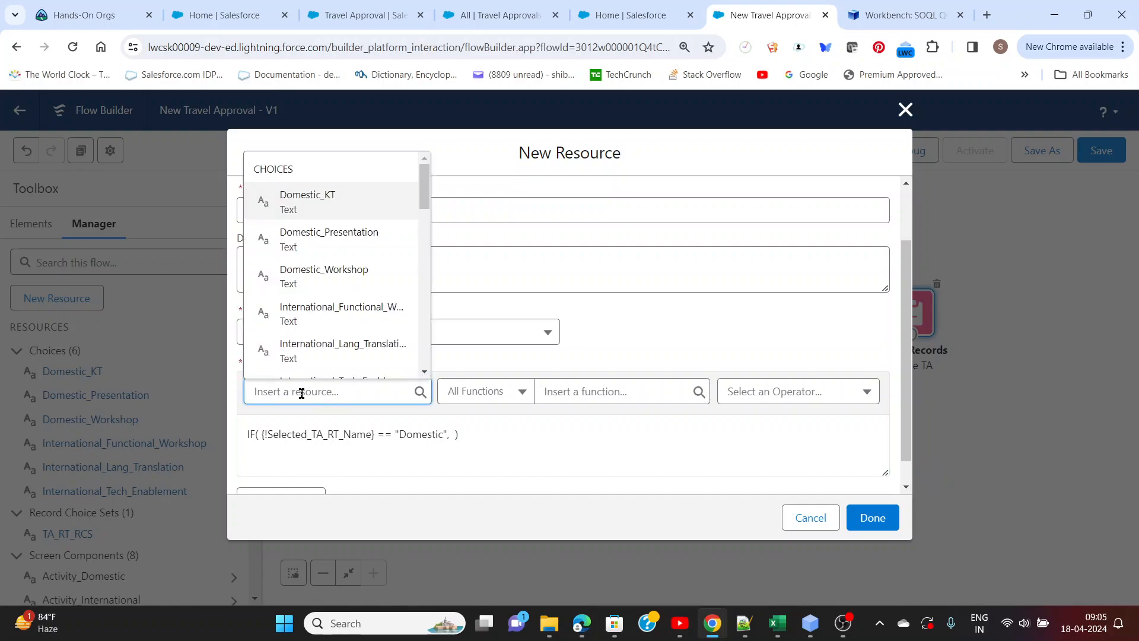
# Complete the IF formula with Activity_Domestic as the true result and Activity_International as the false result
pyautogui.moveTo(423, 208); pyautogui.dragTo(423, 246)
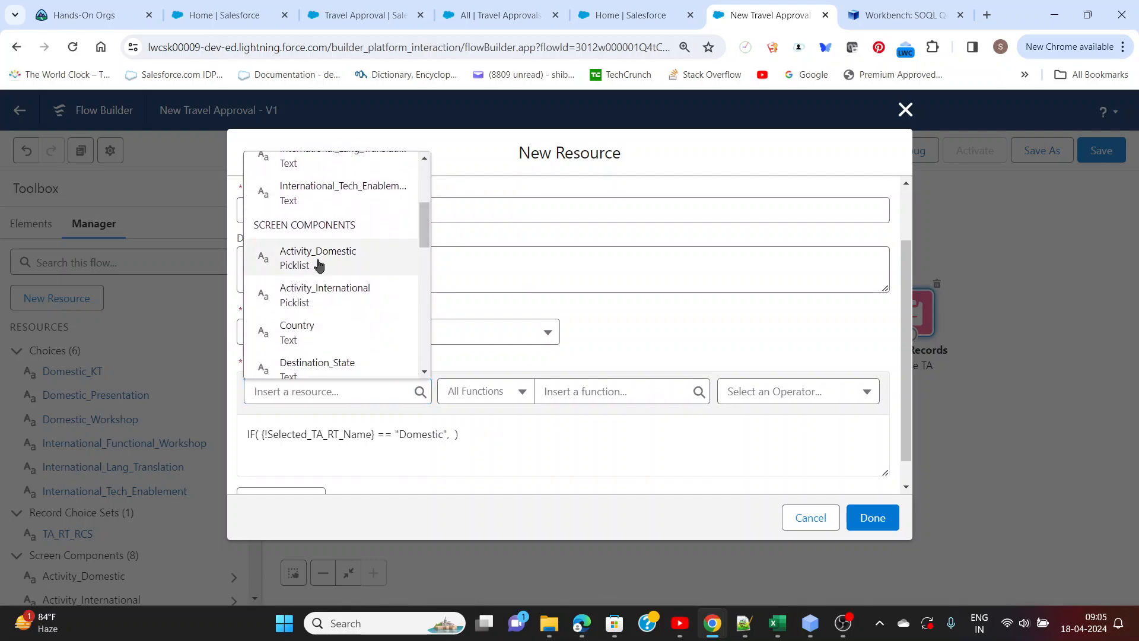
pyautogui.click(282, 261)
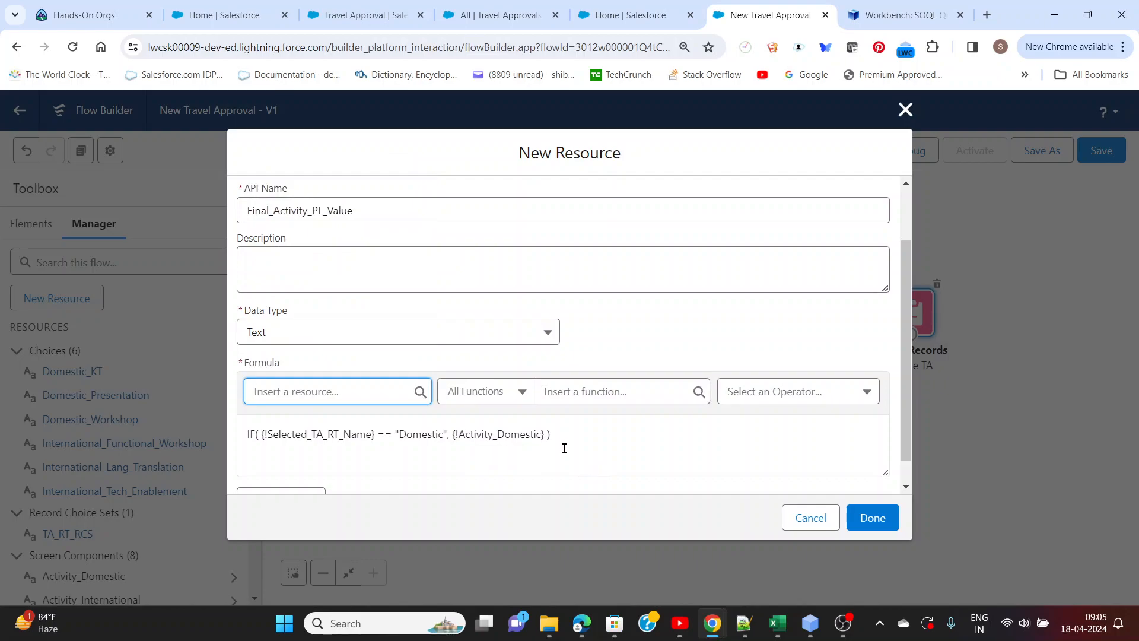
pyautogui.click(546, 434)
pyautogui.write(',')
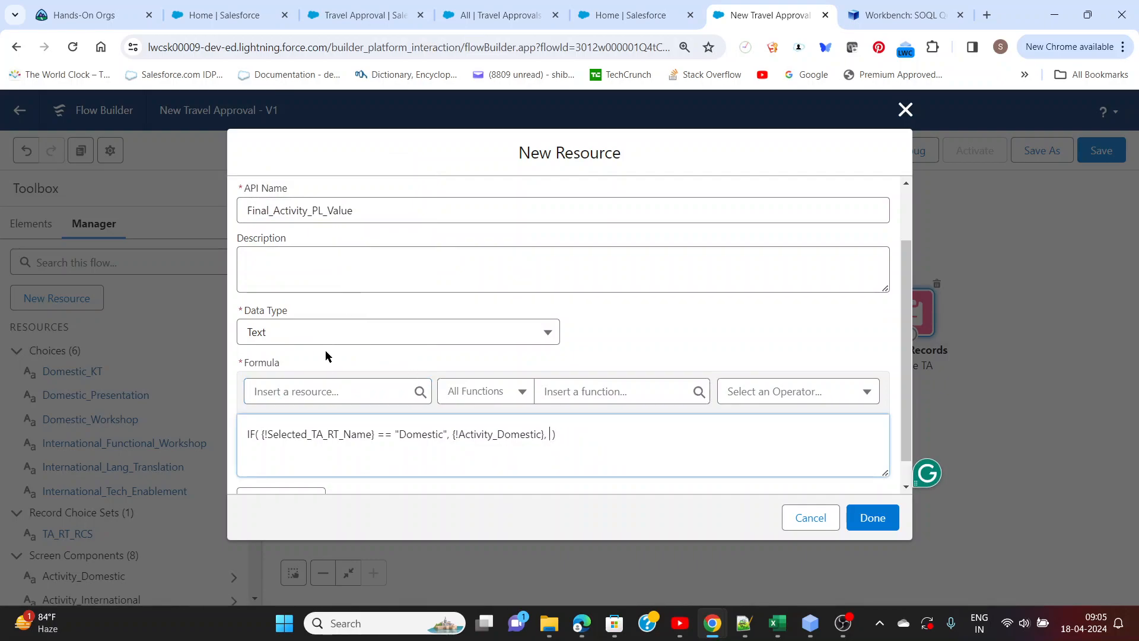
pyautogui.click(347, 393)
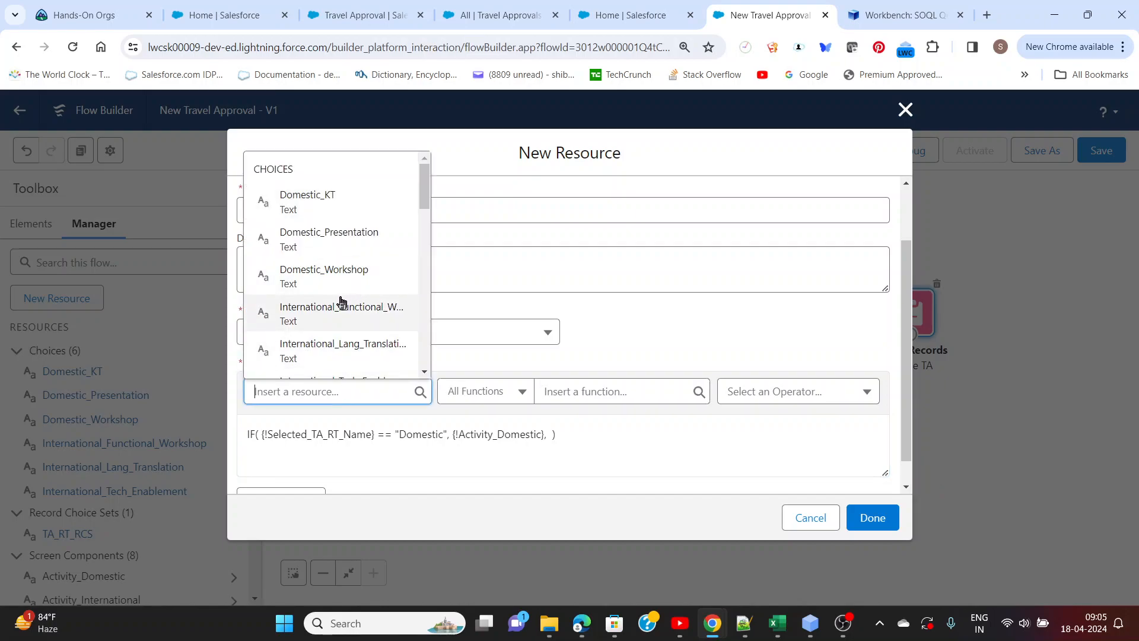
pyautogui.moveTo(425, 204); pyautogui.dragTo(422, 244)
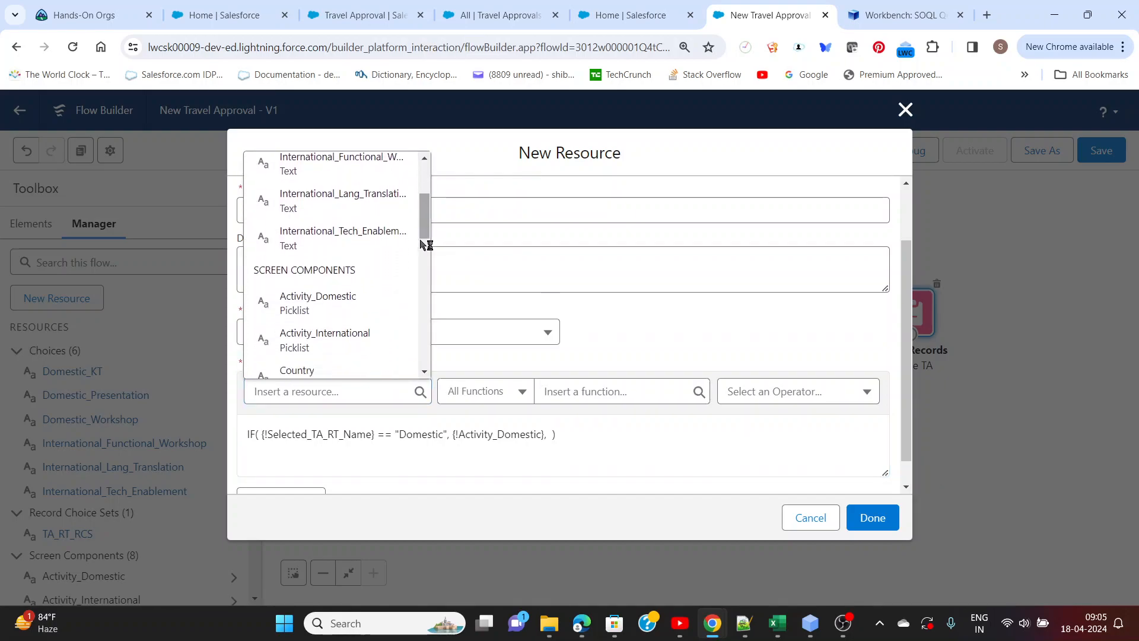
pyautogui.click(326, 338)
pyautogui.click(682, 438)
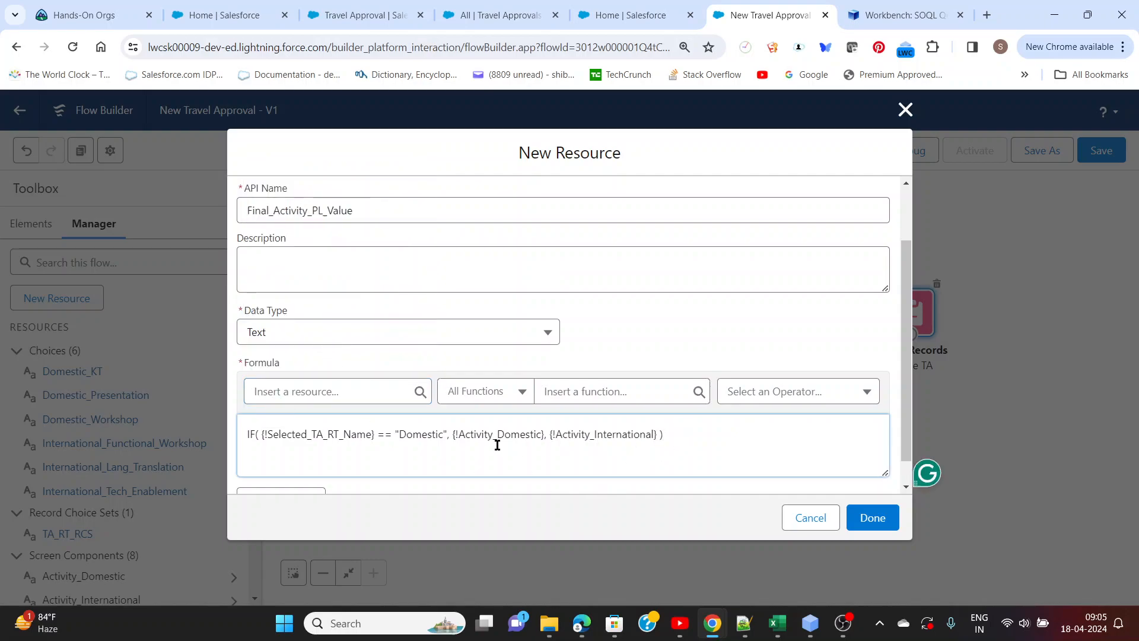
# Check the syntax of the Final_Activity_PL_Value formula and save the resource
pyautogui.scroll(-1, 496, 442)
pyautogui.click(285, 475)
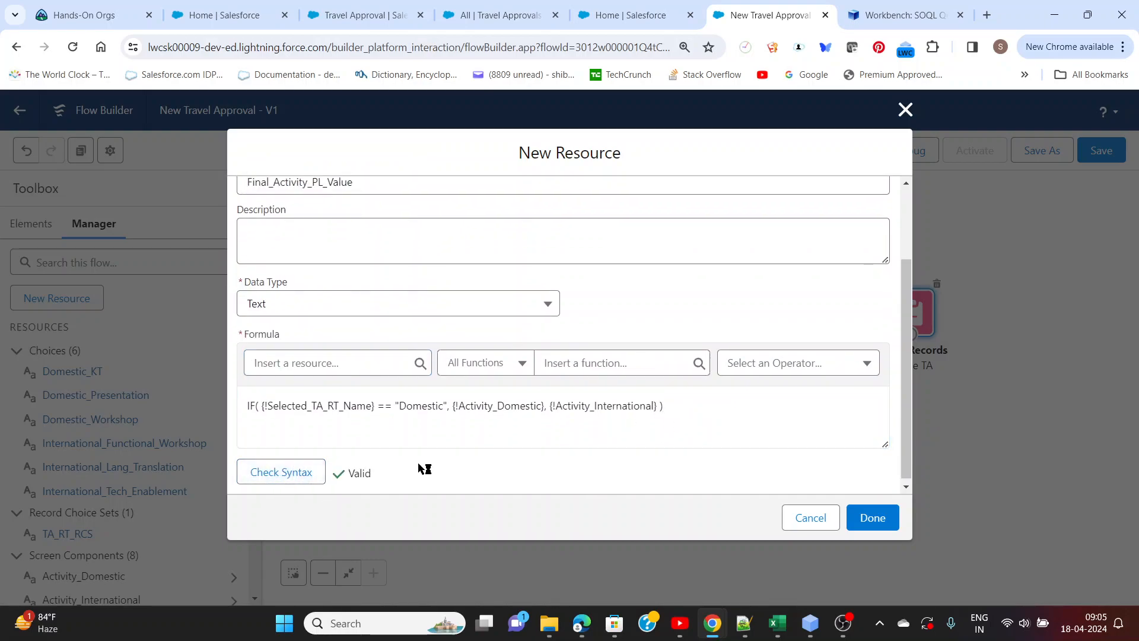
pyautogui.click(861, 524)
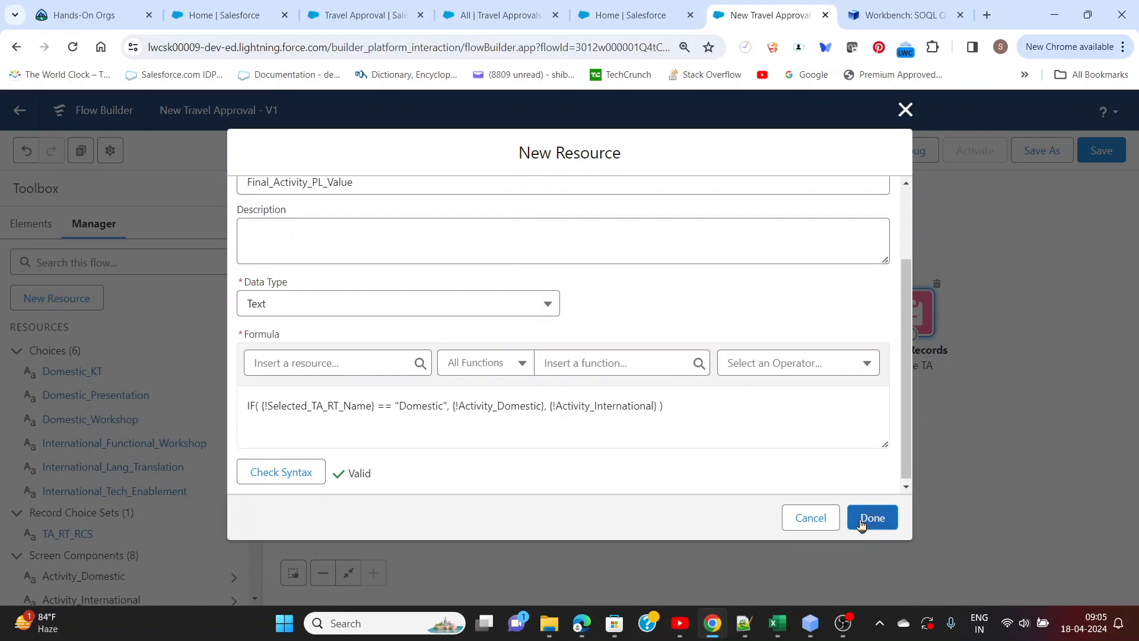
pyautogui.click(740, 358)
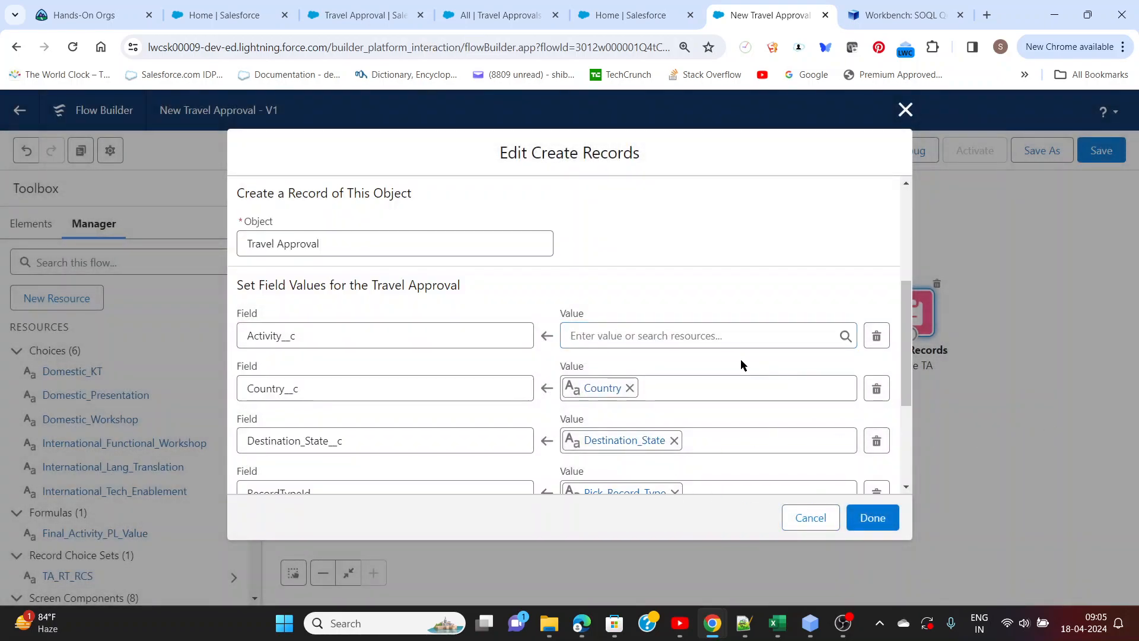
# Assign the Final_Activity_PL_Value formula to the Activity__c field in the Create TA element
pyautogui.click(691, 338)
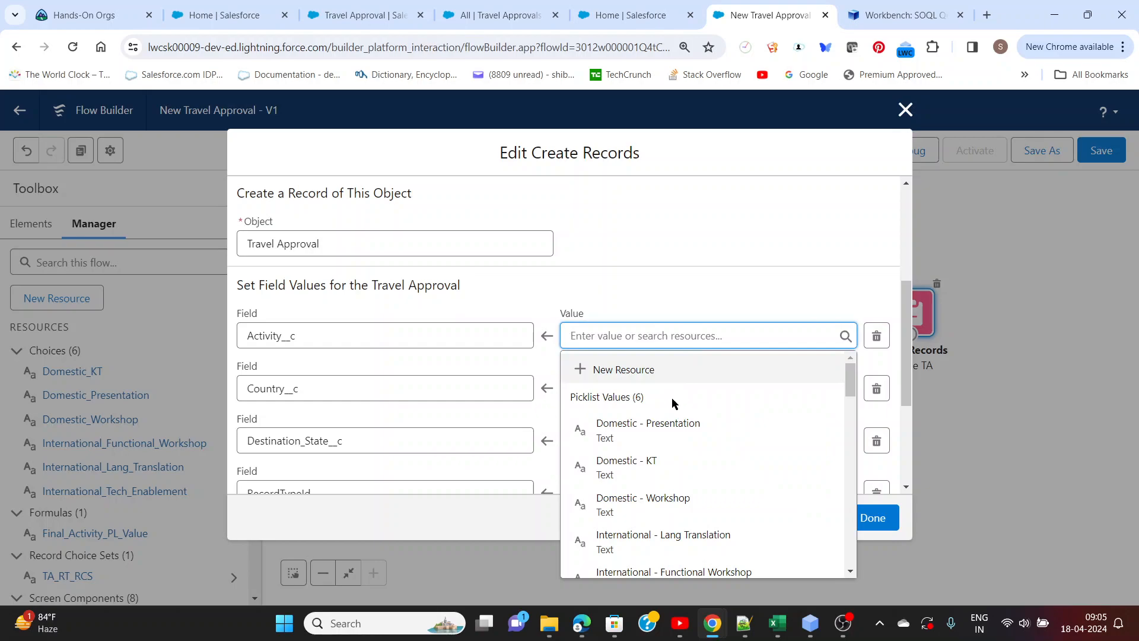
pyautogui.moveTo(851, 380); pyautogui.dragTo(864, 461)
pyautogui.click(868, 461)
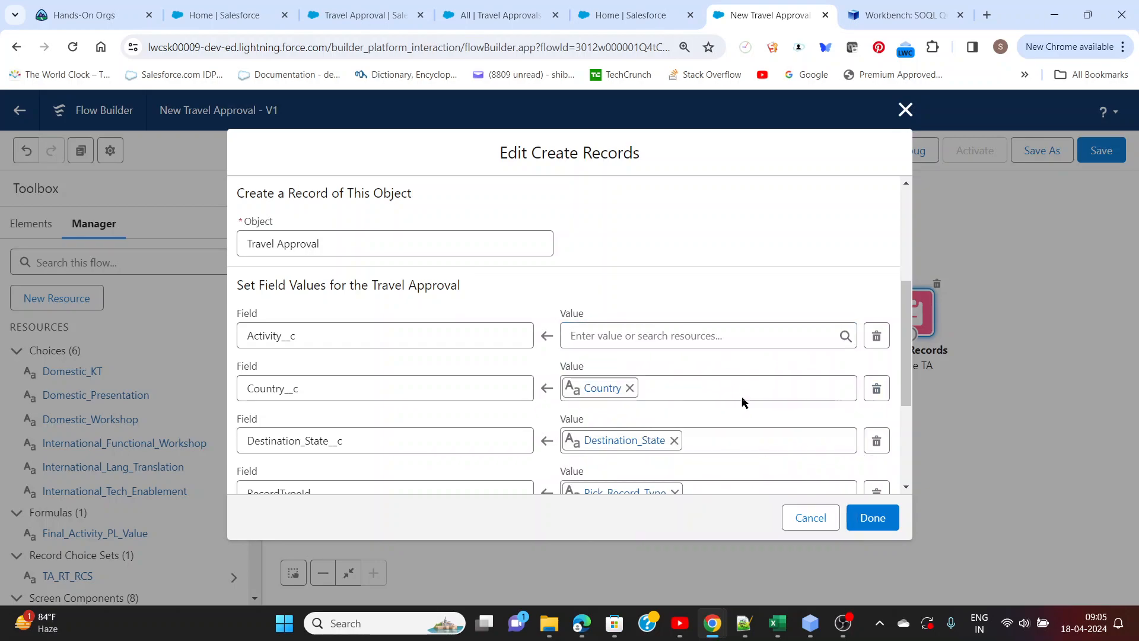
pyautogui.click(781, 334)
pyautogui.moveTo(850, 383); pyautogui.dragTo(861, 457)
pyautogui.click(860, 457)
pyautogui.click(715, 336)
pyautogui.scroll(-8, 688, 440)
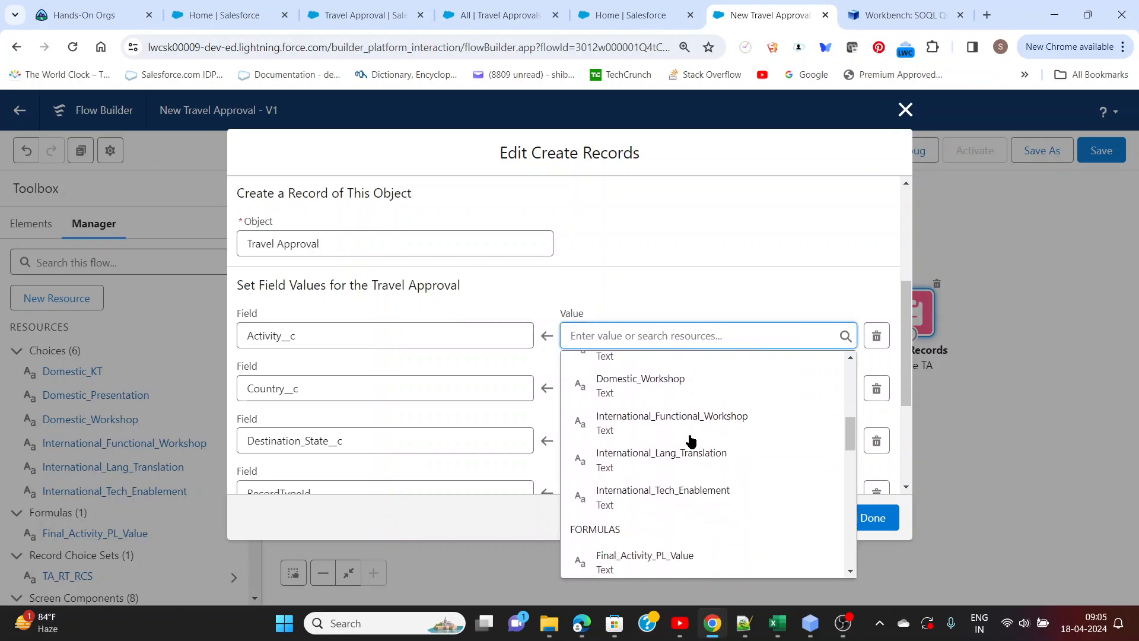
pyautogui.click(640, 483)
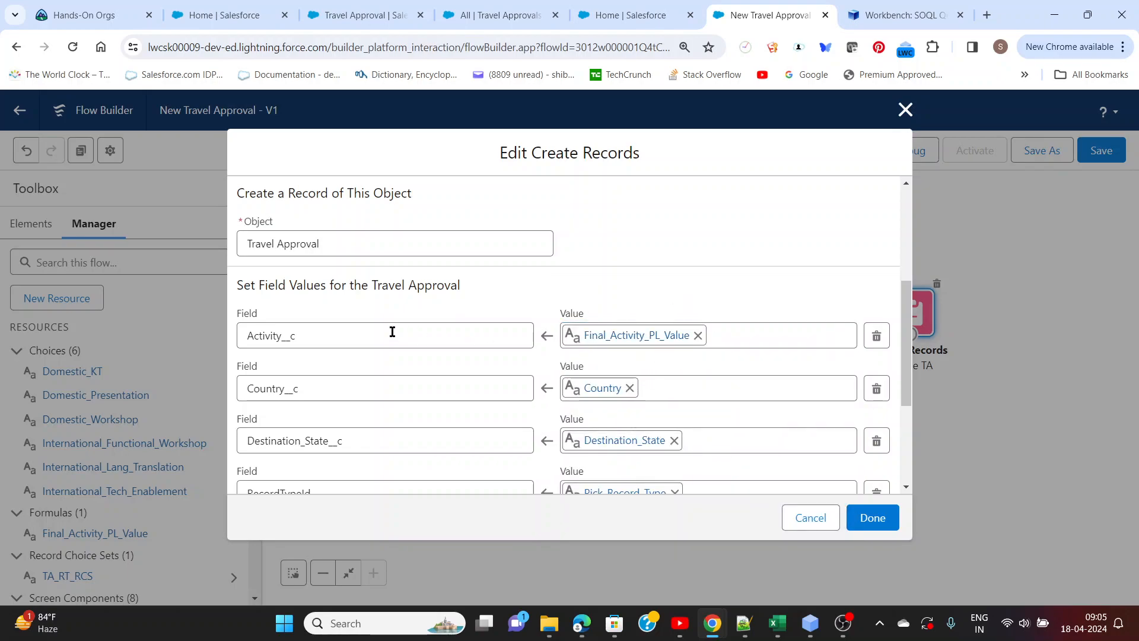
# Enable manual variable assignment for the Travel Approval ID in the Create TA element
pyautogui.scroll(-3, 393, 331)
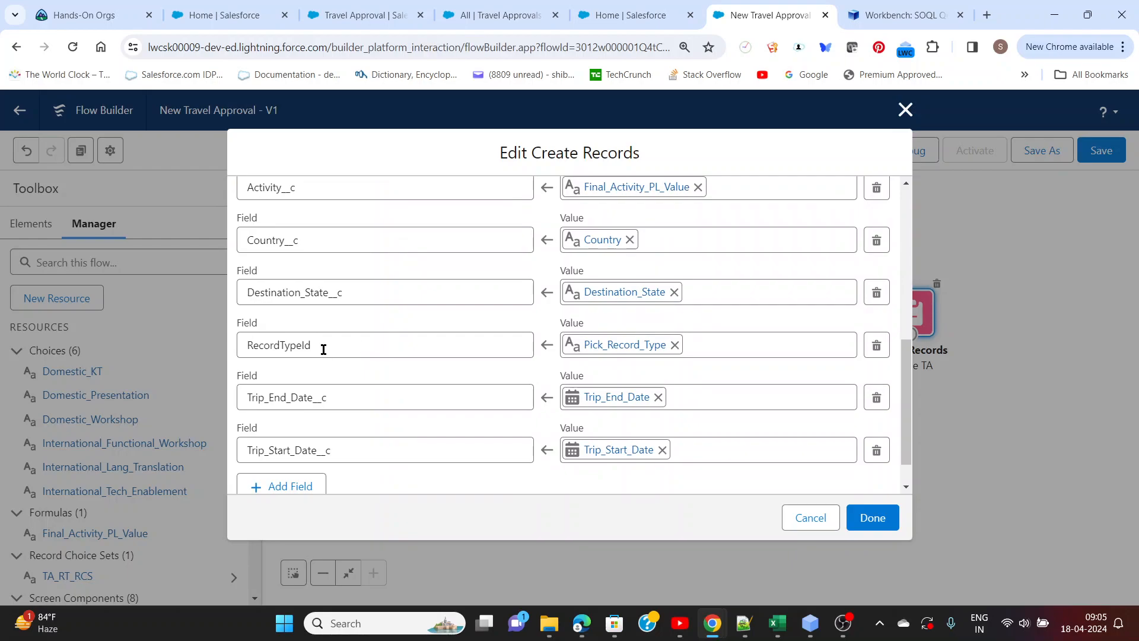
pyautogui.scroll(-1, 323, 348)
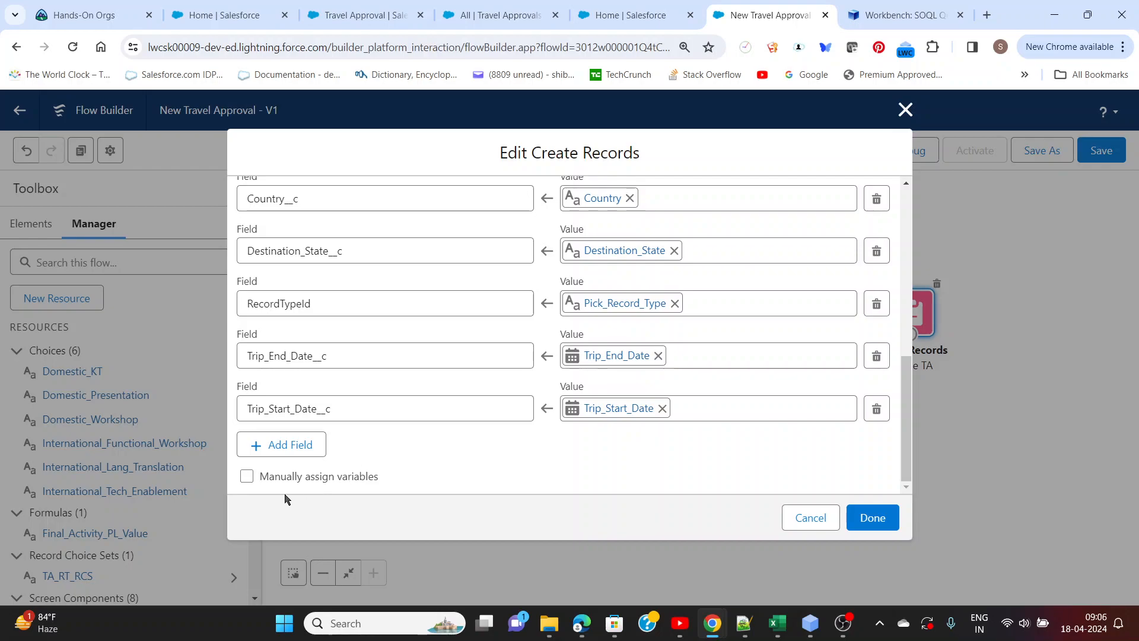
pyautogui.click(247, 477)
pyautogui.scroll(-2, 443, 457)
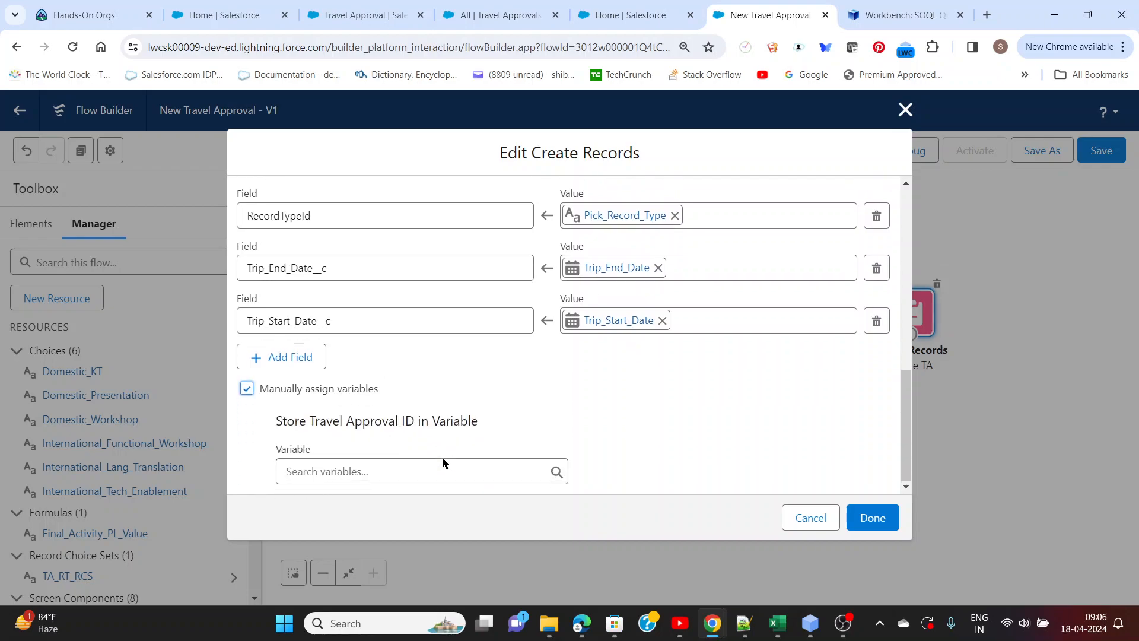
# Start a new variable resource named New_TA_RowId for storing the Travel Approval ID
pyautogui.click(370, 473)
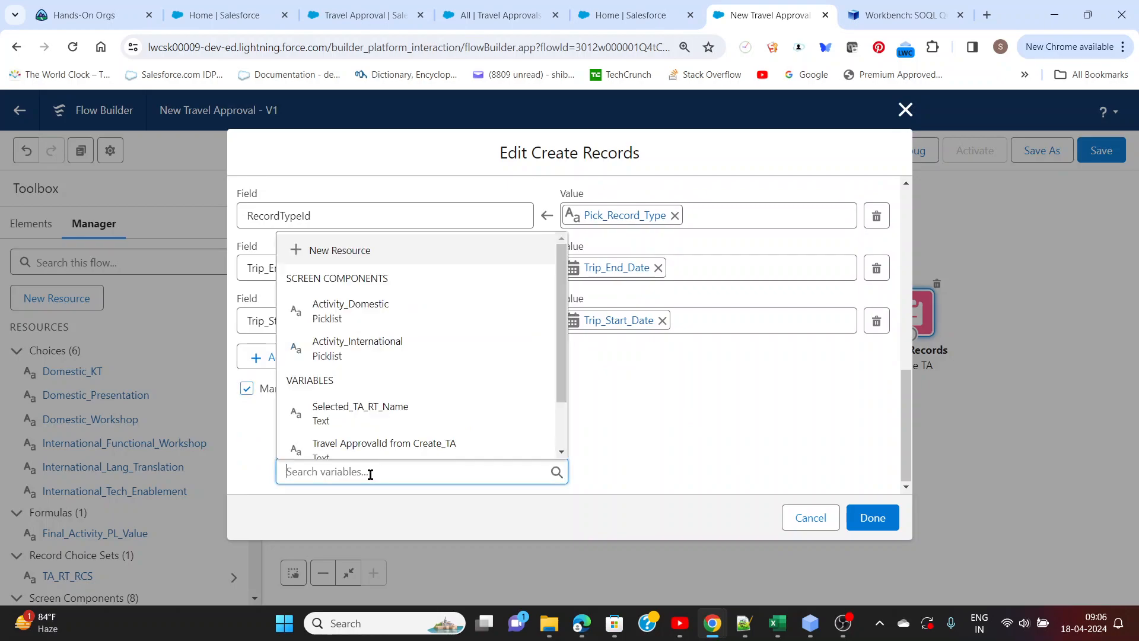
pyautogui.click(361, 254)
pyautogui.click(344, 283)
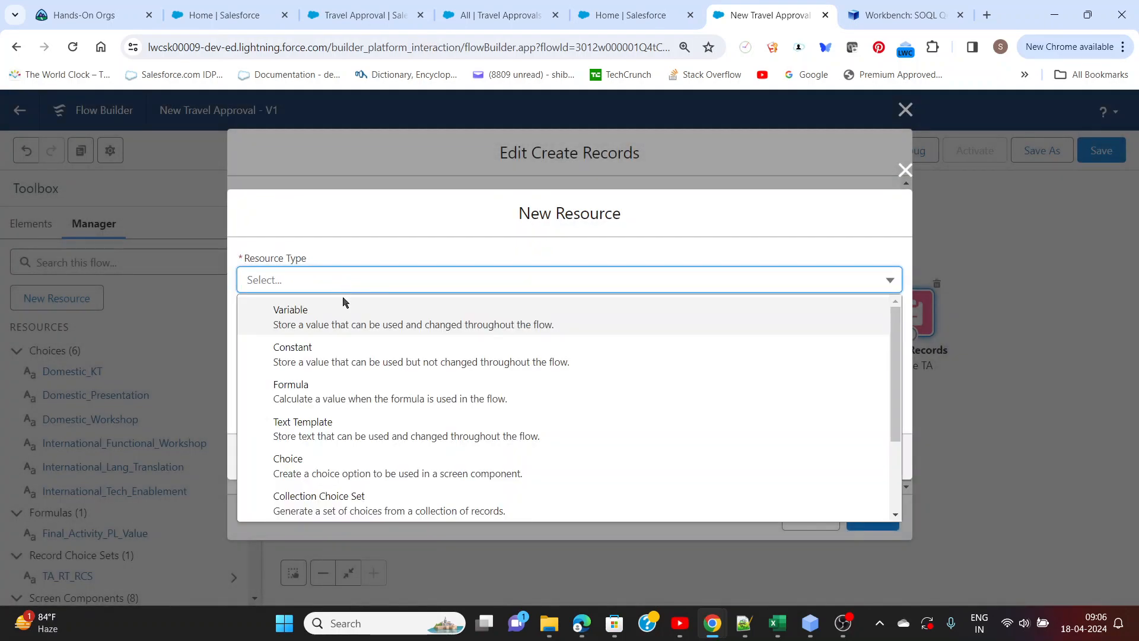
pyautogui.click(339, 309)
pyautogui.click(333, 313)
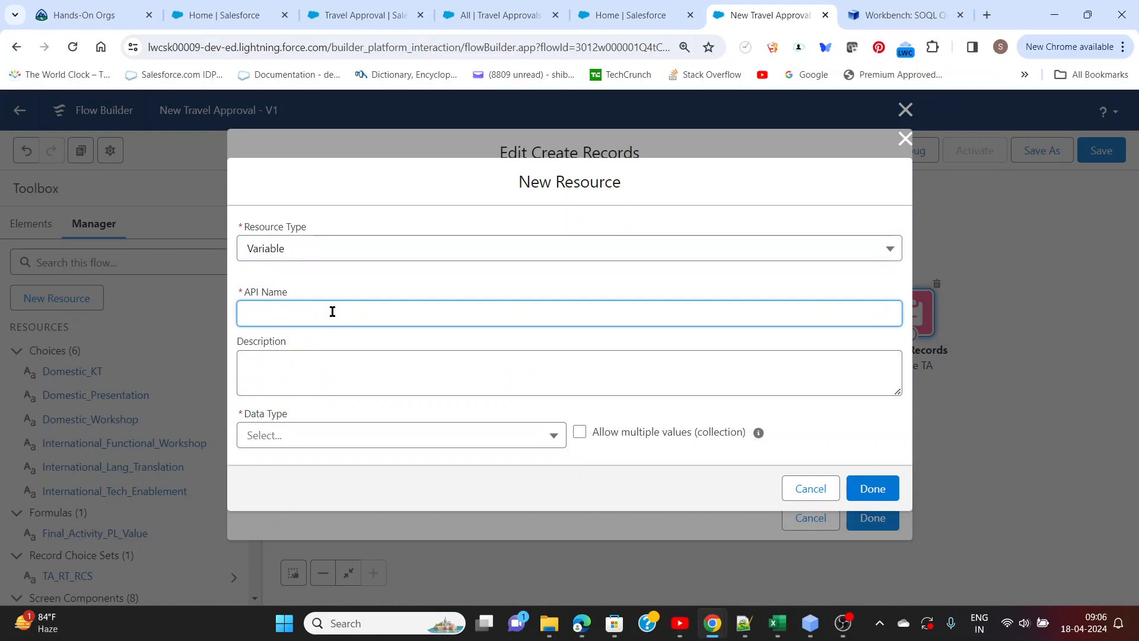
pyautogui.write('TA')
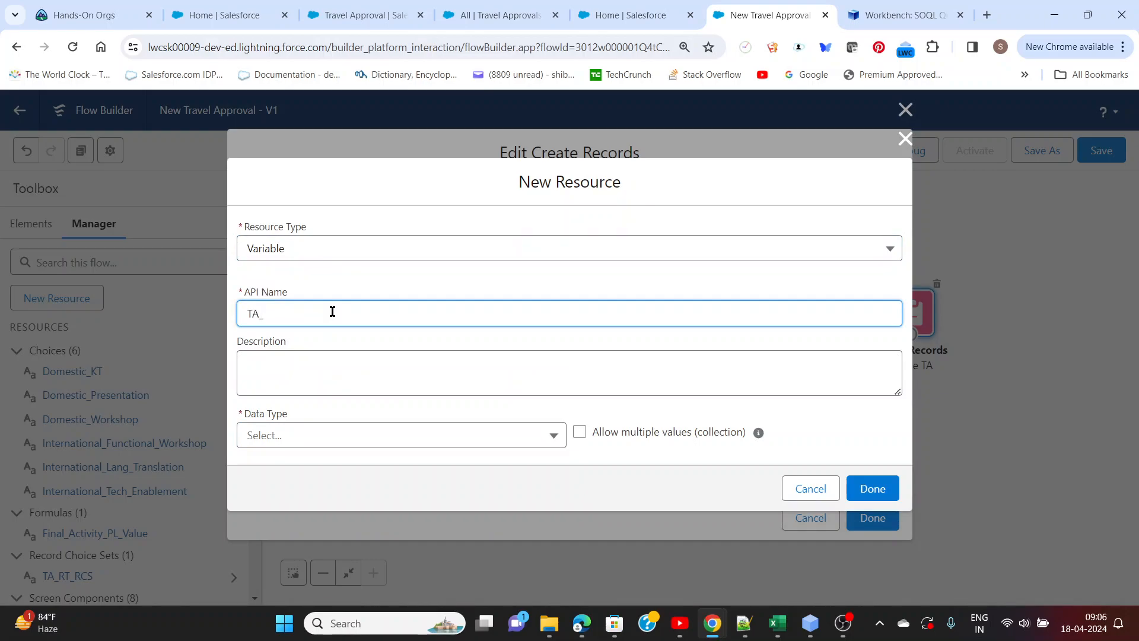
pyautogui.write('_Row')
pyautogui.click(248, 315)
pyautogui.write('Crea')
pyautogui.press('BackSpace')
pyautogui.press('BackSpace')
pyautogui.press('BackSpace')
pyautogui.press('BackSpace')
pyautogui.write('New_')
# Set the new variable's data type to Text, save it and finish editing the Create TA element
pyautogui.click(318, 385)
pyautogui.click(315, 440)
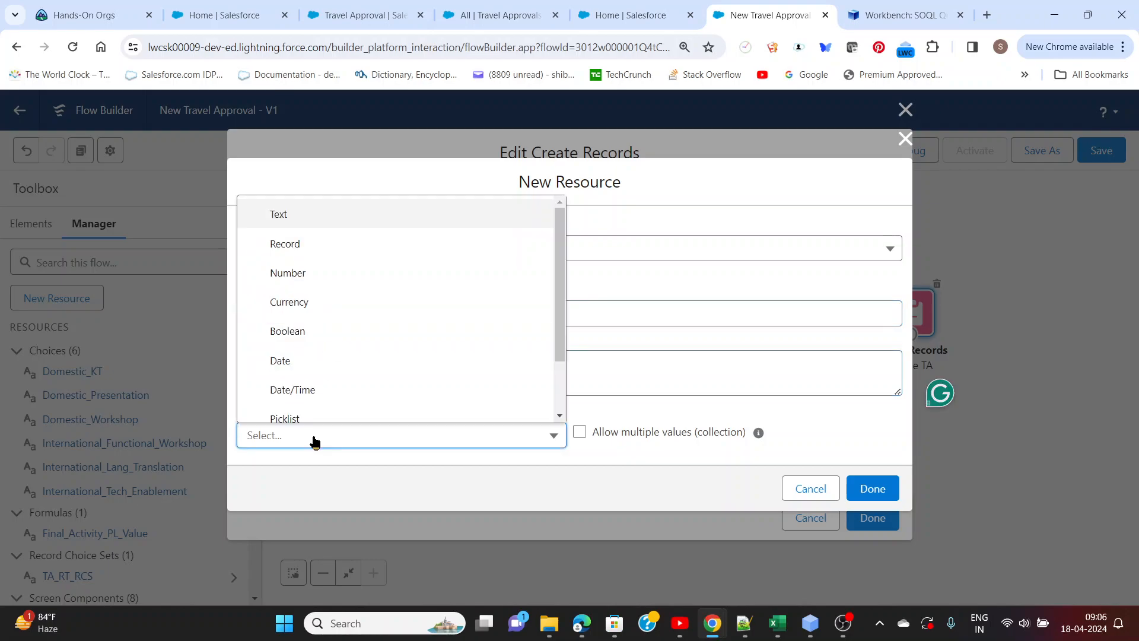
pyautogui.click(276, 216)
pyautogui.scroll(-1, 409, 374)
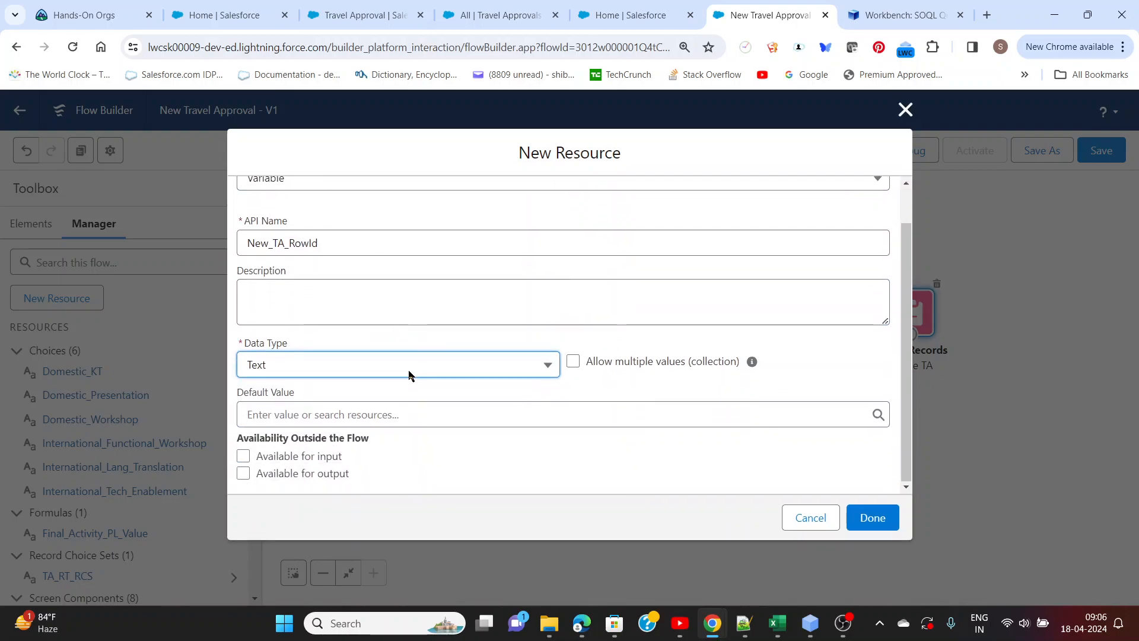
pyautogui.click(887, 526)
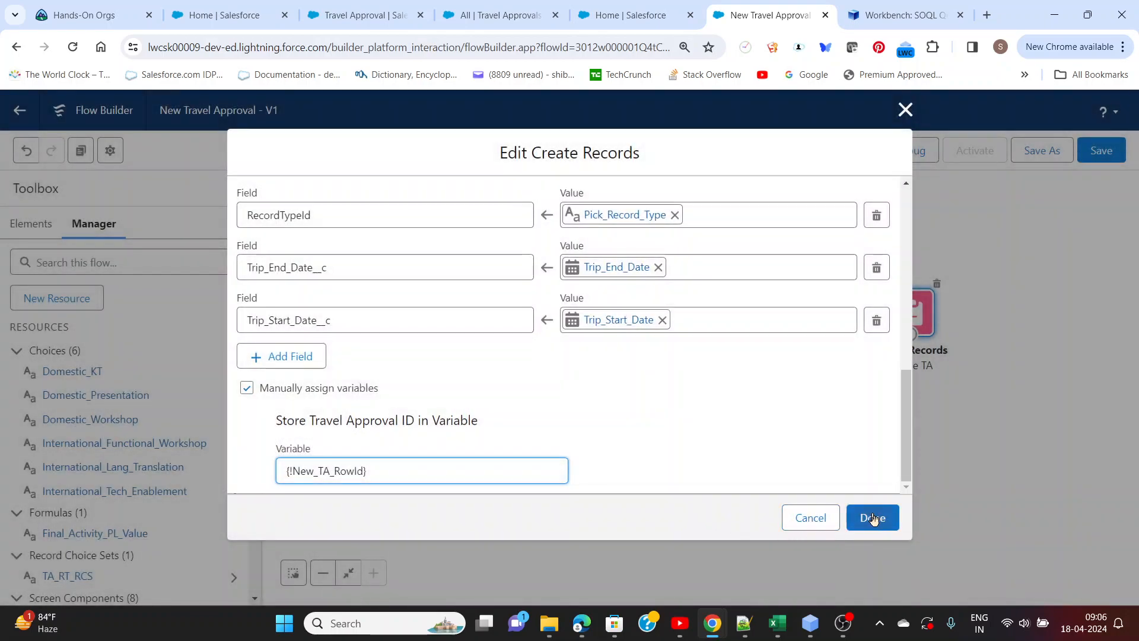
pyautogui.click(872, 518)
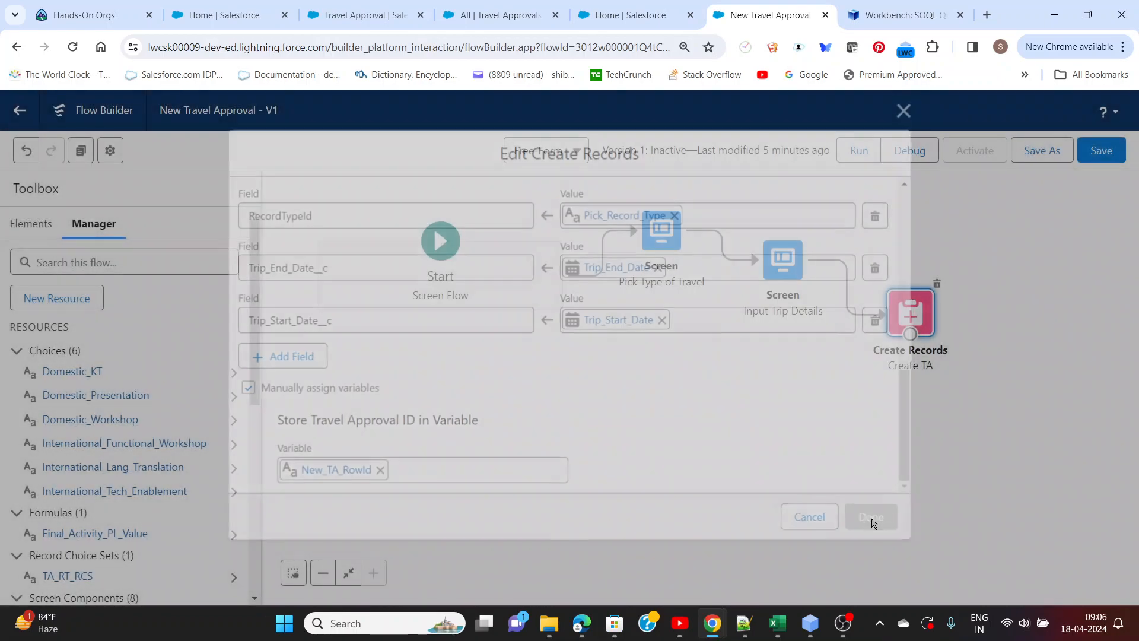
# Save the flow and start a debug run with the Domestic record type
pyautogui.click(1102, 158)
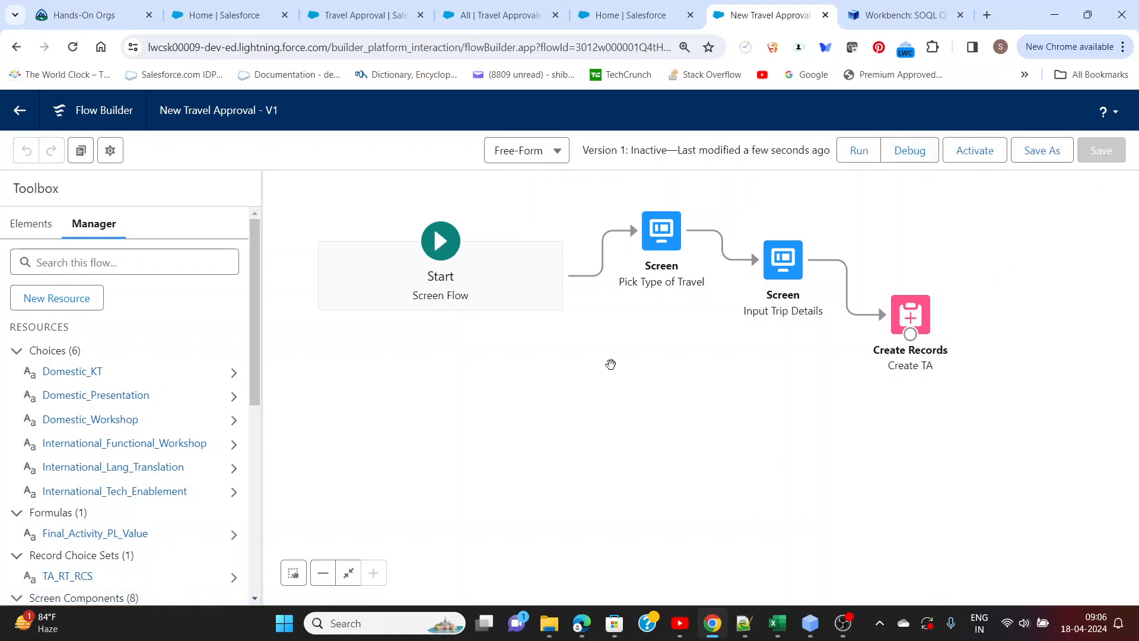
pyautogui.click(916, 153)
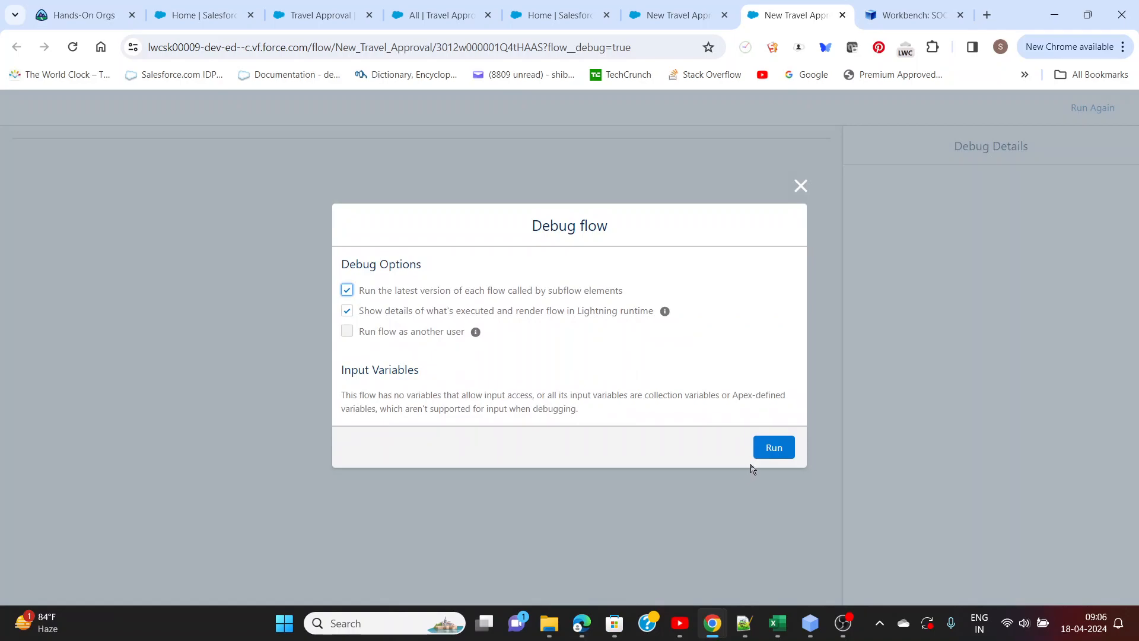
pyautogui.click(772, 451)
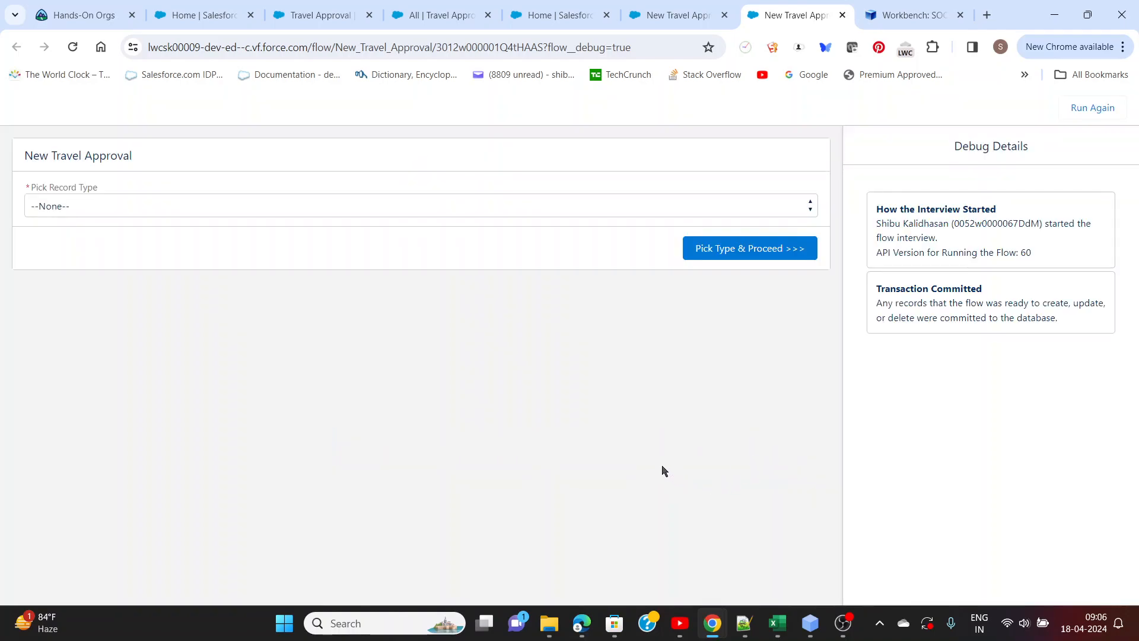
pyautogui.click(244, 198)
pyautogui.click(142, 238)
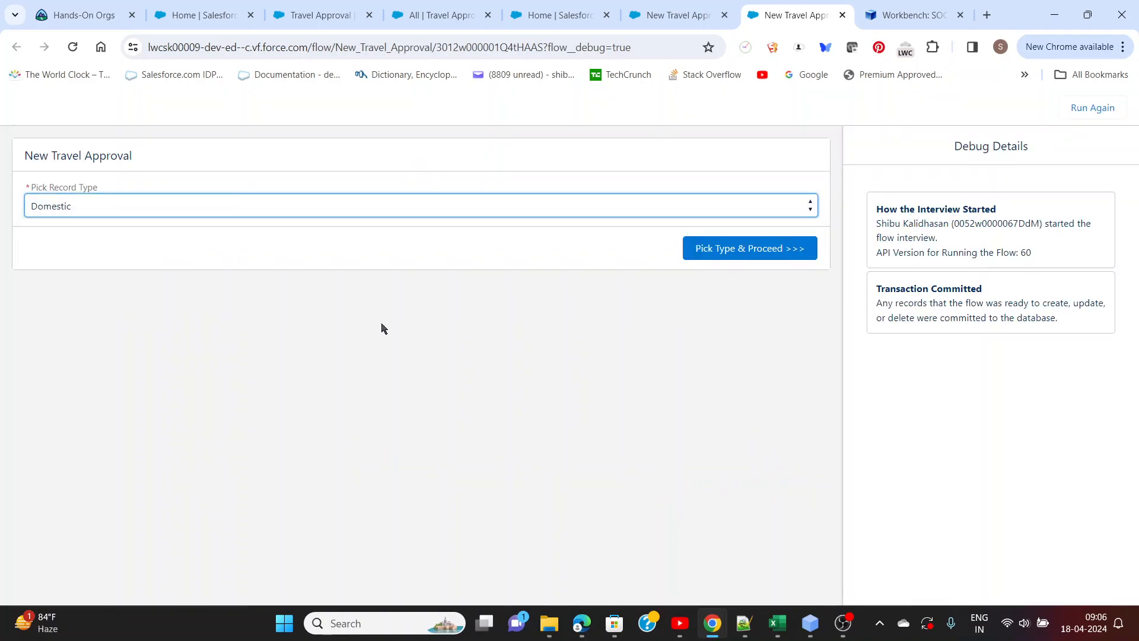
pyautogui.click(697, 258)
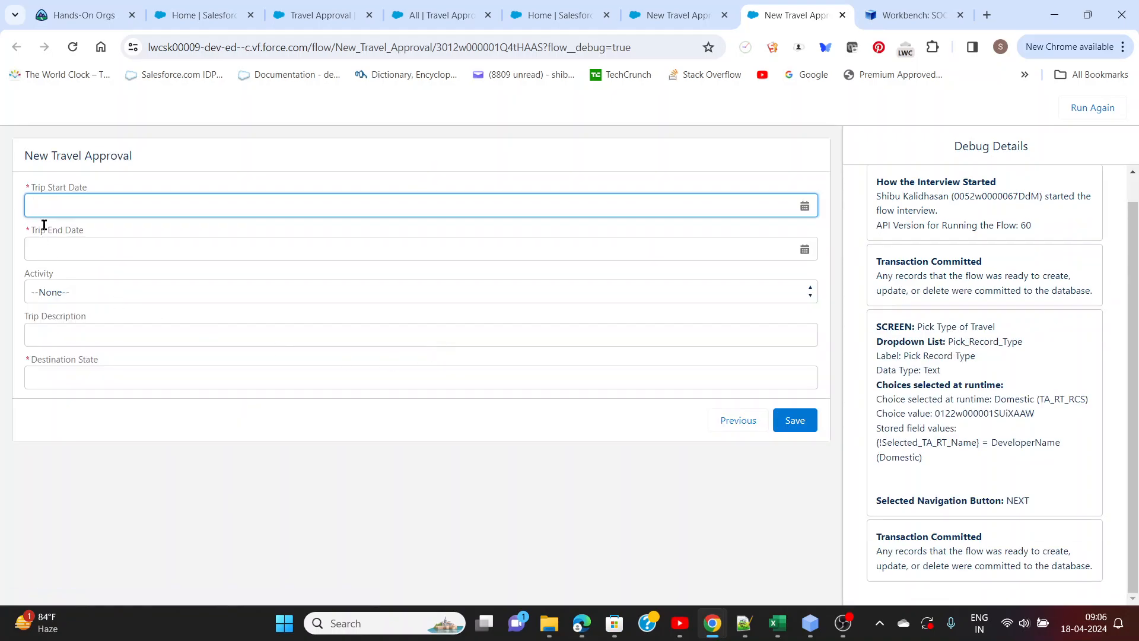
# Set the trip start date to Apr 18, 2024 and the end date to Apr 25, 2024
pyautogui.click(60, 206)
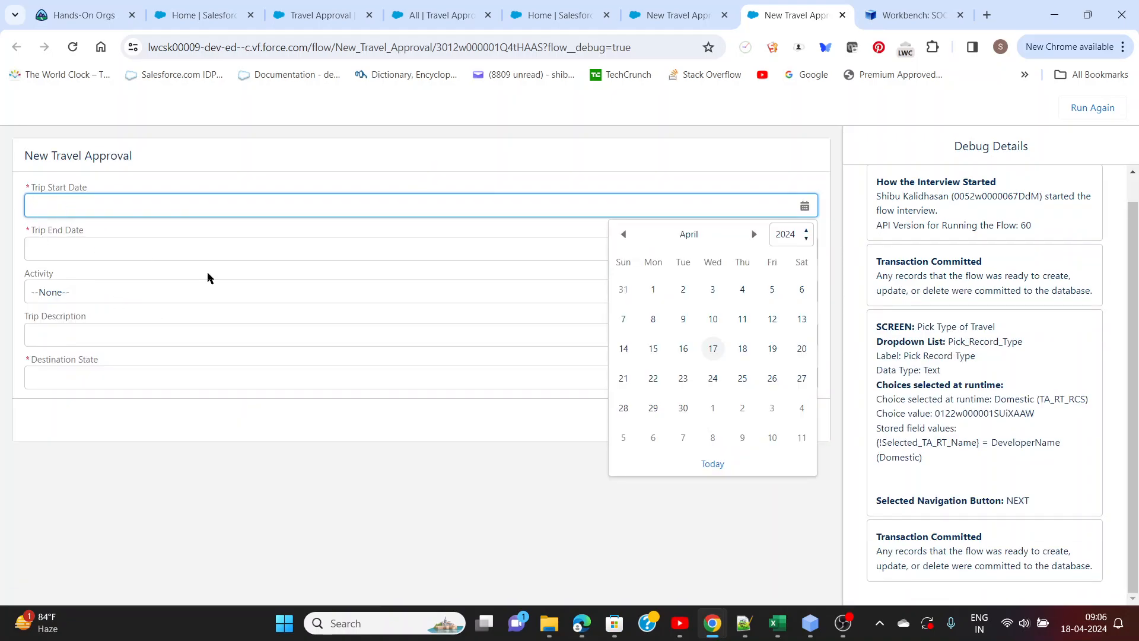
pyautogui.click(736, 349)
pyautogui.click(156, 254)
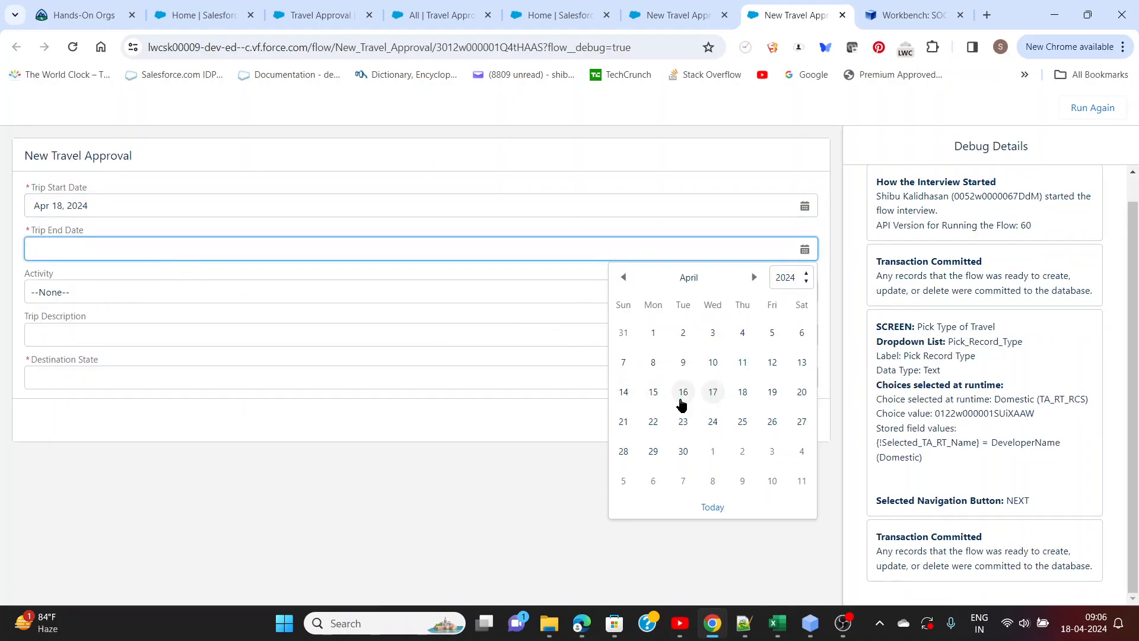
pyautogui.click(742, 421)
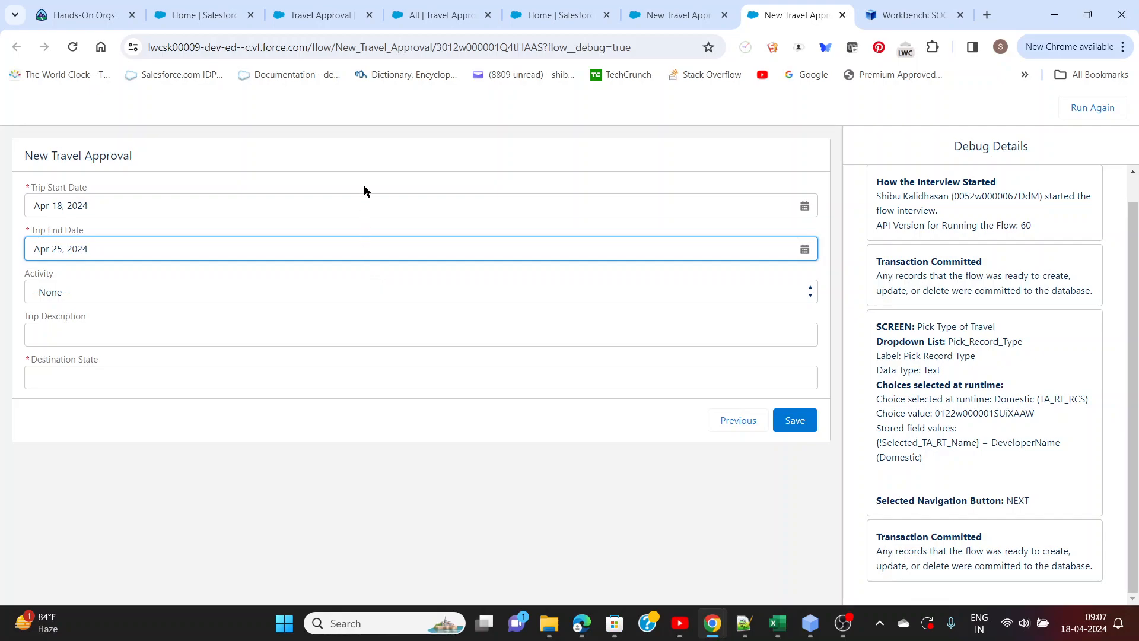
pyautogui.click(368, 161)
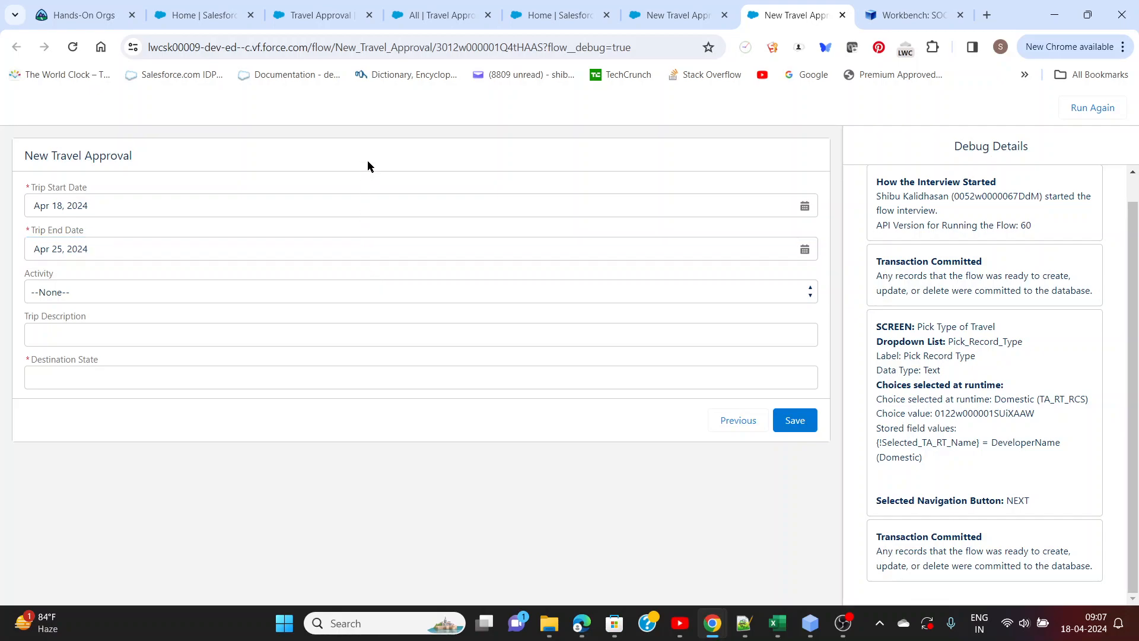
# Choose the Domestic - Presentation activity and enter the trip description "Presentation of the New Solution to stakeholders"
pyautogui.click(116, 297)
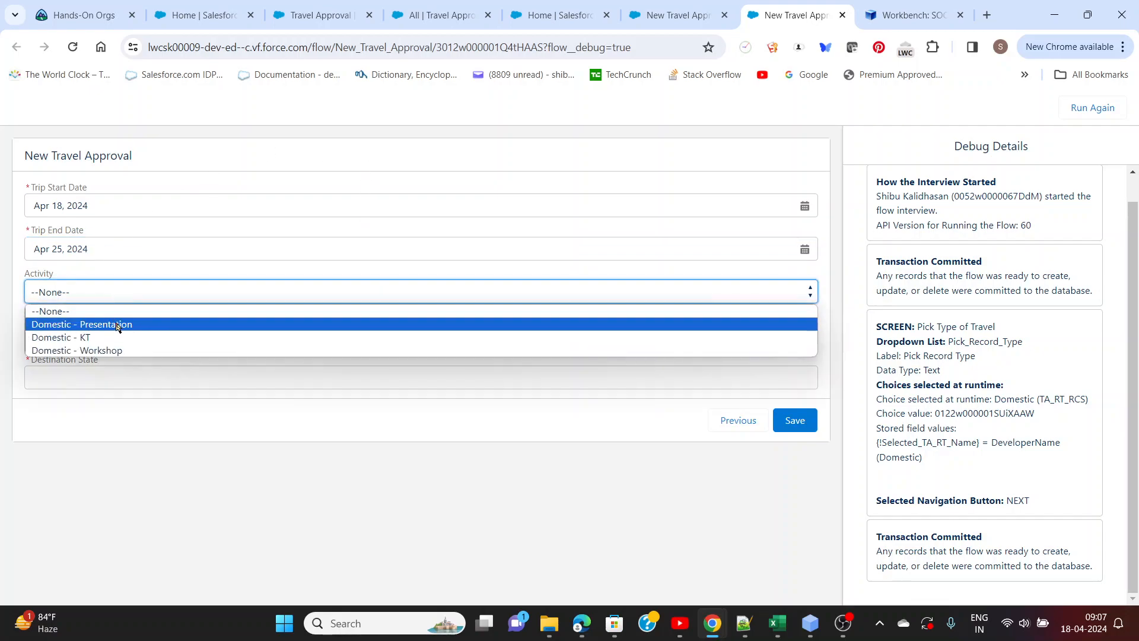
pyautogui.click(118, 327)
pyautogui.click(116, 336)
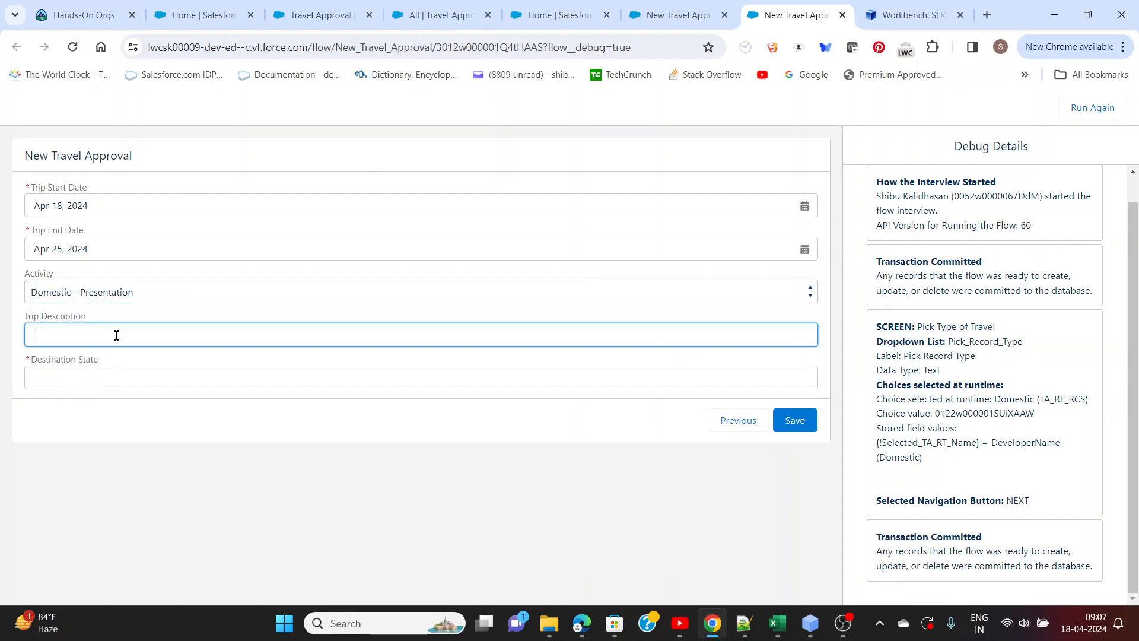
pyautogui.write('Presentation of the New Solution to stakeholders')
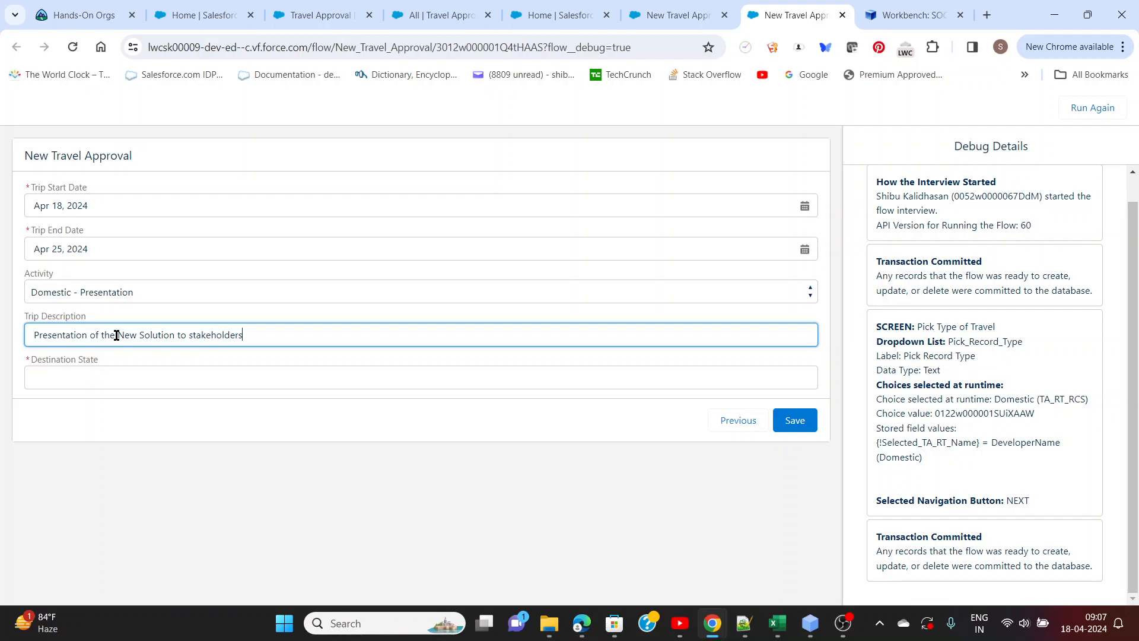
# Enter TN as the destination state and save the domestic travel approval
pyautogui.click(124, 376)
pyautogui.write('TN')
pyautogui.click(139, 410)
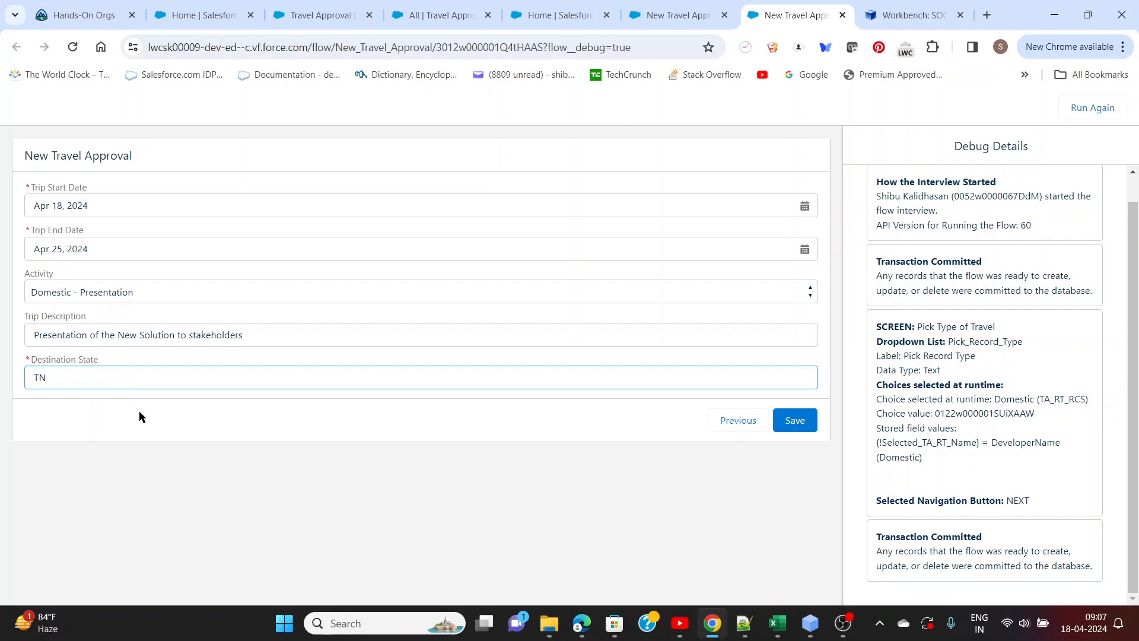
pyautogui.click(795, 422)
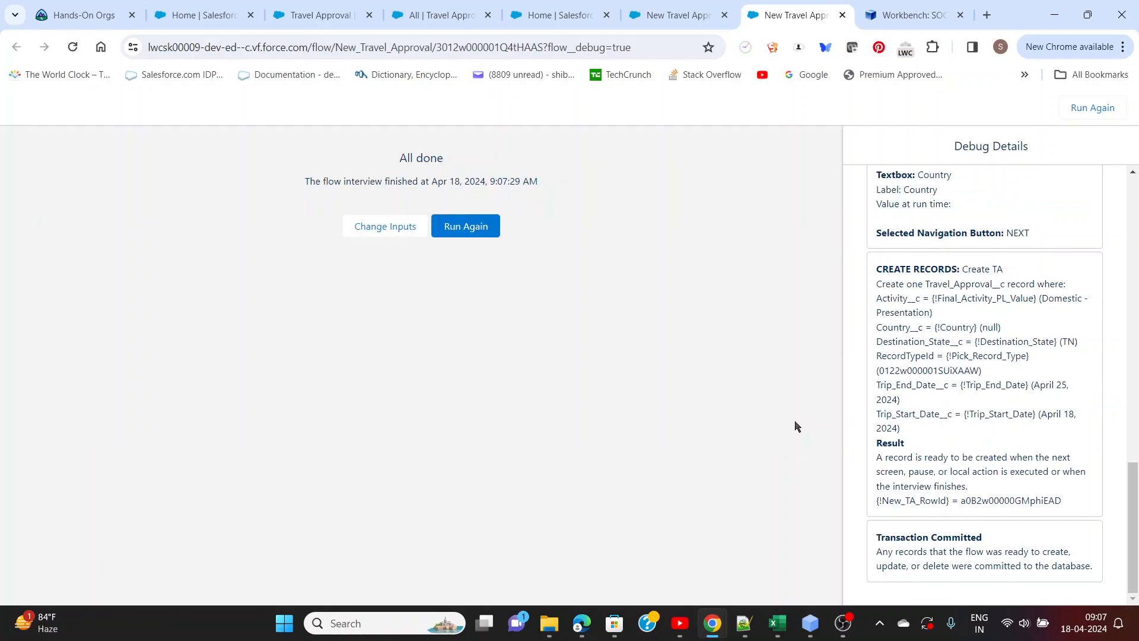
# Reload the All list view of Travel Approvals to check the new domestic record's values
pyautogui.click(656, 18)
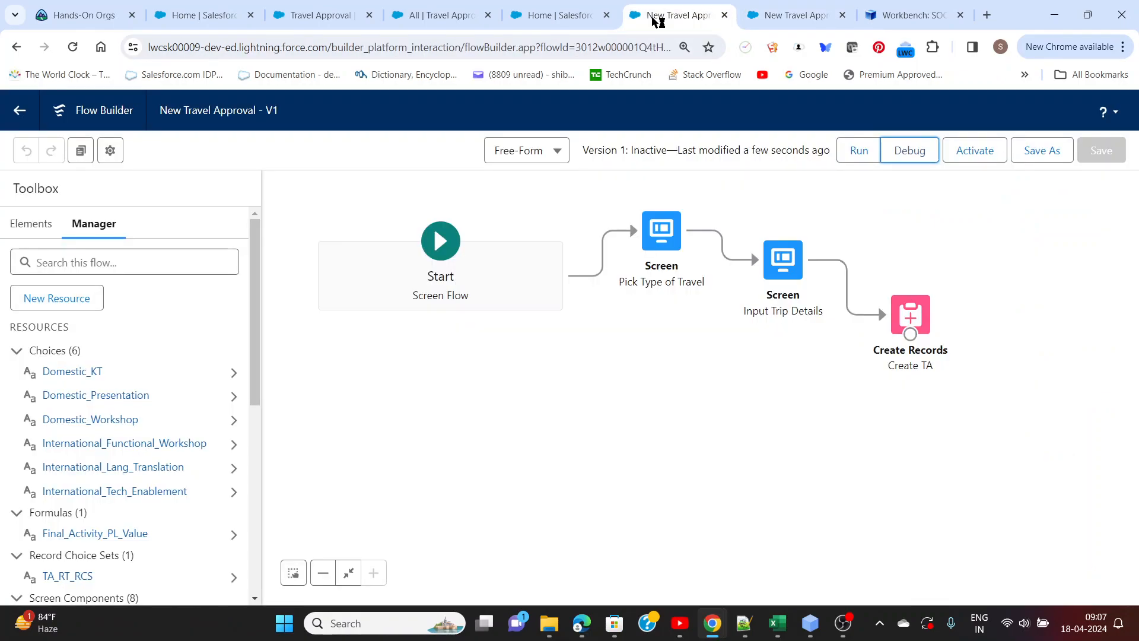
pyautogui.click(449, 22)
pyautogui.click(72, 47)
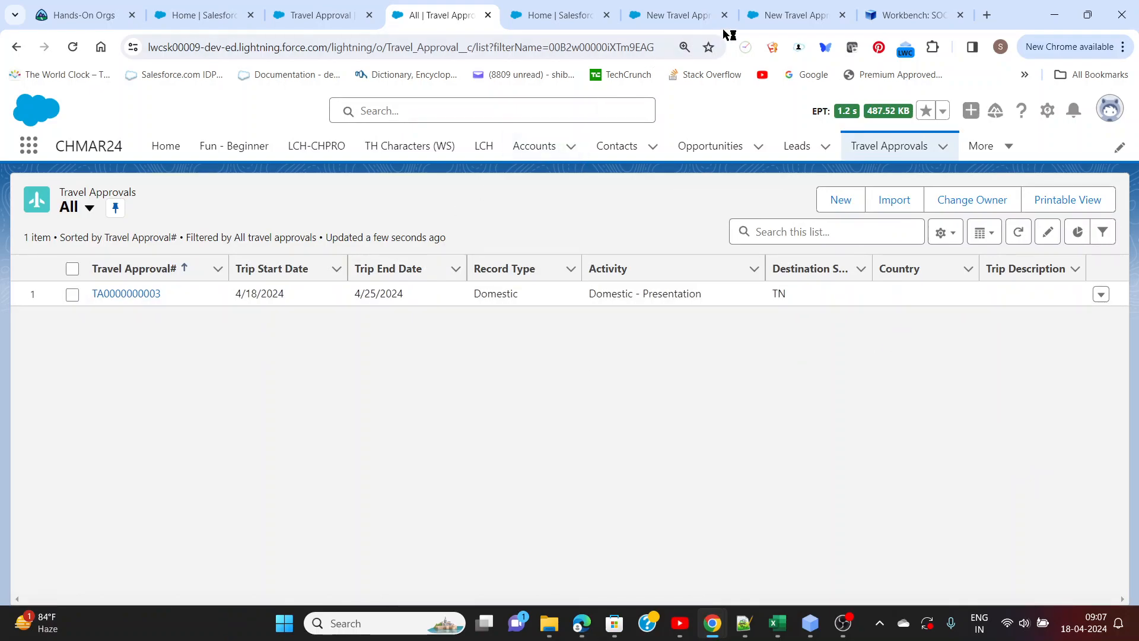
# Close the finished debug session and start another debug run of the flow with the International record type
pyautogui.click(774, 18)
pyautogui.click(841, 15)
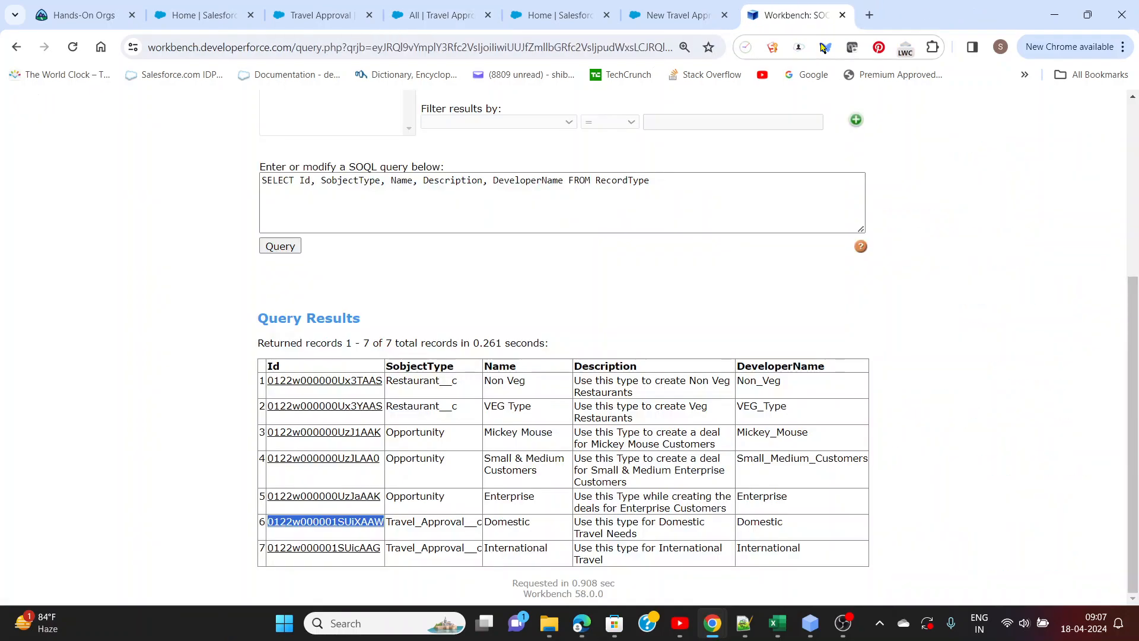
pyautogui.click(706, 15)
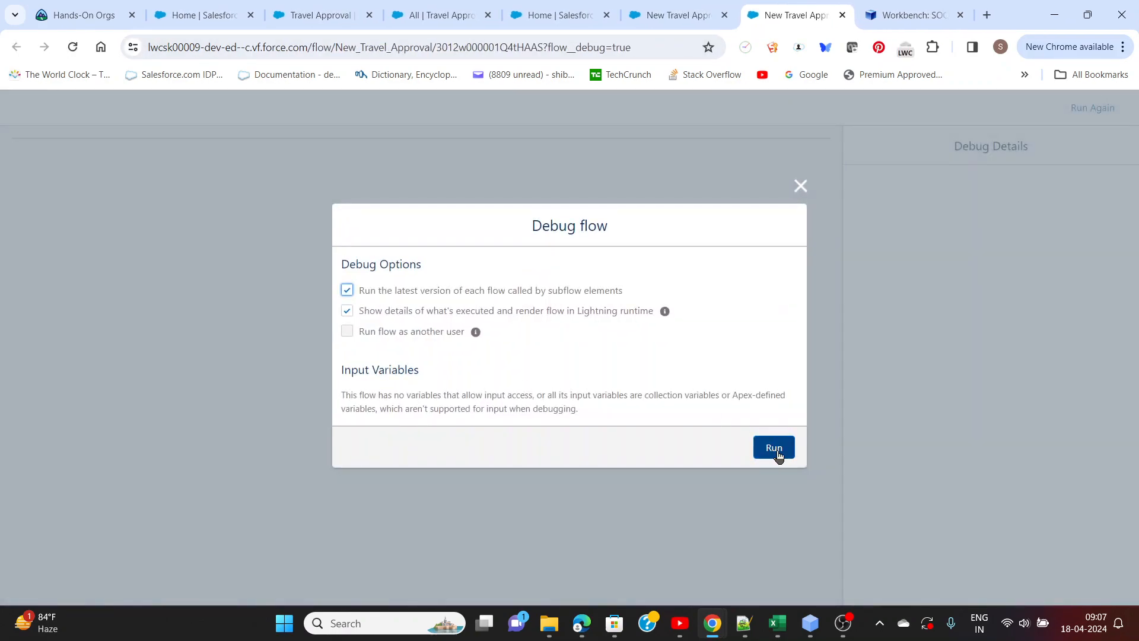
pyautogui.click(778, 448)
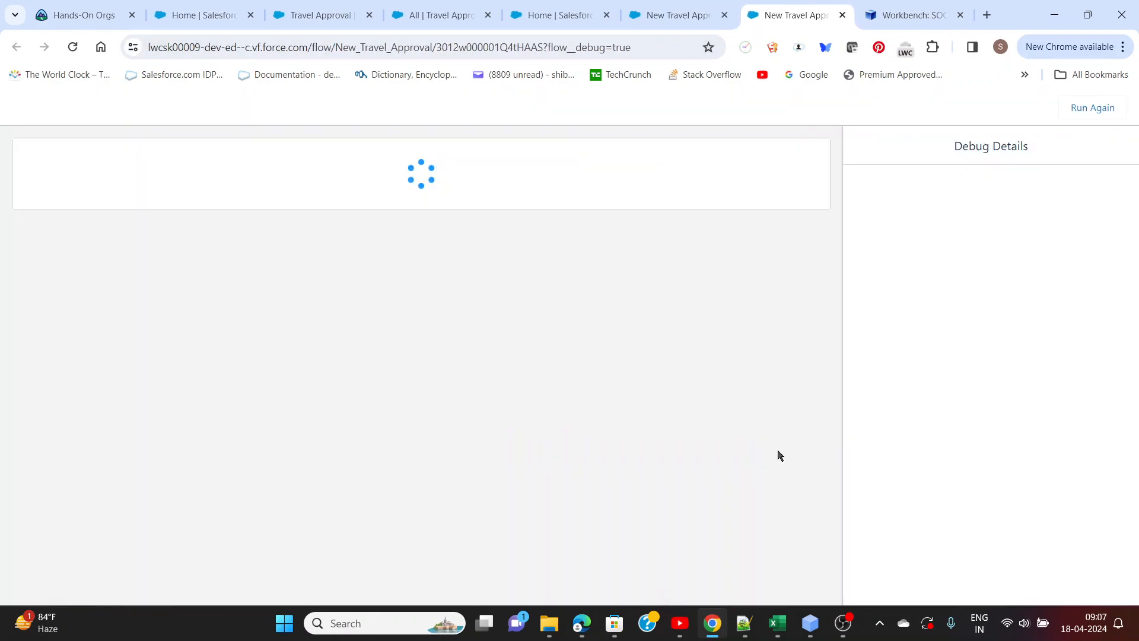
pyautogui.click(360, 218)
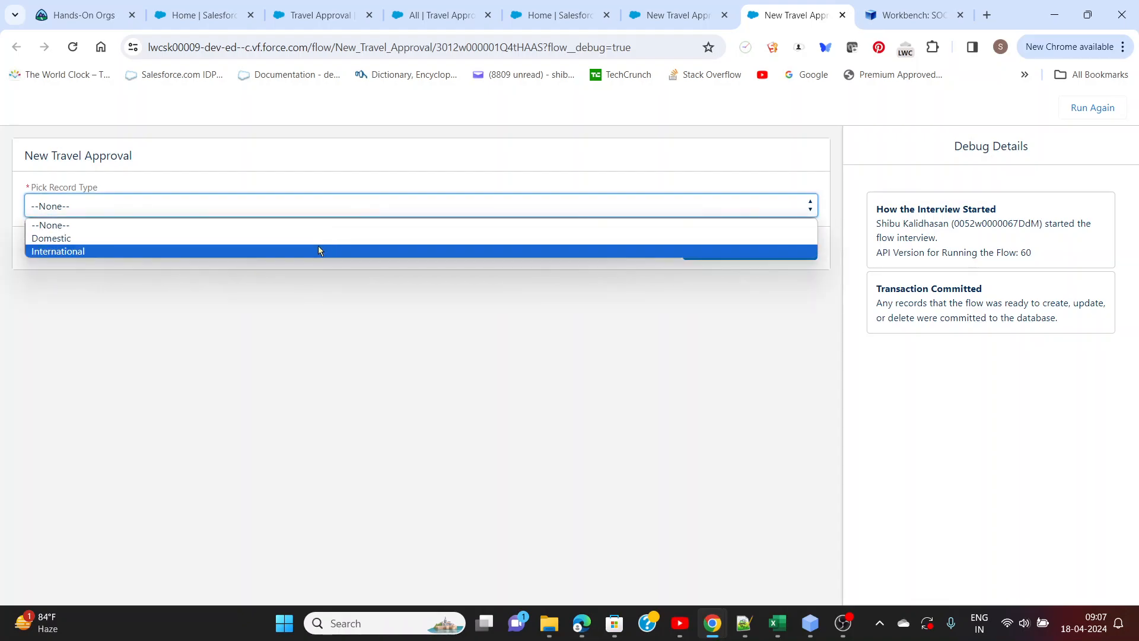
pyautogui.click(318, 248)
pyautogui.click(705, 256)
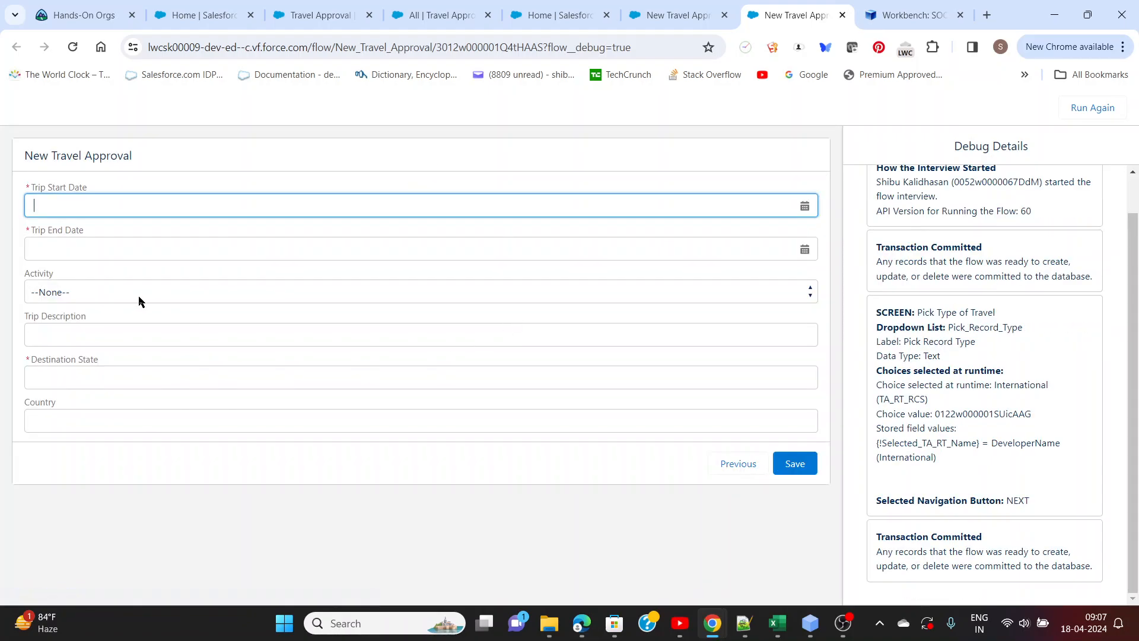
# Set the trip dates to Apr 25, 2024 and May 10, 2024 and choose the International - Functional Workshop activity
pyautogui.click(136, 203)
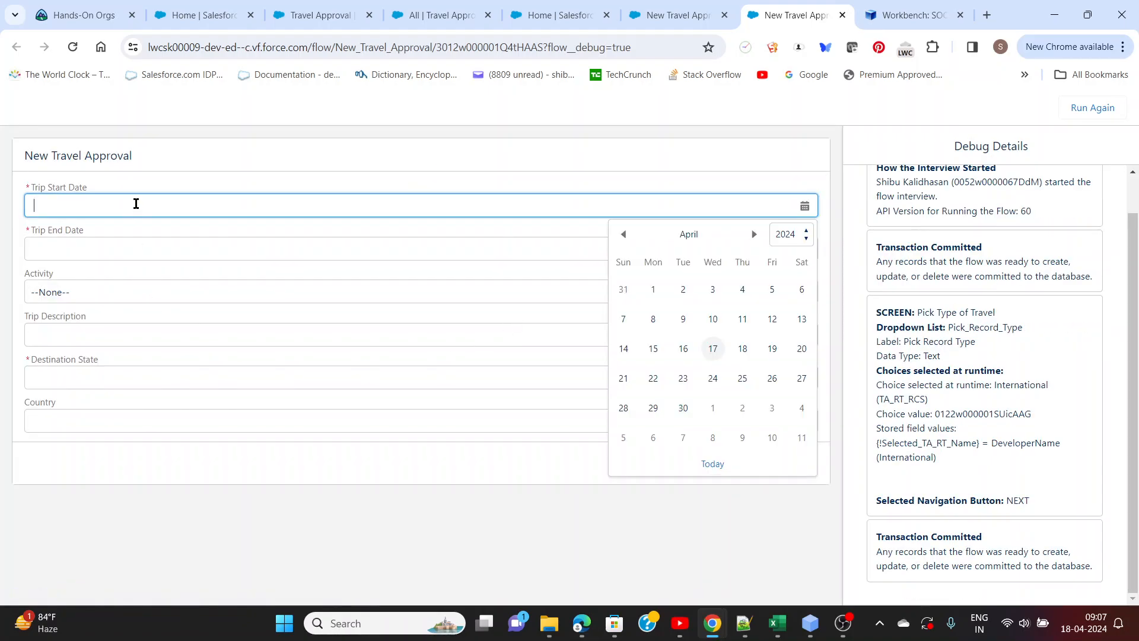
pyautogui.click(743, 379)
pyautogui.click(116, 249)
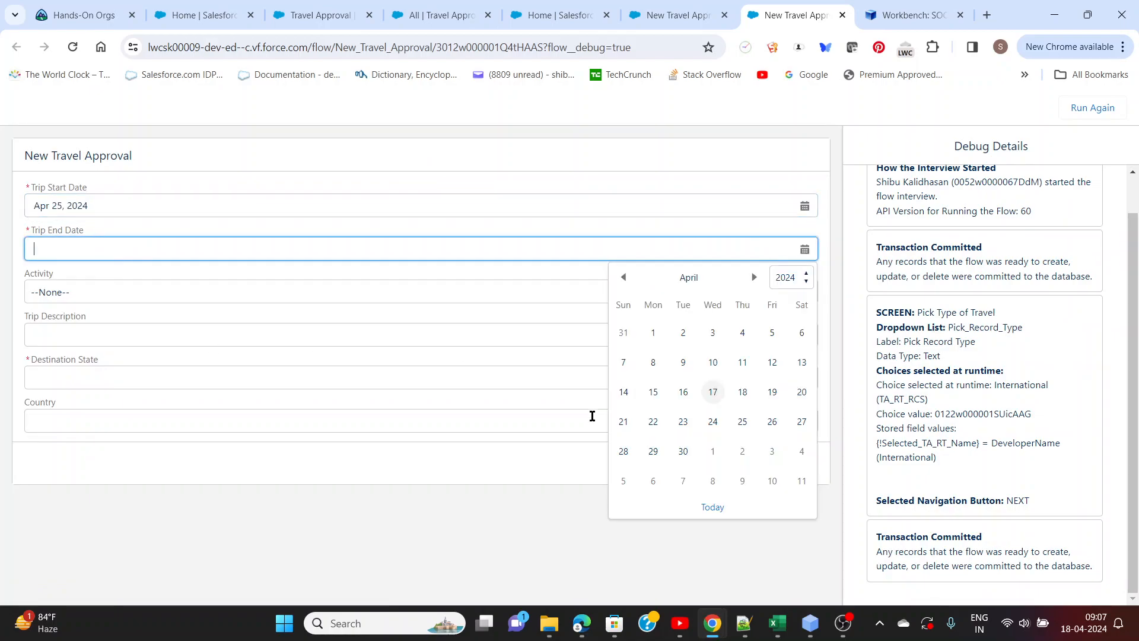
pyautogui.click(771, 486)
pyautogui.click(82, 297)
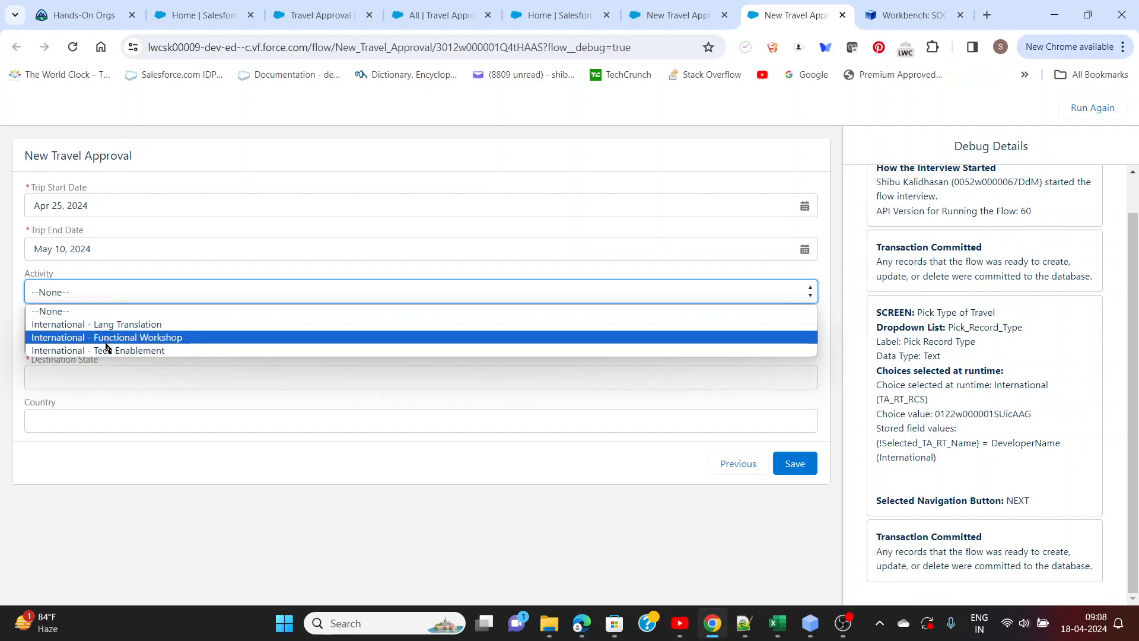
pyautogui.click(108, 340)
# Enter the description "Workshop on Flows to International stakeholders USA", destination state TX and country USA, and save the travel approval
pyautogui.click(87, 339)
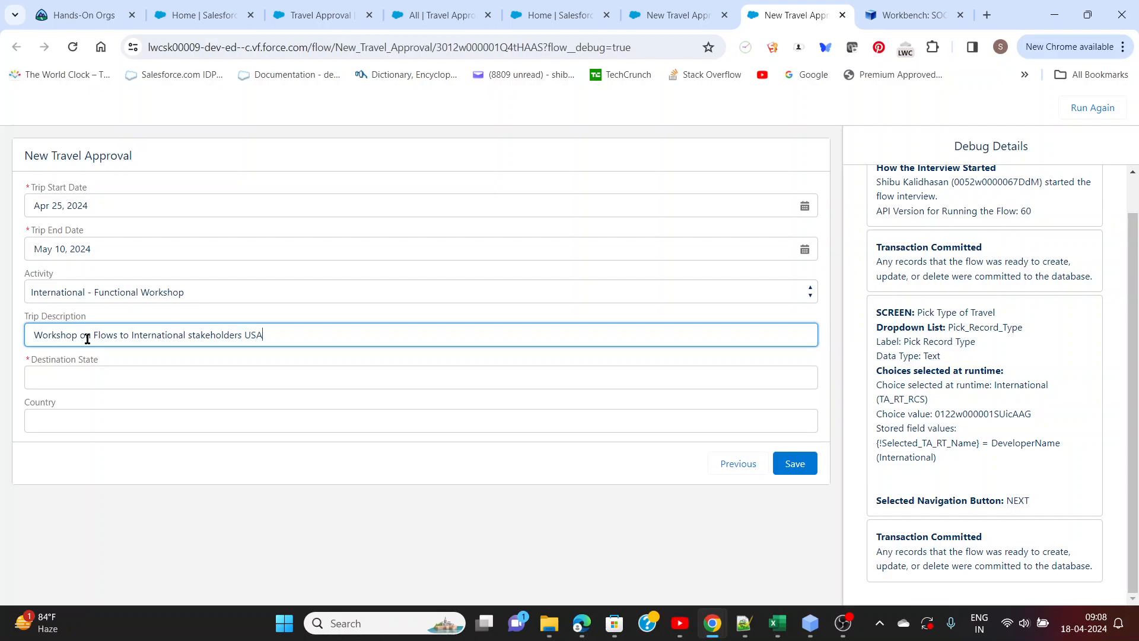
pyautogui.click(81, 377)
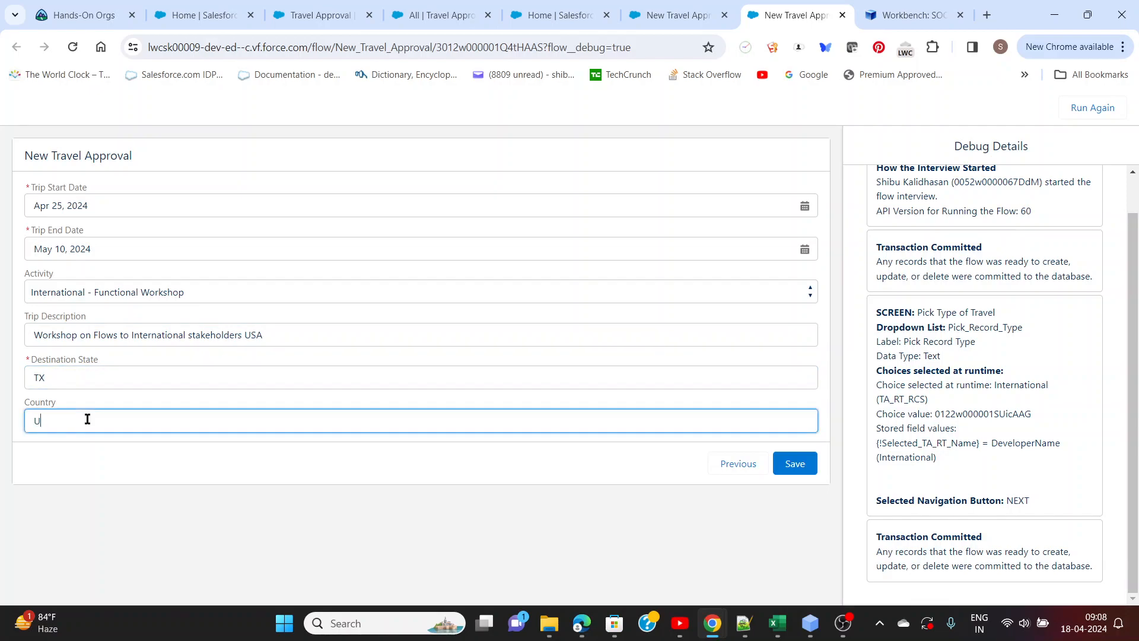
pyautogui.click(802, 466)
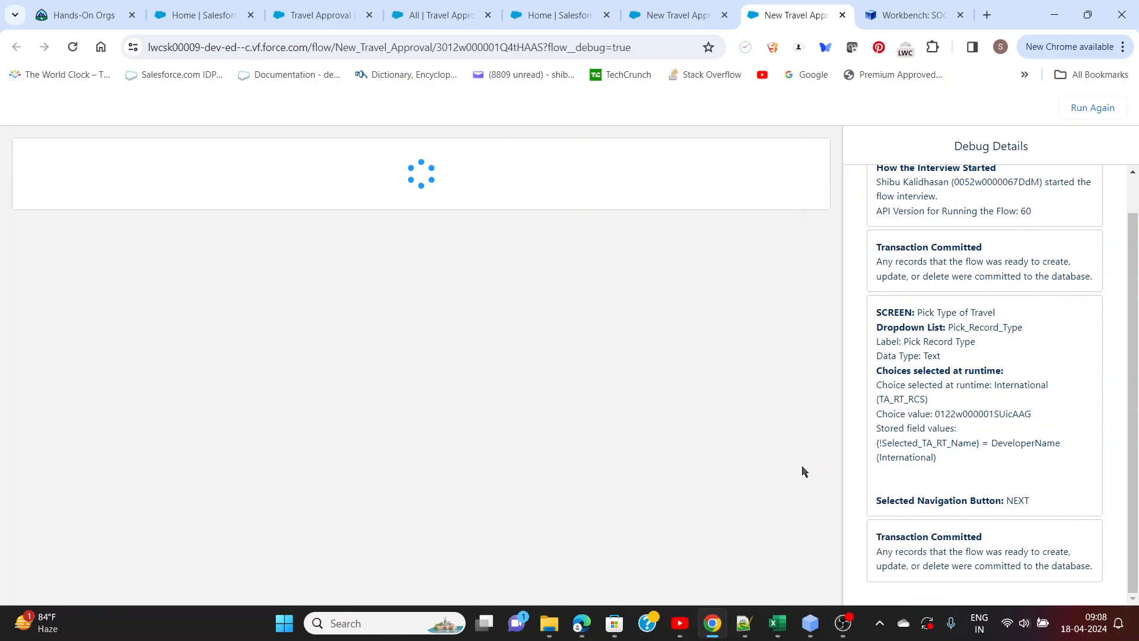
# Reload the All list view of Travel Approvals to check the new international record's values
pyautogui.click(464, 18)
pyautogui.click(72, 46)
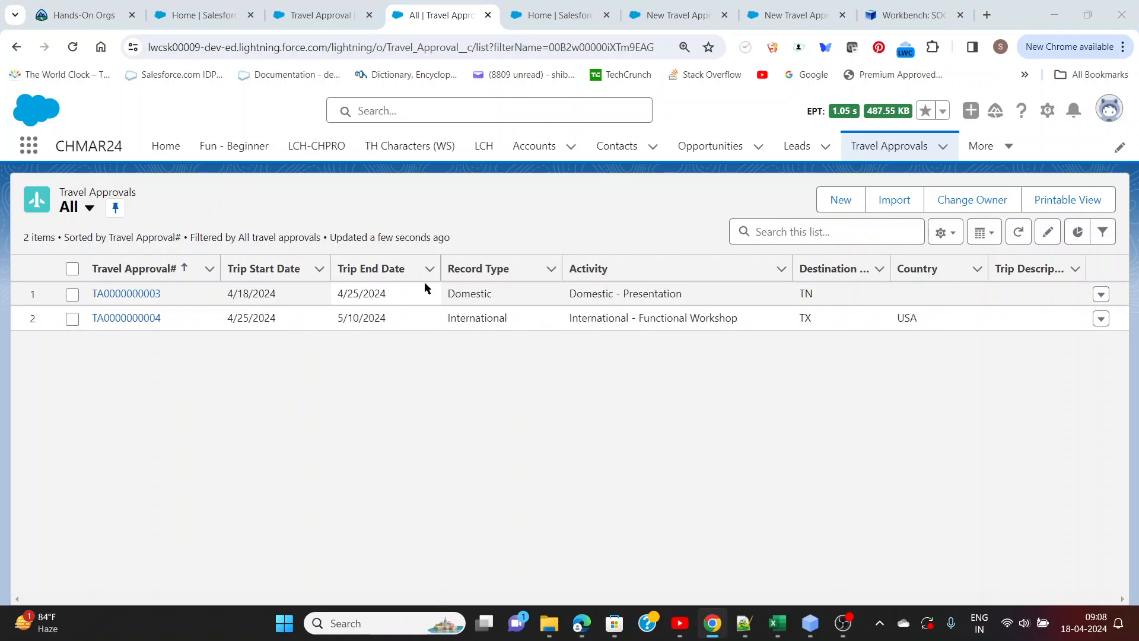
# Switch to the Notepad++ notes and read the requirements for the Travel Approval list button
pyautogui.hotkey('alt', 'Tab')
pyautogui.hotkey('alt', 'Tab')
pyautogui.hotkey('alt', 'Tab')
pyautogui.scroll(-2, 155, 349)
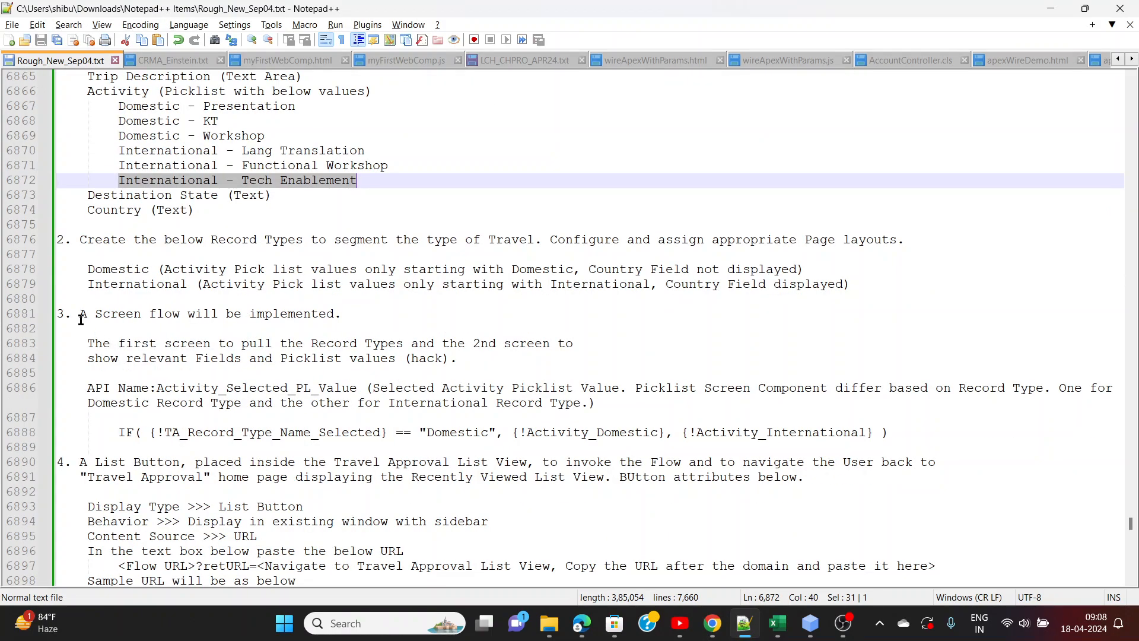
pyautogui.scroll(-3, 351, 354)
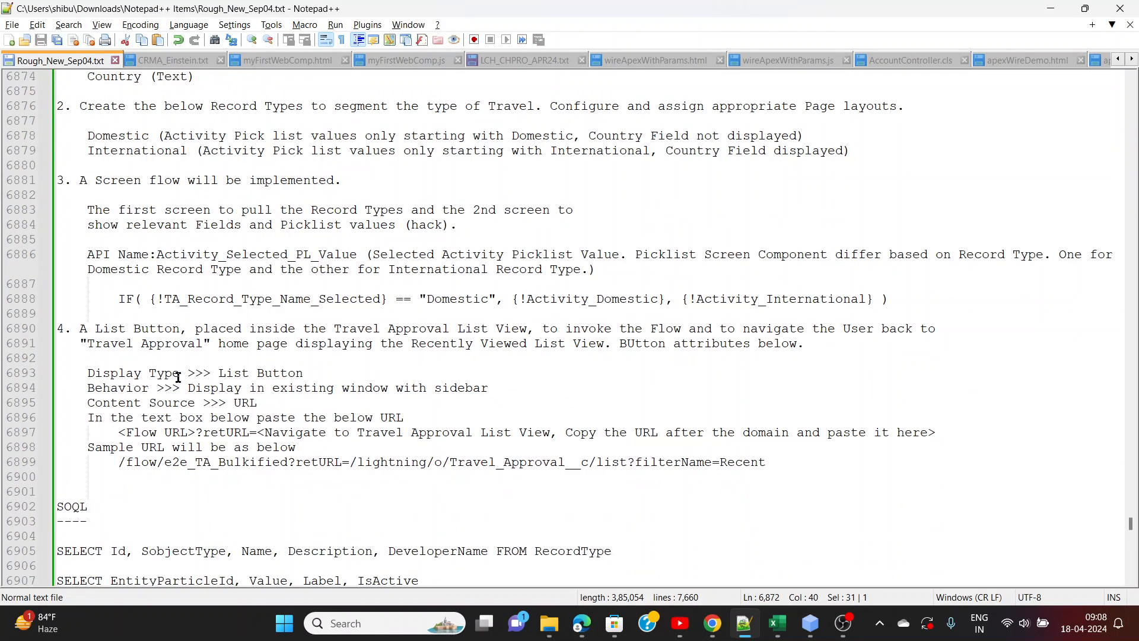
pyautogui.hotkey('alt', 'Tab')
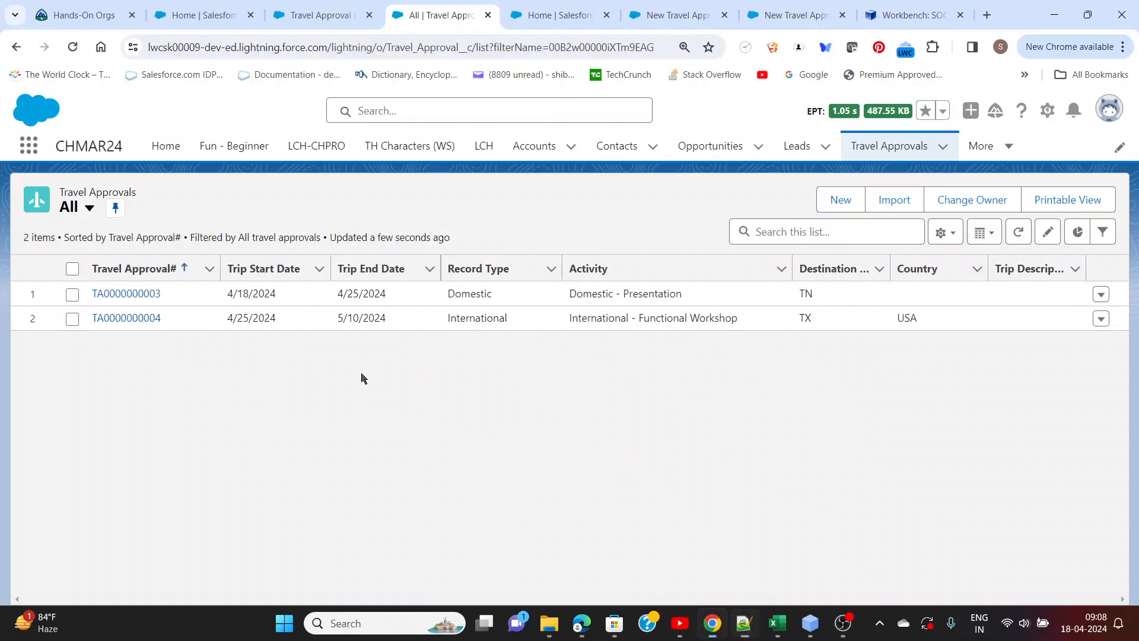
# Start a new custom button or link for the Travel Approval object in Object Manager
pyautogui.click(313, 15)
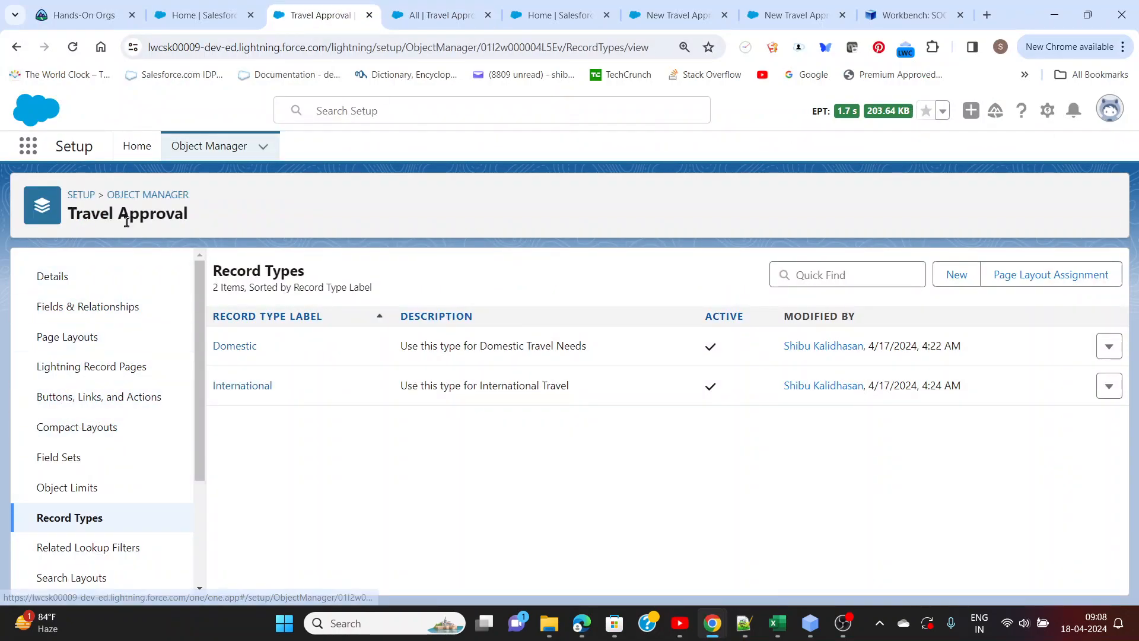
pyautogui.click(83, 399)
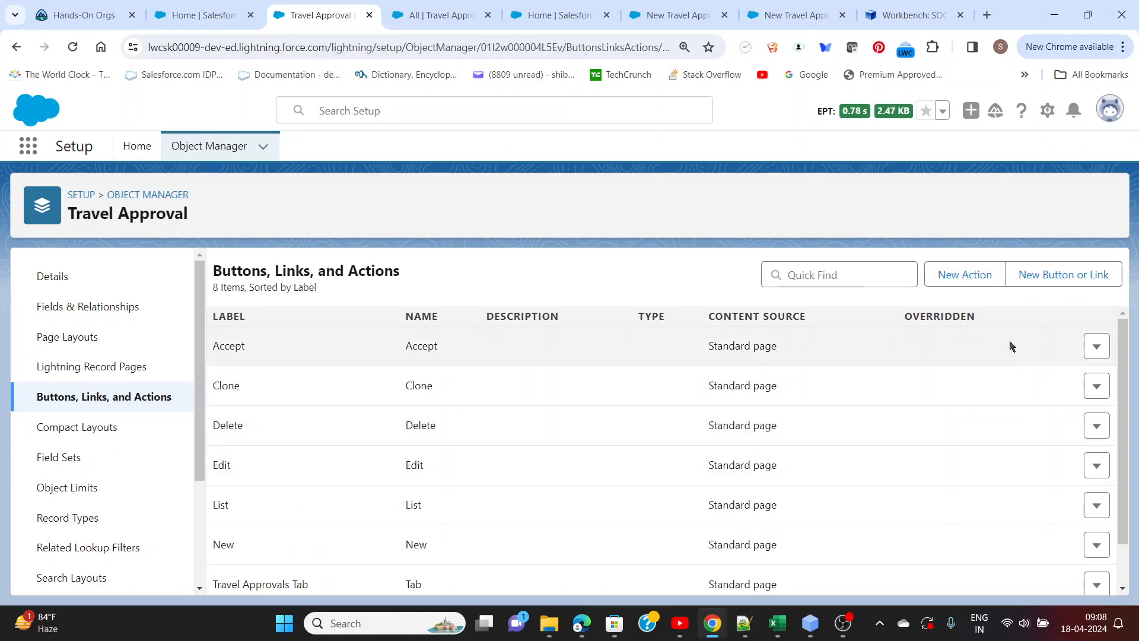
pyautogui.click(1046, 279)
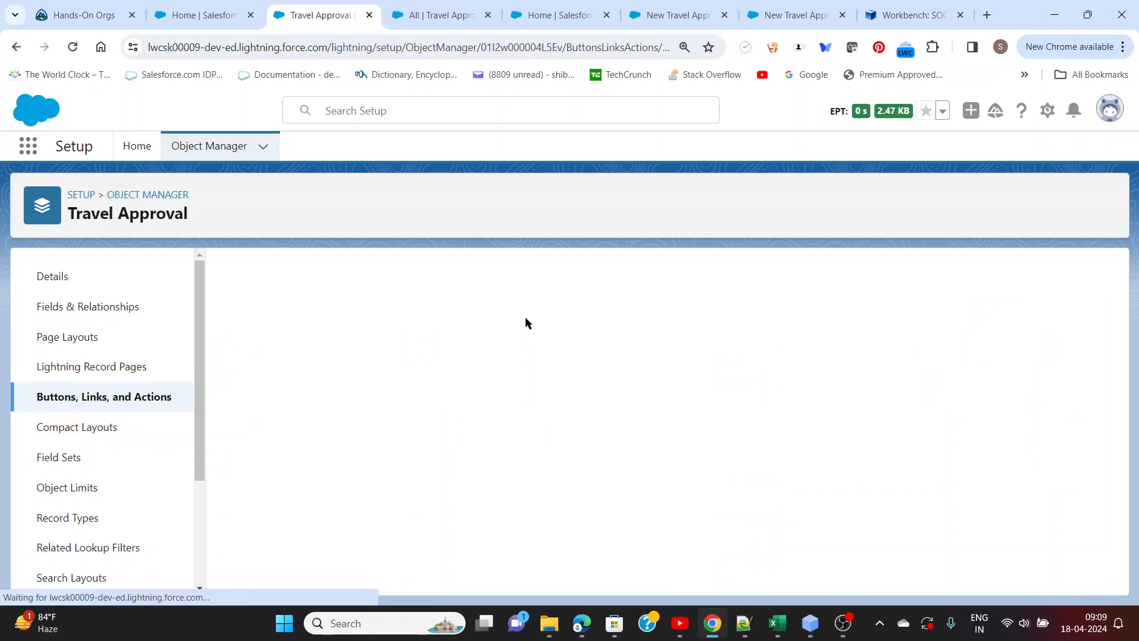
# Activate version 1 of the New Travel Approval flow and return to the list of all flows
pyautogui.click(676, 16)
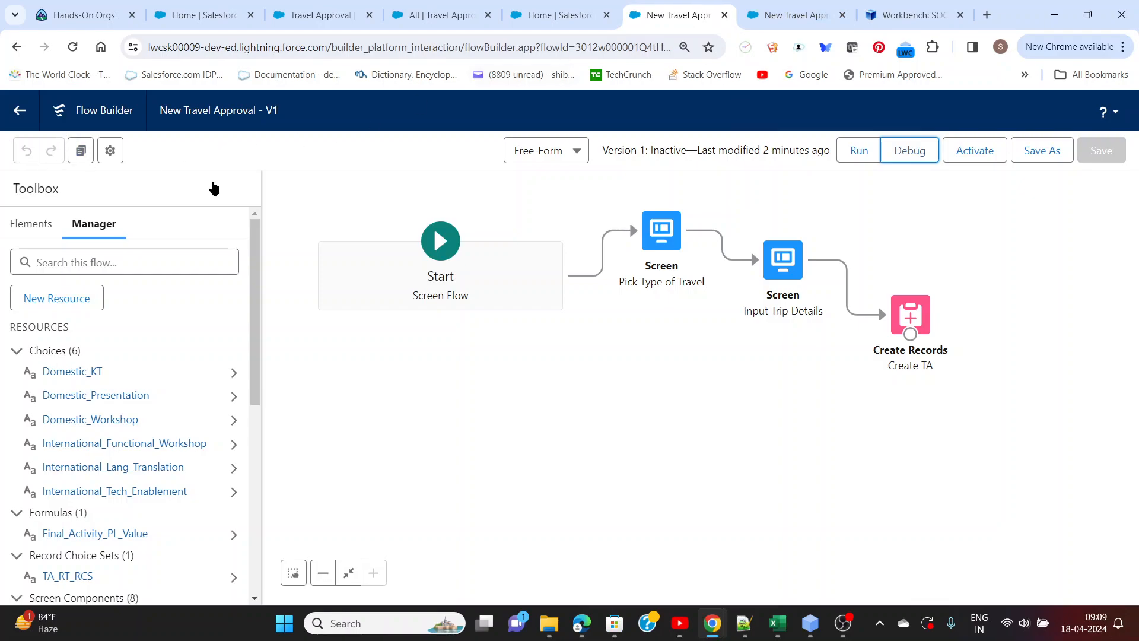
pyautogui.click(974, 158)
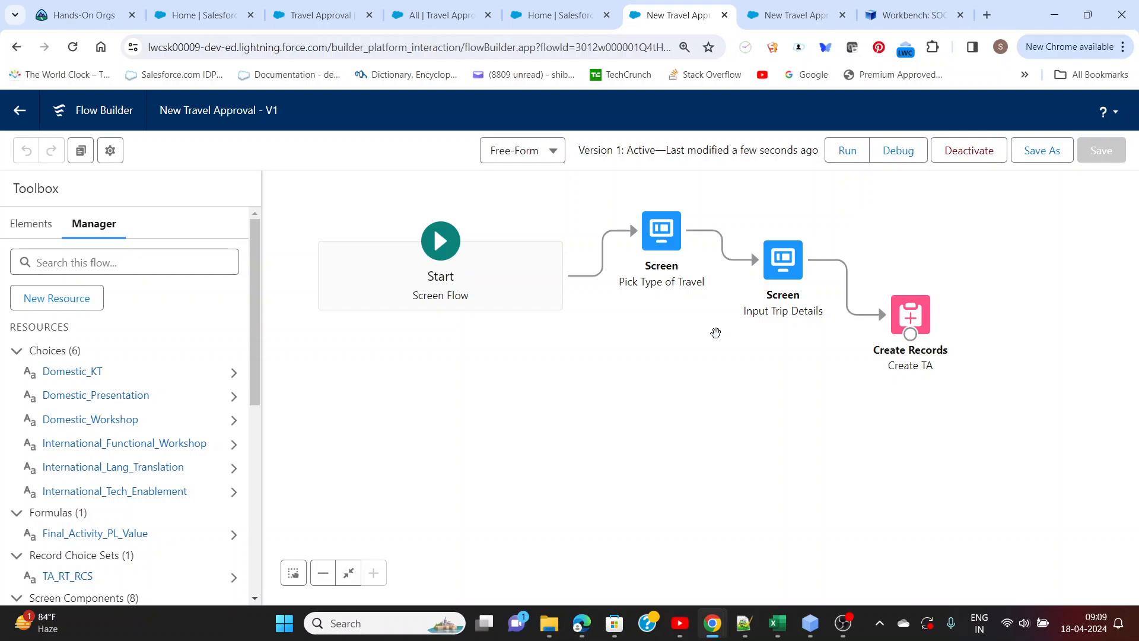
pyautogui.click(19, 110)
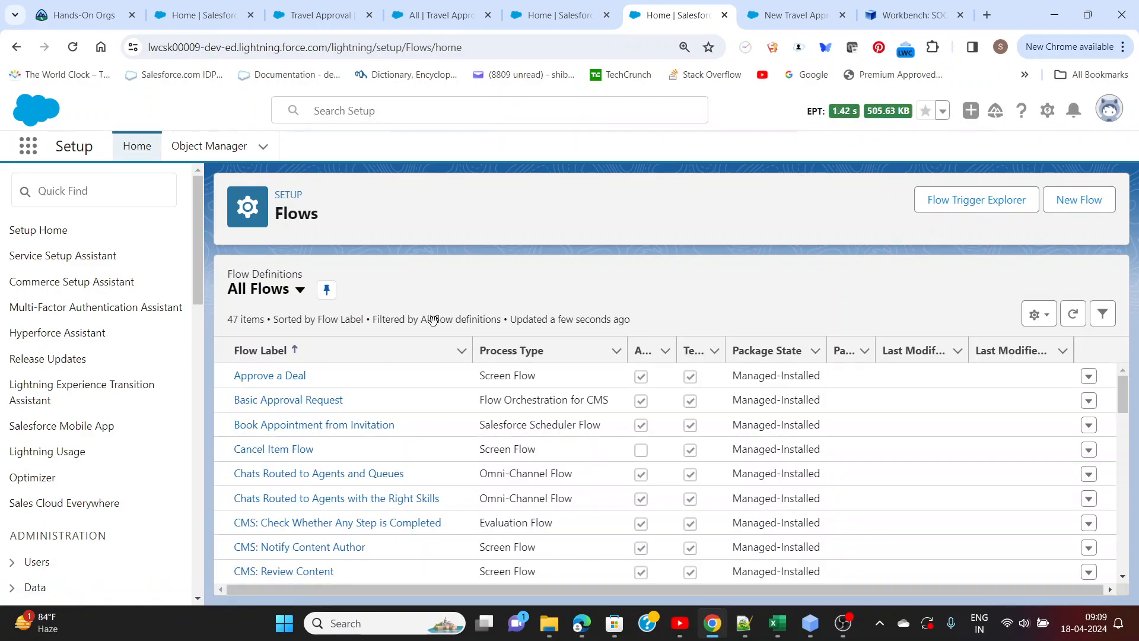
# Find the New Travel Approval flow in the All Flows list and view its details and versions
pyautogui.scroll(-9, 735, 433)
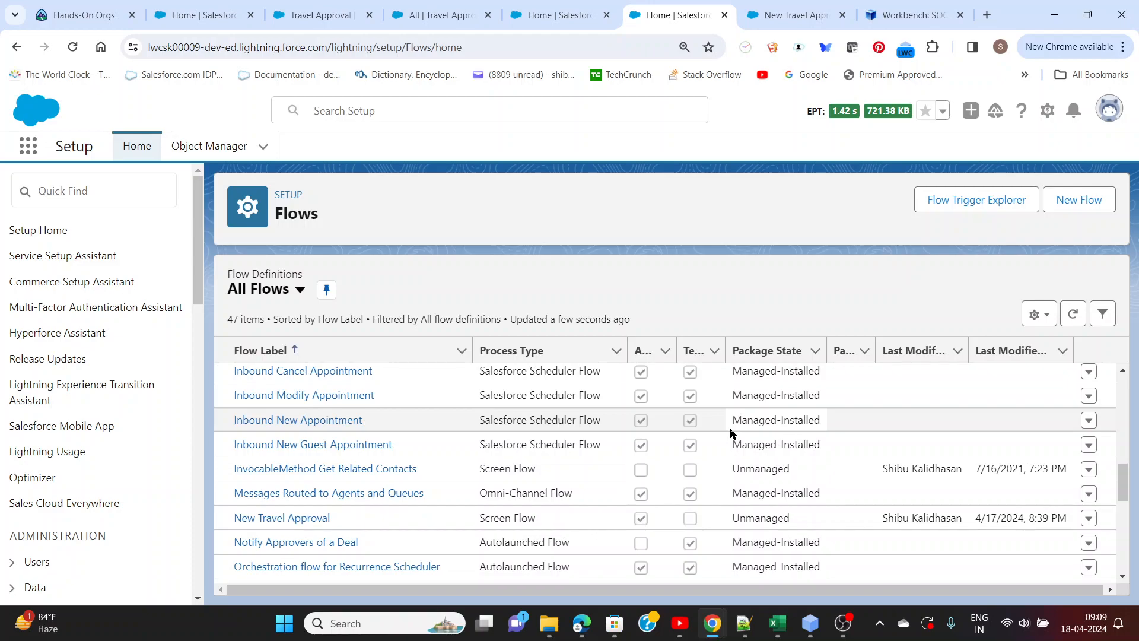
pyautogui.scroll(-3, 731, 433)
pyautogui.scroll(-5, 731, 433)
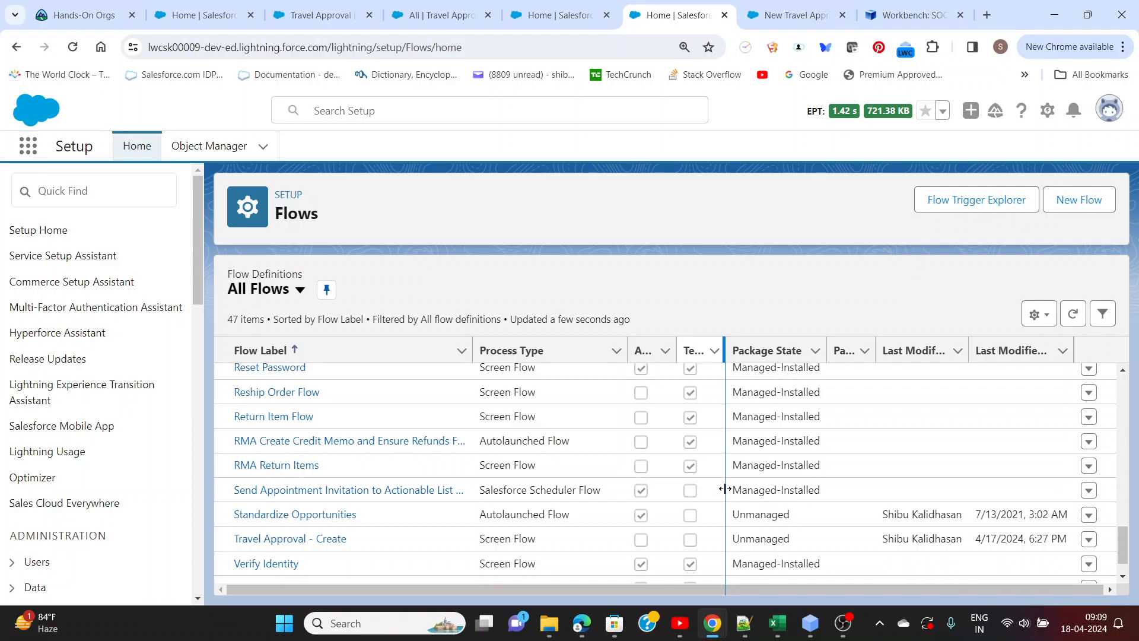
pyautogui.scroll(8, 845, 466)
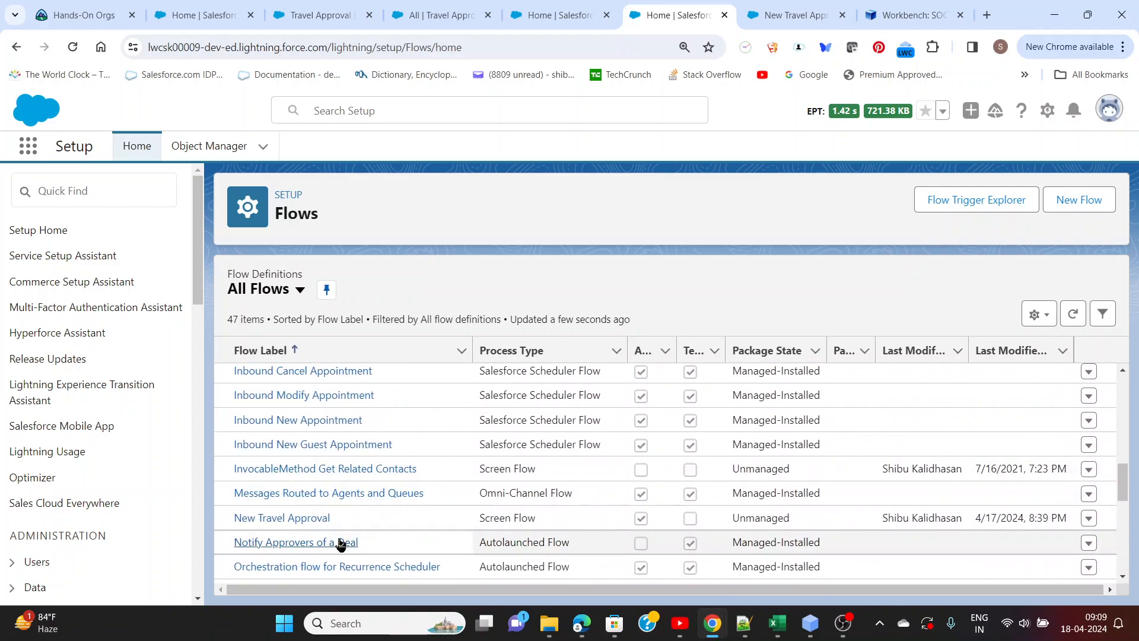
pyautogui.click(320, 523)
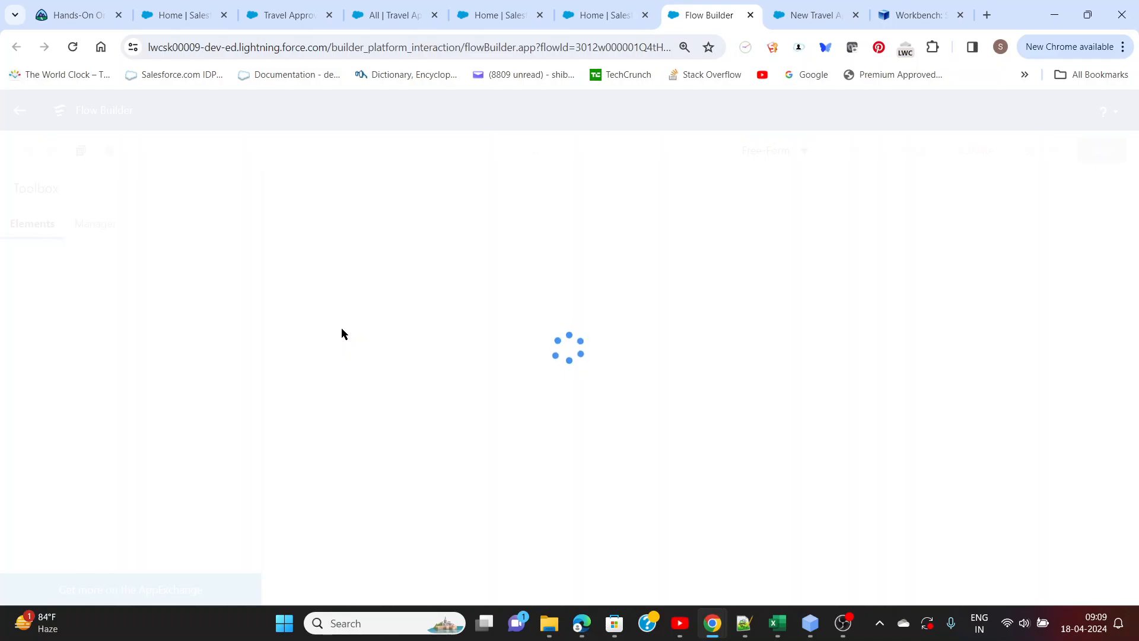
pyautogui.click(593, 18)
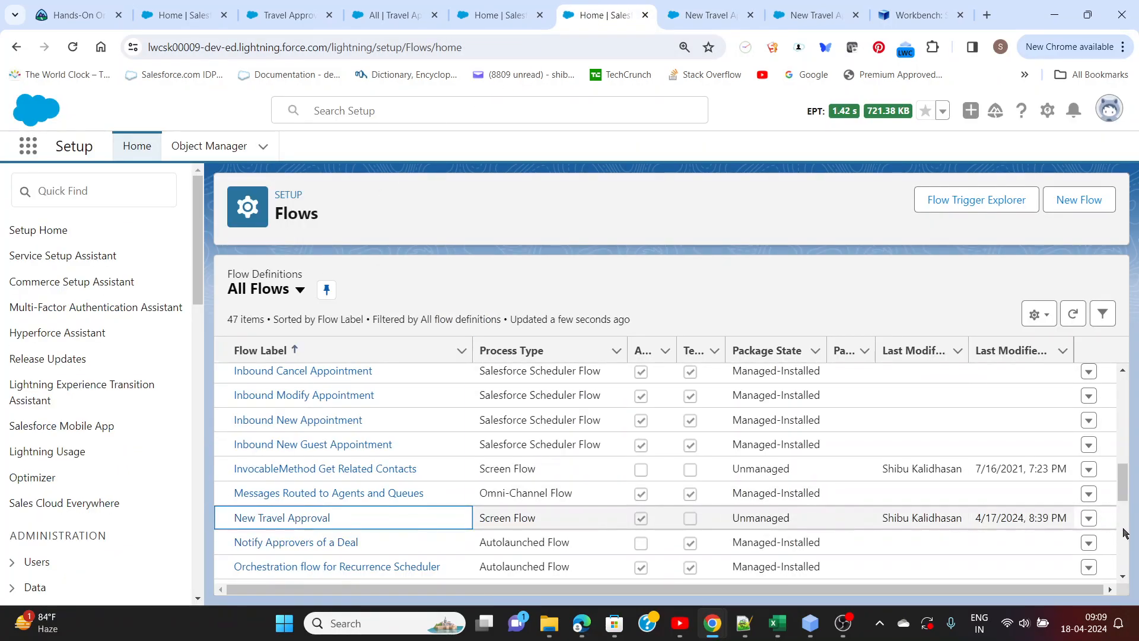
pyautogui.click(1089, 520)
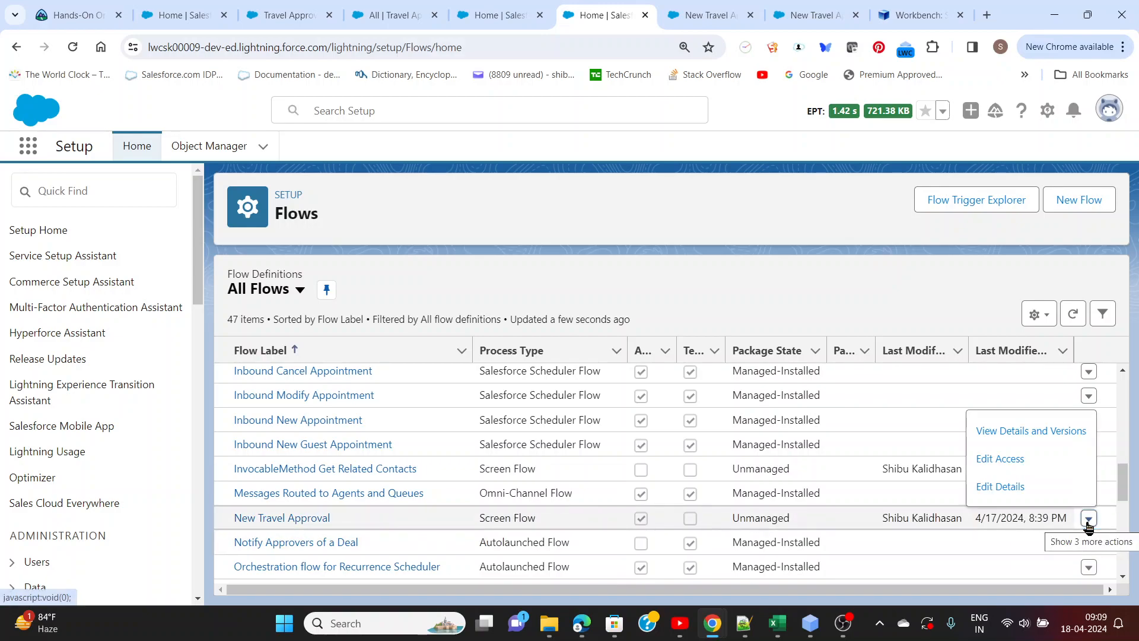
pyautogui.click(1020, 439)
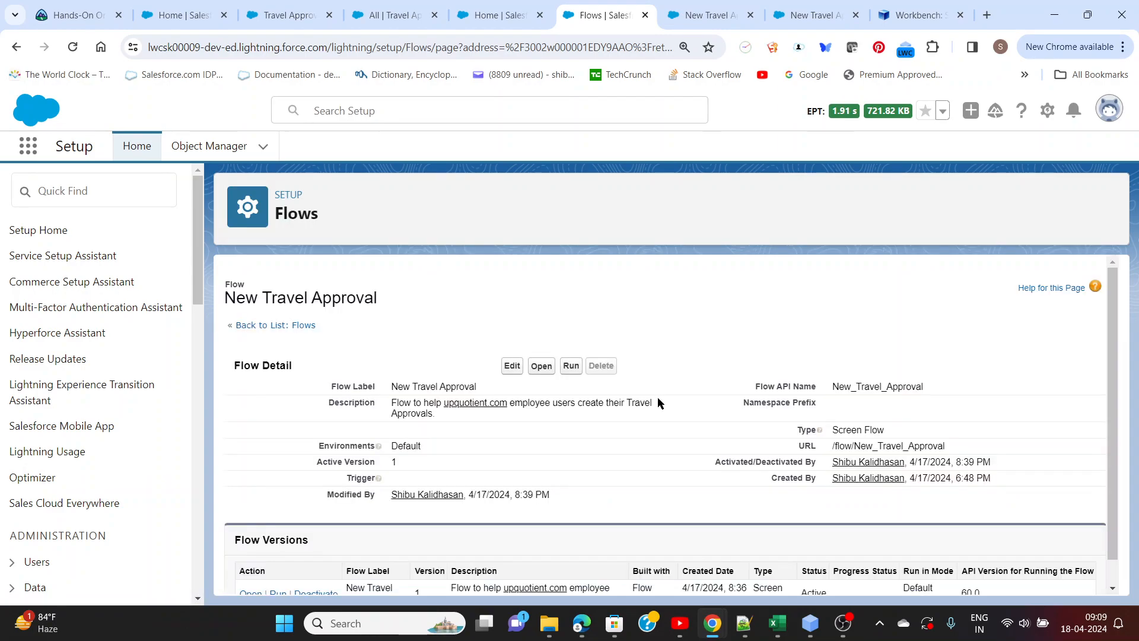
# Copy the flow URL /flow/New_Travel_Approval from the flow details into the Notepad++ notes below the sample URL
pyautogui.moveTo(948, 446); pyautogui.dragTo(836, 457)
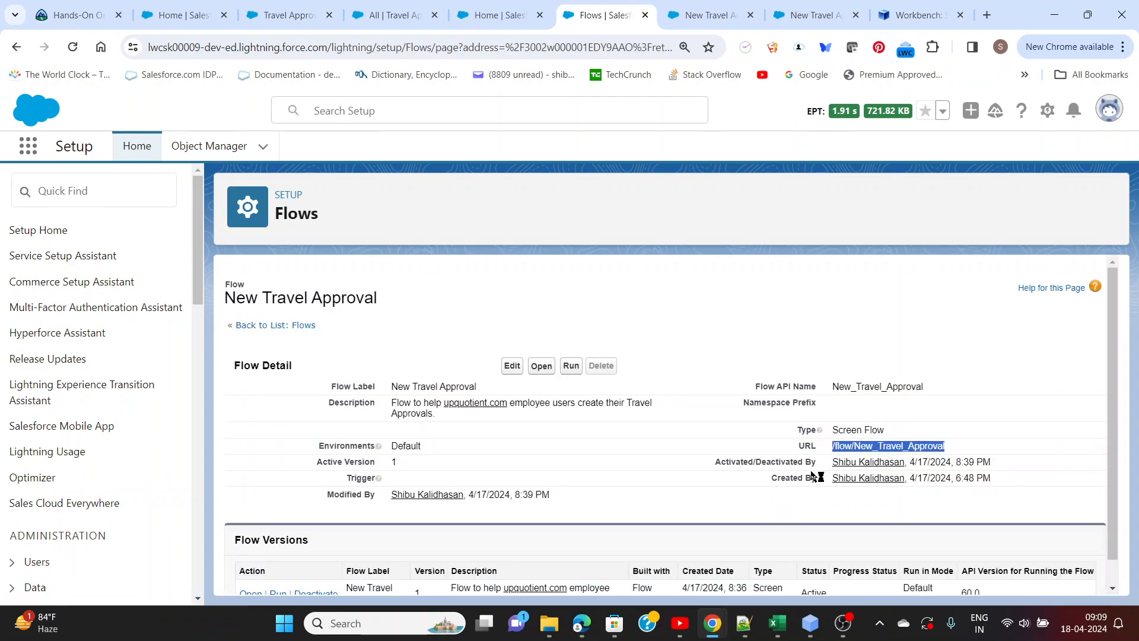
pyautogui.click(745, 623)
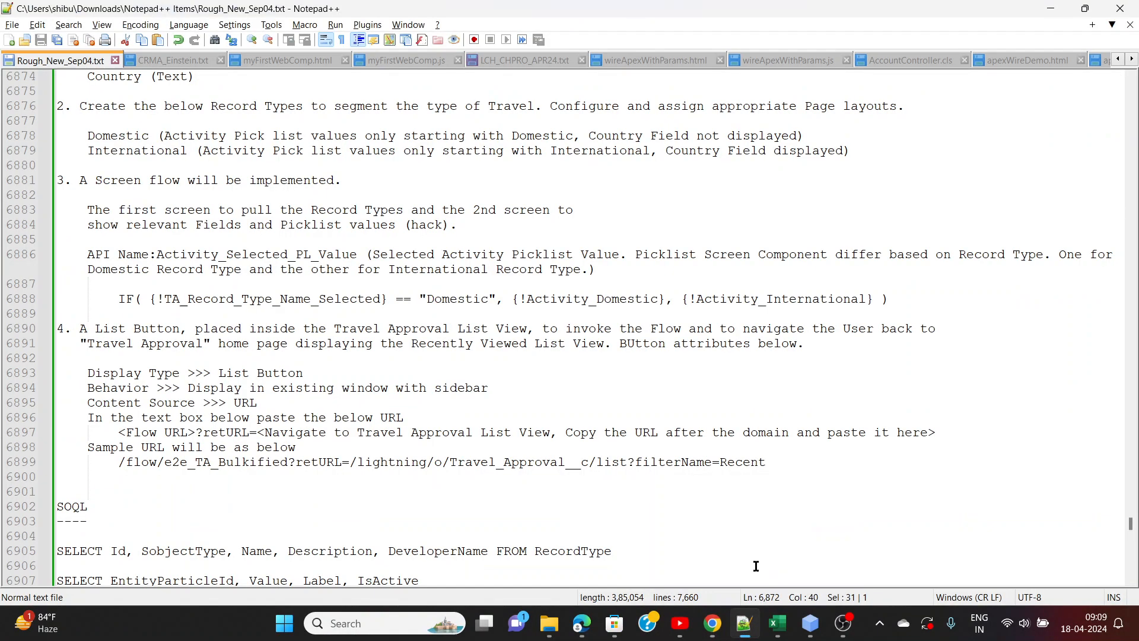
pyautogui.click(222, 482)
pyautogui.press('Return')
pyautogui.press('Return')
pyautogui.write('/flow/New_Travel_Approval')
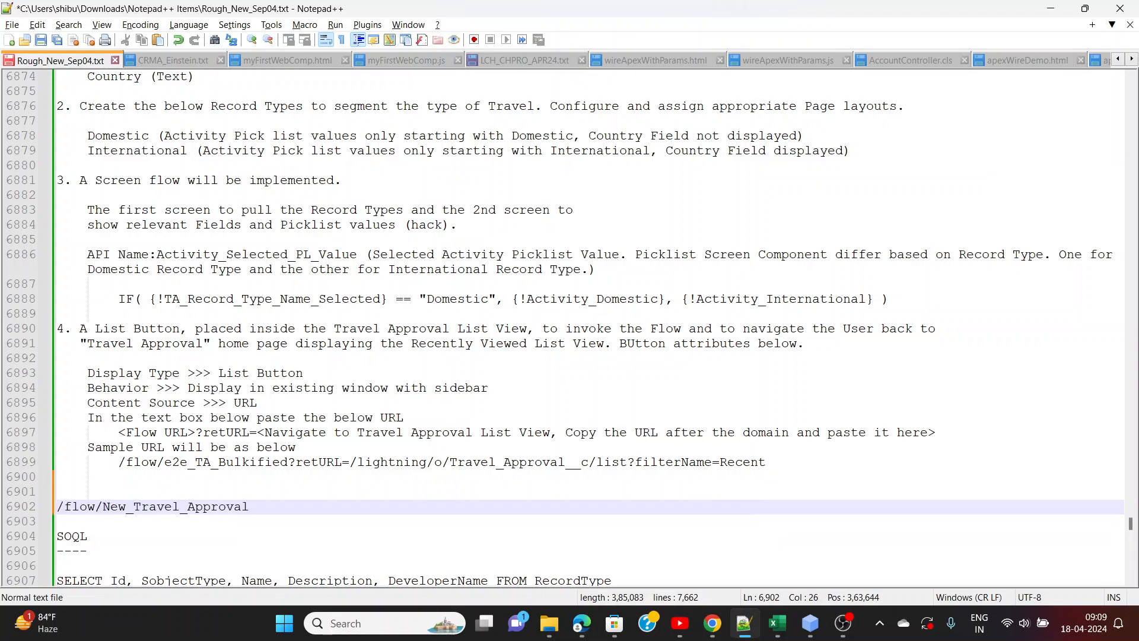
# In the new Travel Approval button form, enter a label starting with "New Travel" and set the display type to List Button
pyautogui.hotkey('alt', 'Tab')
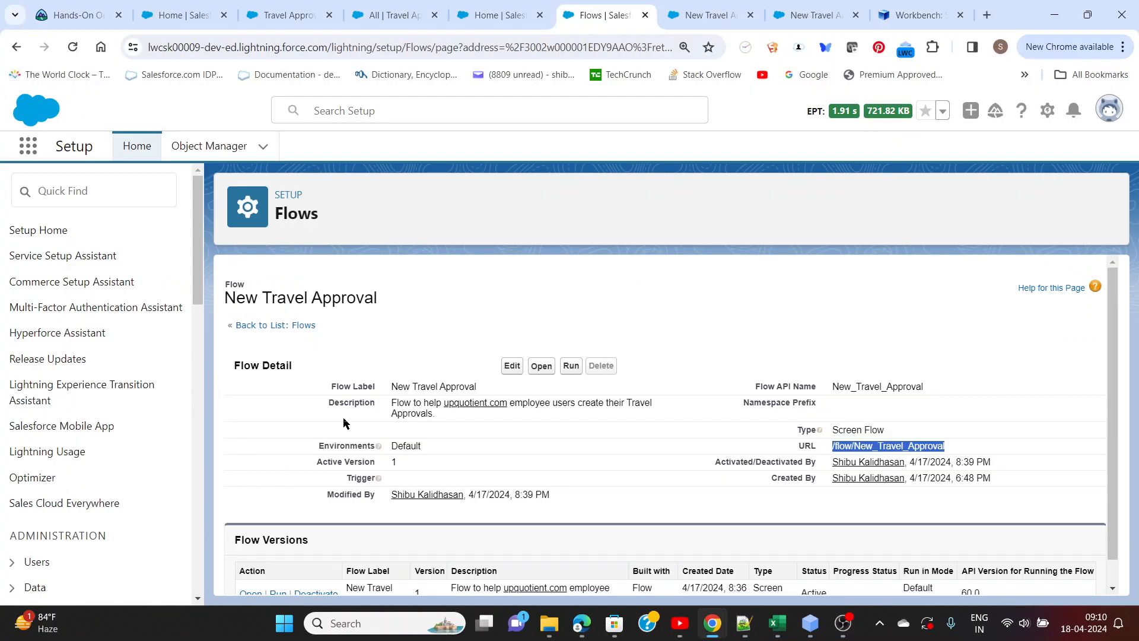
pyautogui.click(270, 17)
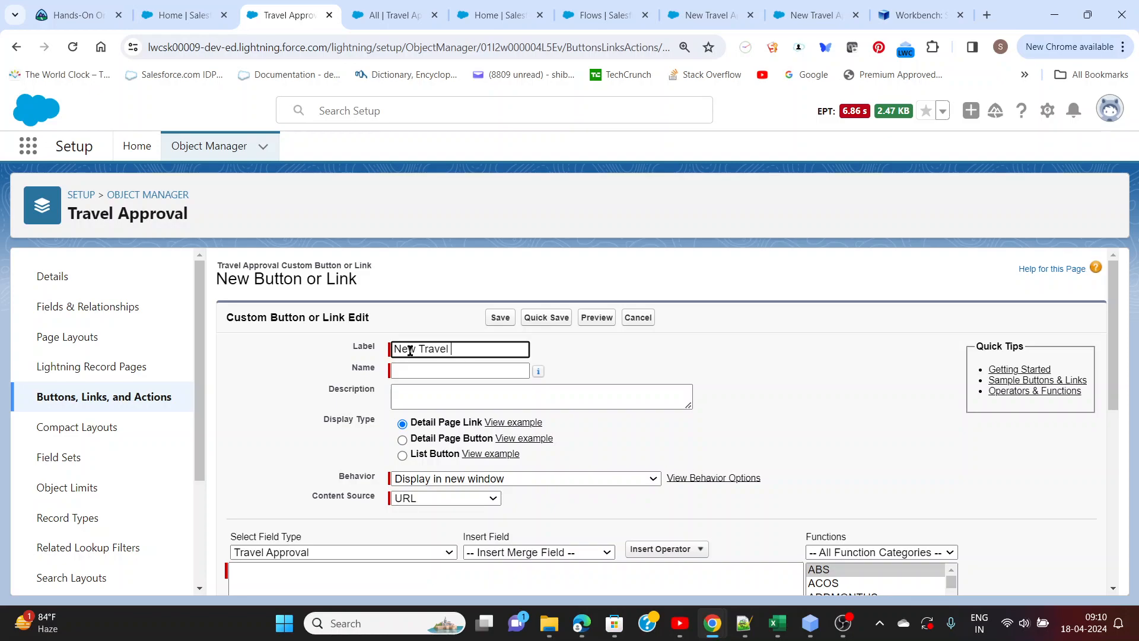
pyautogui.click(593, 360)
pyautogui.scroll(-3, 595, 359)
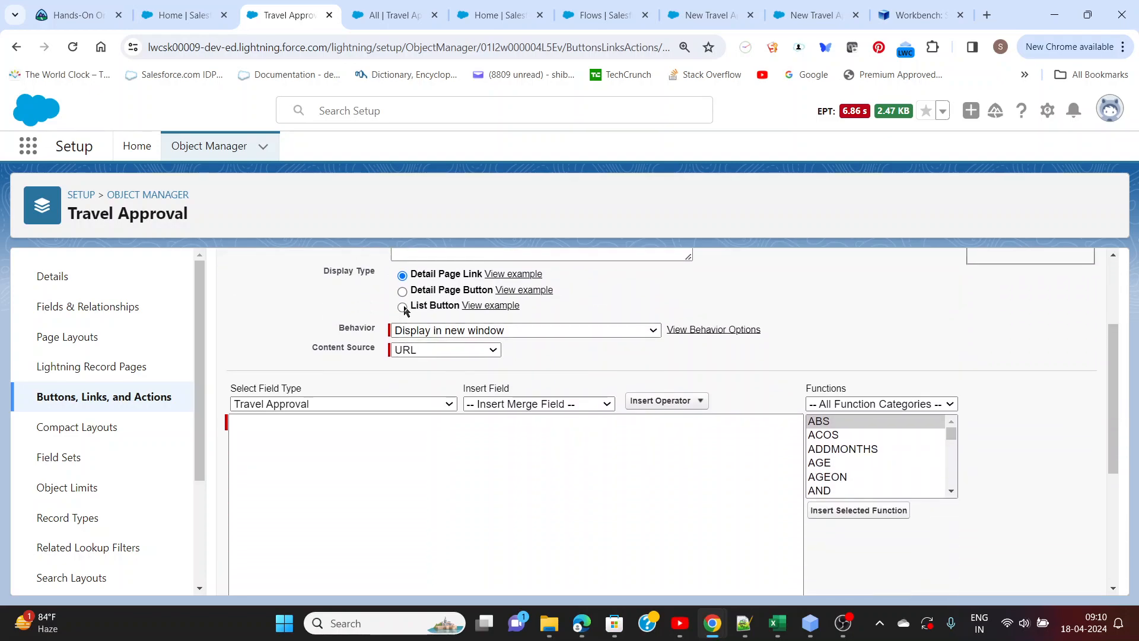
pyautogui.click(402, 307)
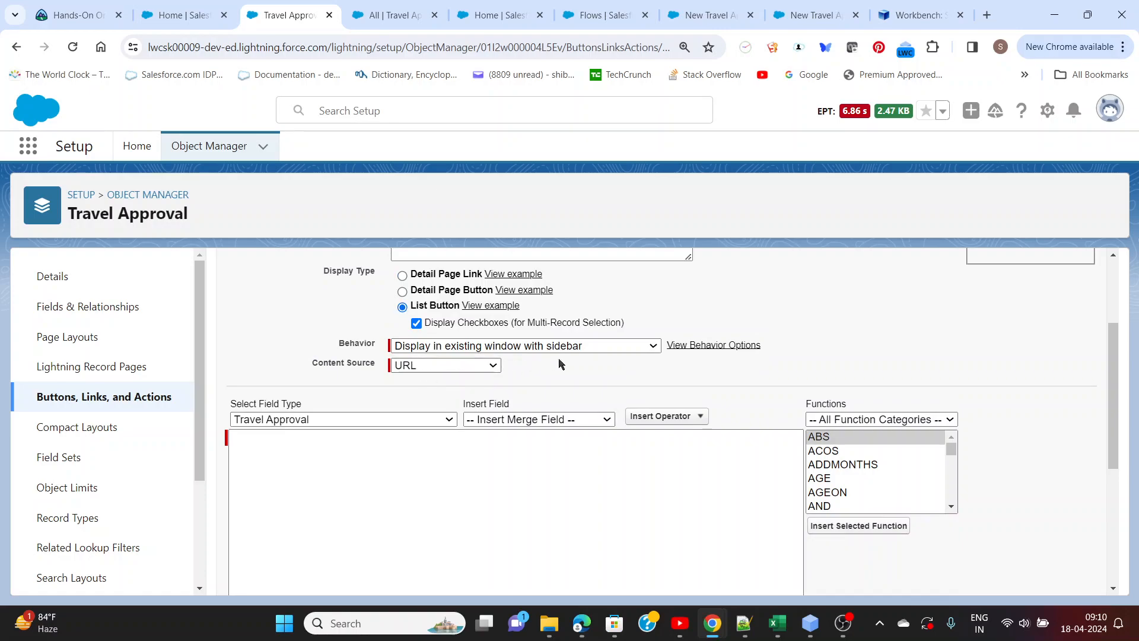
pyautogui.moveTo(341, 346); pyautogui.dragTo(378, 355)
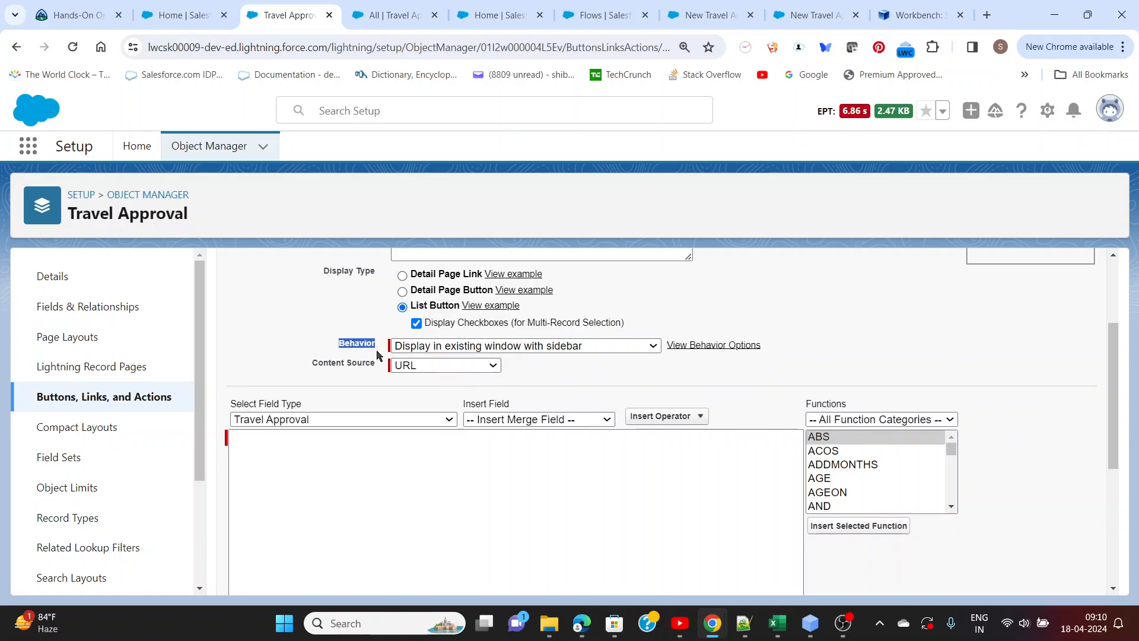
pyautogui.click(363, 375)
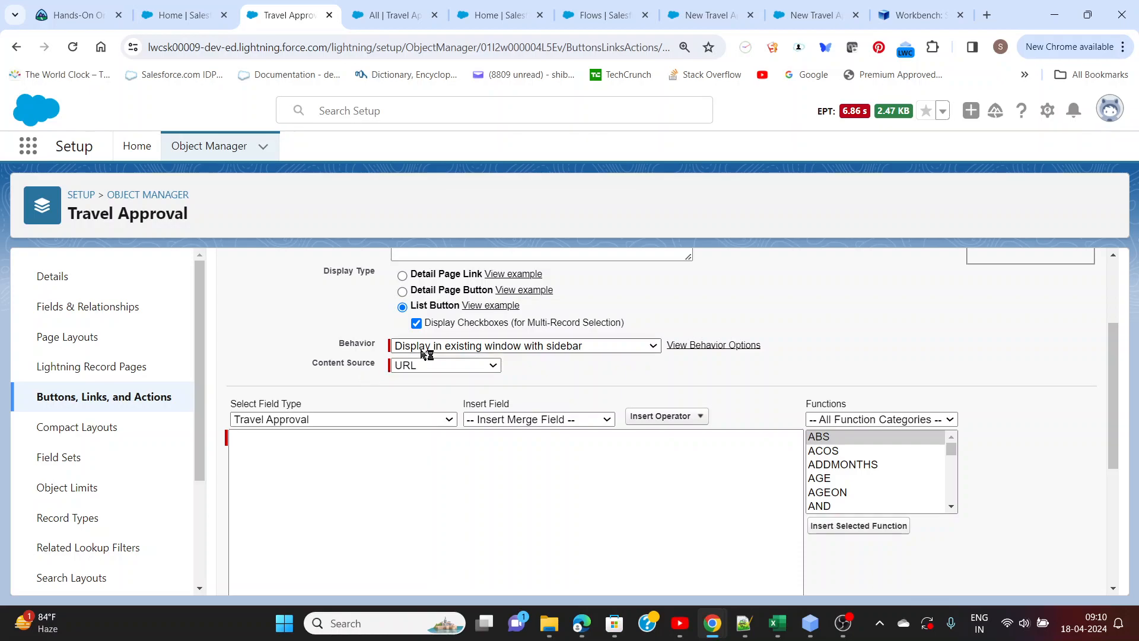
# Copy the <Flow URL>?retURL= template line from the Notepad++ notes into the list button's URL content
pyautogui.click(349, 455)
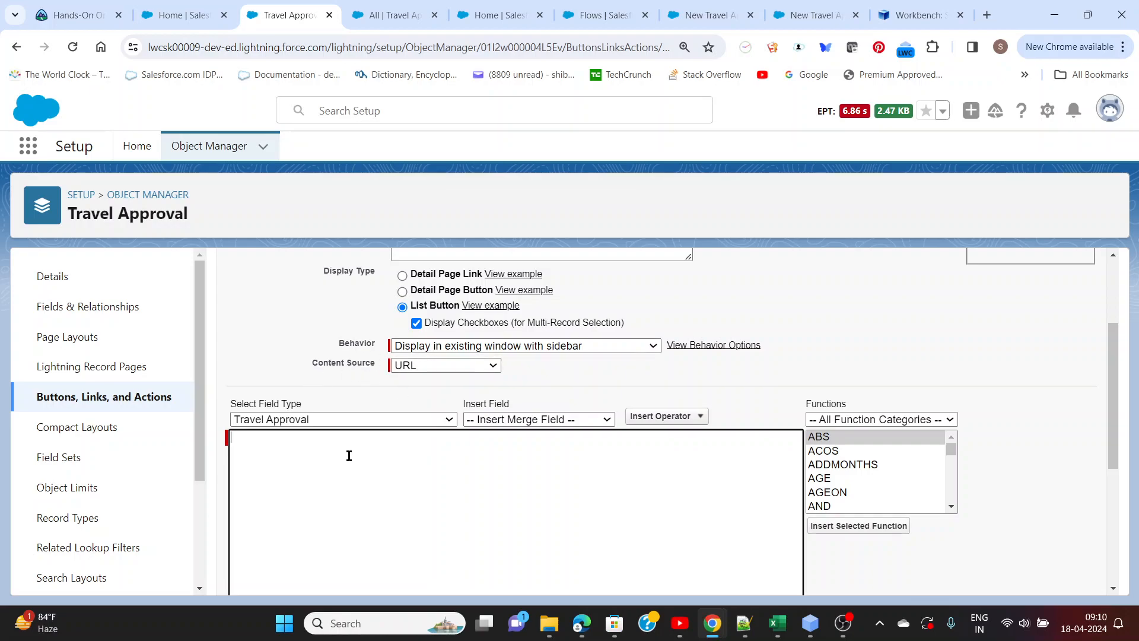
pyautogui.hotkey('alt', 'Tab')
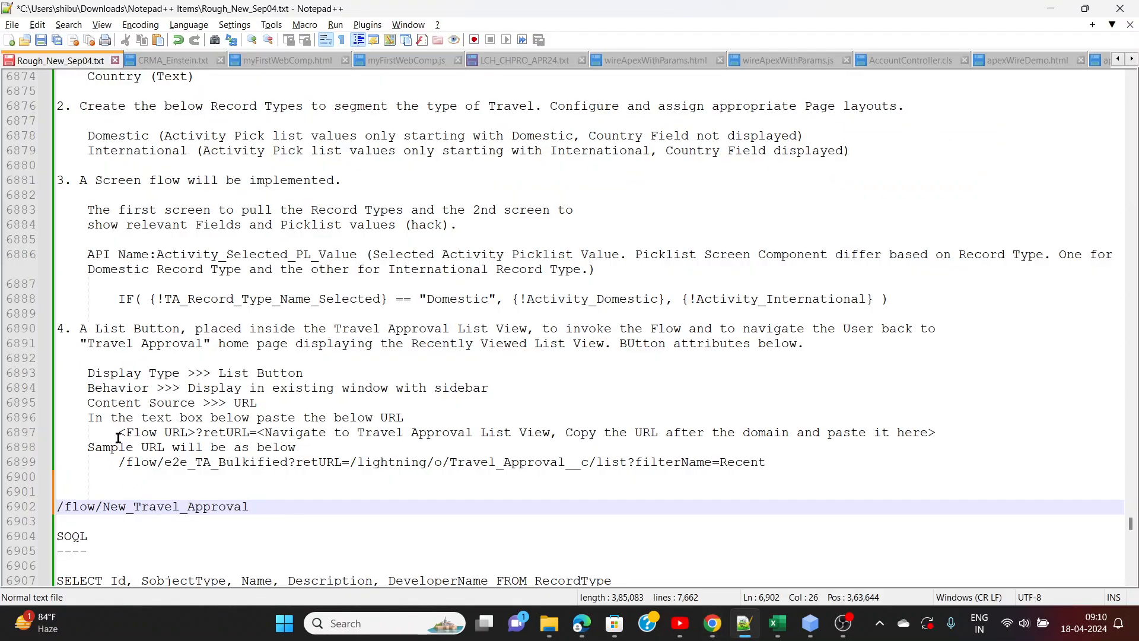
pyautogui.moveTo(118, 438); pyautogui.dragTo(940, 436)
pyautogui.hotkey('ctrl', 'c')
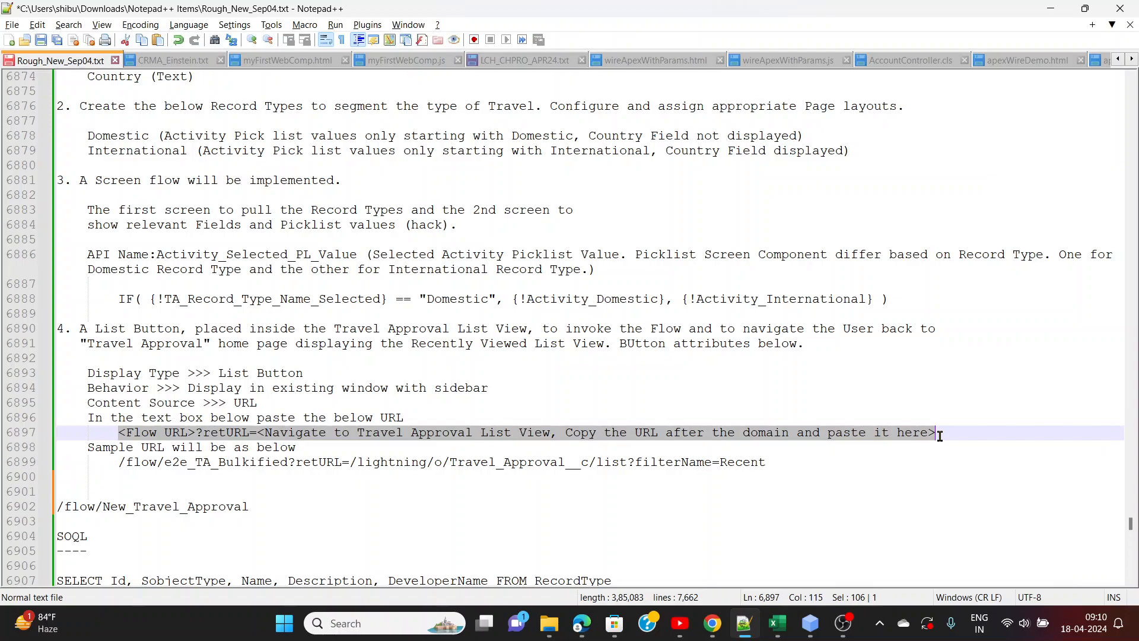
pyautogui.hotkey('alt', 'Tab')
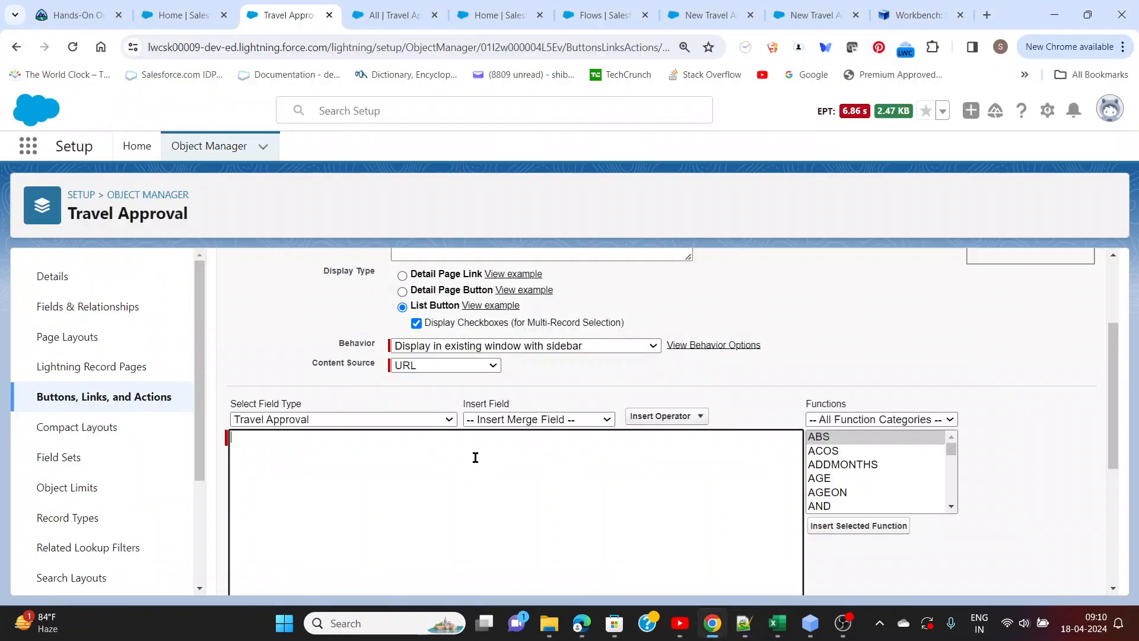
pyautogui.click(464, 455)
pyautogui.hotkey('ctrl', 'v')
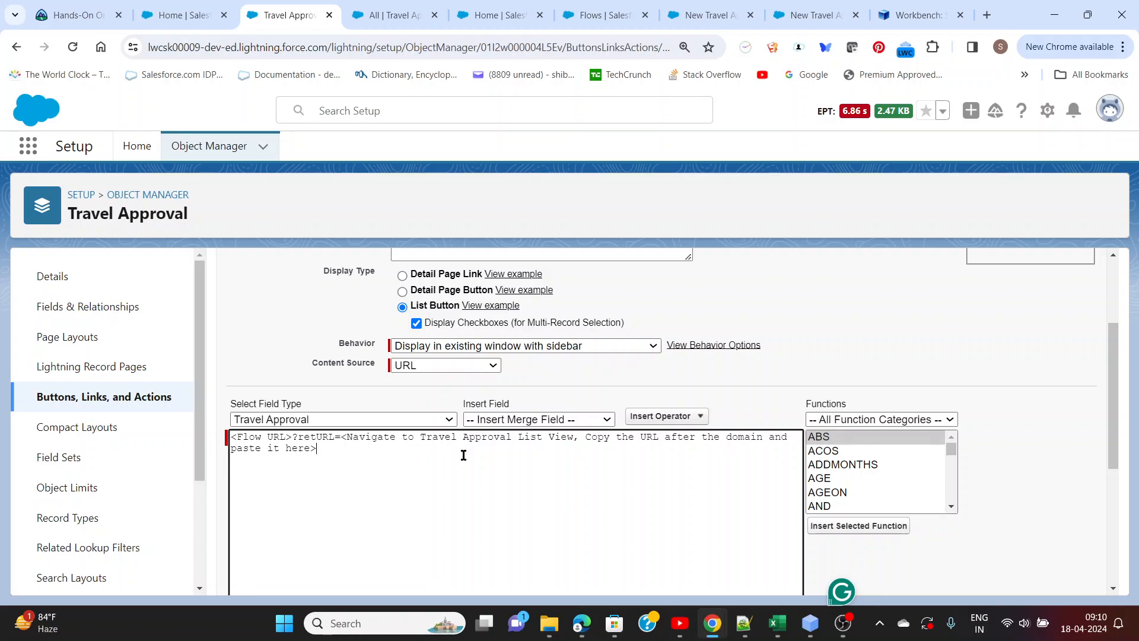
# Replace the <Flow URL> placeholder in the button's URL with /flow/New_Travel_Approval copied from the notes
pyautogui.hotkey('alt', 'Tab')
pyautogui.moveTo(249, 507); pyautogui.dragTo(60, 508)
pyautogui.hotkey('ctrl', 'c')
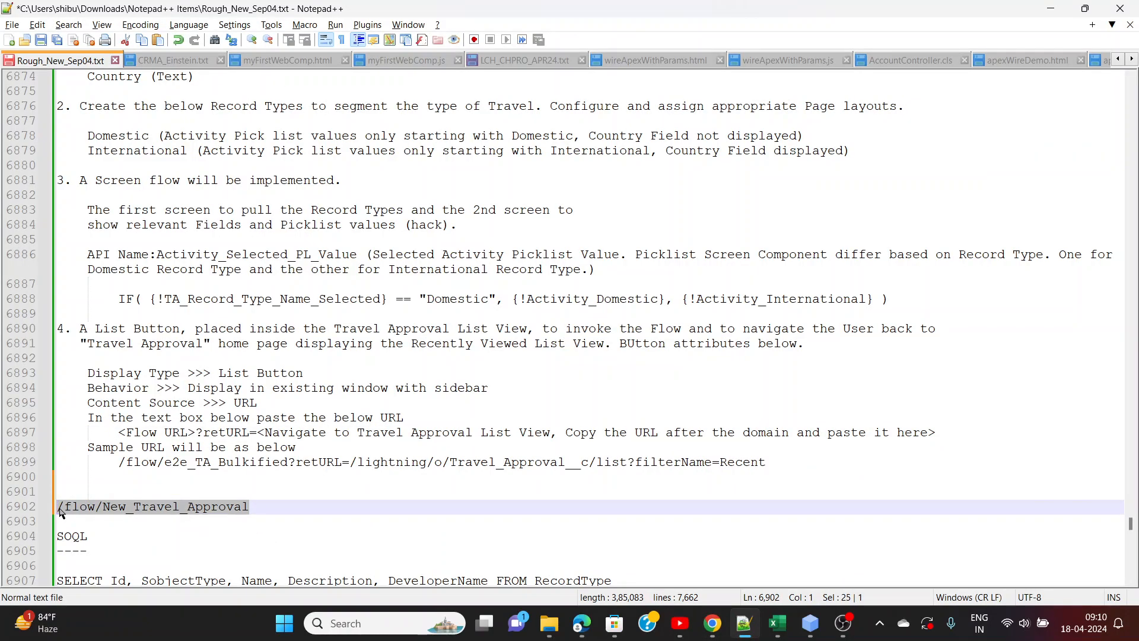
pyautogui.hotkey('alt', 'Tab')
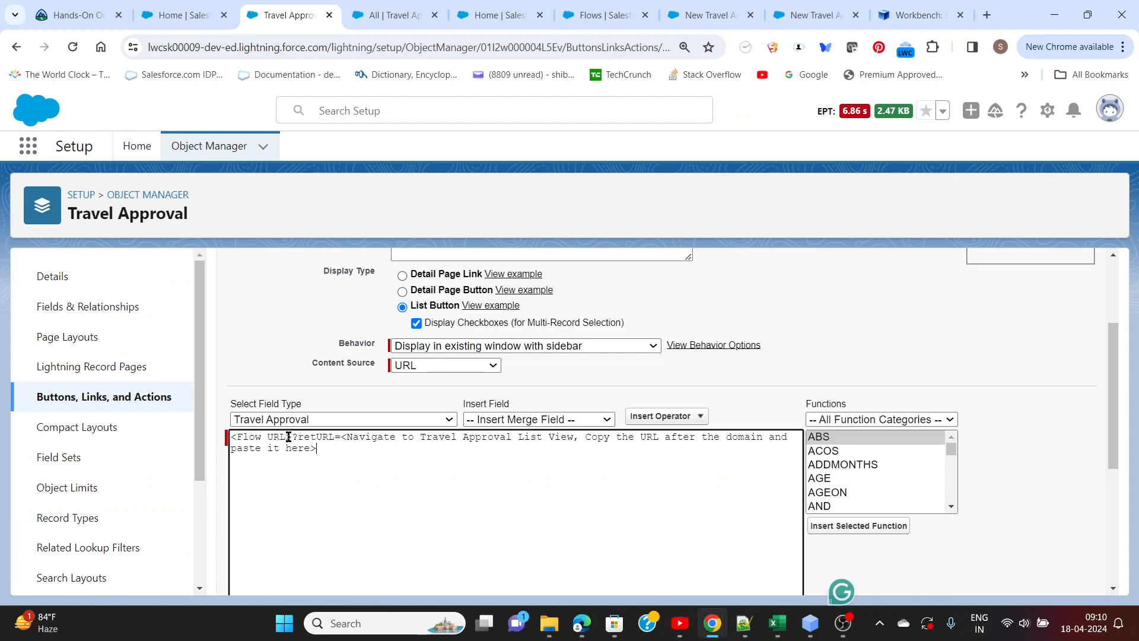
pyautogui.moveTo(292, 438); pyautogui.dragTo(234, 438)
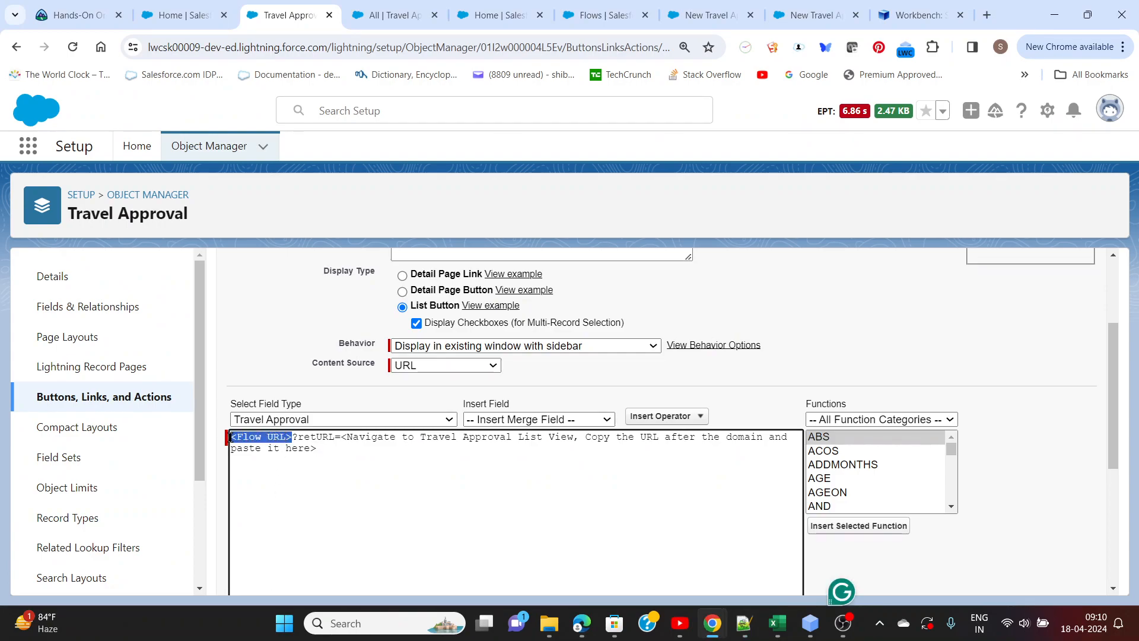
pyautogui.hotkey('ctrl', 'v')
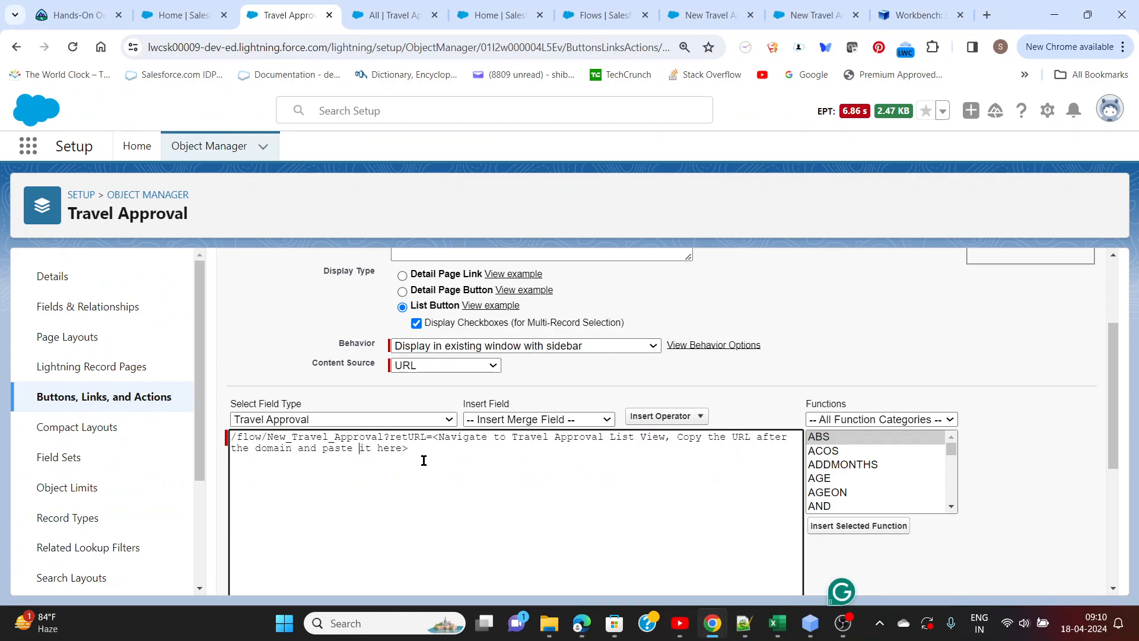
# Go to the Travel Approvals list and switch it from All to the Recently Viewed list view
pyautogui.hotkey('alt', 'Tab')
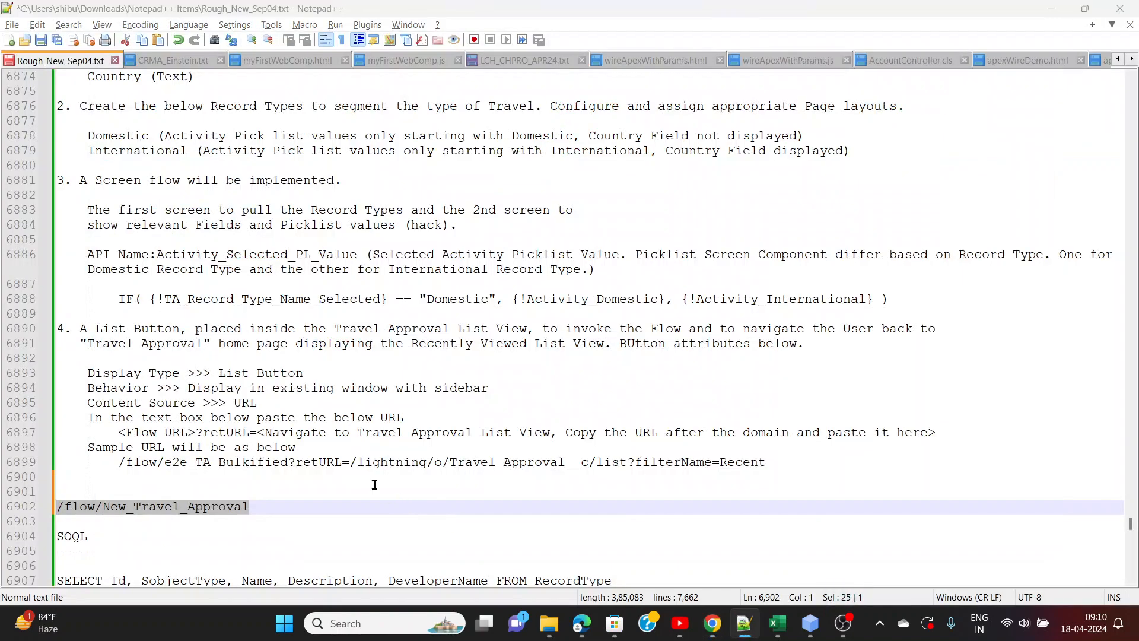
pyautogui.hotkey('alt', 'Tab')
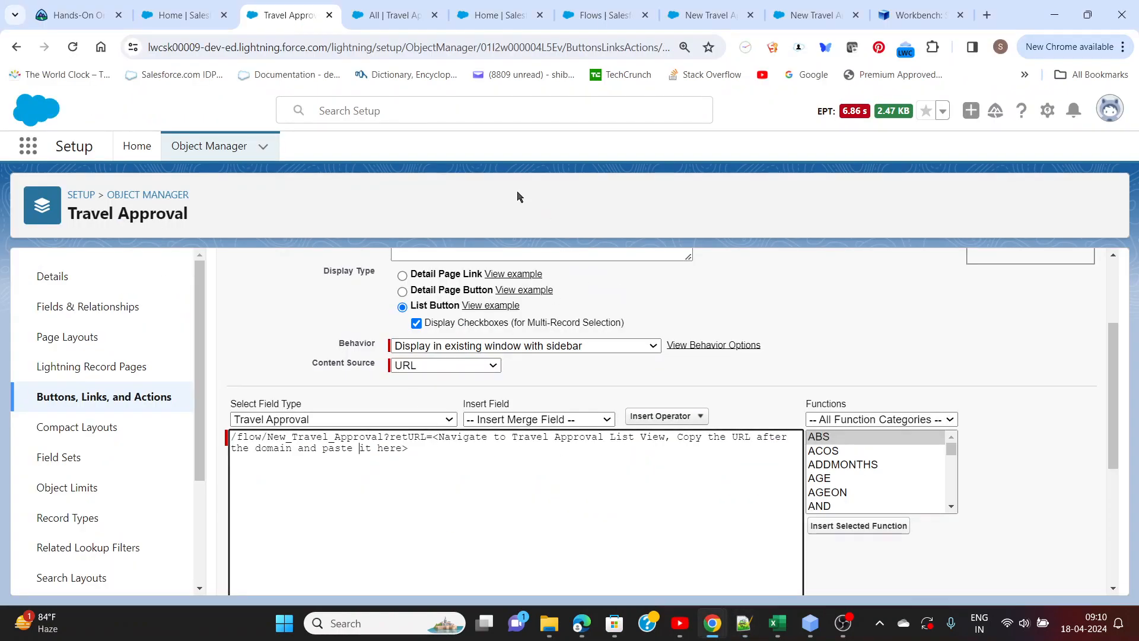
pyautogui.click(407, 23)
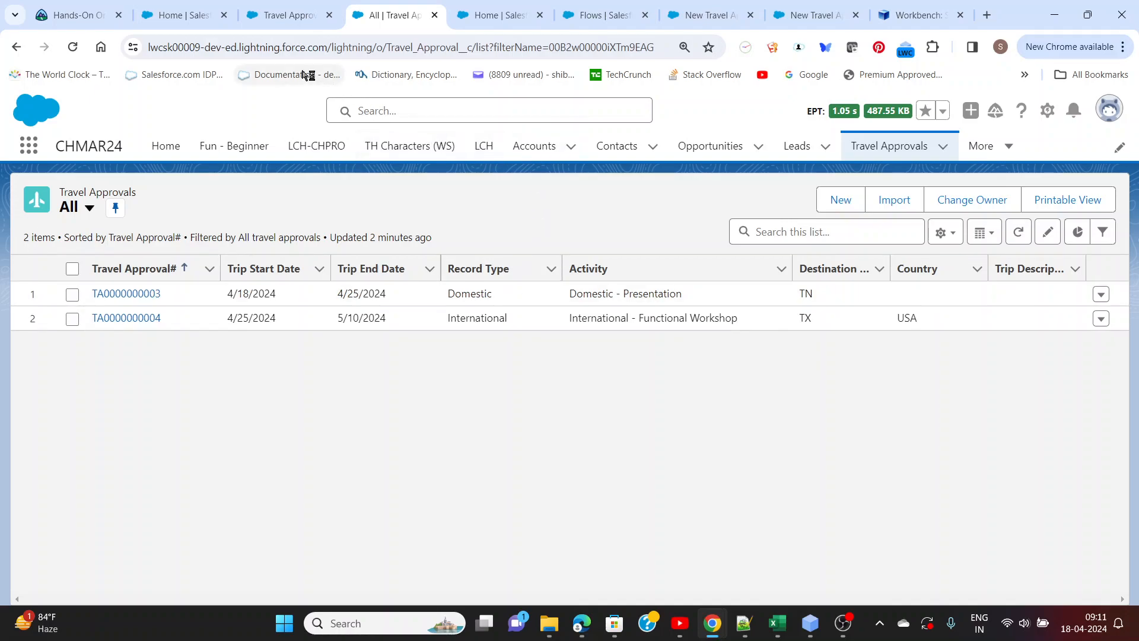
pyautogui.click(331, 46)
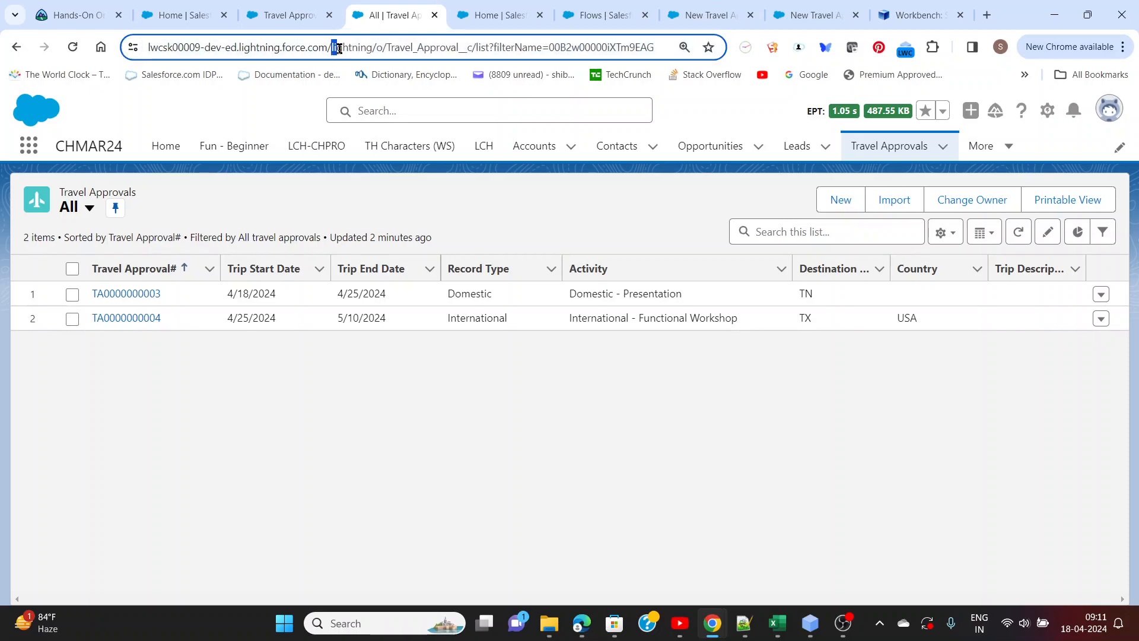
pyautogui.moveTo(364, 47); pyautogui.dragTo(723, 52)
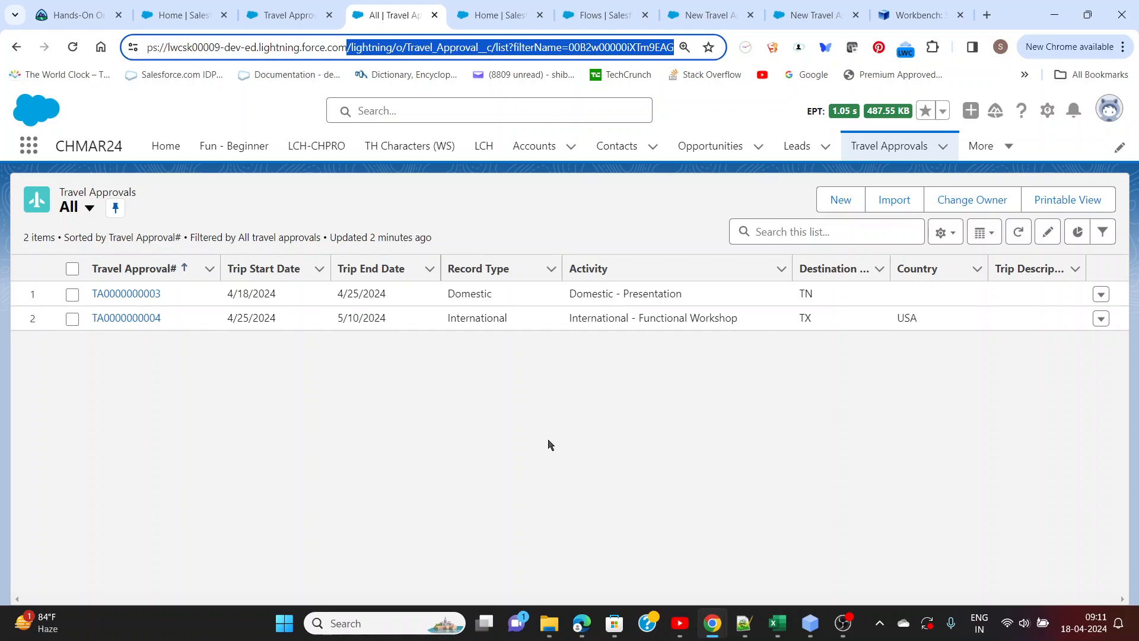
pyautogui.click(90, 208)
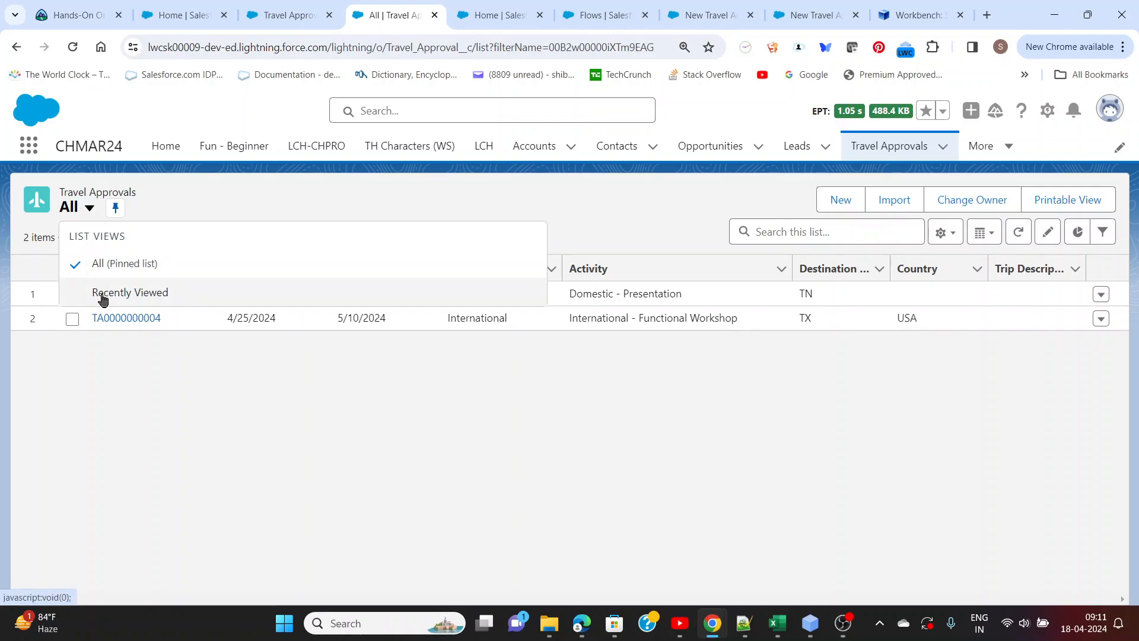
pyautogui.click(103, 294)
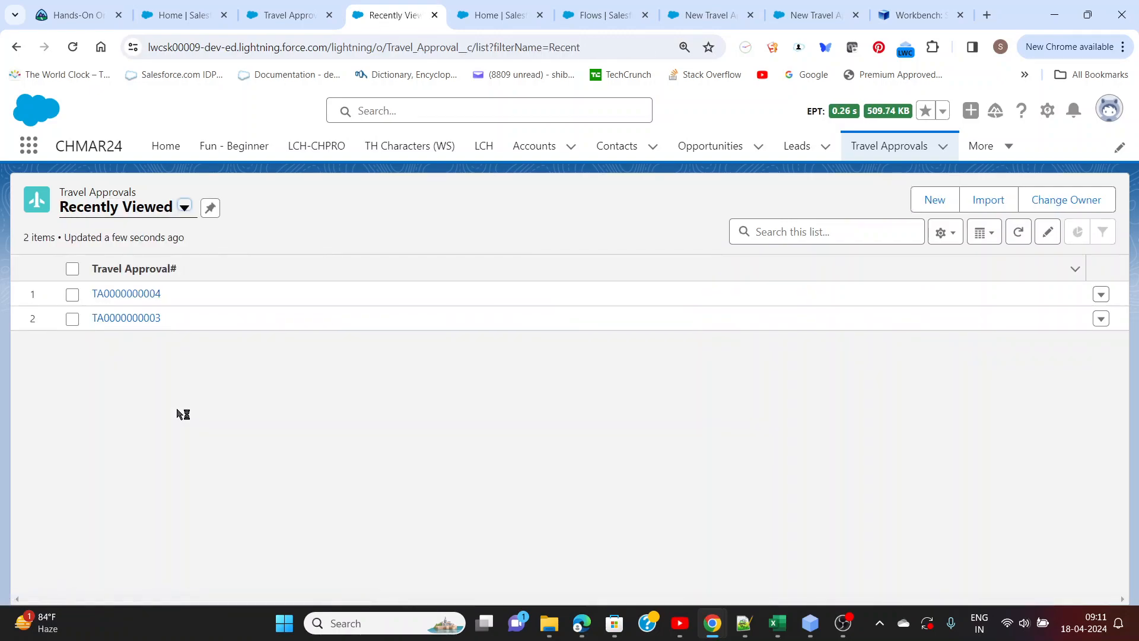
pyautogui.click(185, 213)
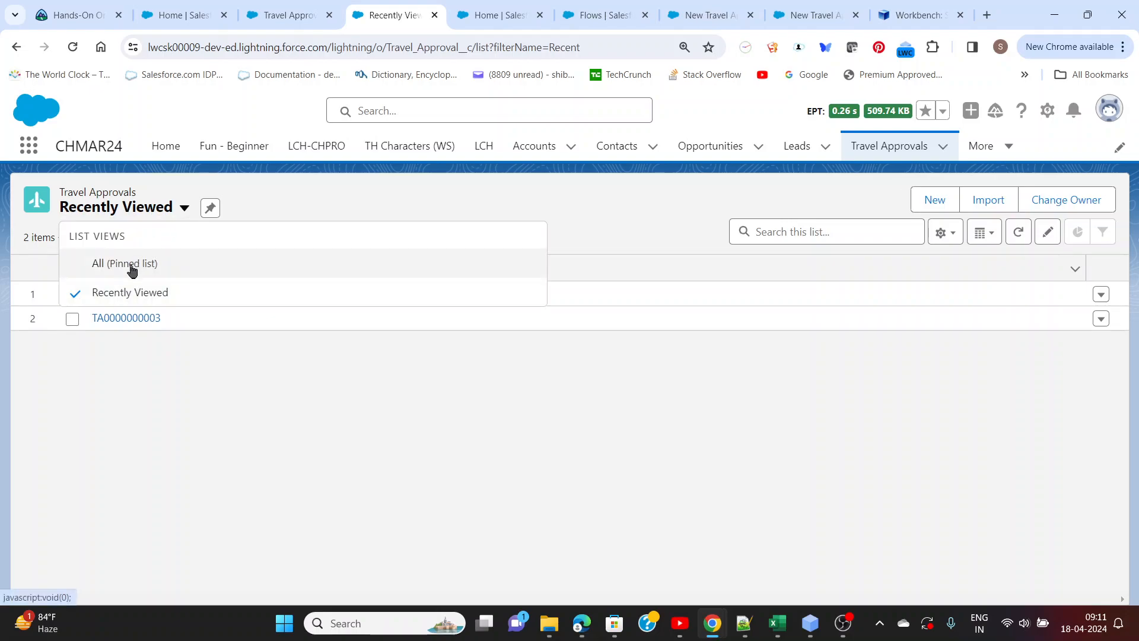
pyautogui.click(946, 232)
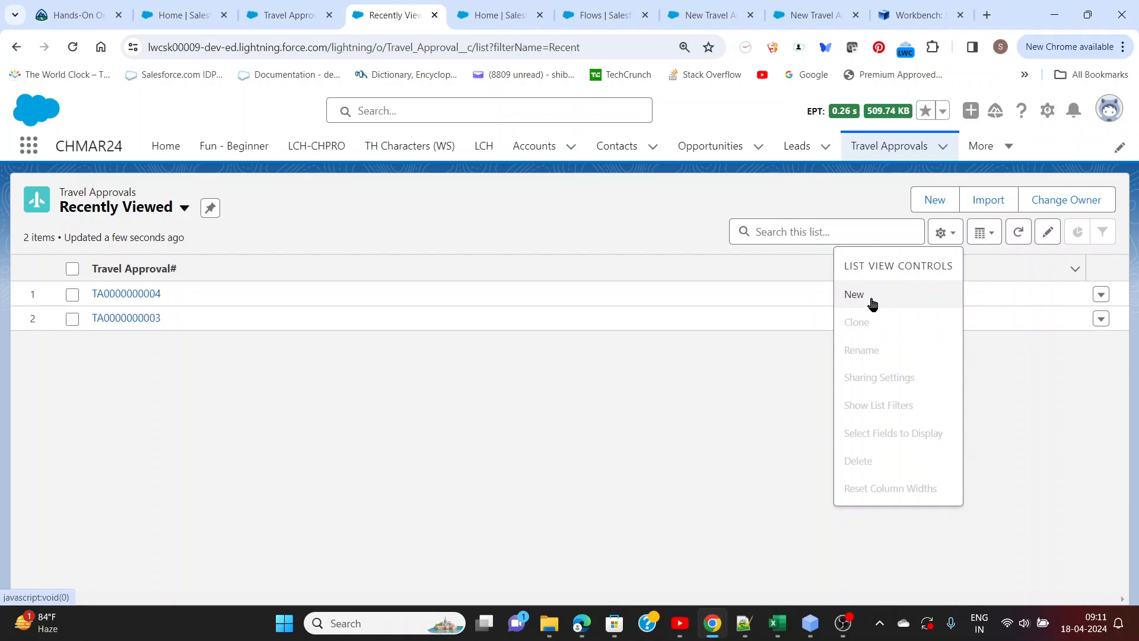
pyautogui.click(682, 362)
pyautogui.click(503, 16)
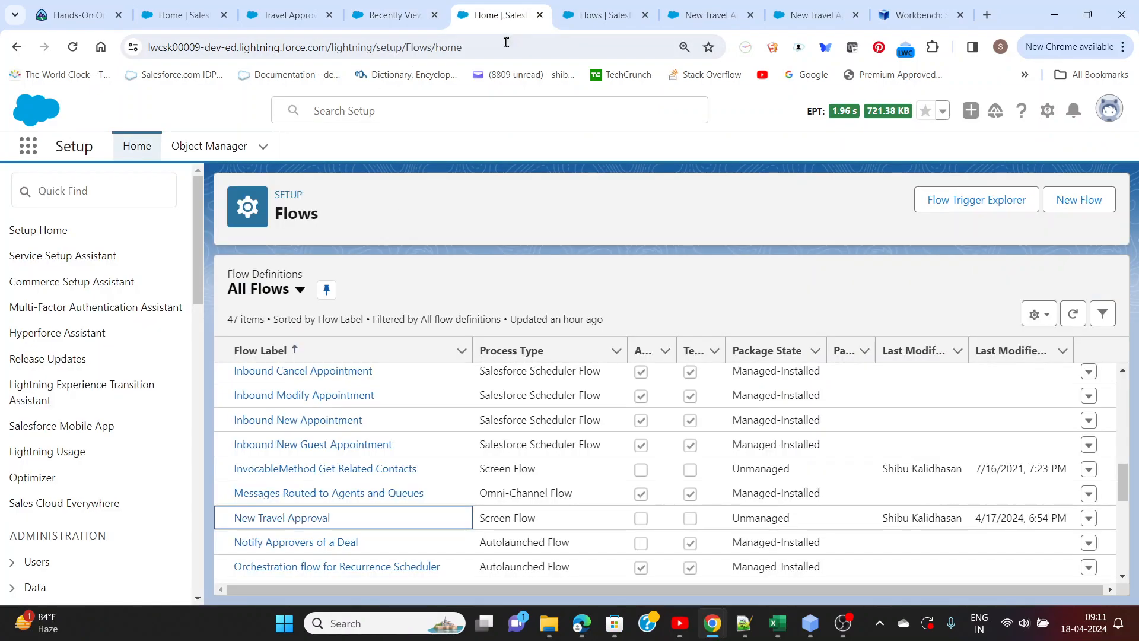
pyautogui.click(588, 17)
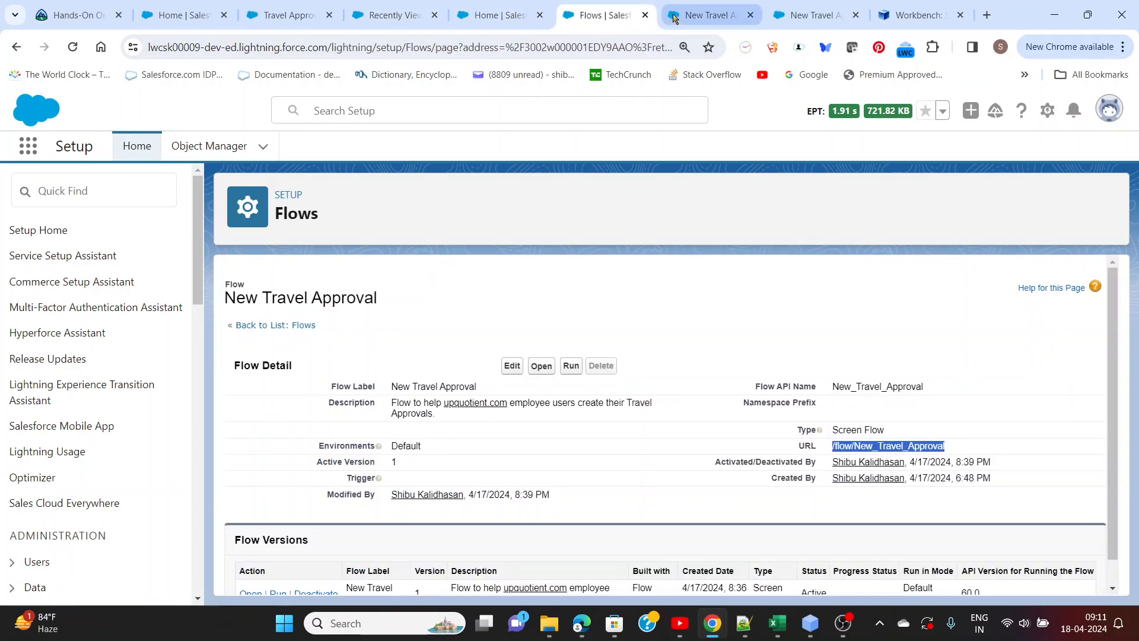
pyautogui.click(706, 15)
pyautogui.click(297, 16)
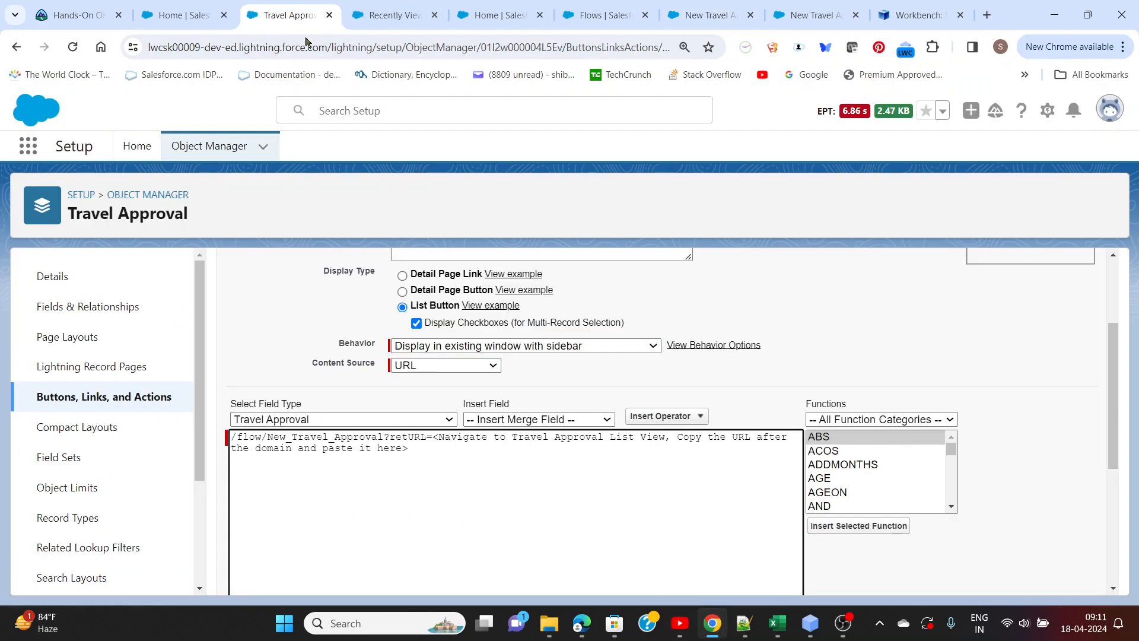
# Search the Object Manager for "Travel" and open the Travel Approval object
pyautogui.click(176, 24)
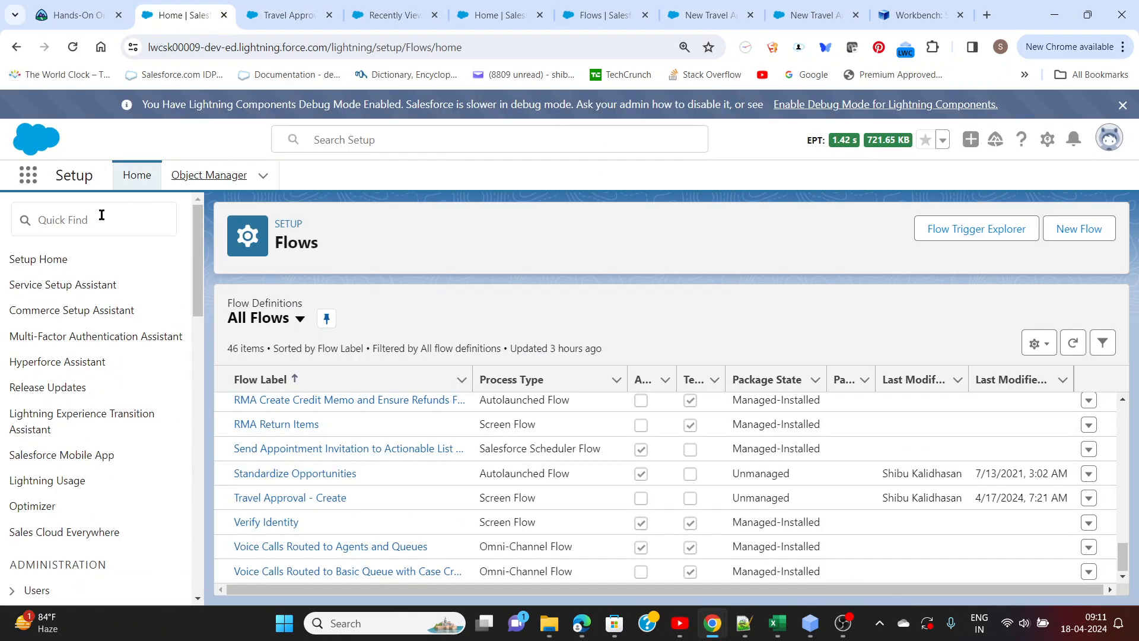
pyautogui.click(209, 176)
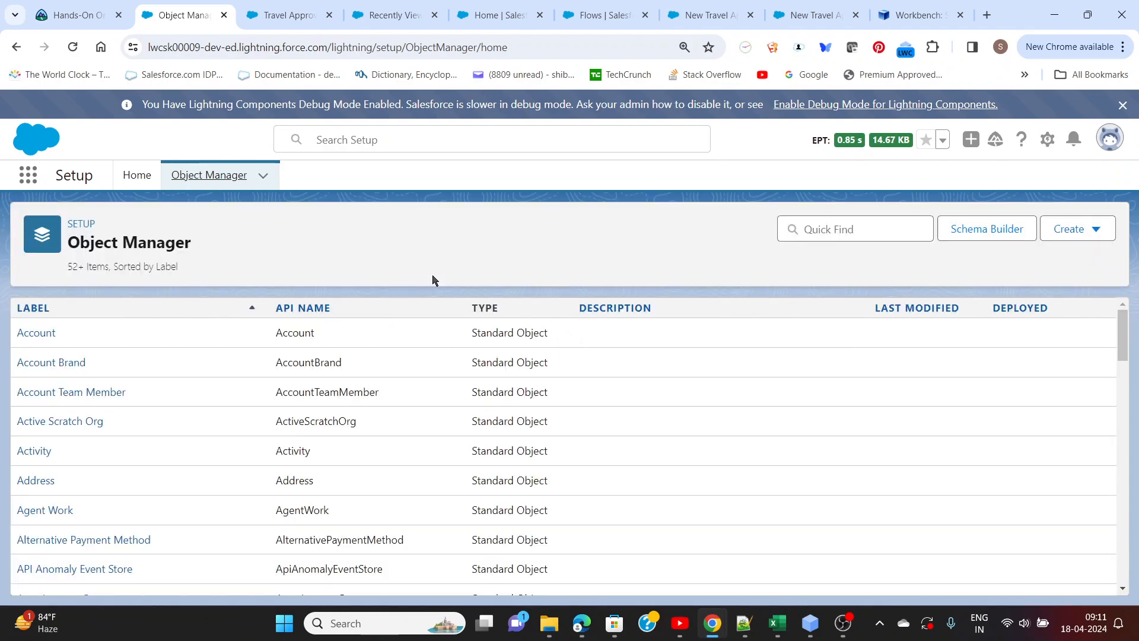
pyautogui.click(849, 229)
pyautogui.write('Travel')
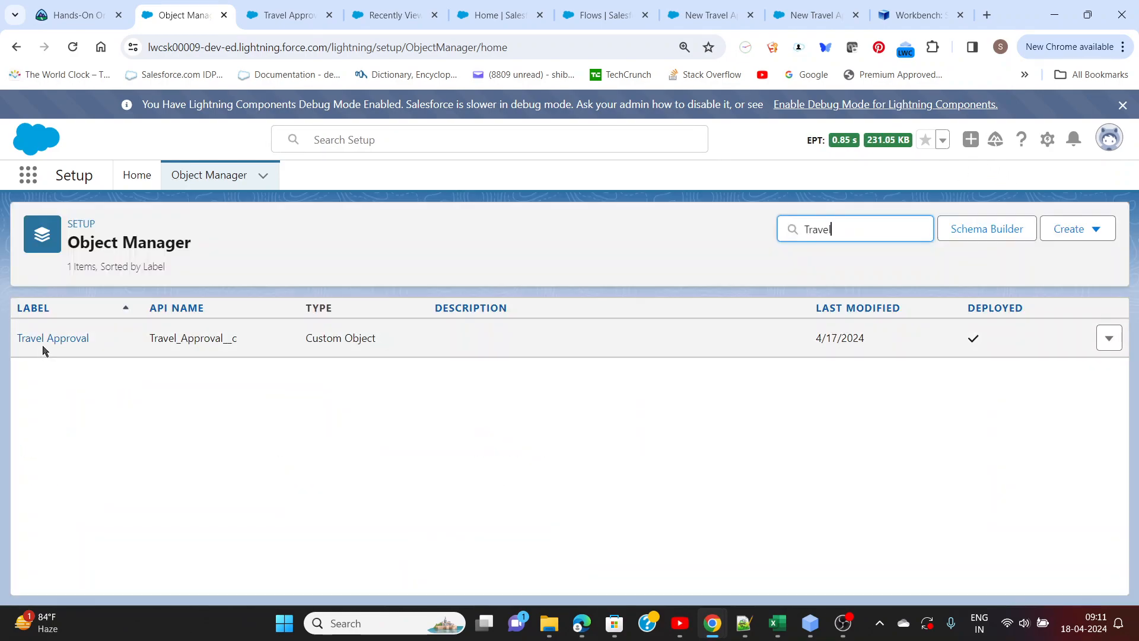
pyautogui.click(43, 336)
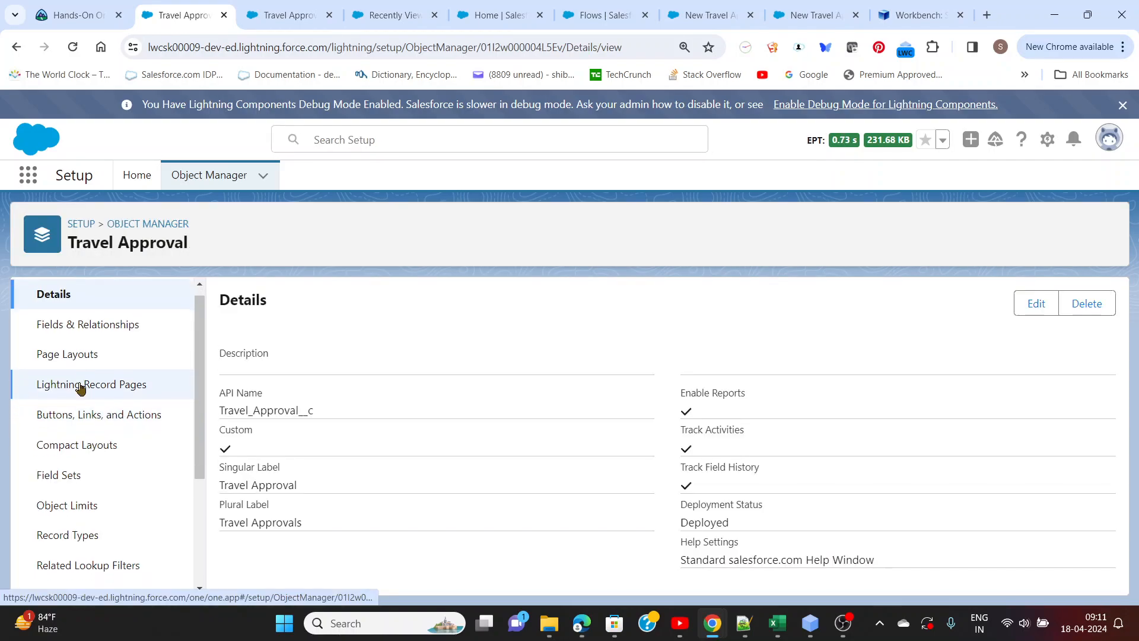
# Open the Travel Approval object's default search layout for editing
pyautogui.scroll(-3, 79, 392)
pyautogui.click(72, 458)
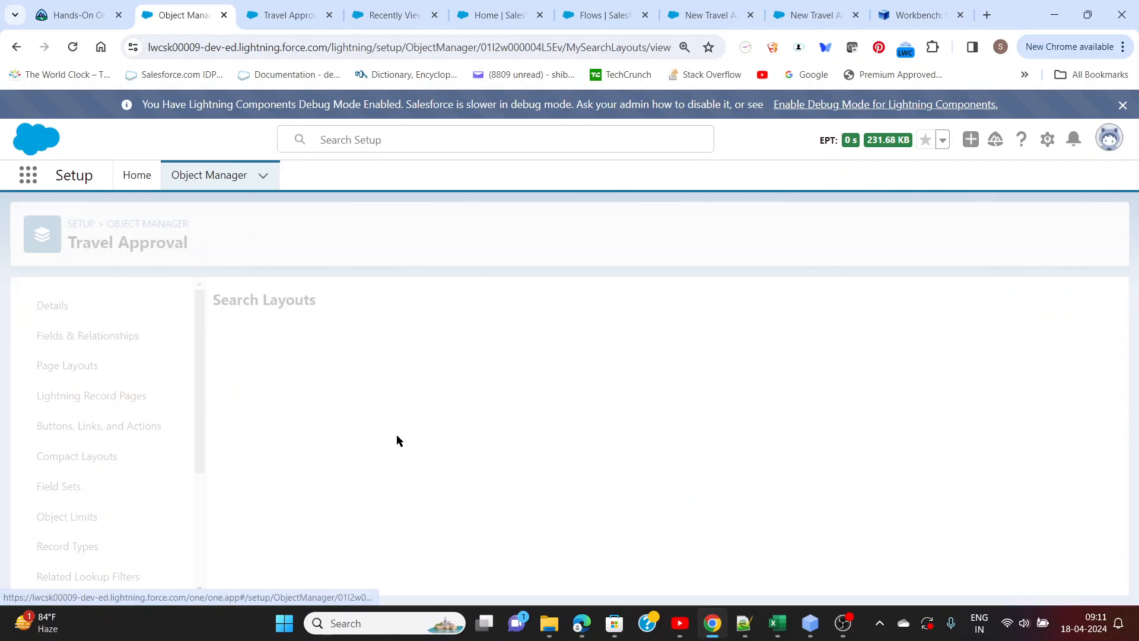
pyautogui.click(1096, 375)
pyautogui.click(1045, 412)
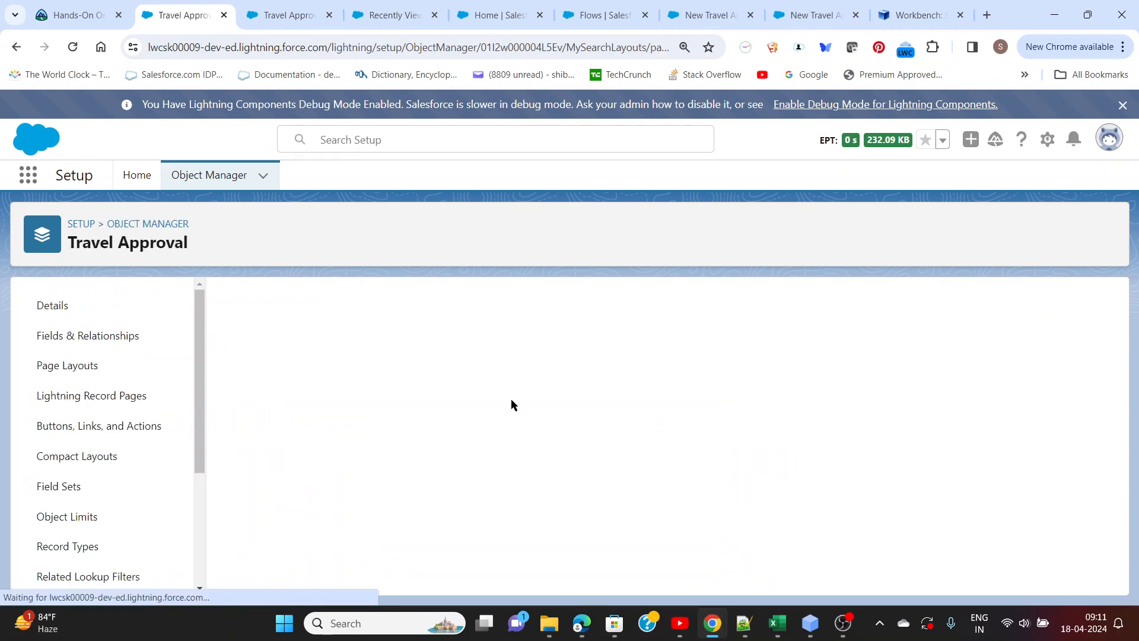
# Add Activity, Destination State, Trip End Date, Trip Start Date and Trip Description to the search layout's selected fields
pyautogui.click(261, 419)
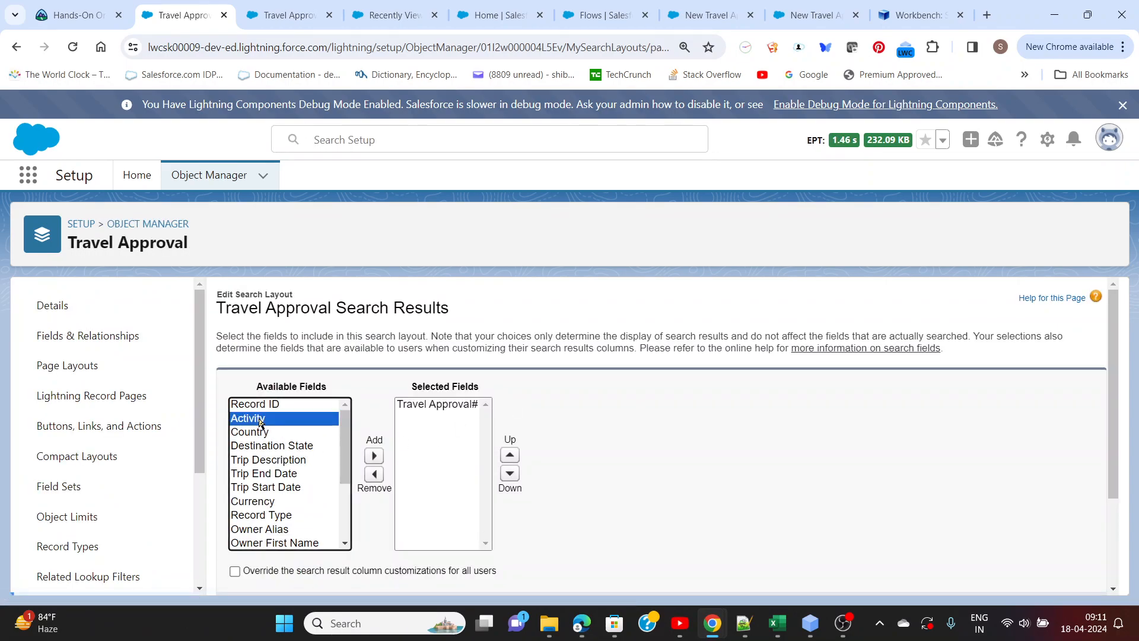
pyautogui.click(374, 456)
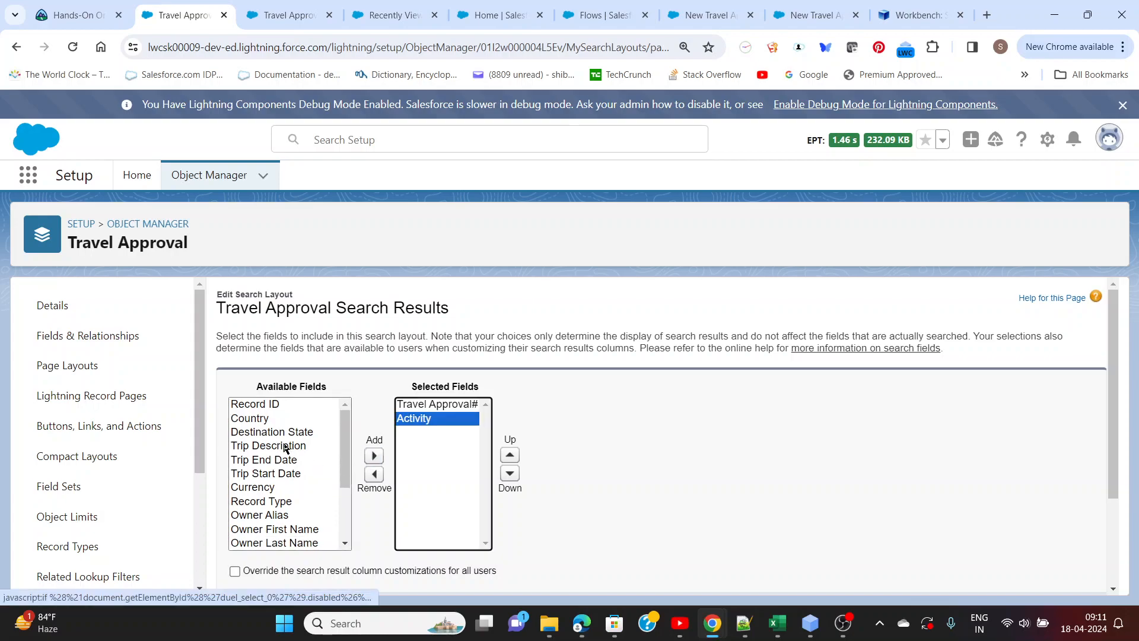
pyautogui.click(262, 420)
pyautogui.click(275, 434)
pyautogui.click(374, 455)
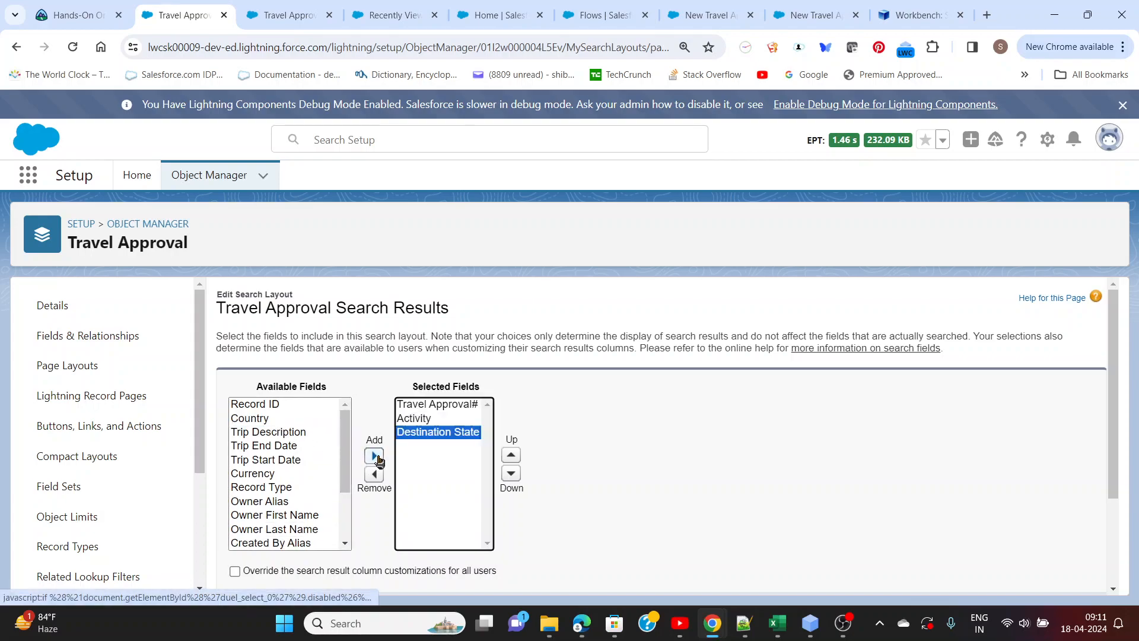
pyautogui.click(280, 461)
pyautogui.keyDown('ctrl'); pyautogui.click(277, 446); pyautogui.keyUp('ctrl')
pyautogui.click(374, 458)
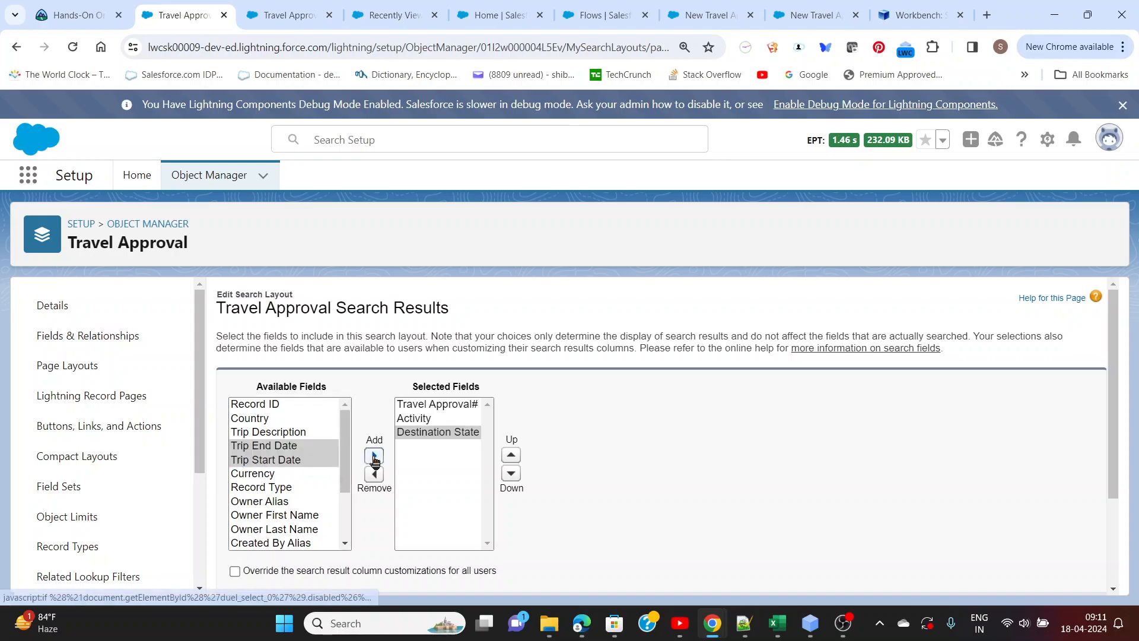
pyautogui.click(294, 434)
pyautogui.click(374, 456)
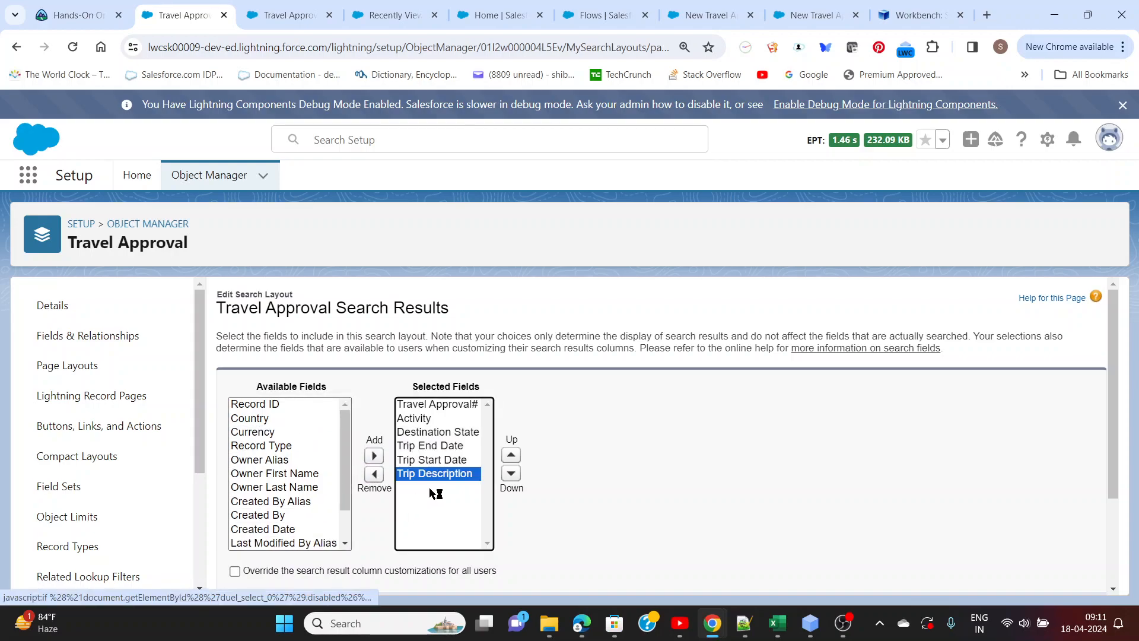
# Move Trip Start Date and Trip End Date, in that order, directly below Travel Approval# and save the search layout
pyautogui.click(422, 461)
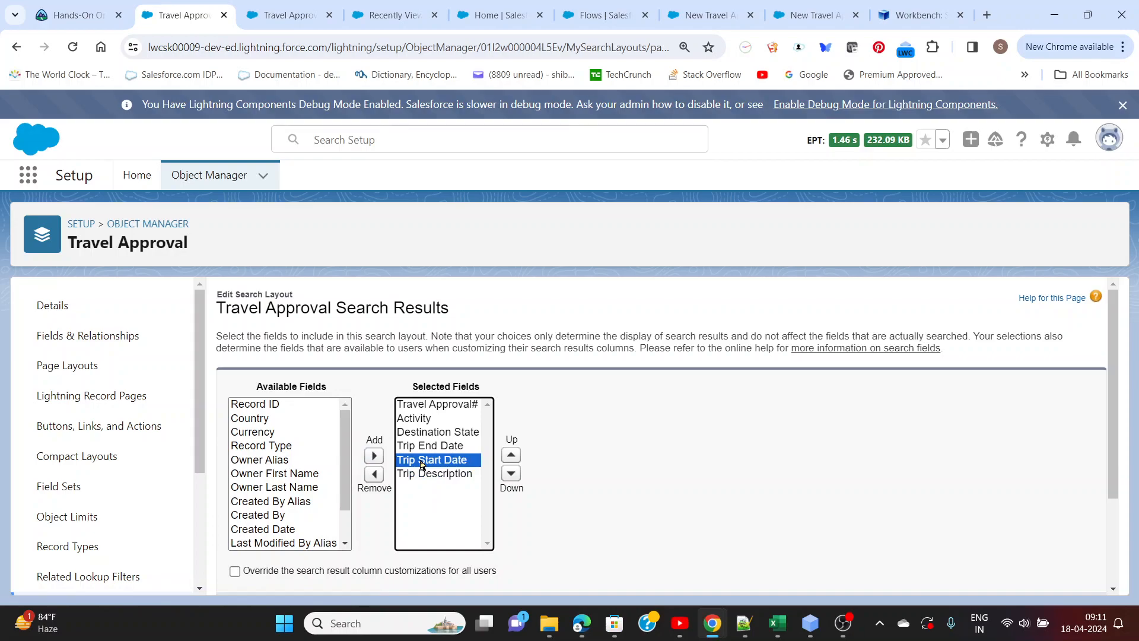
pyautogui.click(511, 455)
pyautogui.click(511, 454)
pyautogui.click(511, 455)
pyautogui.click(432, 460)
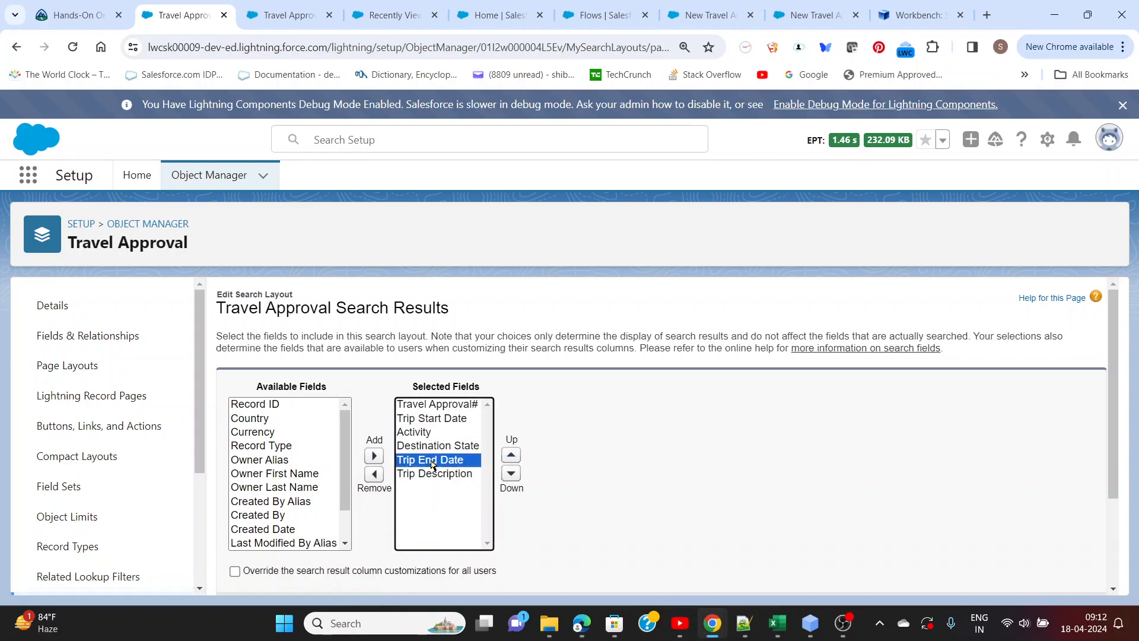
pyautogui.click(511, 454)
pyautogui.click(511, 455)
pyautogui.click(511, 454)
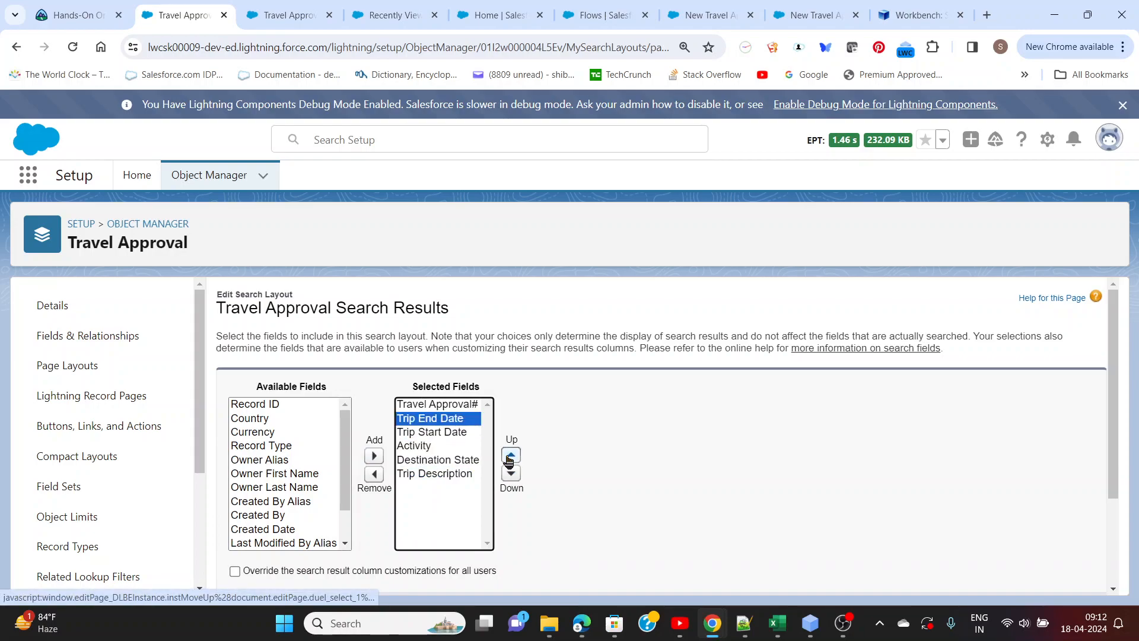
pyautogui.click(511, 473)
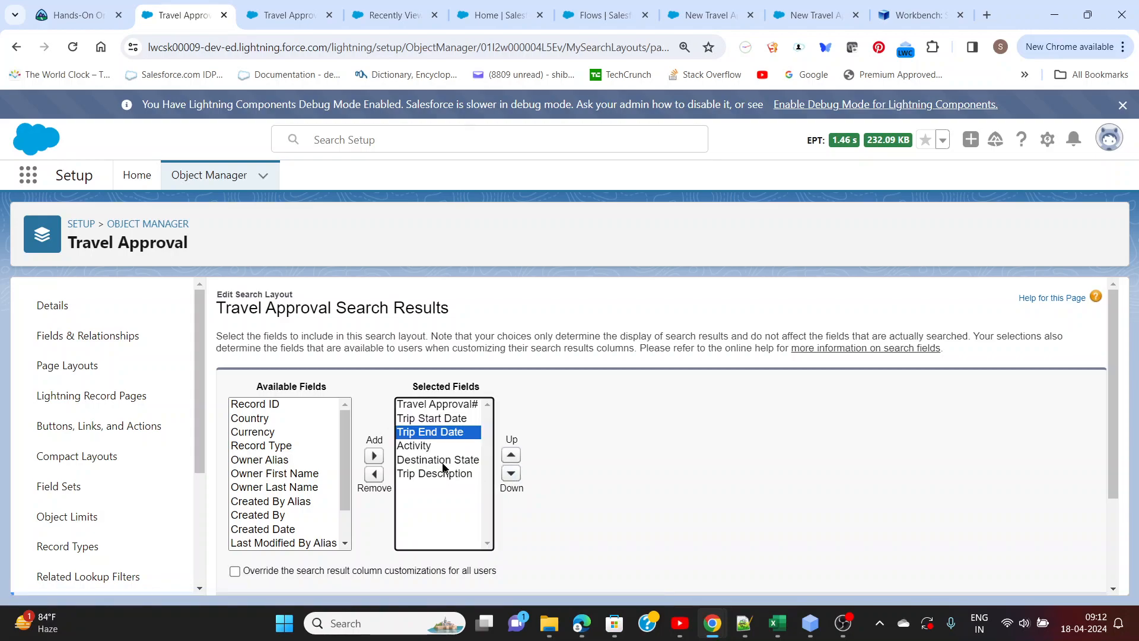
pyautogui.scroll(-2, 567, 466)
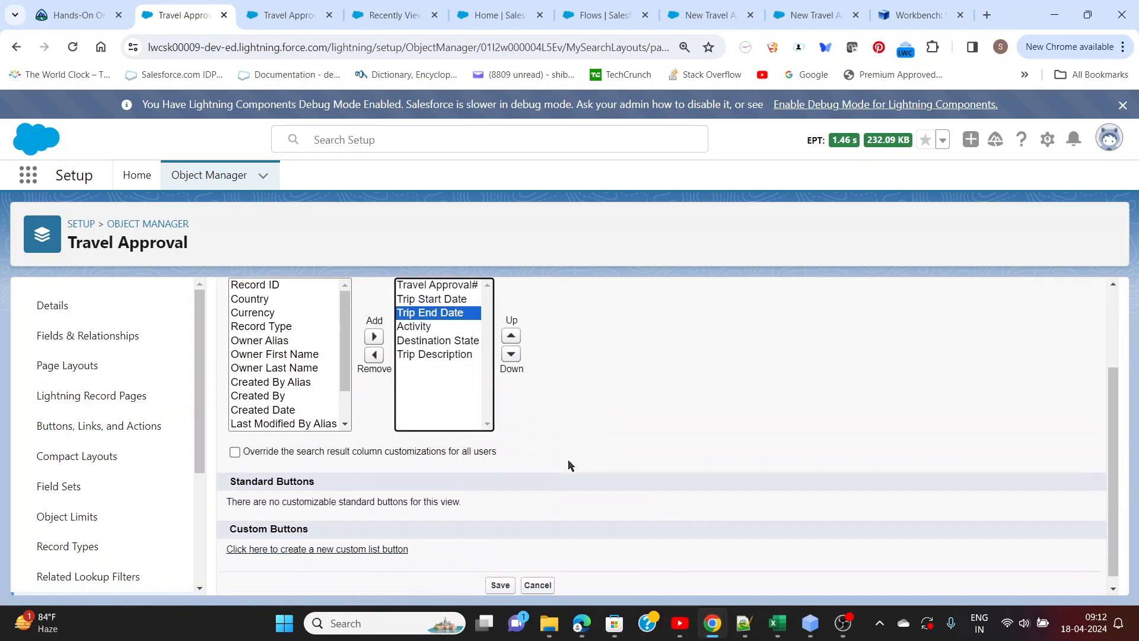
pyautogui.click(497, 576)
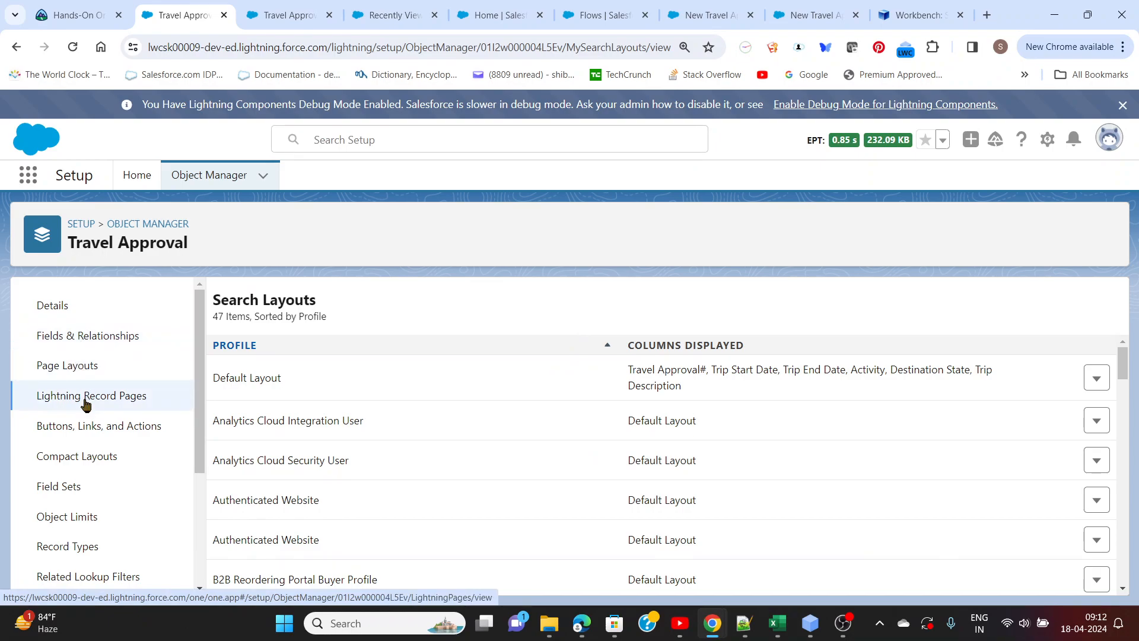
# Return to the Recently Viewed Travel Approvals list and reload it to check the new columns
pyautogui.click(291, 14)
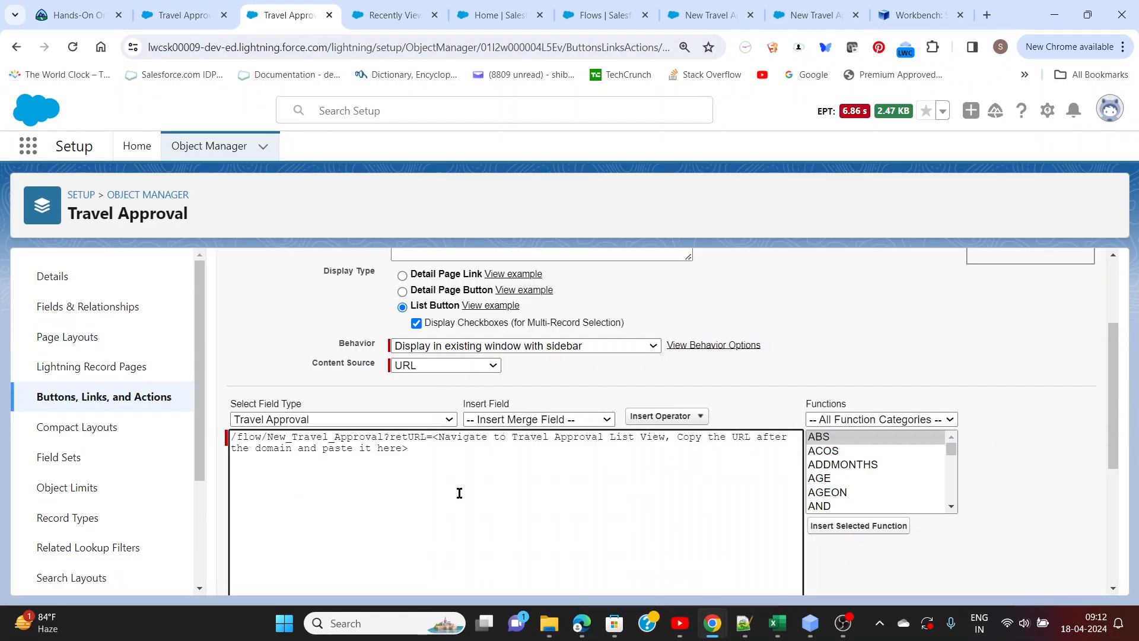
pyautogui.scroll(3, 434, 494)
pyautogui.scroll(-3, 429, 408)
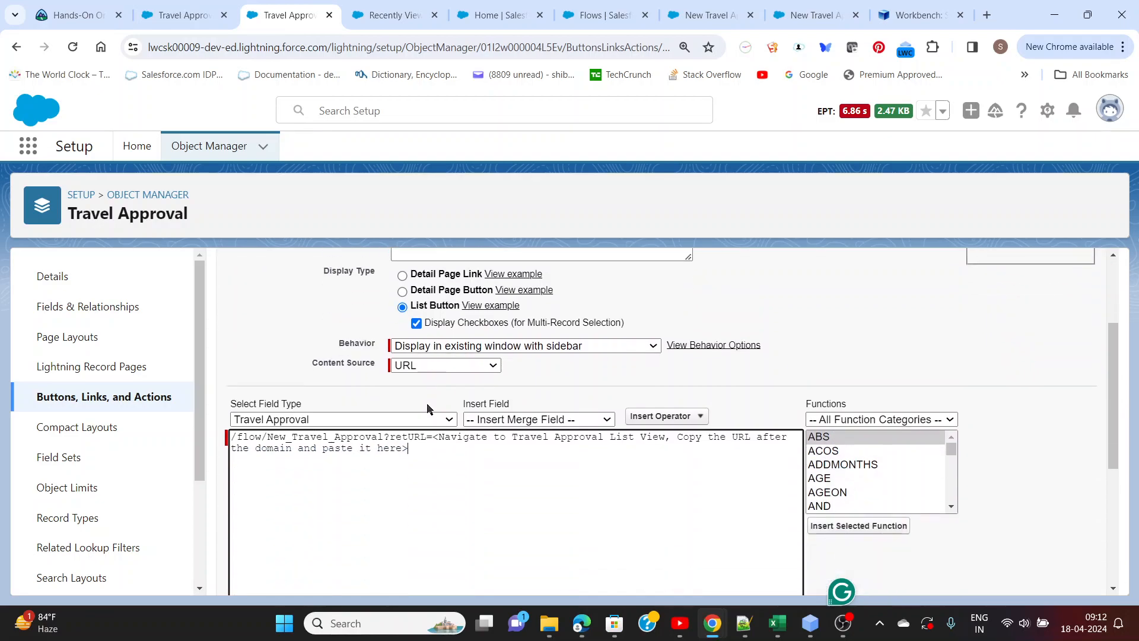
pyautogui.click(412, 18)
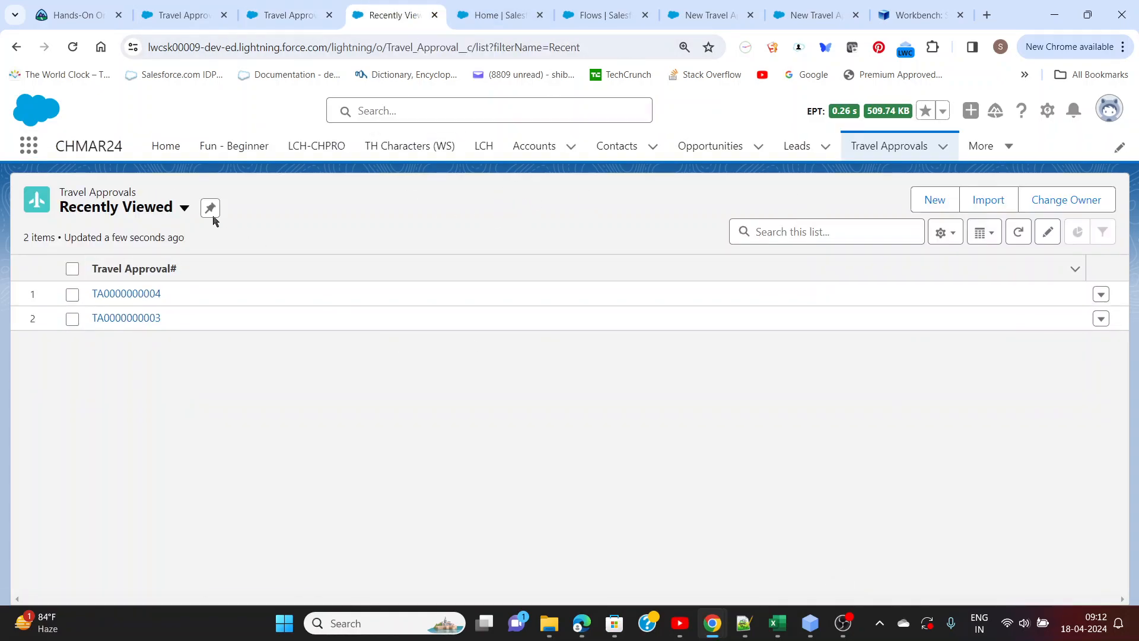
pyautogui.click(72, 47)
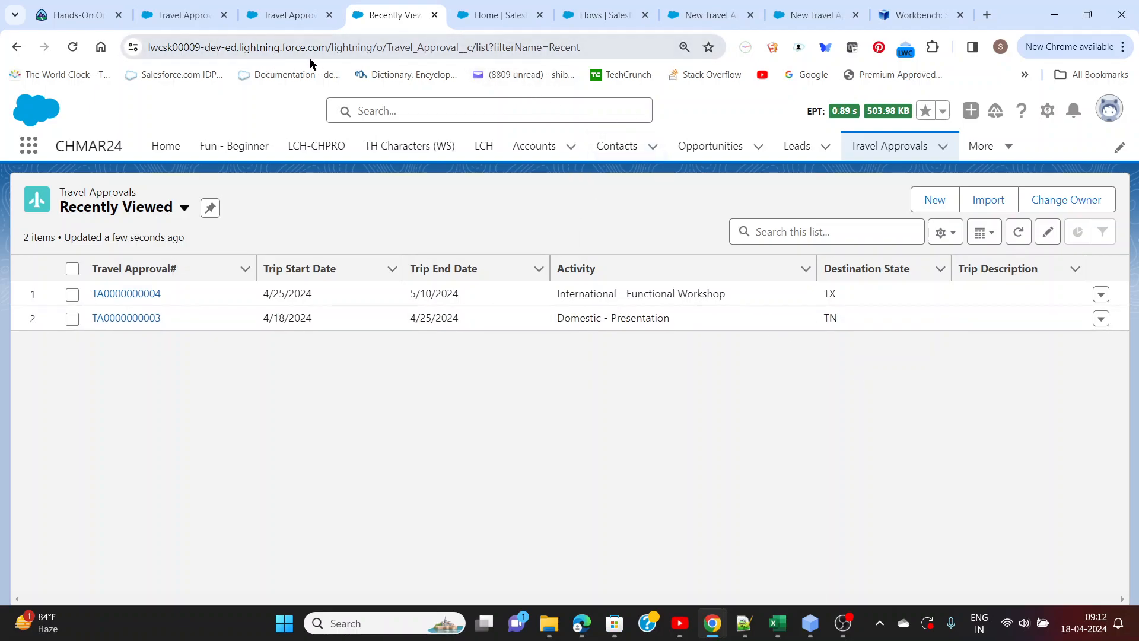
# Copy the Recently Viewed list's URL path after the domain and paste it over the placeholder following retURL= in the list button's URL
pyautogui.click(330, 48)
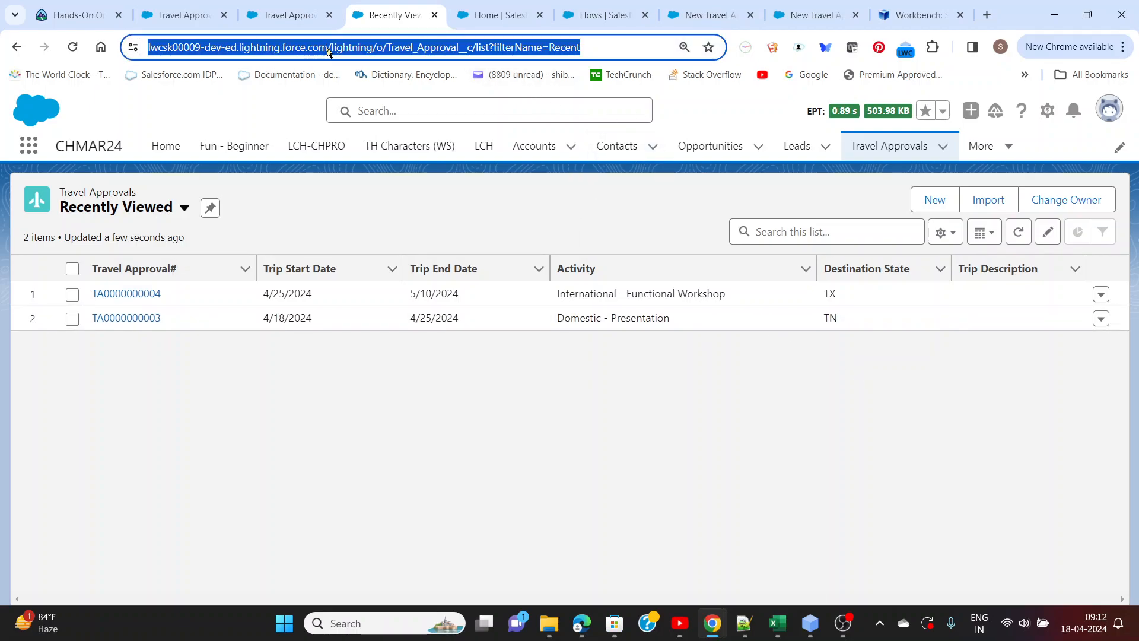
pyautogui.click(336, 53)
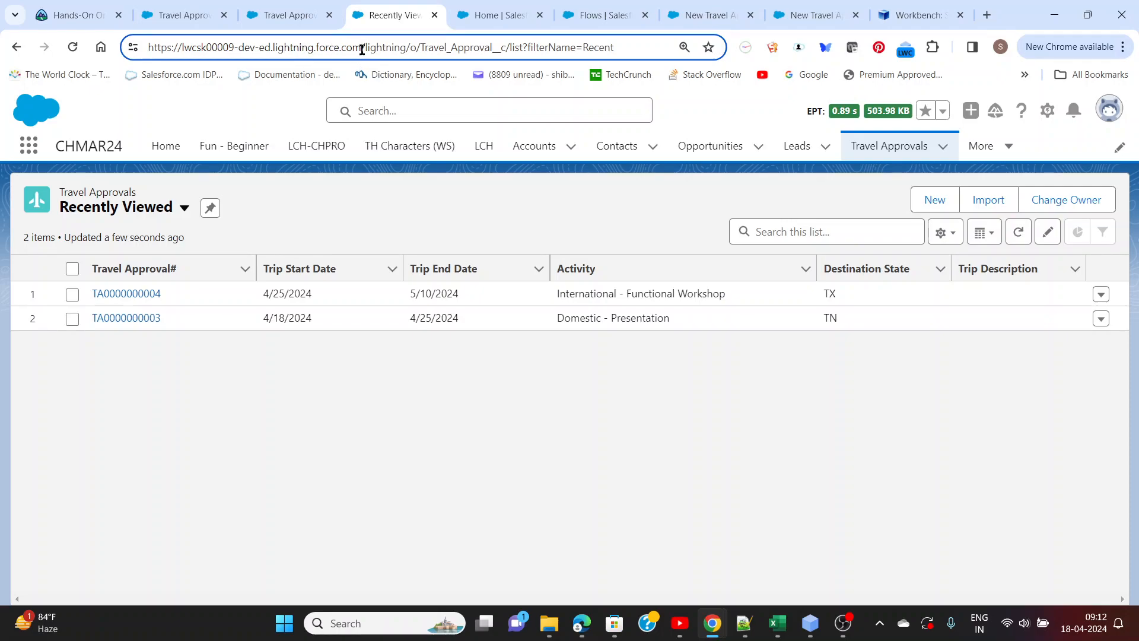
pyautogui.moveTo(362, 47); pyautogui.dragTo(617, 52)
pyautogui.hotkey('ctrl', 'c')
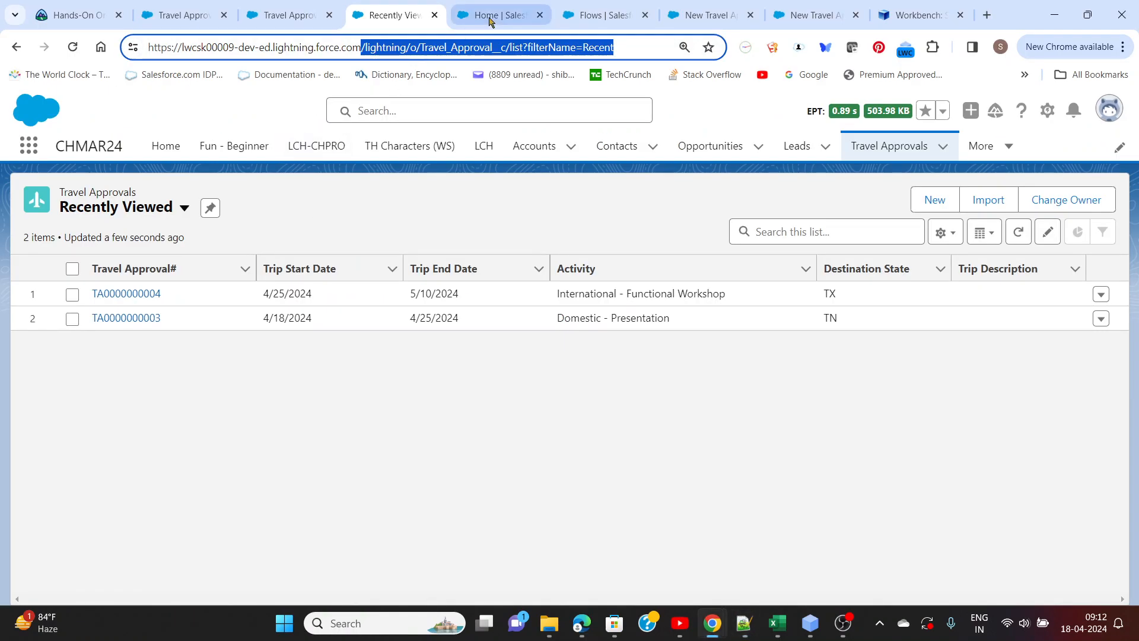
pyautogui.click(488, 15)
pyautogui.click(589, 24)
pyautogui.click(703, 15)
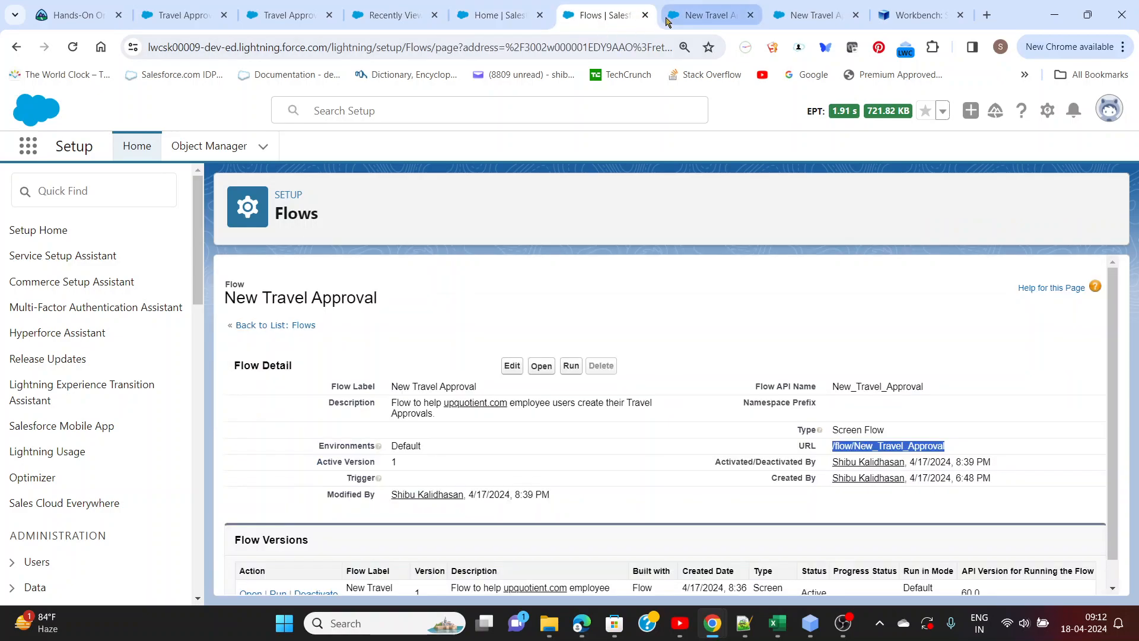
pyautogui.click(300, 18)
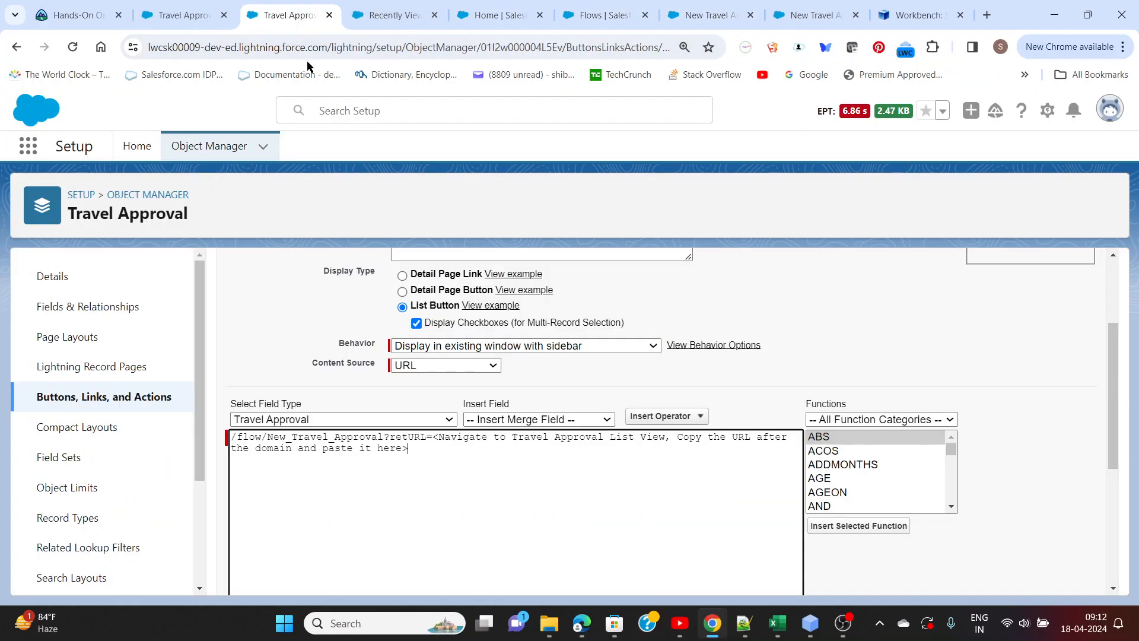
pyautogui.moveTo(435, 438); pyautogui.dragTo(437, 451)
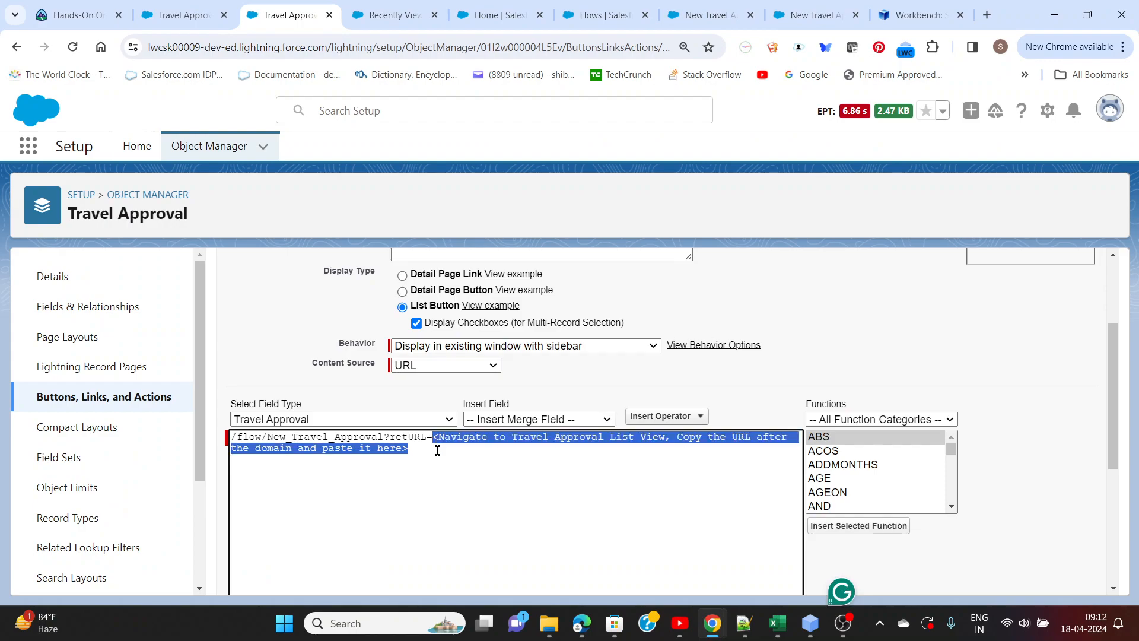
pyautogui.hotkey('ctrl', 'v')
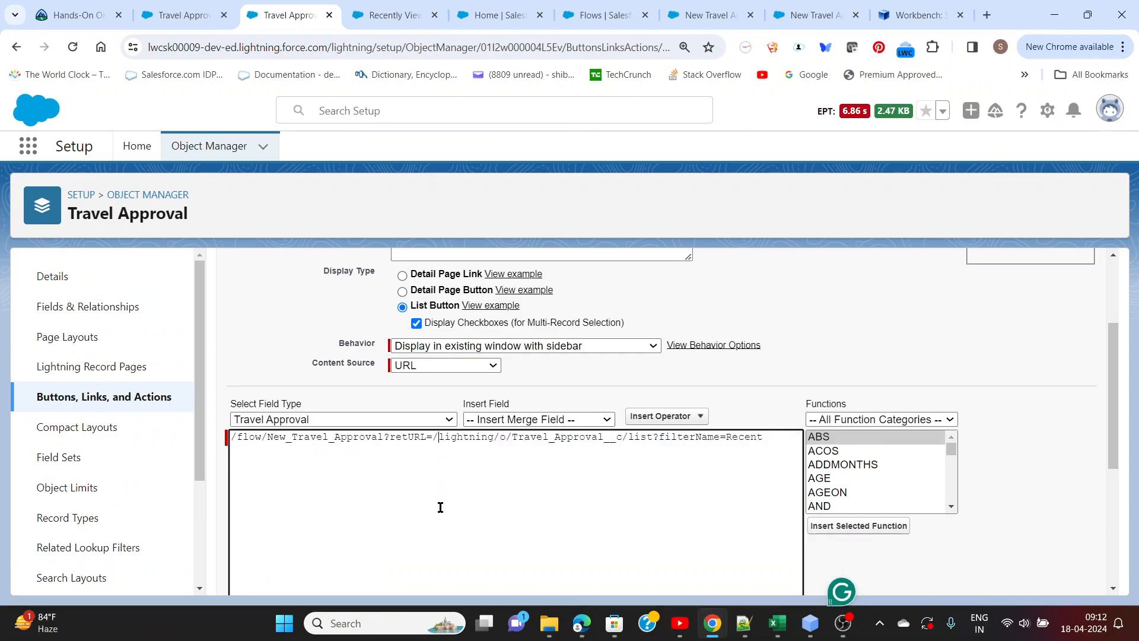
# Shrink the URL formula box, check its syntax, save the New Travel Approval list button and acknowledge the search layout notice
pyautogui.scroll(-5, 428, 471)
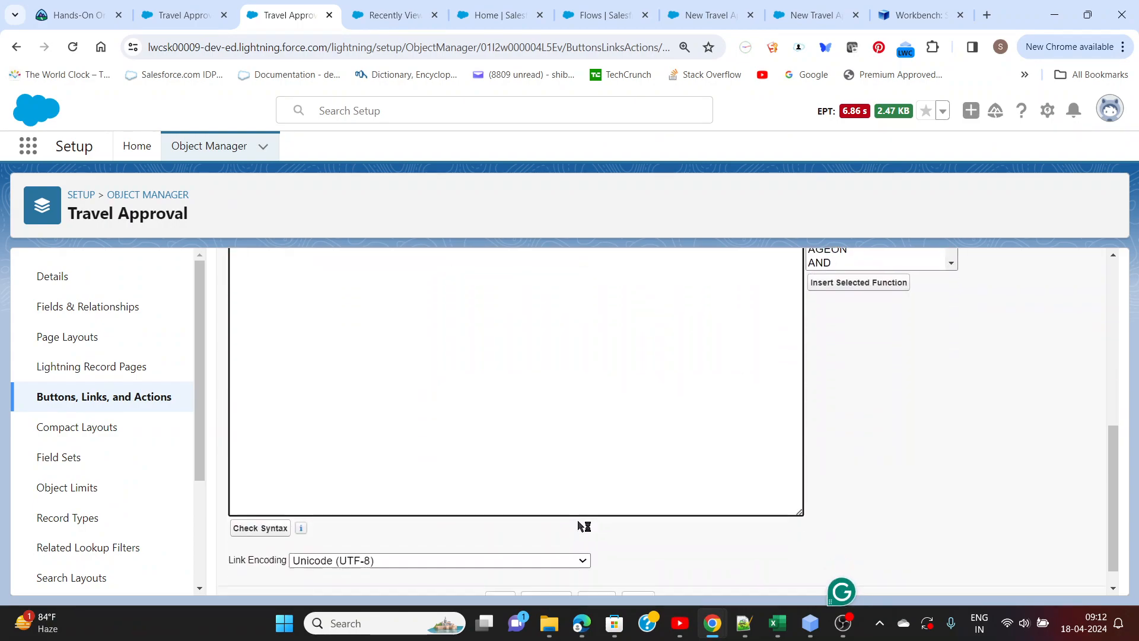
pyautogui.moveTo(799, 485); pyautogui.dragTo(797, 372)
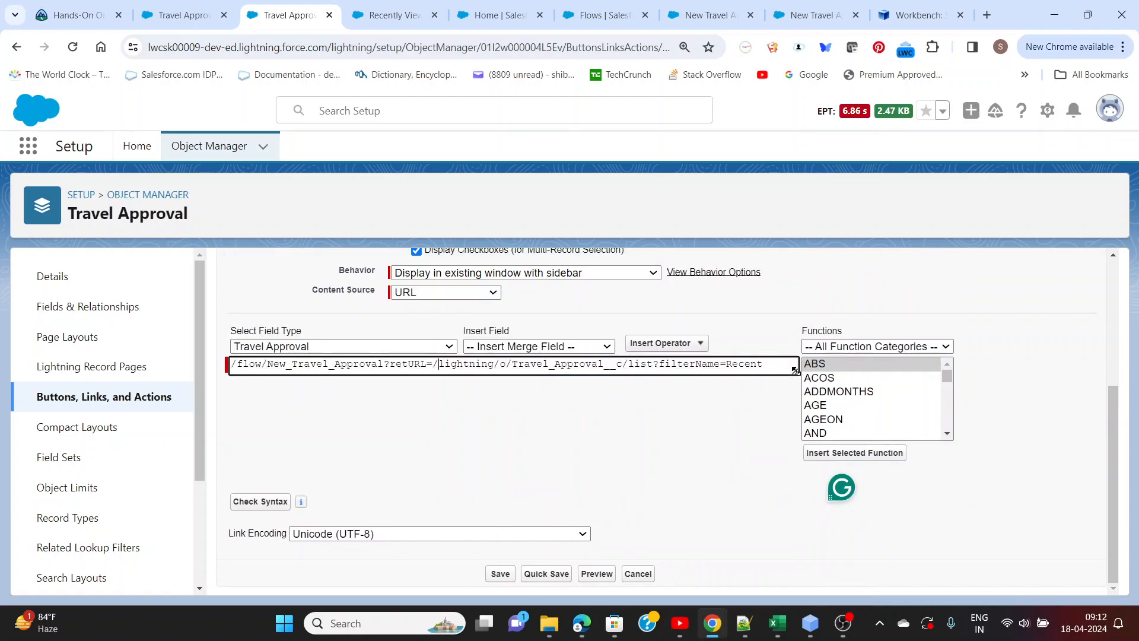
pyautogui.click(270, 503)
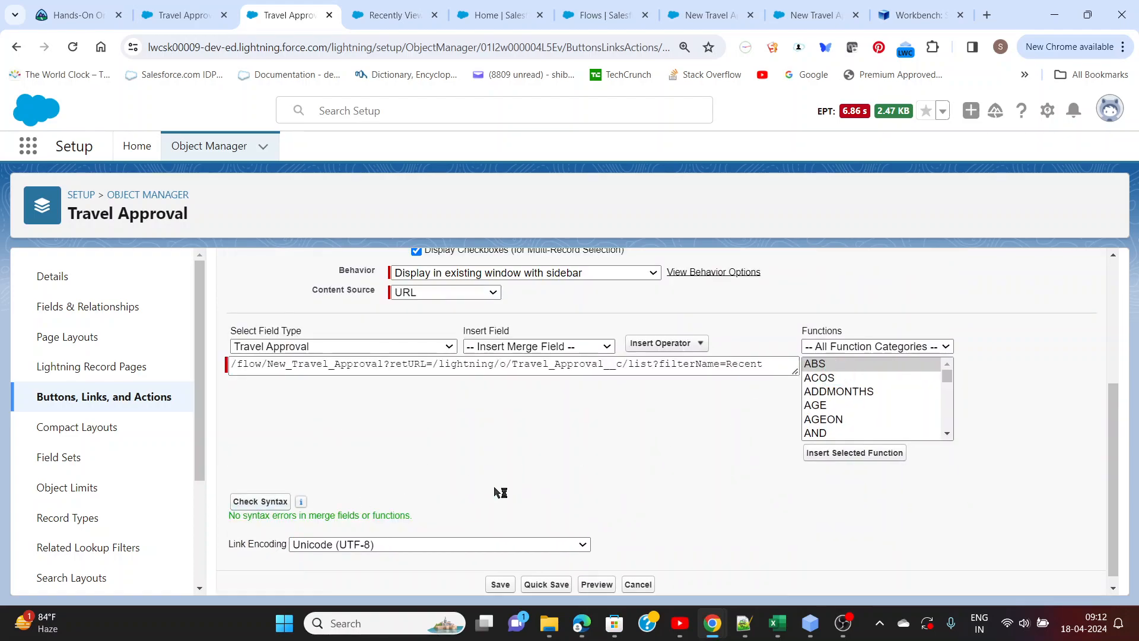
pyautogui.scroll(-1, 500, 492)
pyautogui.click(501, 574)
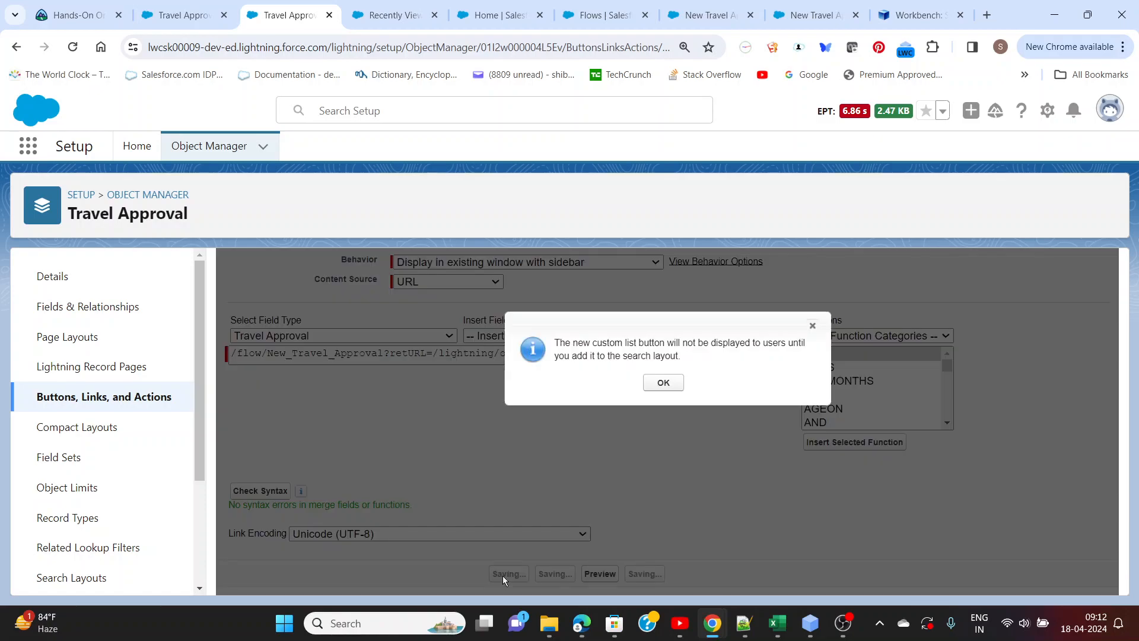
pyautogui.click(665, 383)
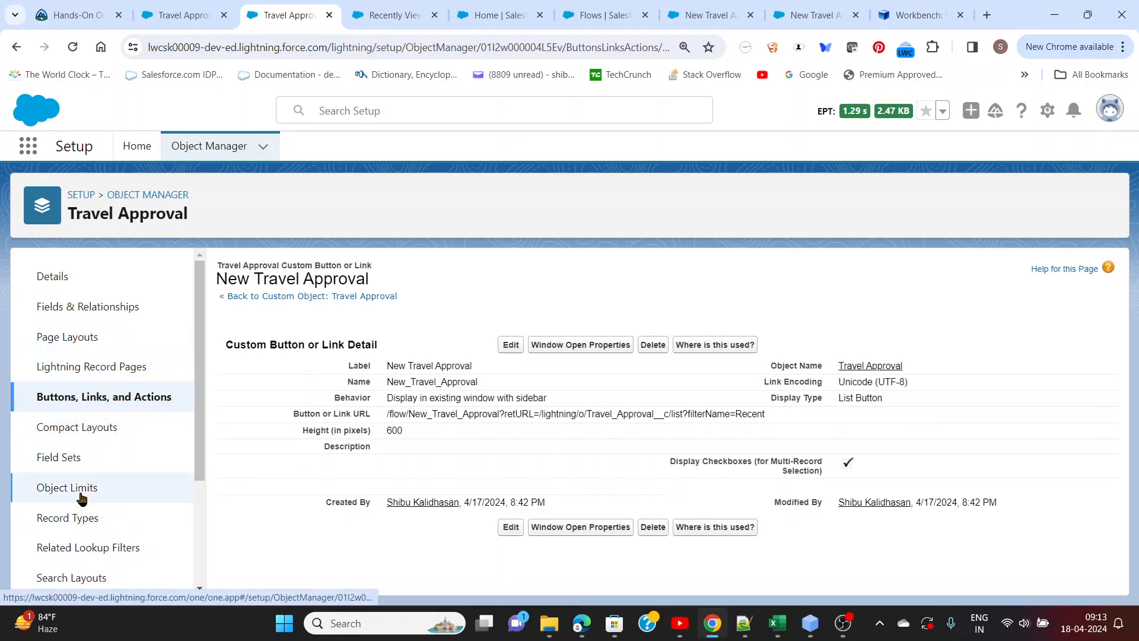
# Open the Travel Approval object's List View button layout for editing
pyautogui.scroll(-1, 82, 364)
pyautogui.scroll(-1, 82, 363)
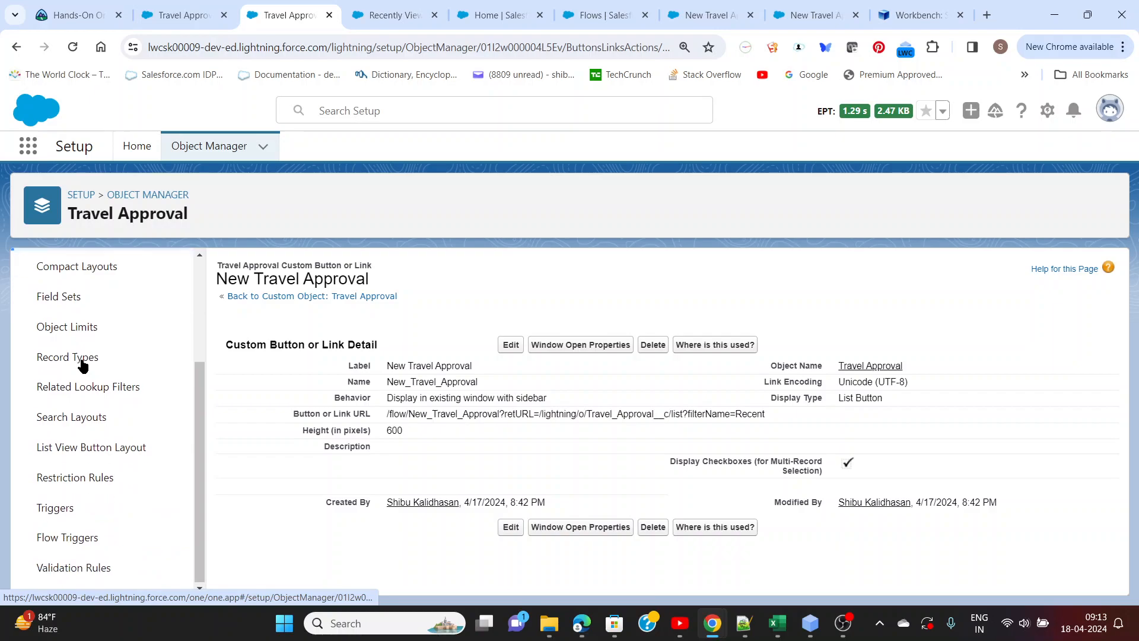
pyautogui.click(98, 453)
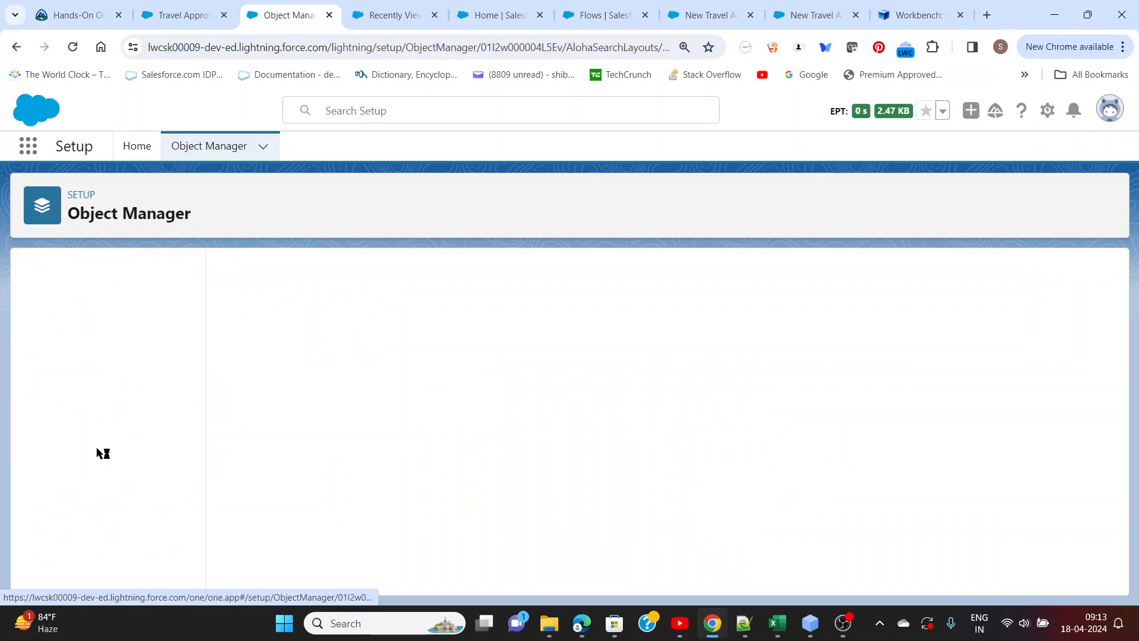
pyautogui.click(1107, 351)
pyautogui.click(1068, 390)
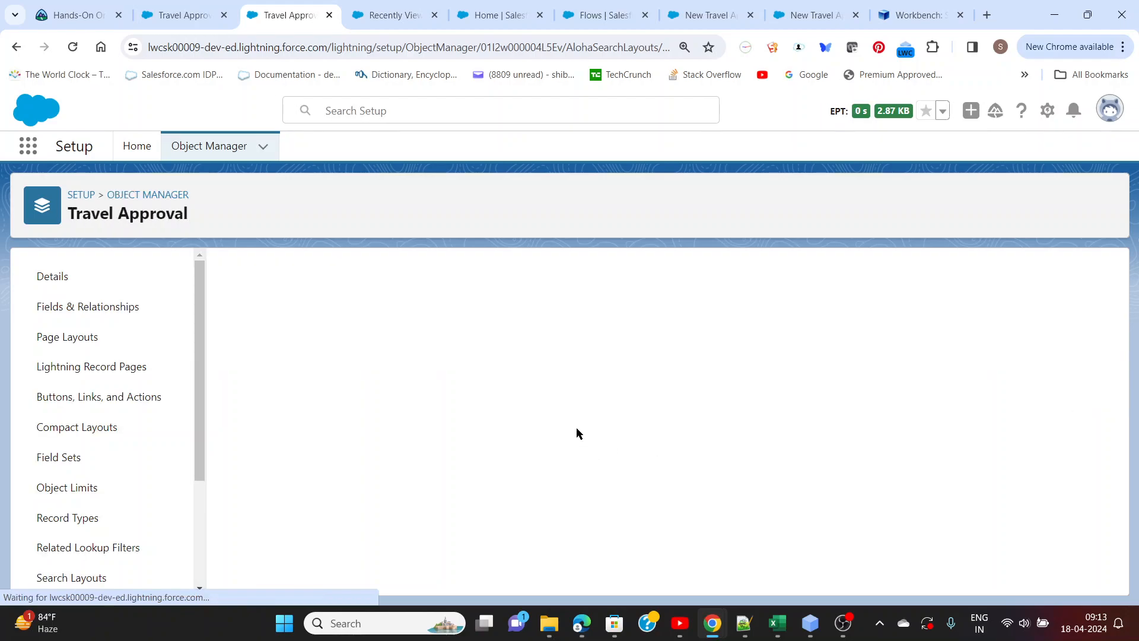
# Add the New Travel Approval custom button to the layout's selected buttons and save the layout
pyautogui.scroll(-4, 580, 429)
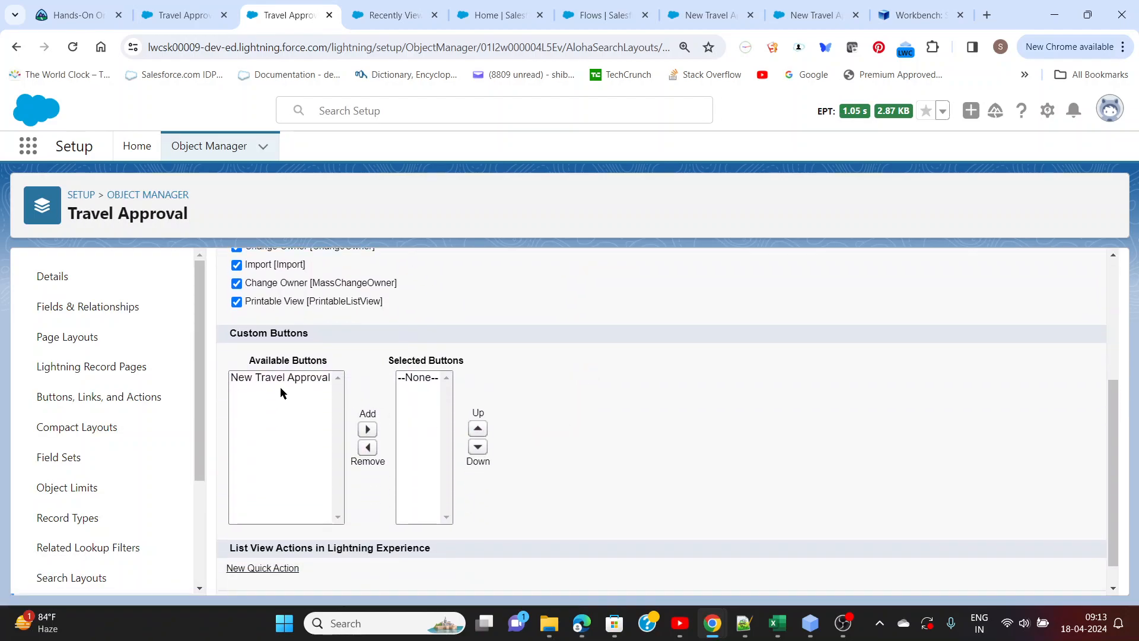
pyautogui.click(274, 383)
pyautogui.click(367, 429)
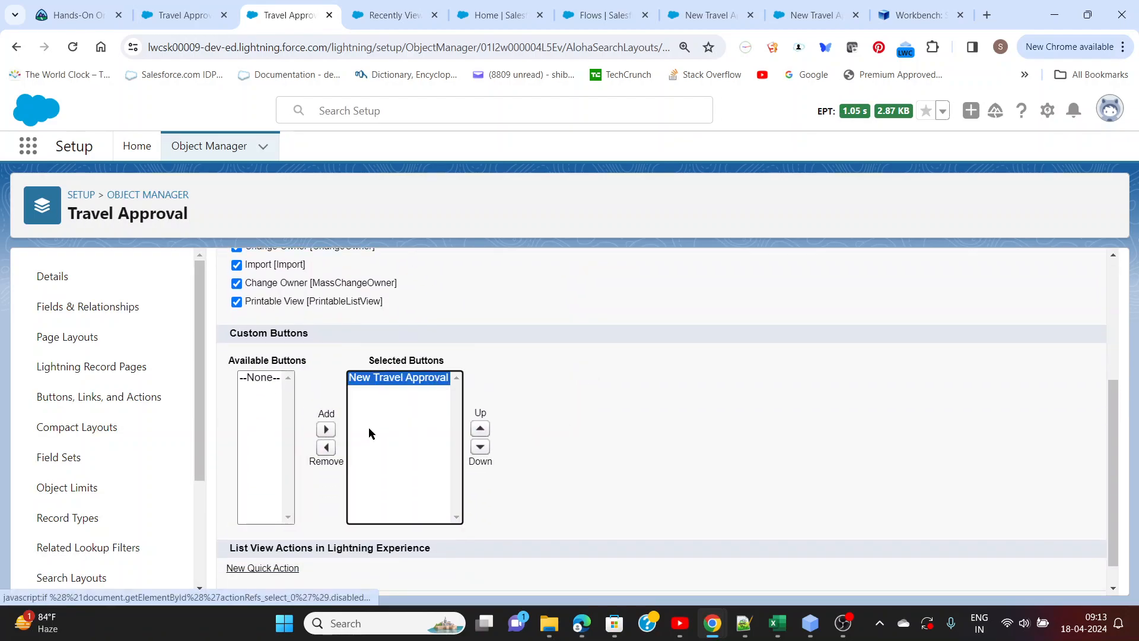
pyautogui.scroll(-1, 648, 464)
pyautogui.click(496, 574)
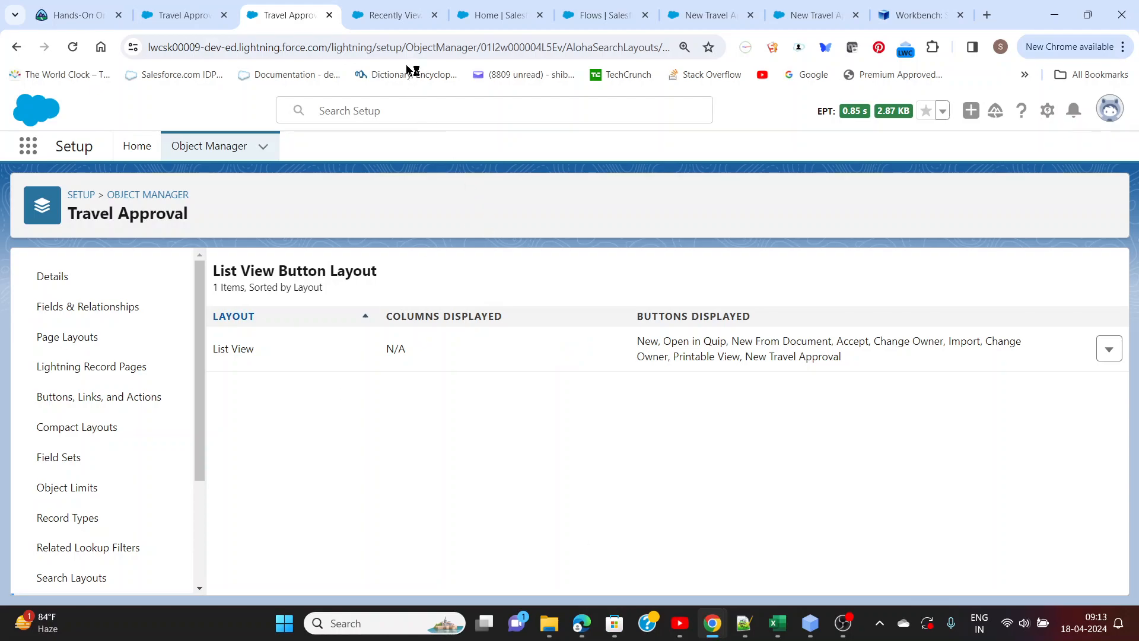
# Return to the Recently Viewed Travel Approvals list and reload it to check for the new list button
pyautogui.click(702, 15)
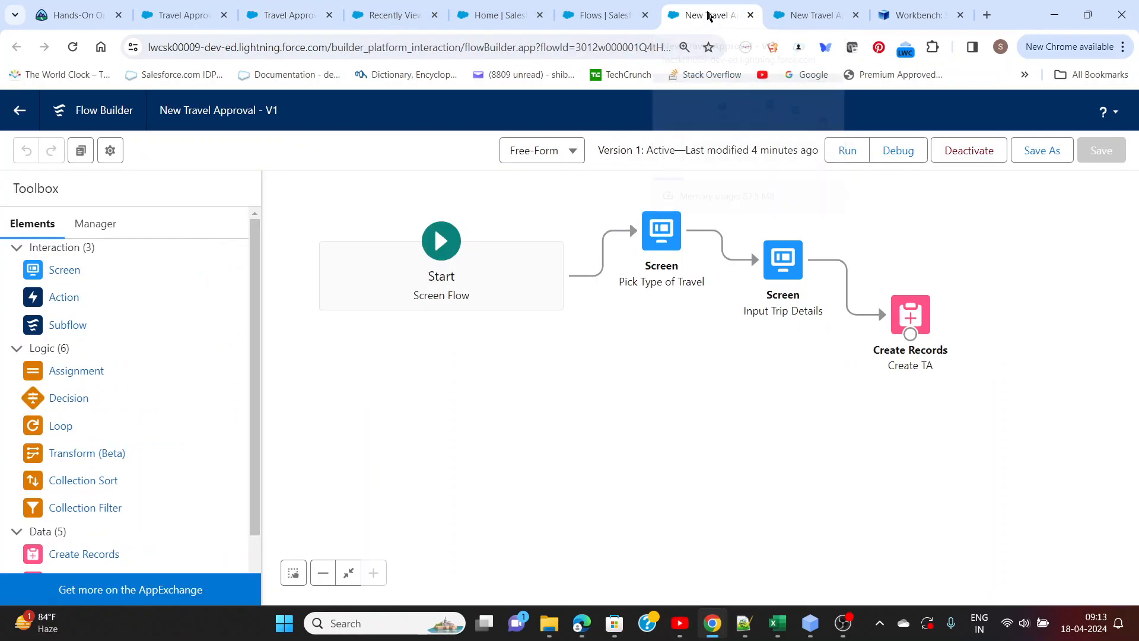
pyautogui.click(520, 16)
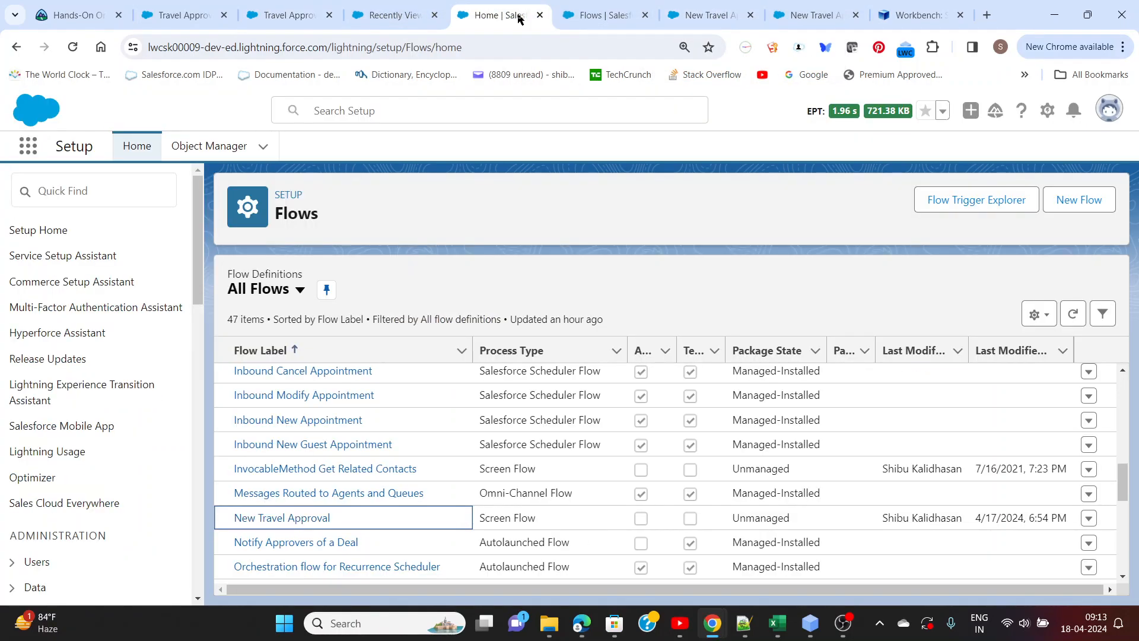
pyautogui.click(306, 17)
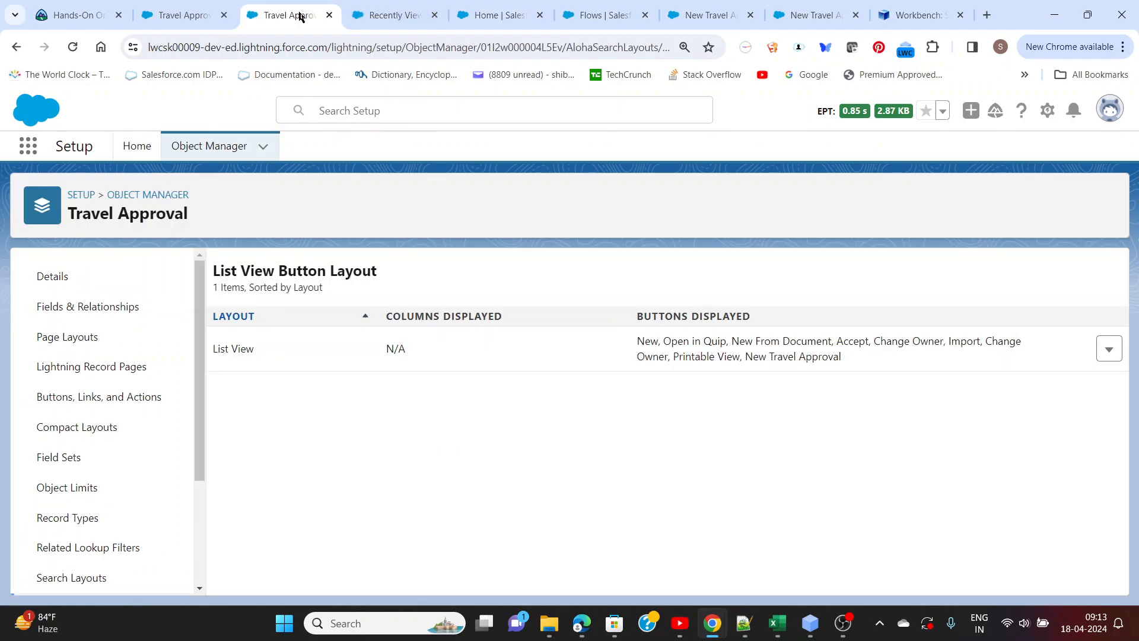
pyautogui.click(207, 18)
pyautogui.click(393, 18)
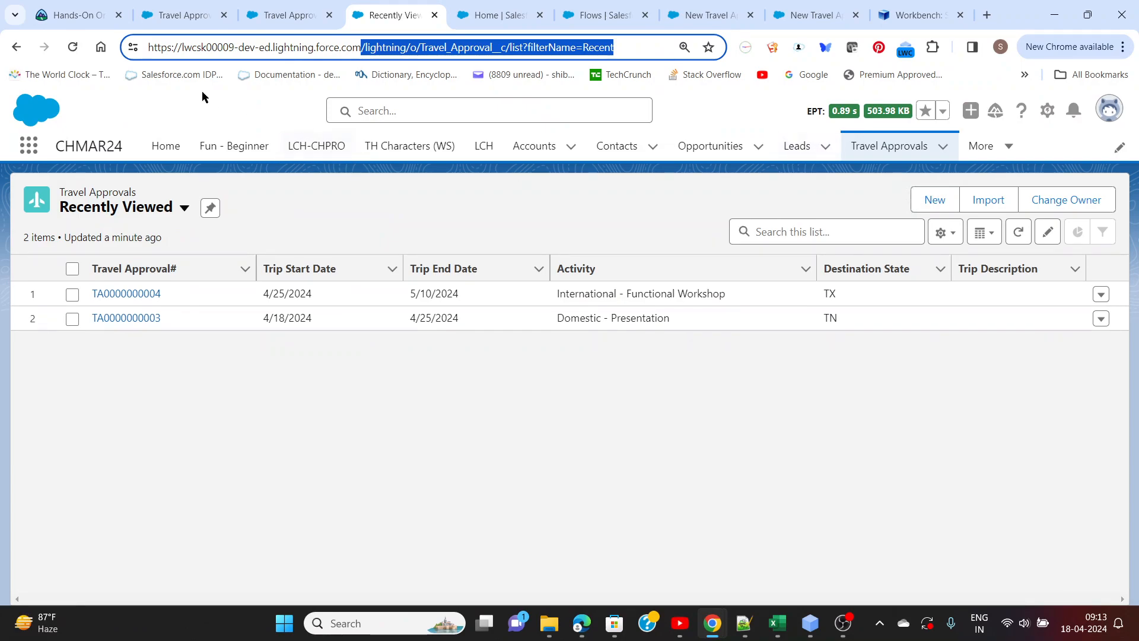
pyautogui.click(72, 46)
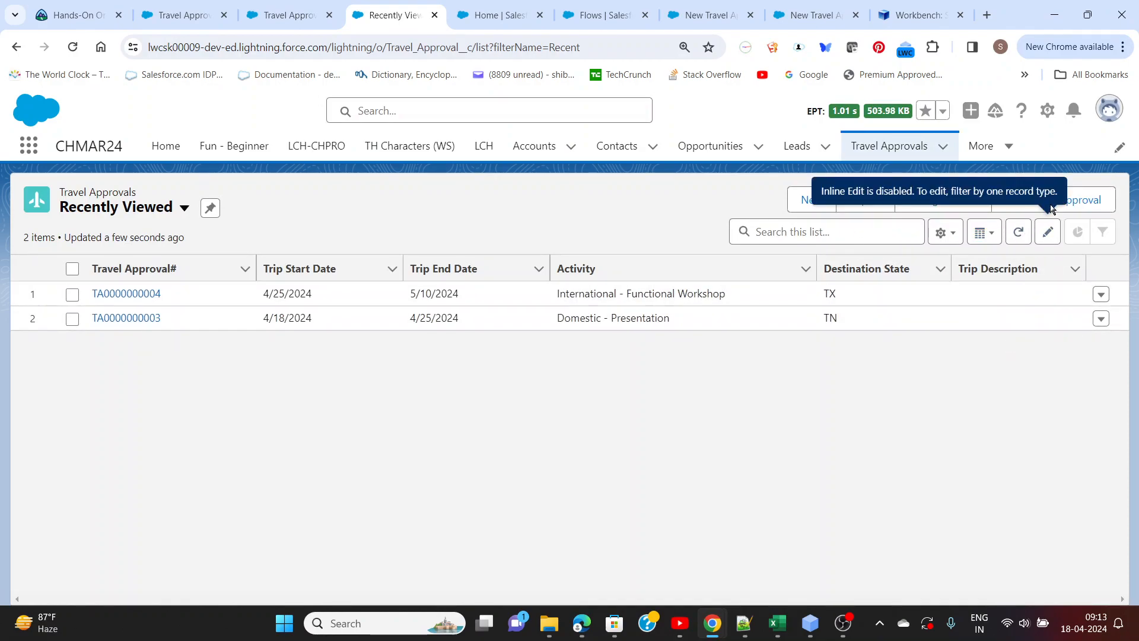
# Launch the New Travel Approval flow from the list, pick the International record type and proceed to the trip details
pyautogui.click(1083, 206)
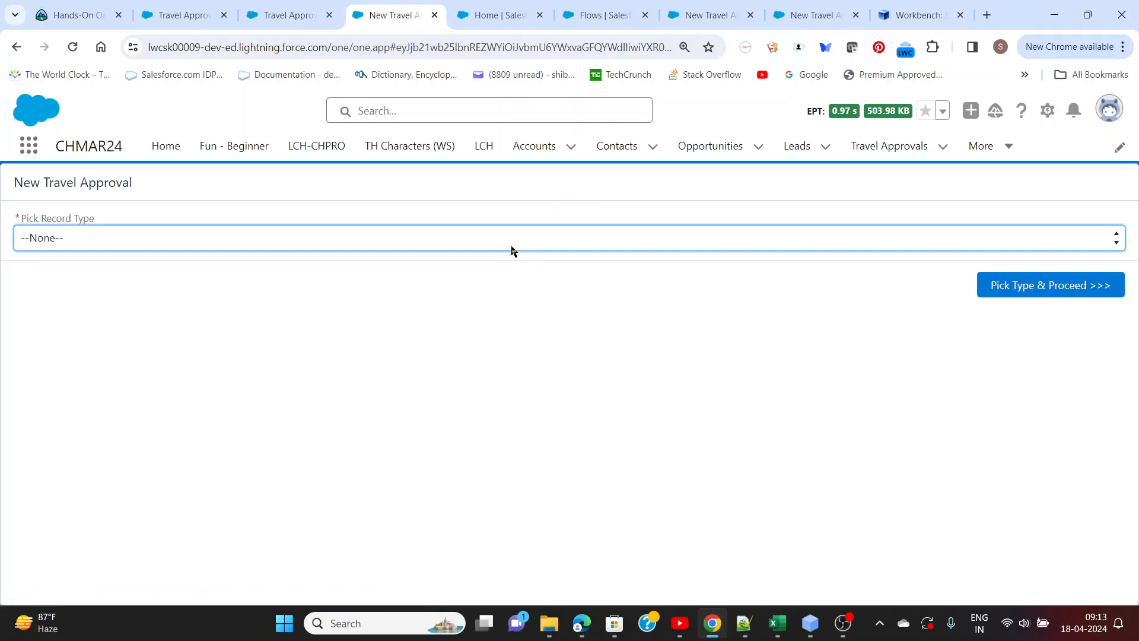
pyautogui.click(145, 239)
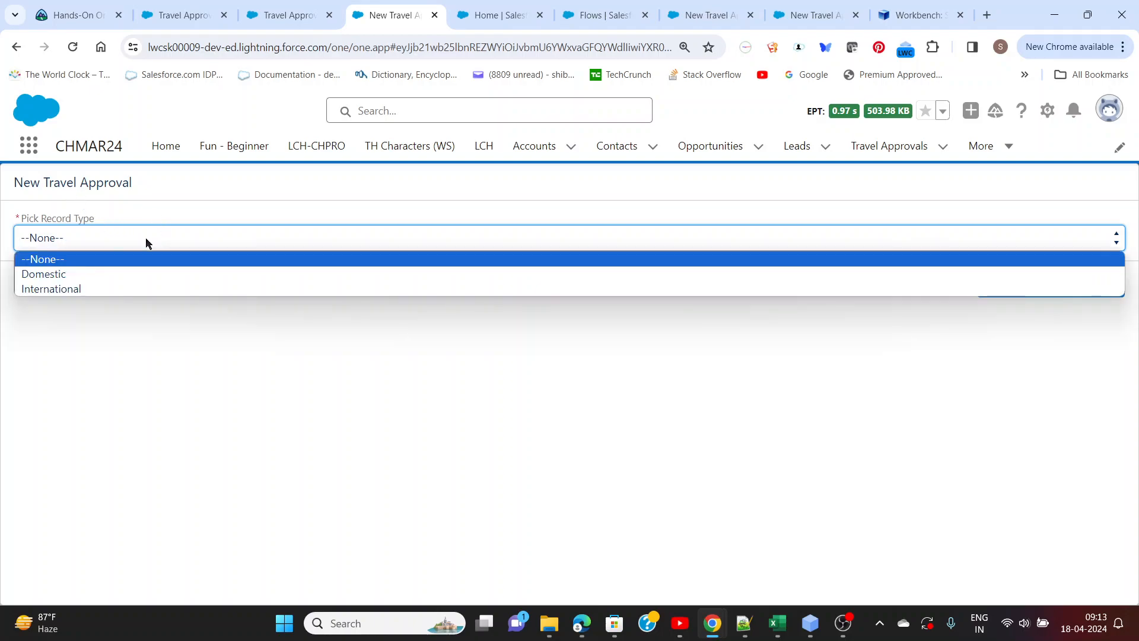
pyautogui.click(123, 289)
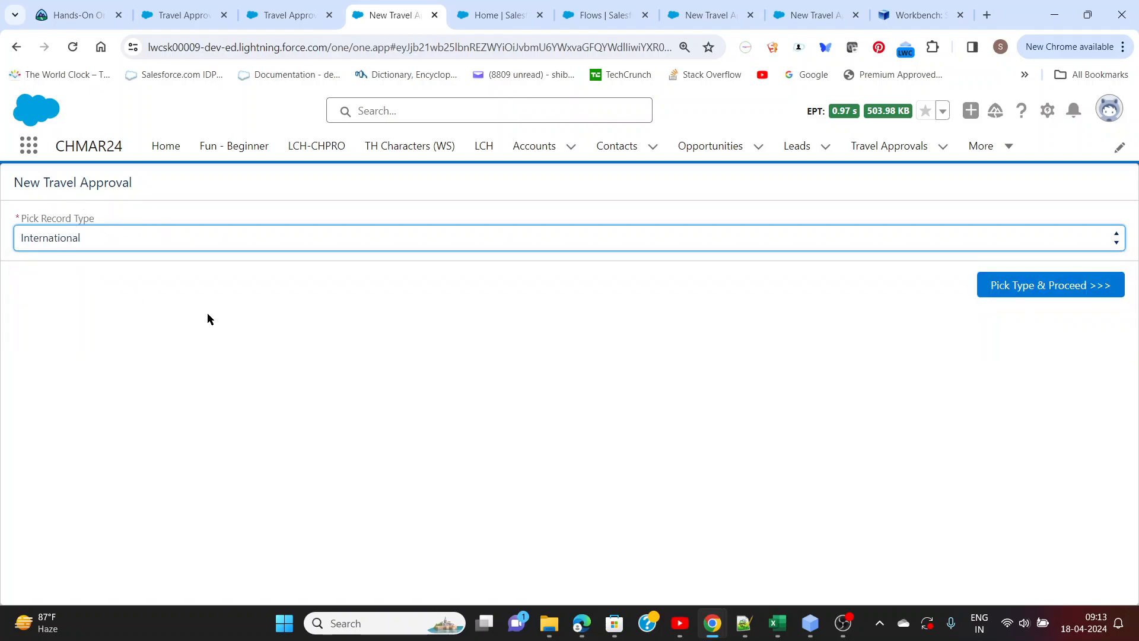
pyautogui.click(1056, 291)
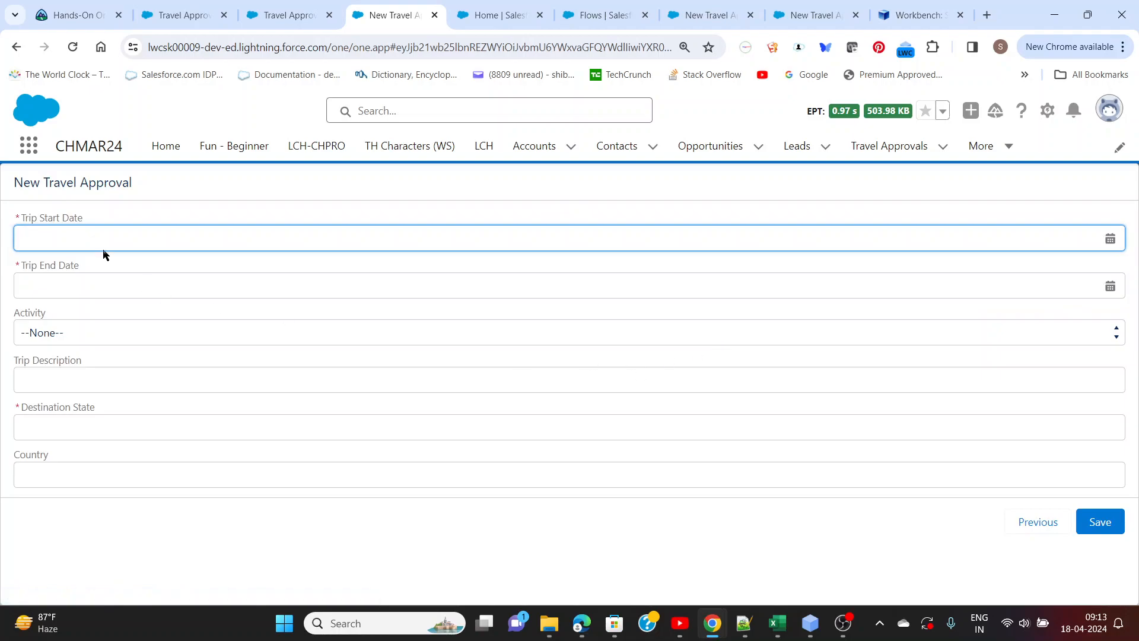
# Set the trip start date to Apr 24, 2024, end date to Apr 30, 2024, and activity to International - Tech Enablement
pyautogui.click(106, 246)
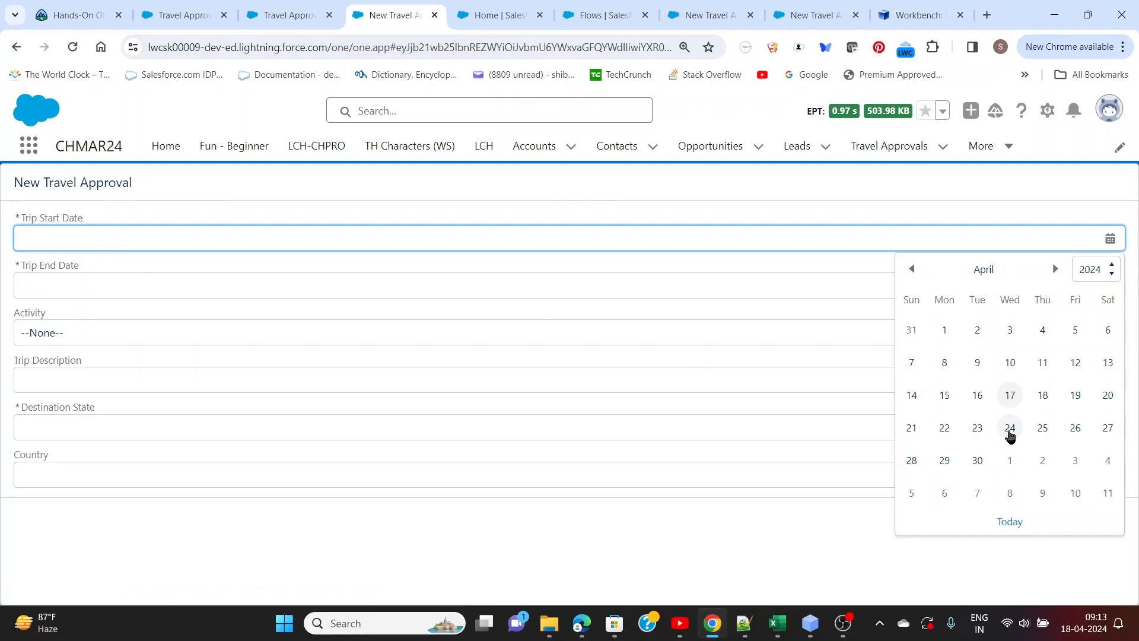
pyautogui.click(1010, 429)
pyautogui.click(118, 286)
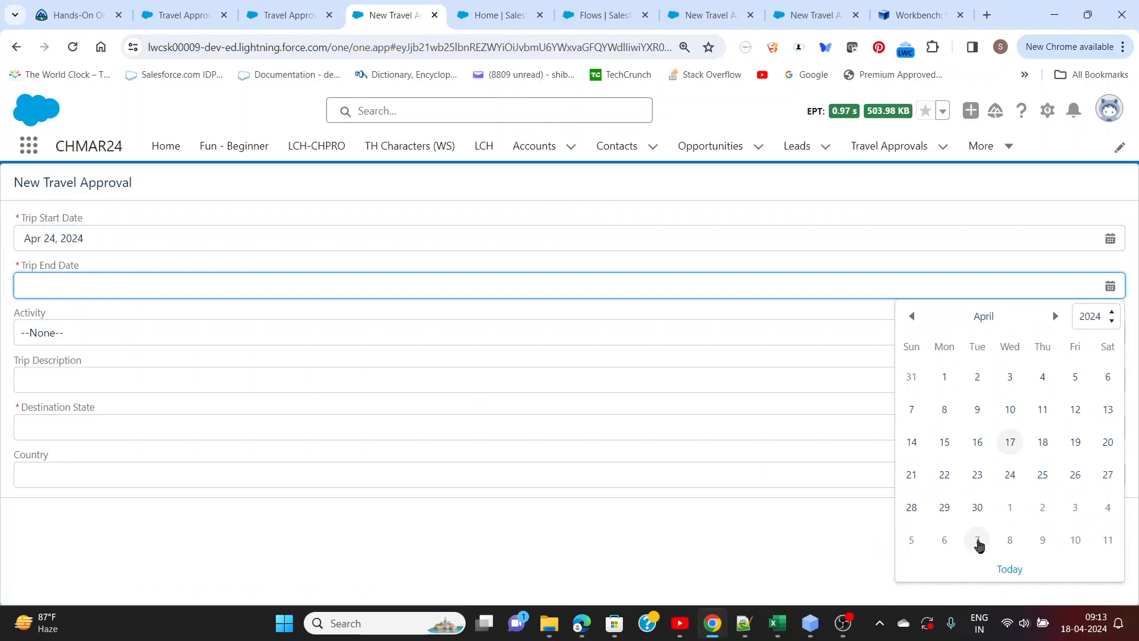
pyautogui.click(978, 508)
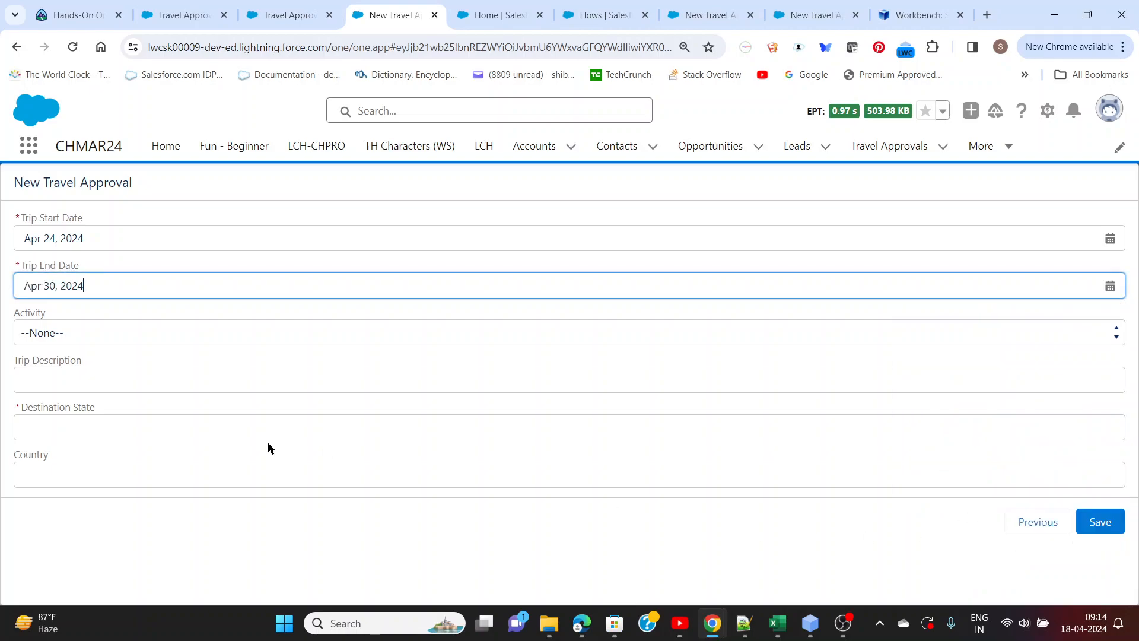
pyautogui.click(143, 337)
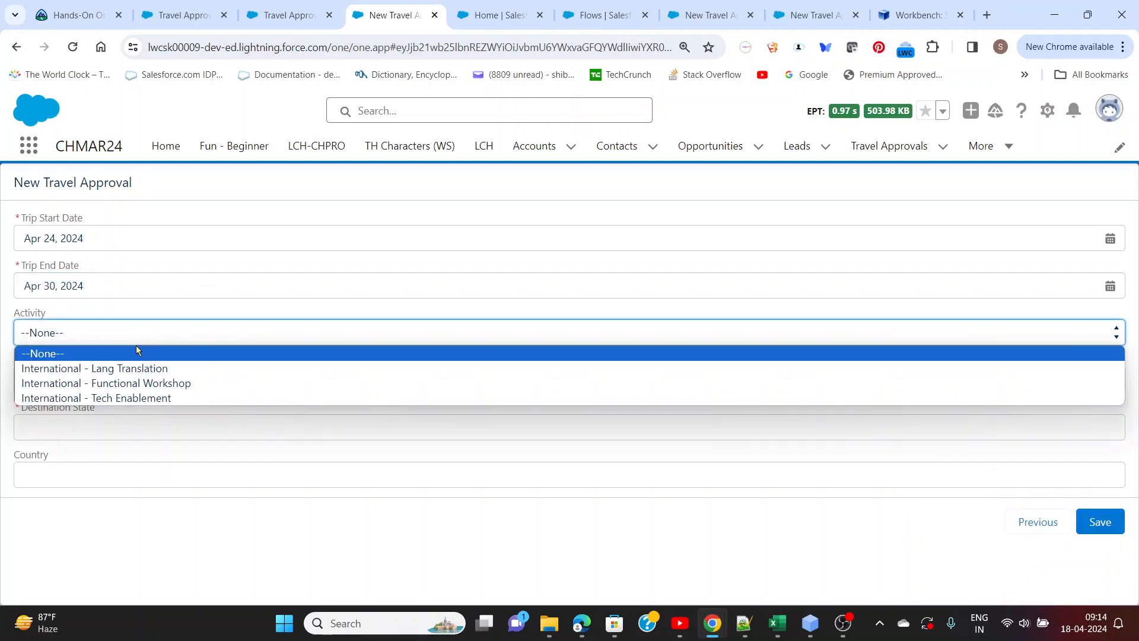
pyautogui.click(134, 398)
# Enter the description "Empower onshore counterparts with Tech topics", destination state NY and country USA, and save the travel approval
pyautogui.click(118, 383)
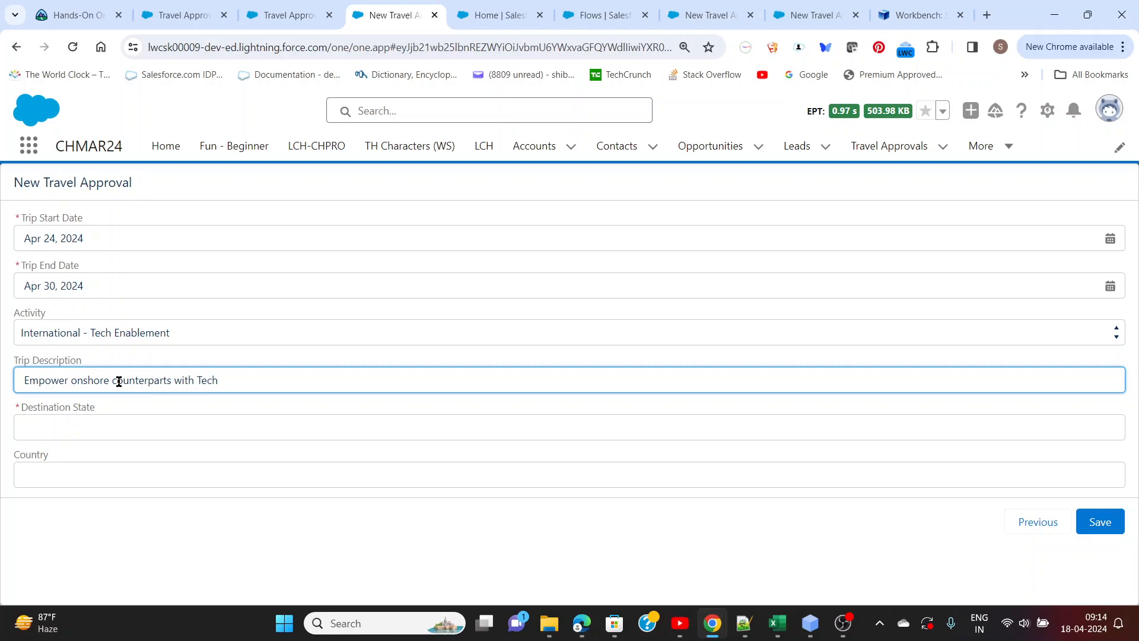
pyautogui.click(136, 429)
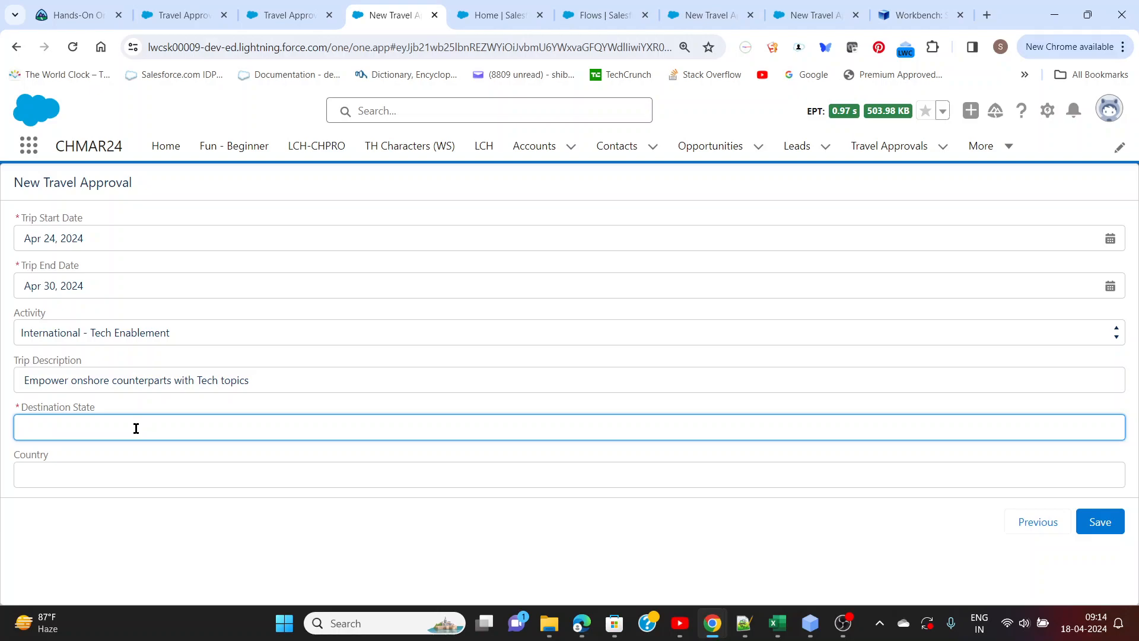
pyautogui.moveTo(54, 427); pyautogui.dragTo(12, 425)
pyautogui.write('NY')
pyautogui.click(51, 472)
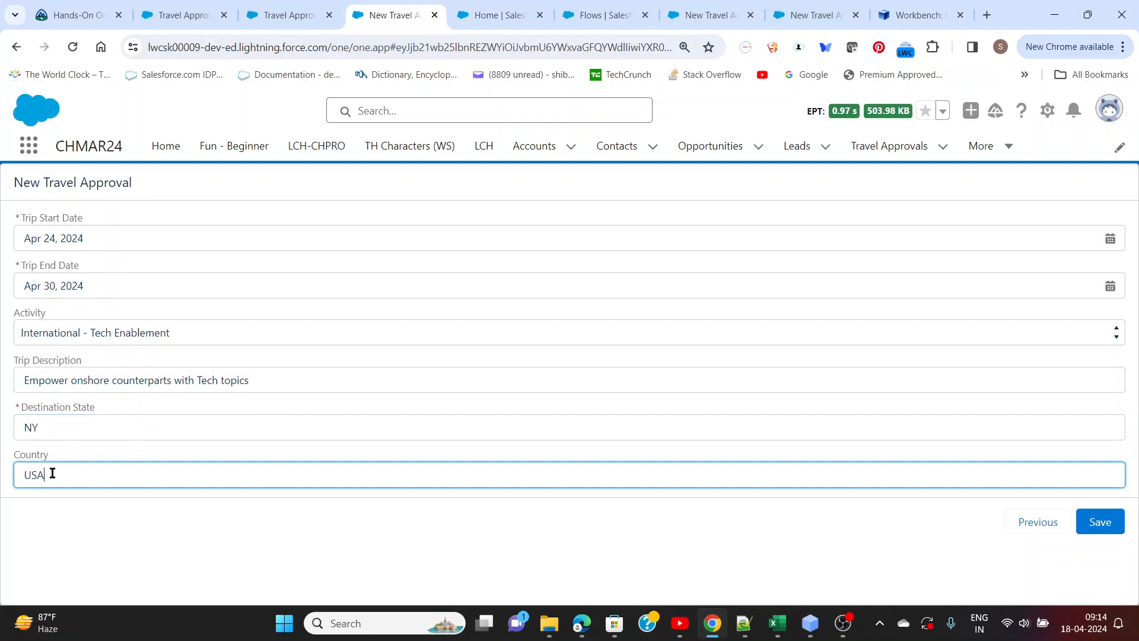
pyautogui.click(1098, 524)
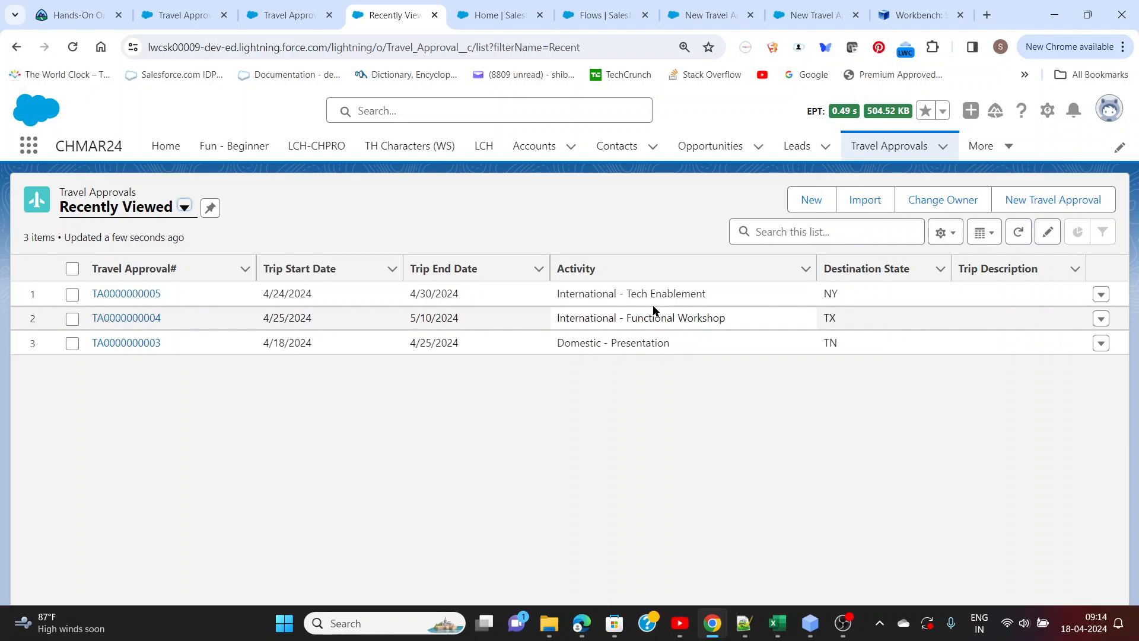
# Open the newly created travel approval, examine its details and available Activity picklist values, and cancel editing
pyautogui.click(144, 294)
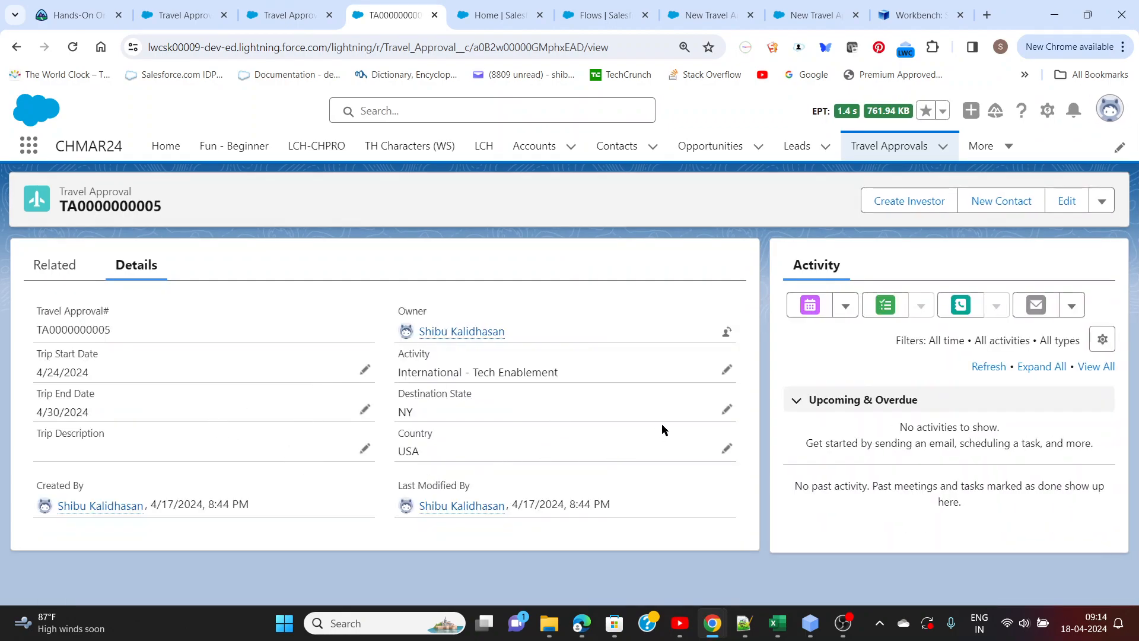
pyautogui.click(727, 369)
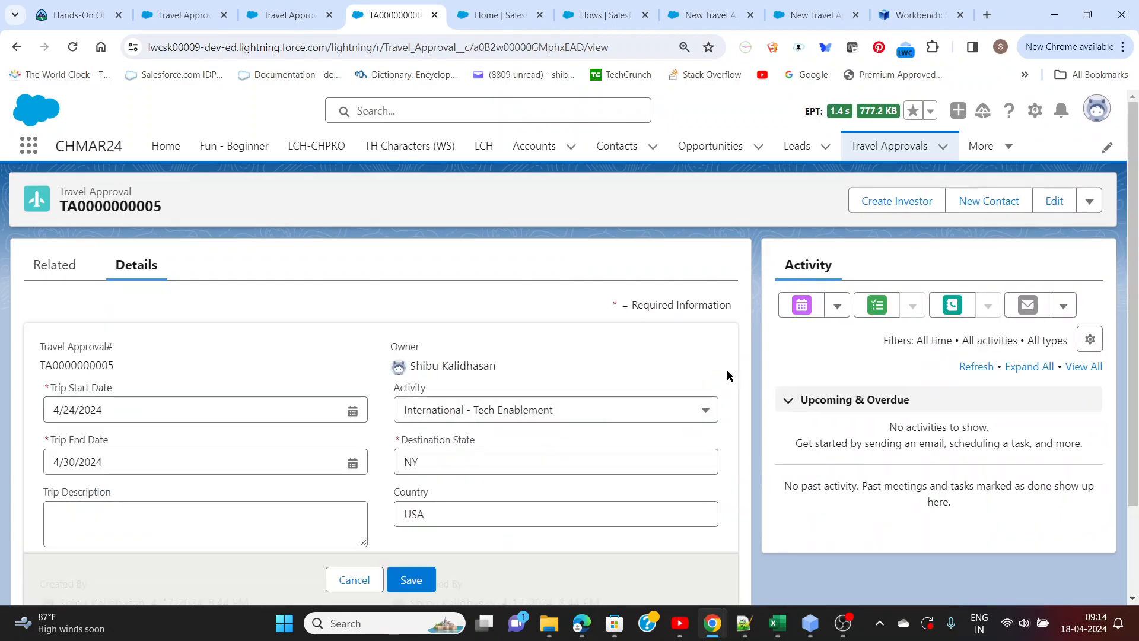
pyautogui.click(704, 414)
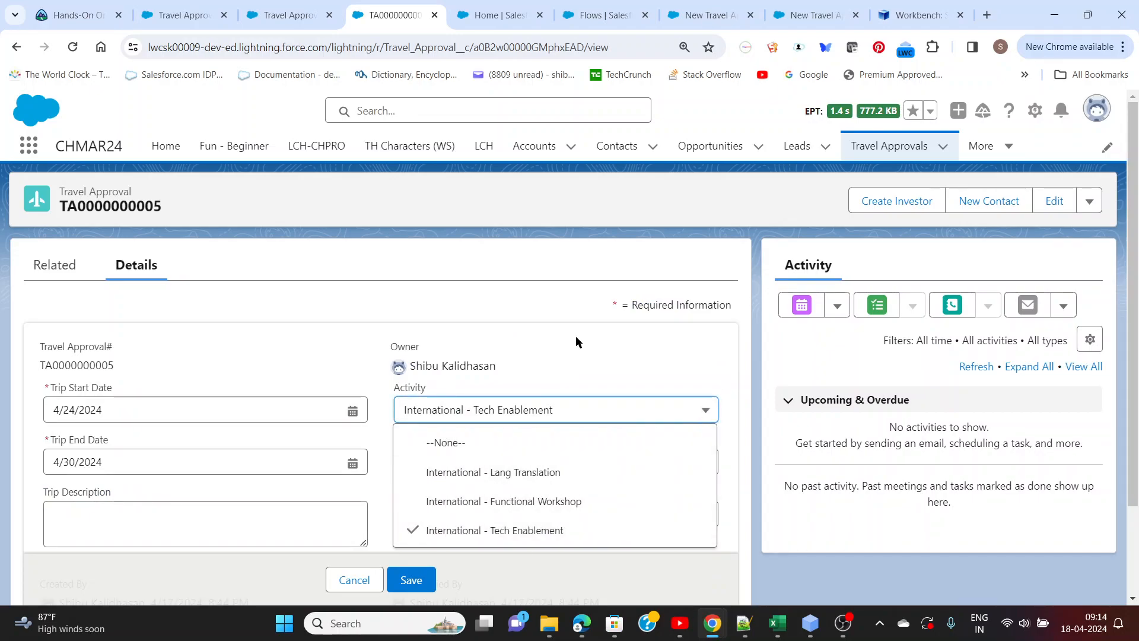
pyautogui.click(455, 414)
pyautogui.click(356, 579)
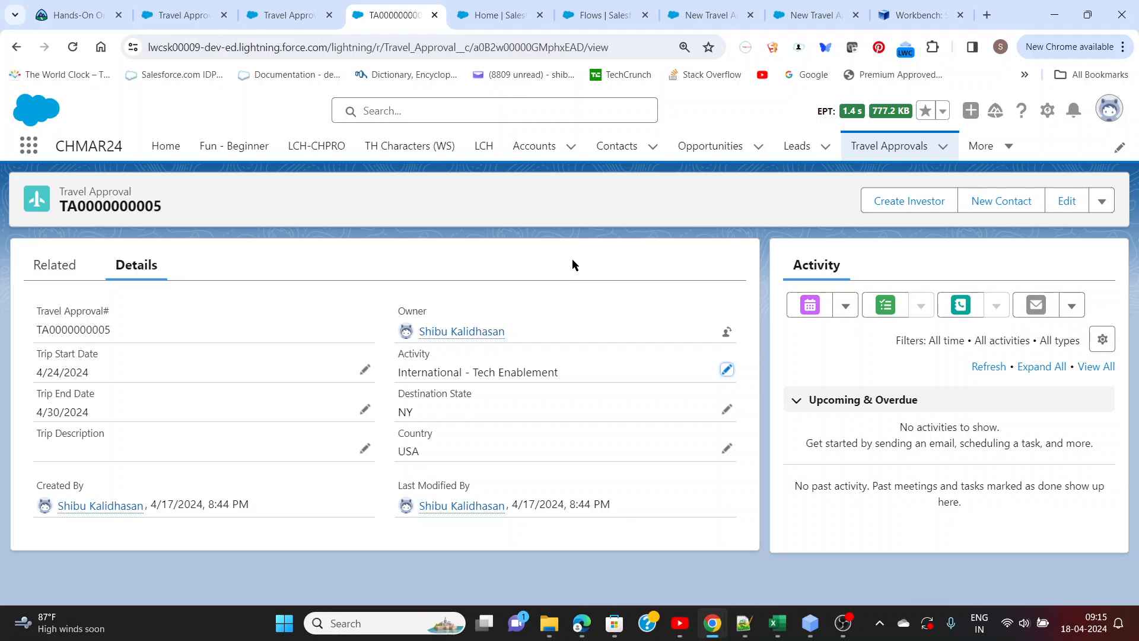
# Switch to Notepad++ to review the travel approval requirement notes
pyautogui.hotkey('alt', 'Tab')
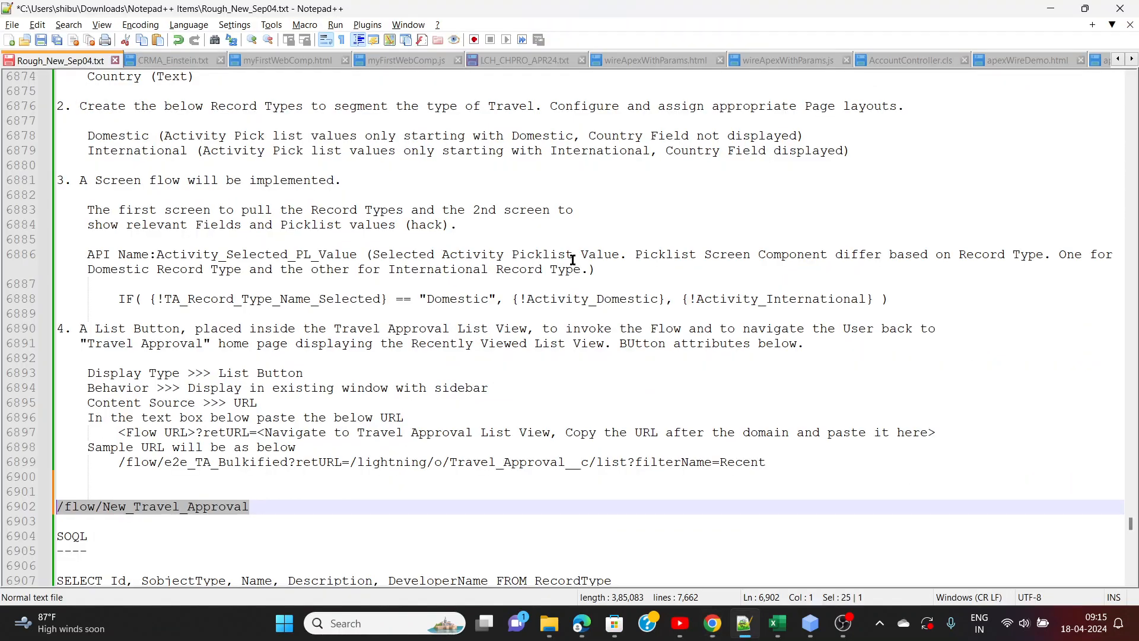